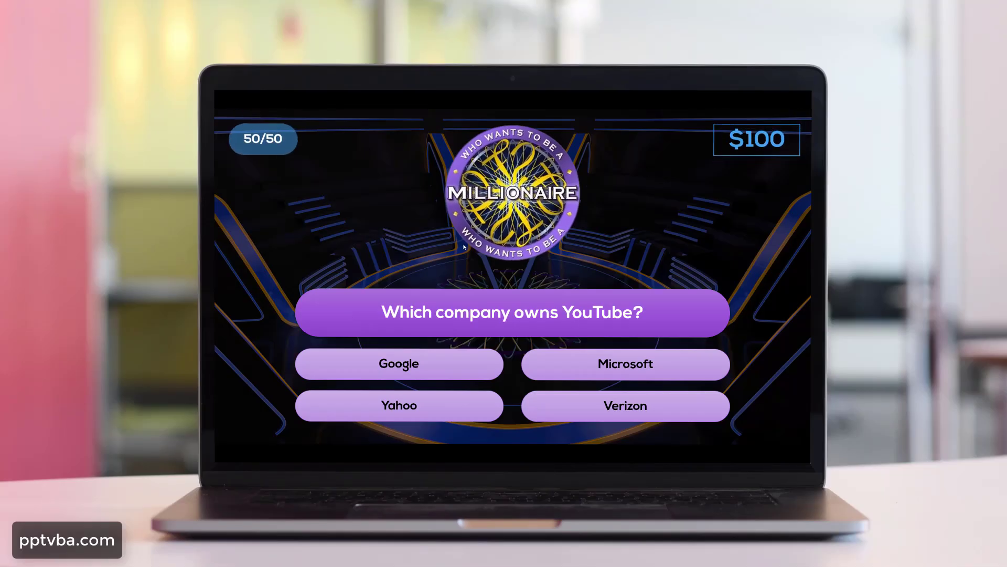
Play the sample quiz: use 50/50, answer Google, advance to Question 2, answer Microsoft
click(259, 142)
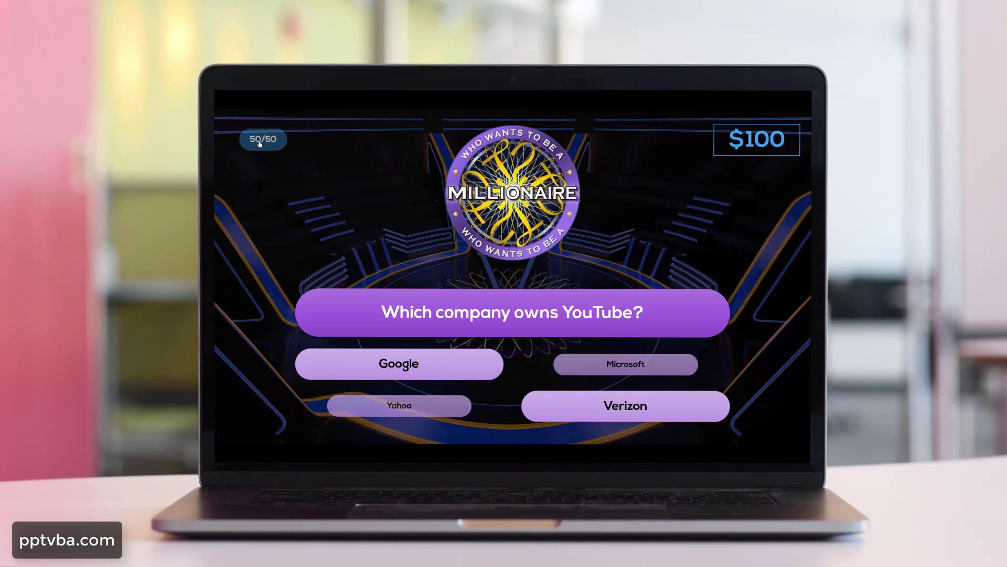
click(424, 373)
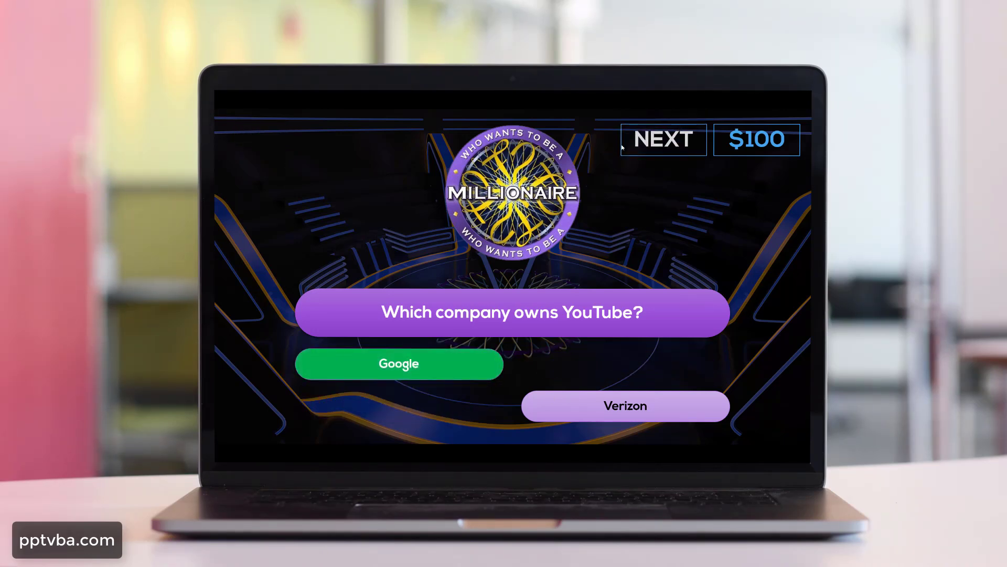
click(664, 137)
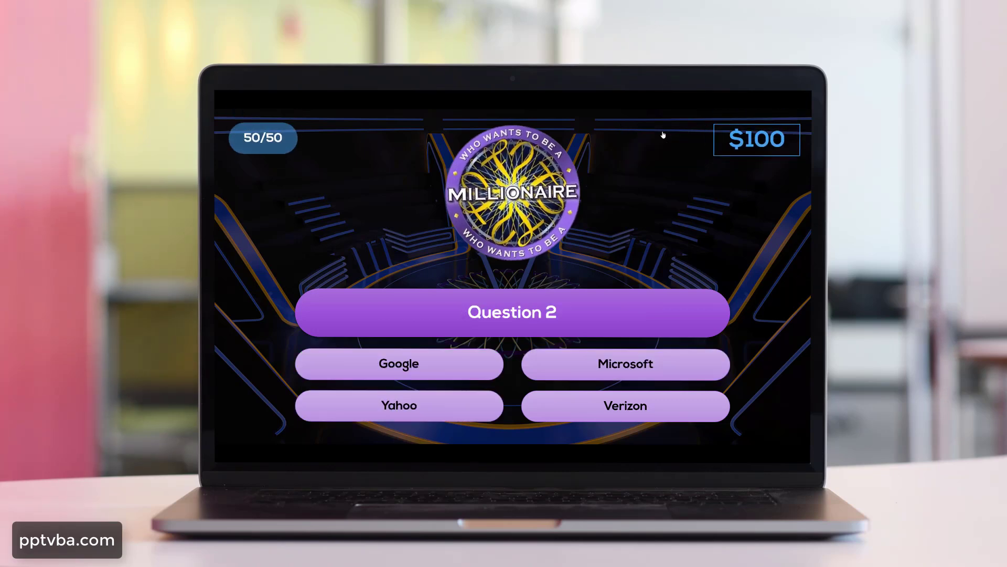
click(584, 363)
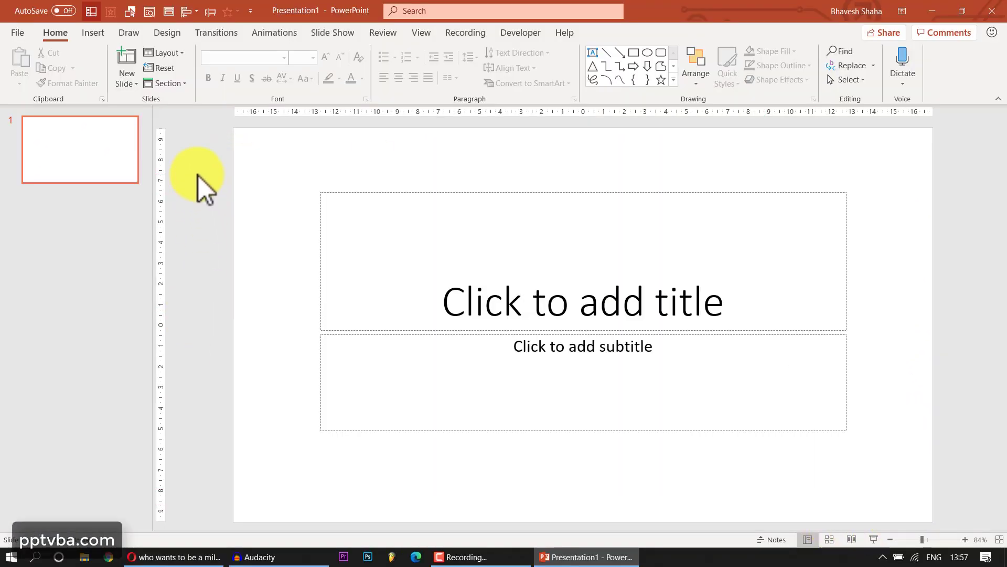
Delete the title and subtitle placeholders and copy the Millionaire logo image from the browser
drag(190, 144, 874, 458)
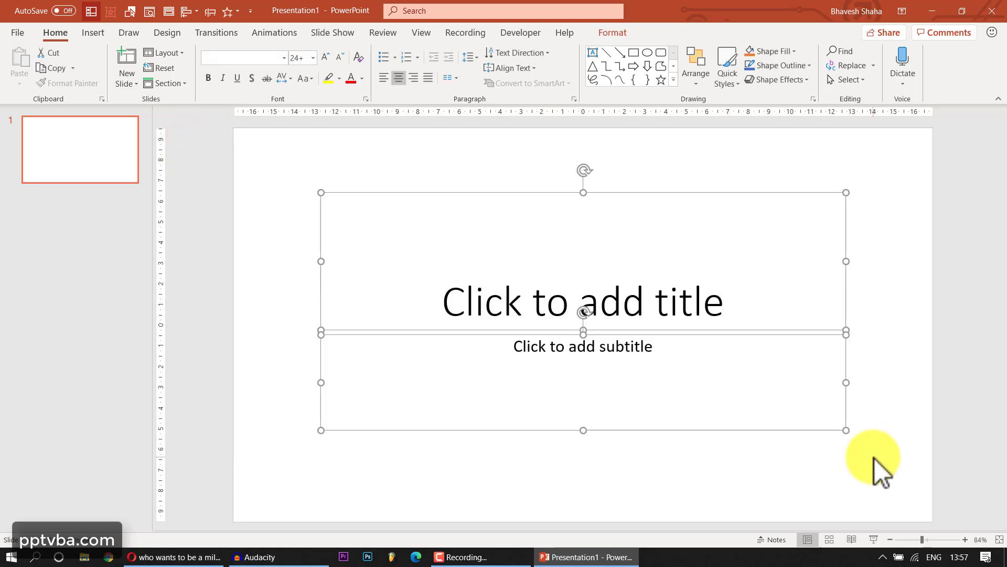
key(Delete)
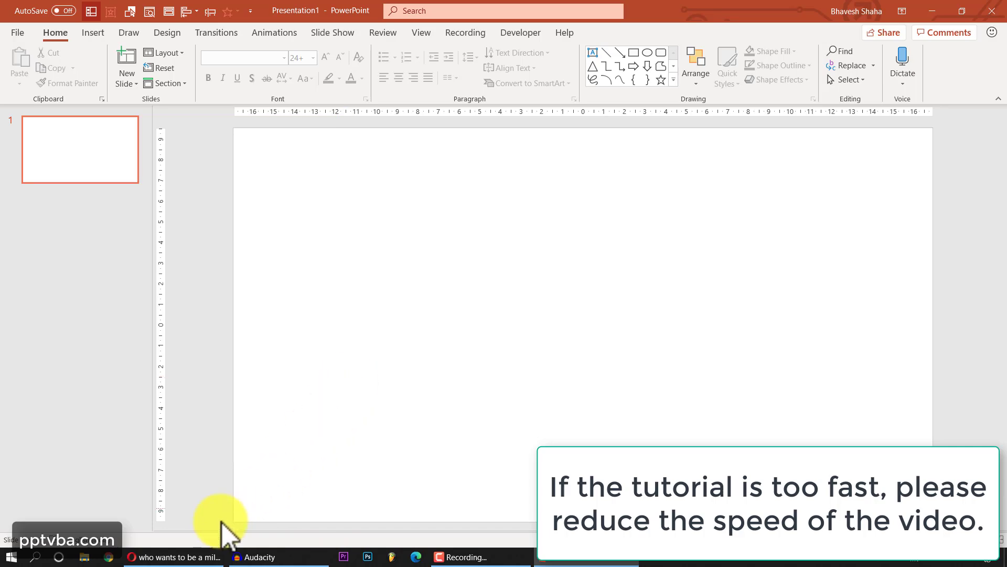
click(220, 557)
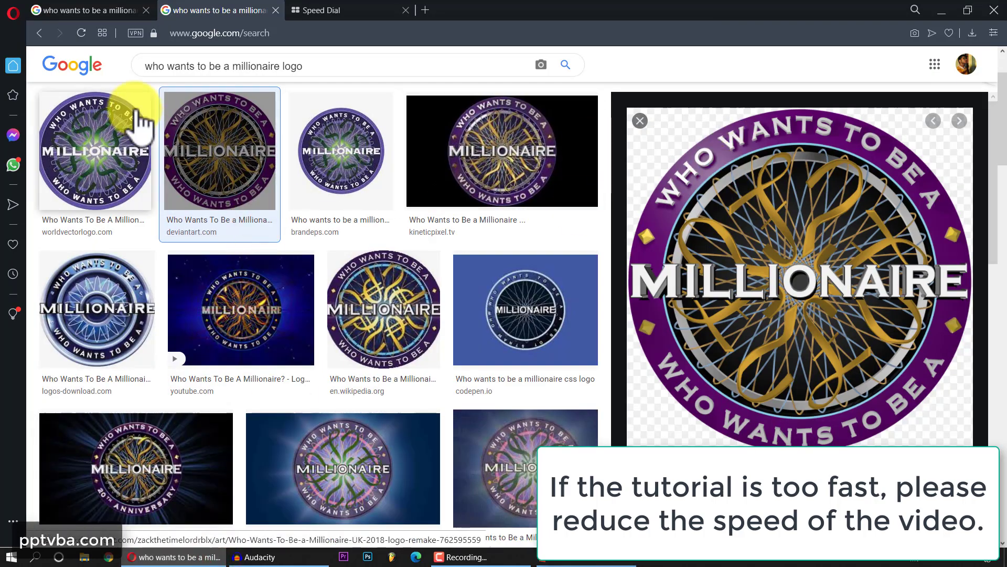
scroll(782, 246, up, 1)
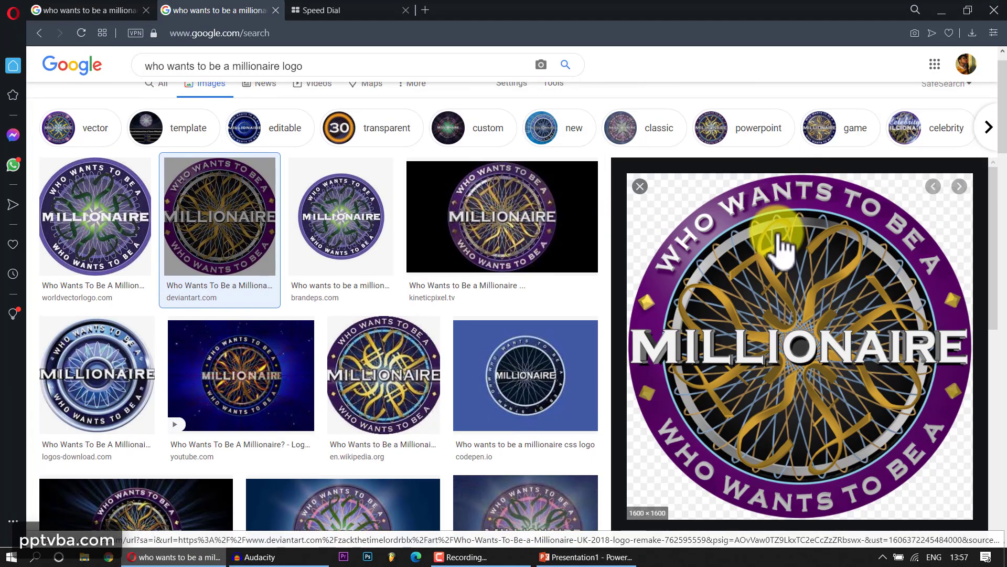
right_click(782, 244)
click(831, 409)
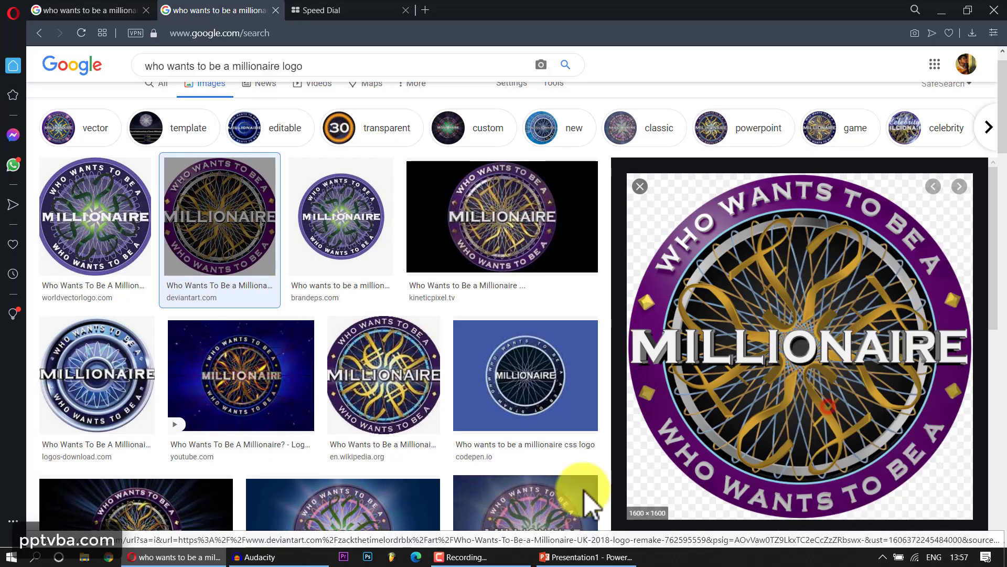
click(566, 558)
Paste the Millionaire logo onto the slide, shrink it and shift it slightly right
key(ctrl+v)
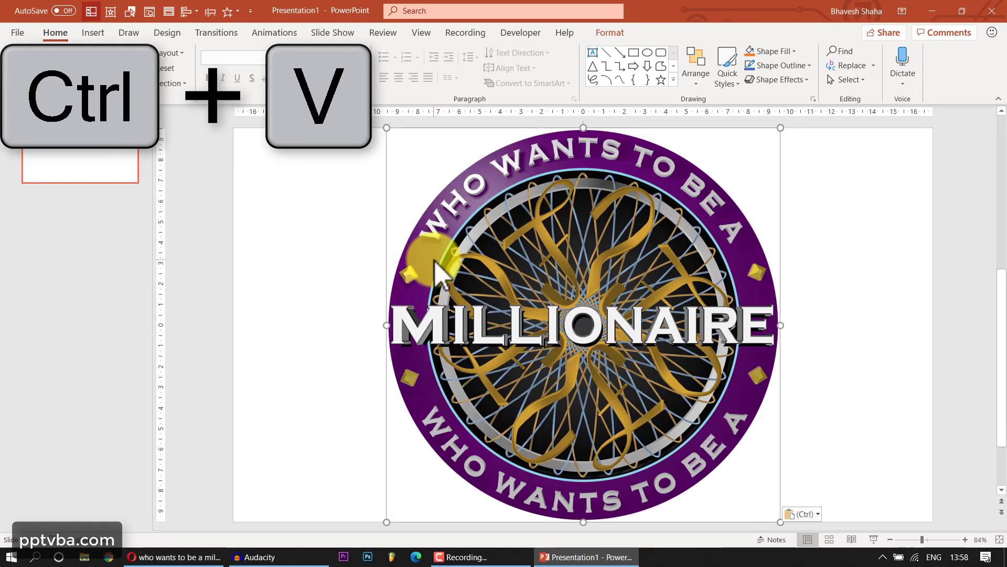
drag(781, 522, 647, 390)
drag(577, 320, 624, 330)
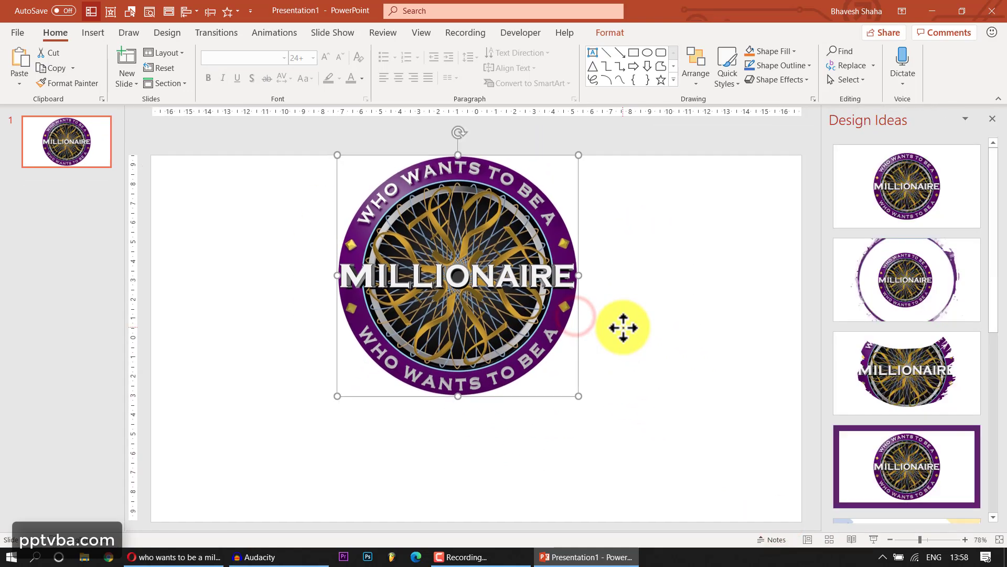
Give the slide background a gradient fill using a radial preset
right_click(651, 216)
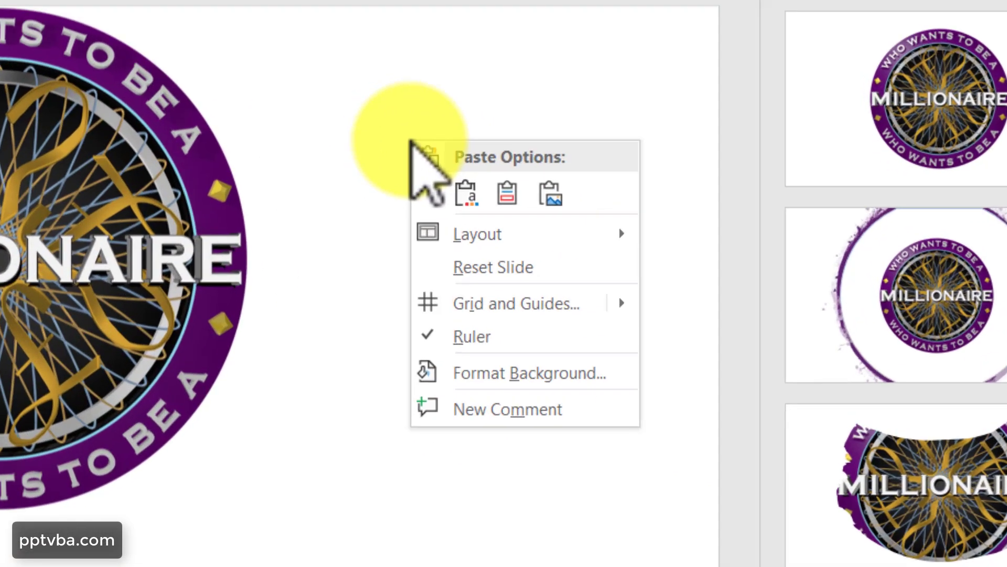
click(397, 405)
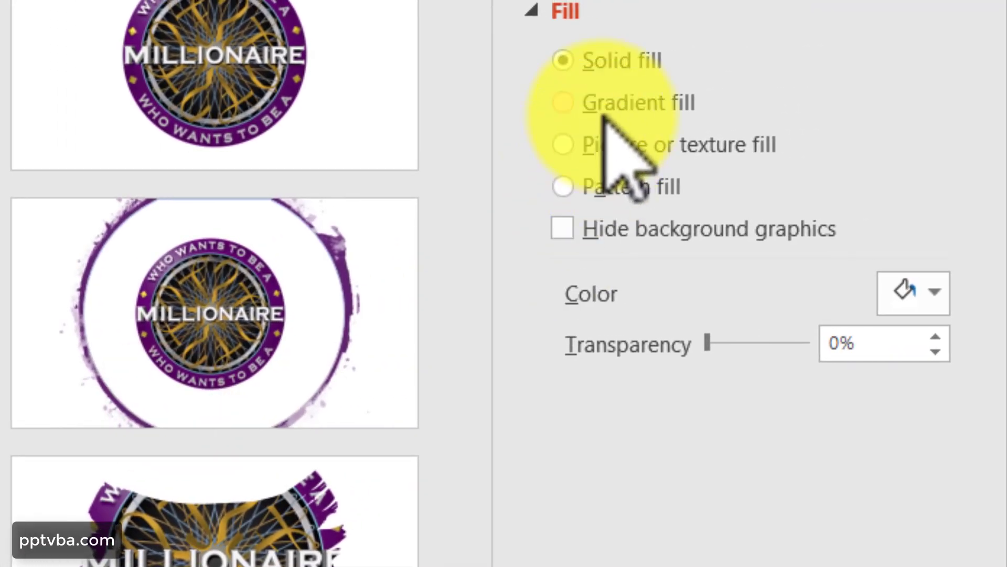
click(606, 102)
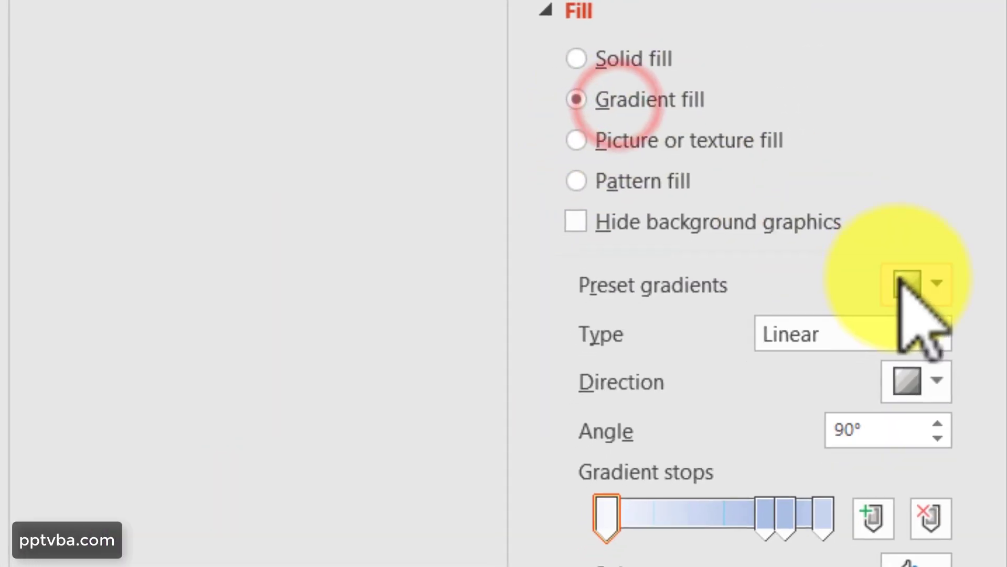
click(906, 282)
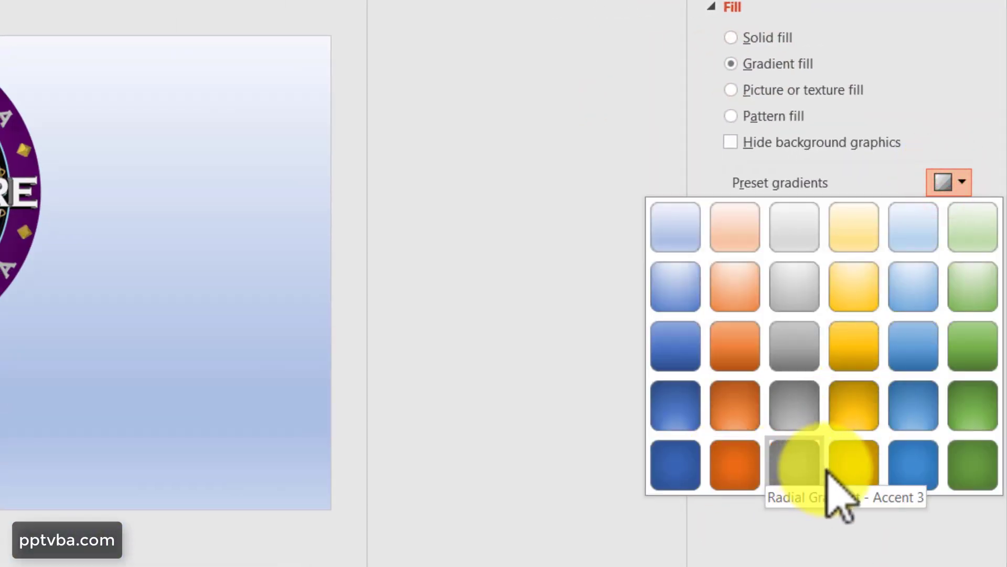
click(736, 469)
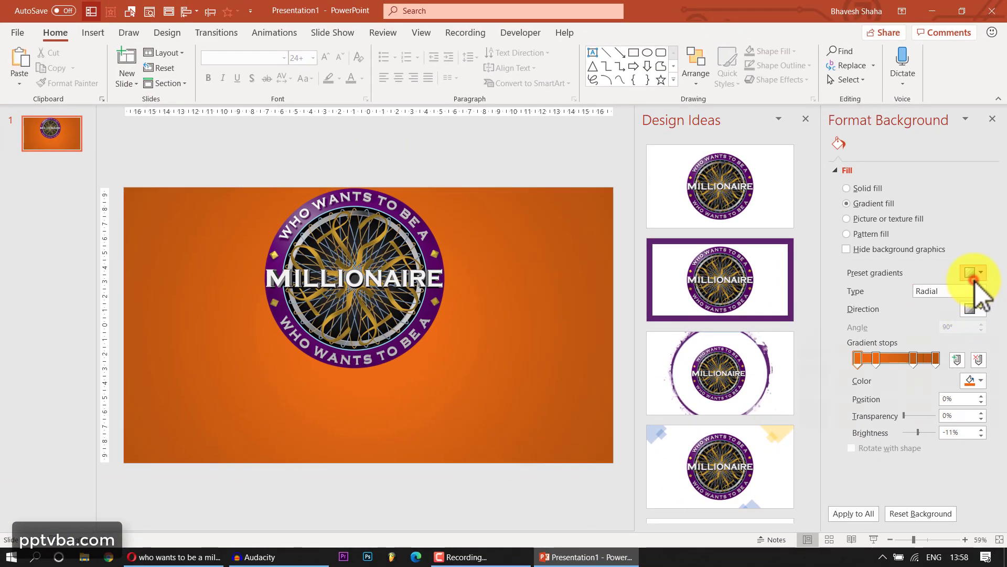
click(975, 275)
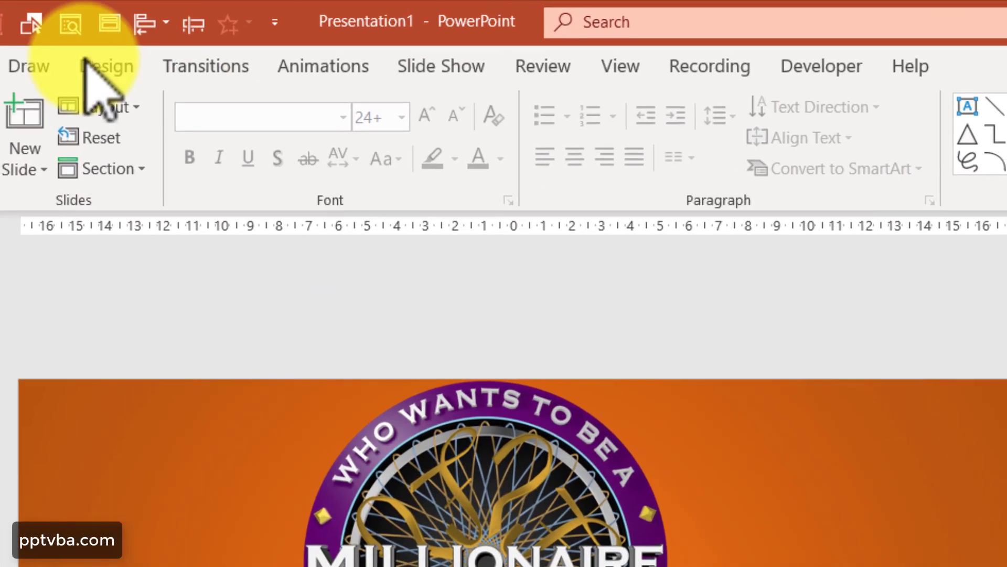
Switch the theme colours to Violet II and apply a purple radial gradient background
click(105, 66)
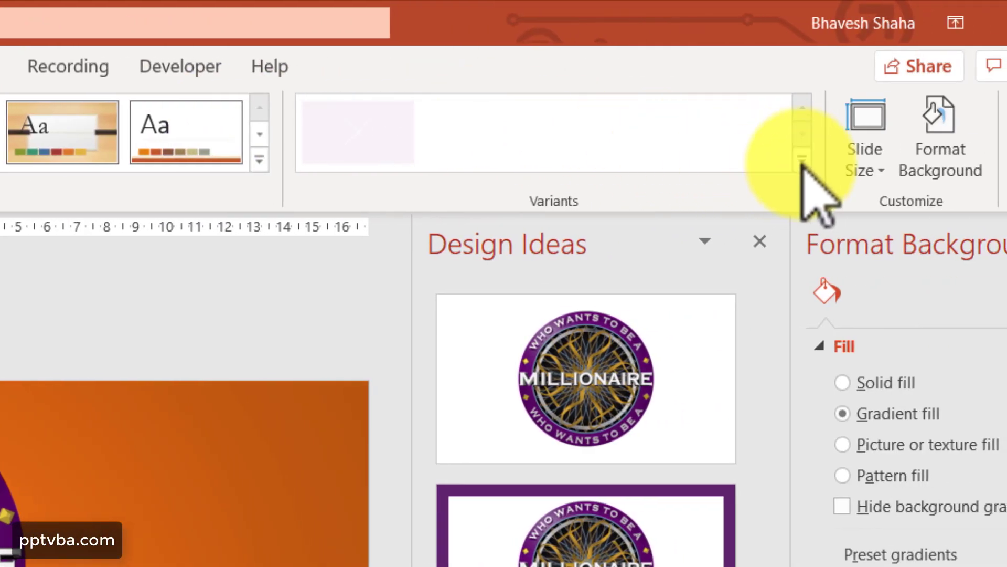
click(803, 156)
click(795, 187)
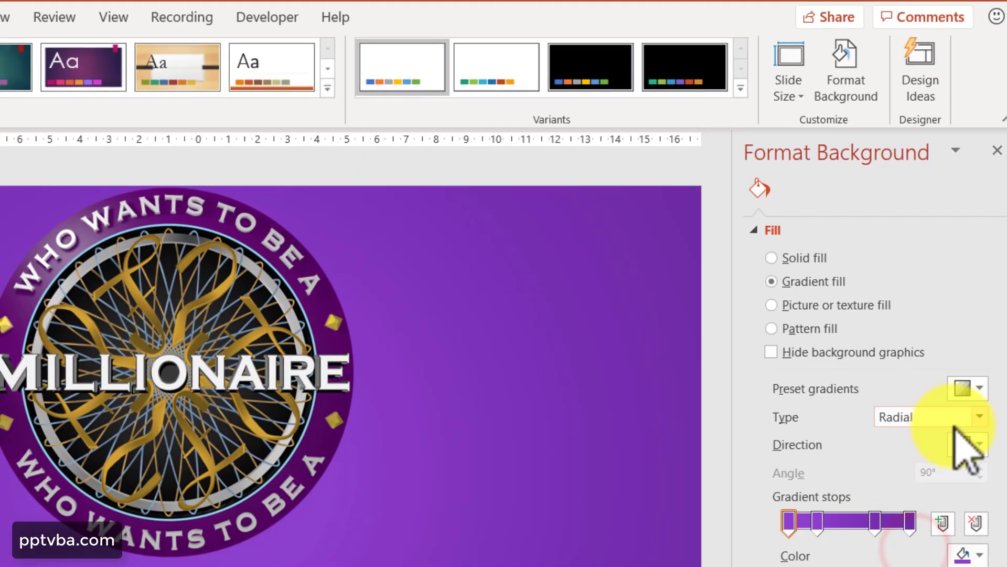
click(968, 394)
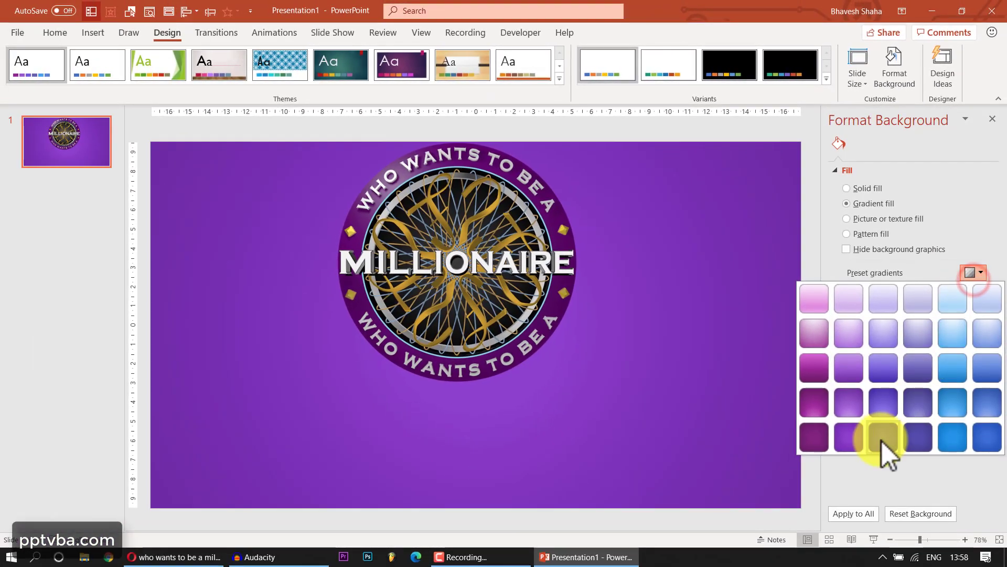
click(855, 439)
Nudge and shrink the logo, then give it a perspective 3-D rotation
drag(513, 279, 531, 294)
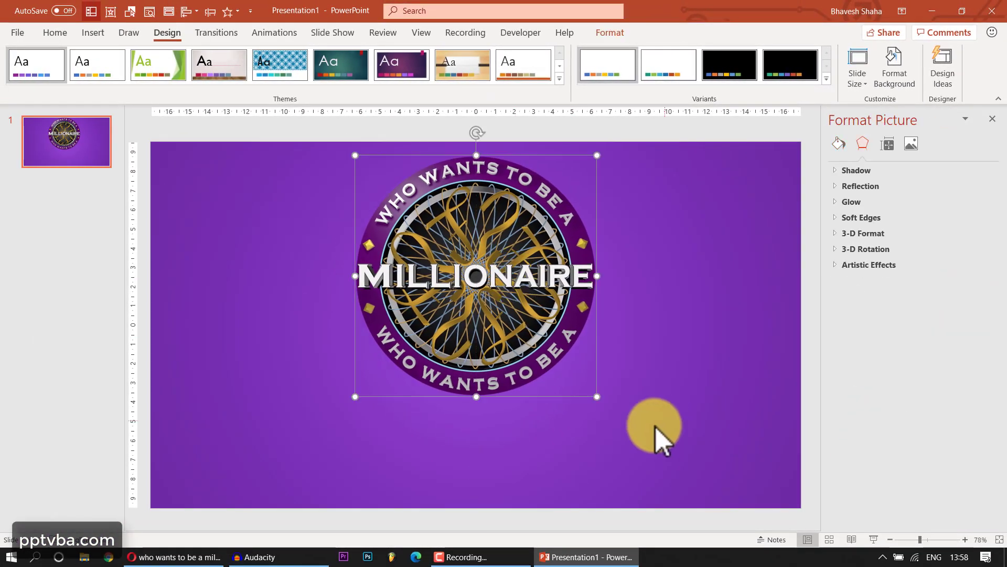
drag(604, 398, 578, 378)
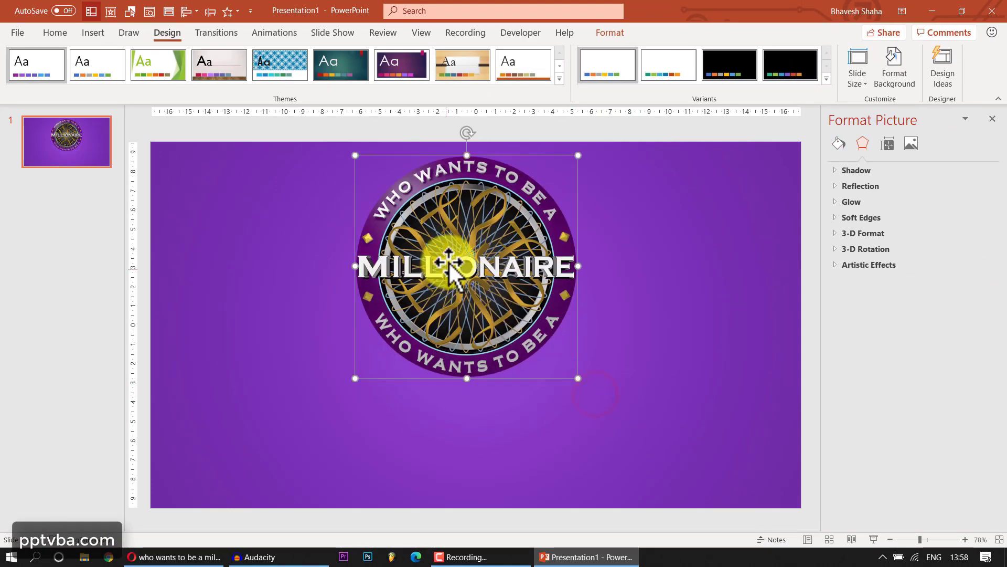
click(602, 34)
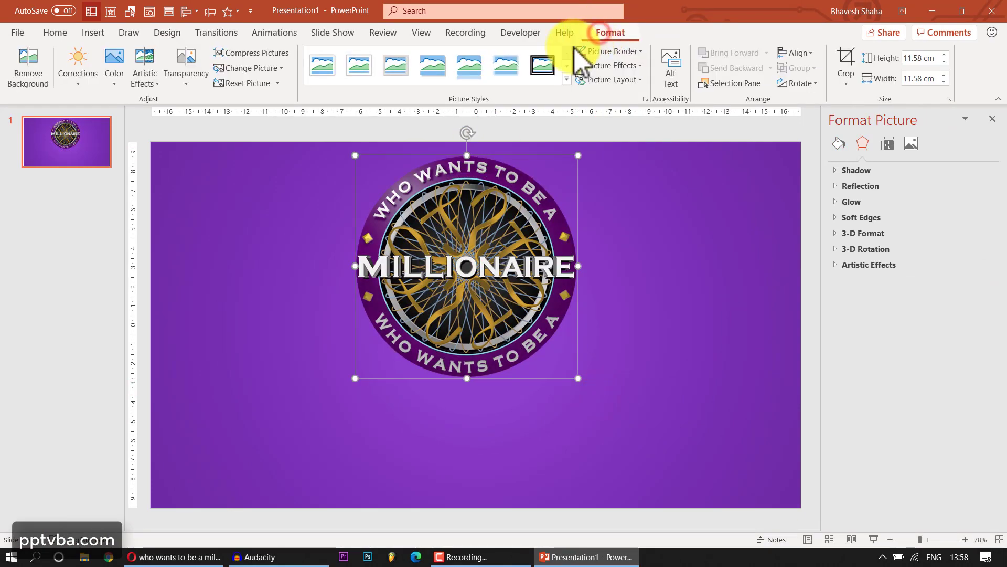
click(623, 66)
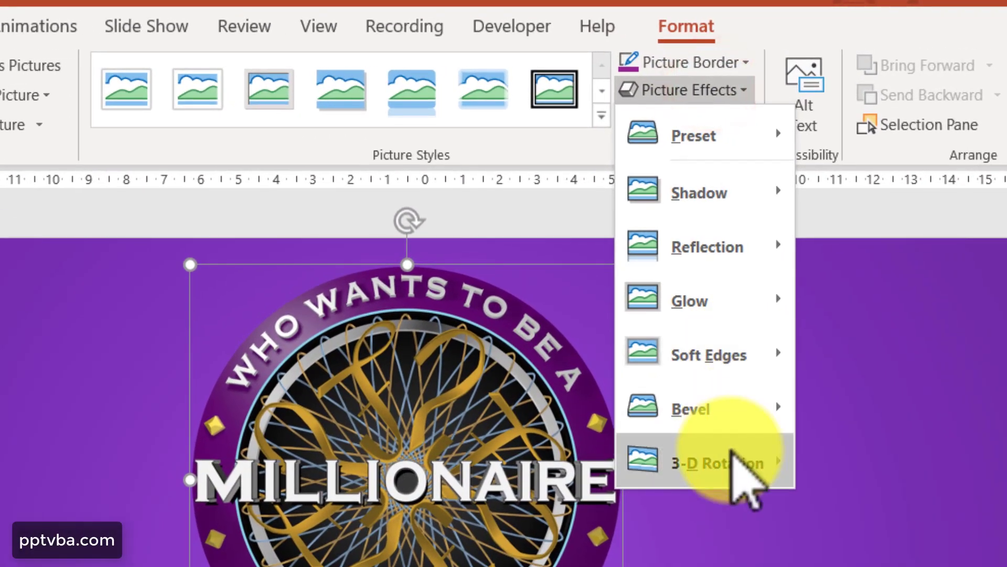
click(634, 253)
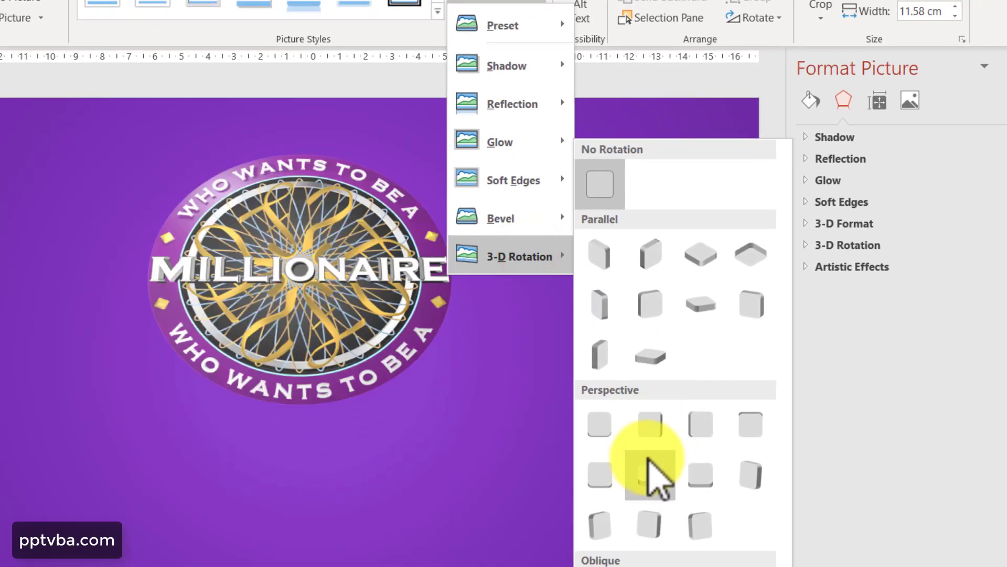
click(651, 467)
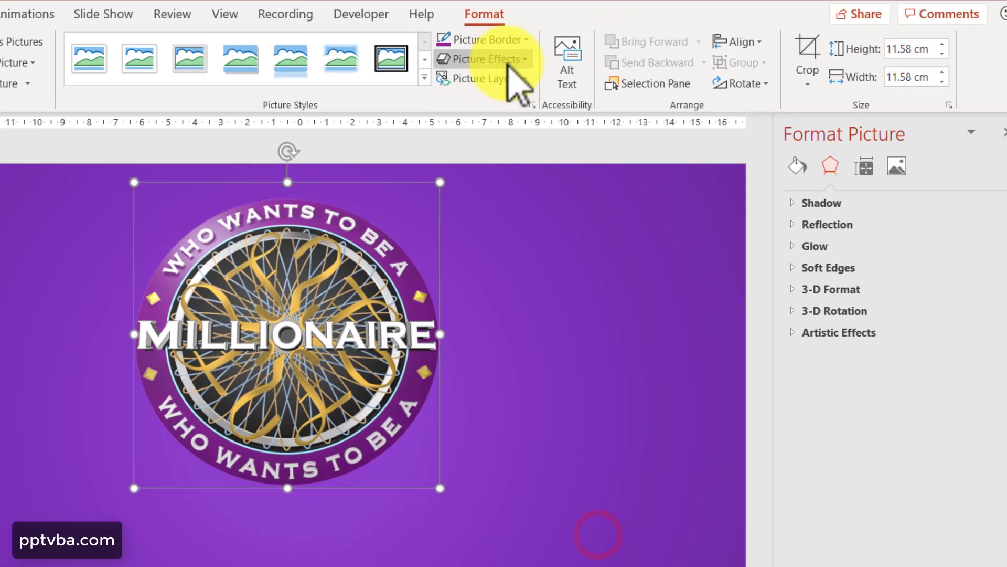
Apply a bevel effect to the logo and look through the shadow options
click(519, 59)
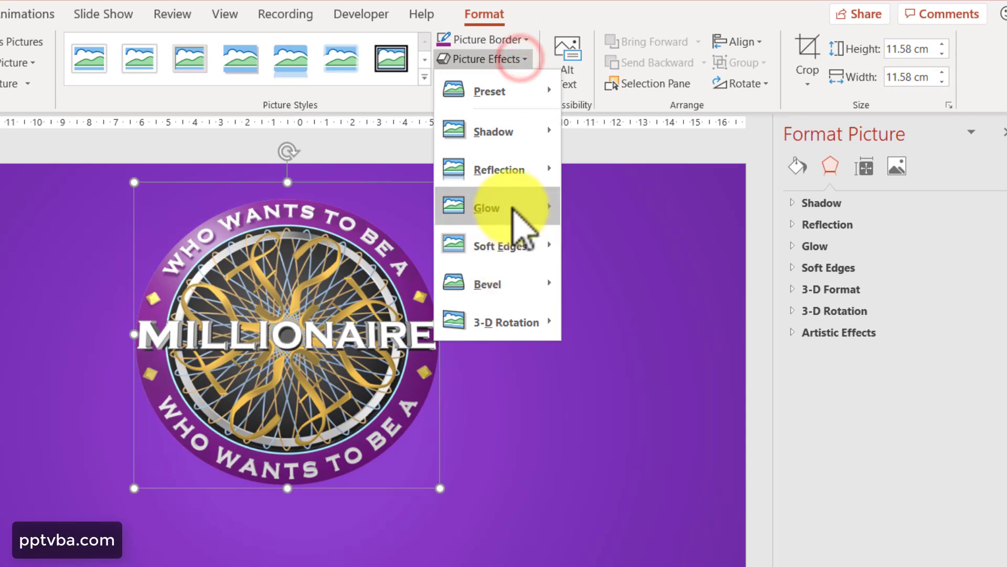
click(498, 281)
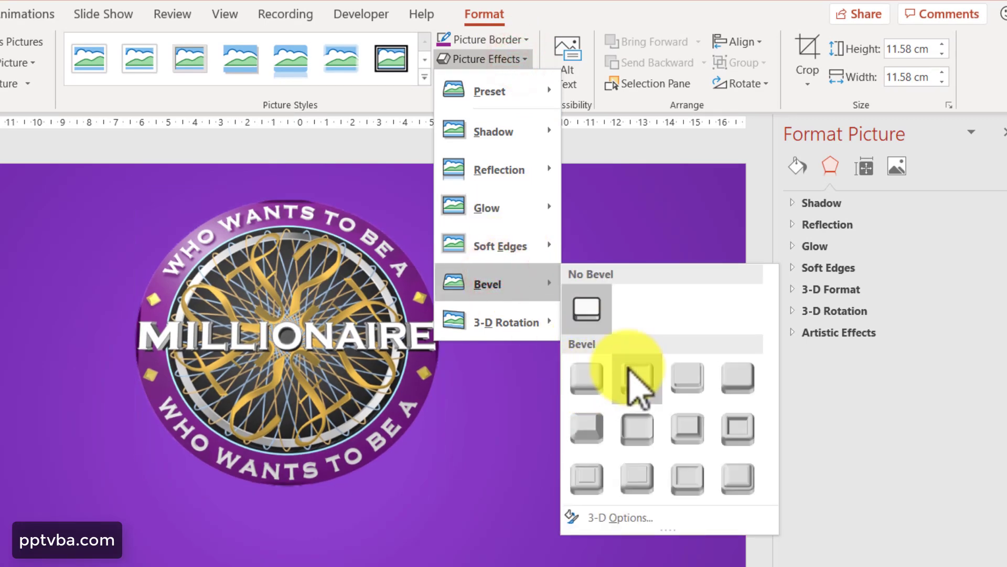
click(602, 399)
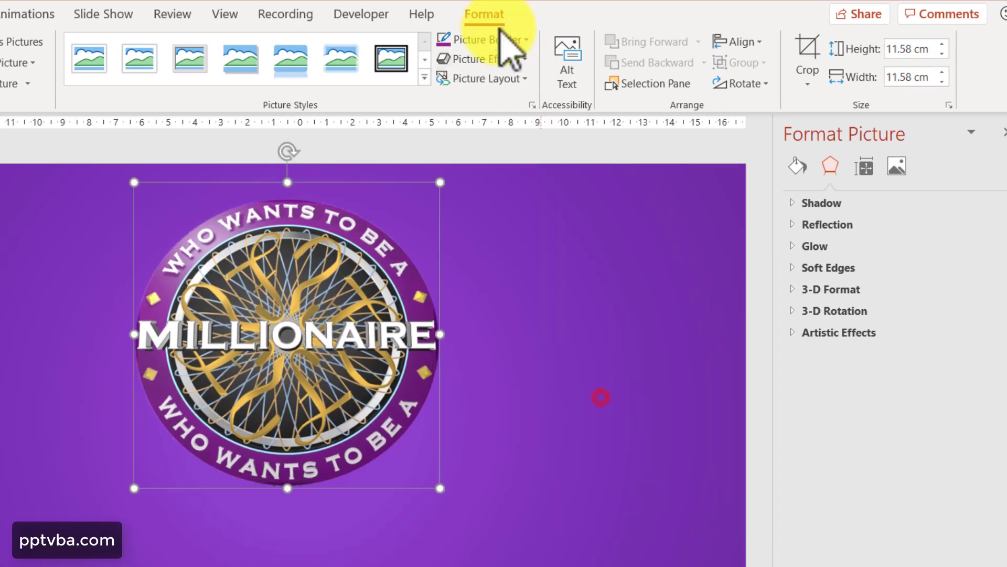
click(501, 59)
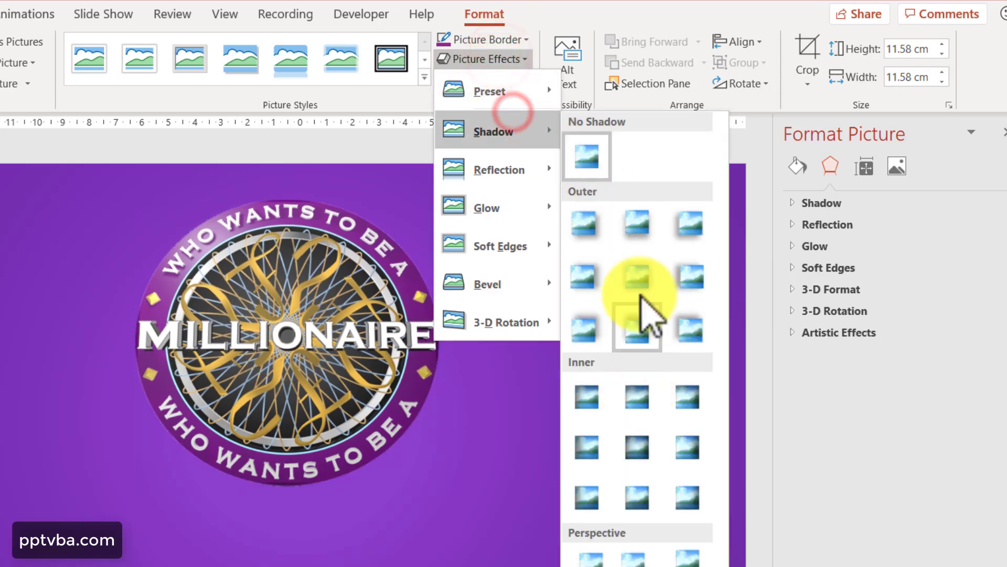
click(468, 472)
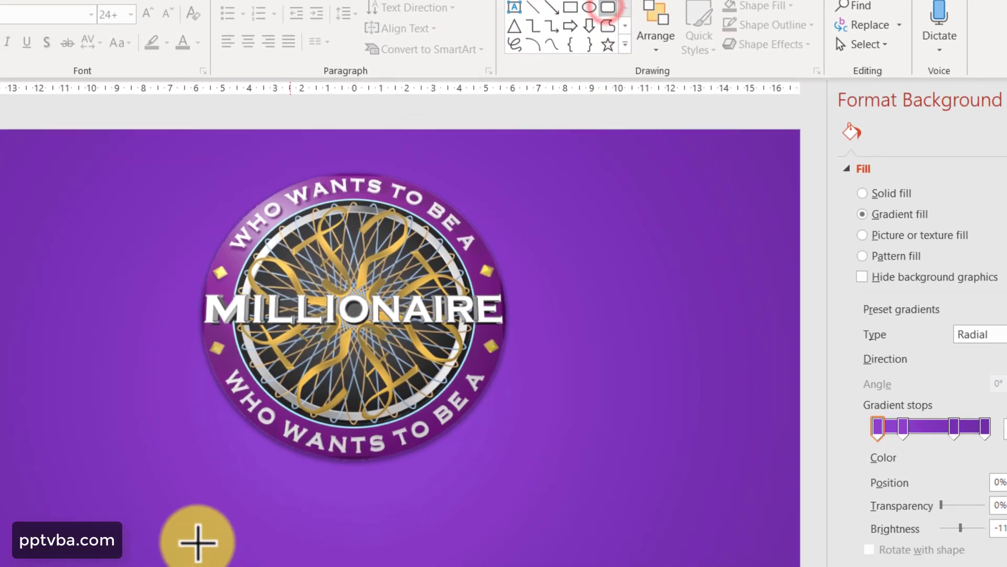
Draw a centred rounded rectangle under the logo reading START GAME with a violet gradient style
drag(132, 542, 357, 566)
drag(559, 460, 559, 461)
drag(475, 441, 535, 450)
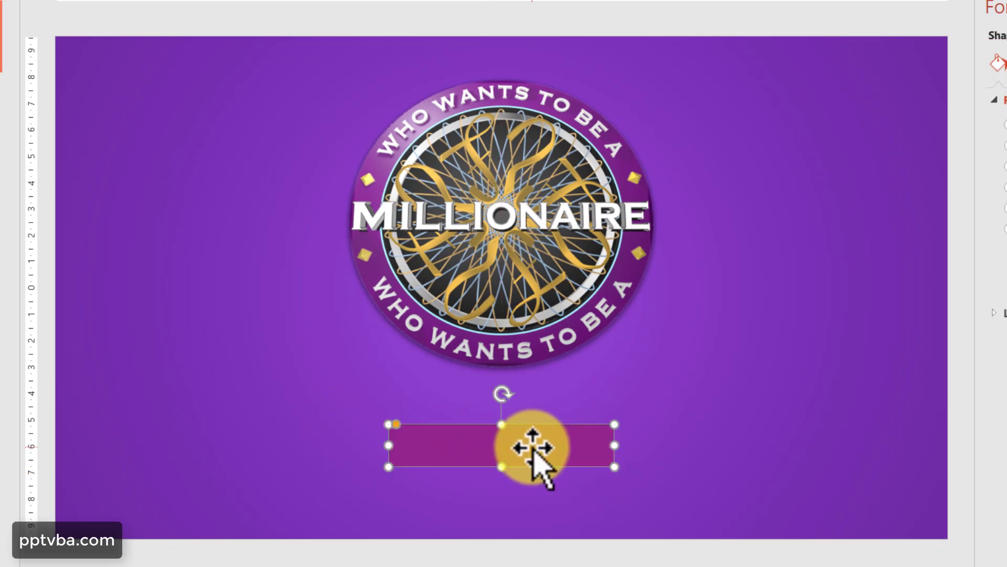
text(START GAME)
key(Escape)
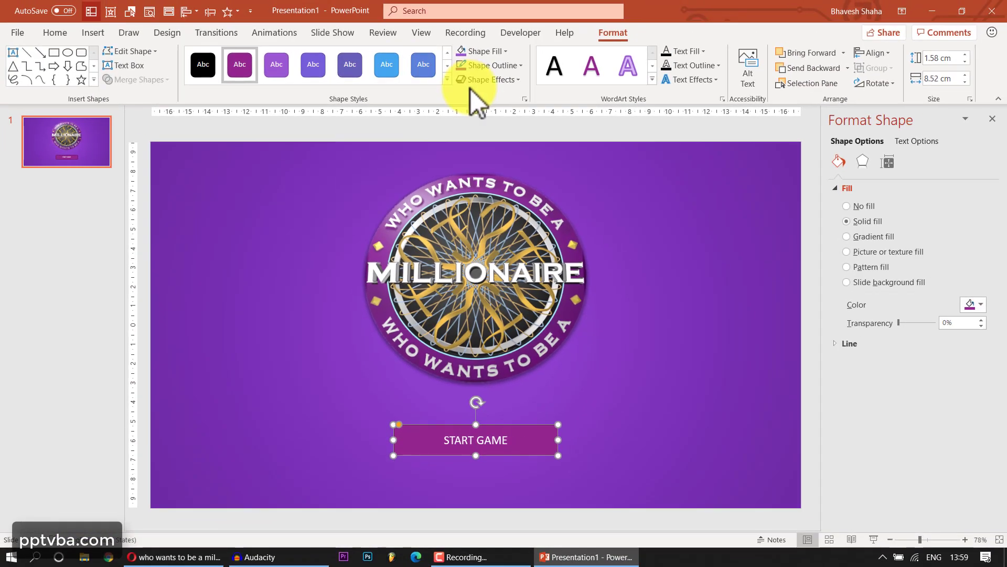
click(447, 79)
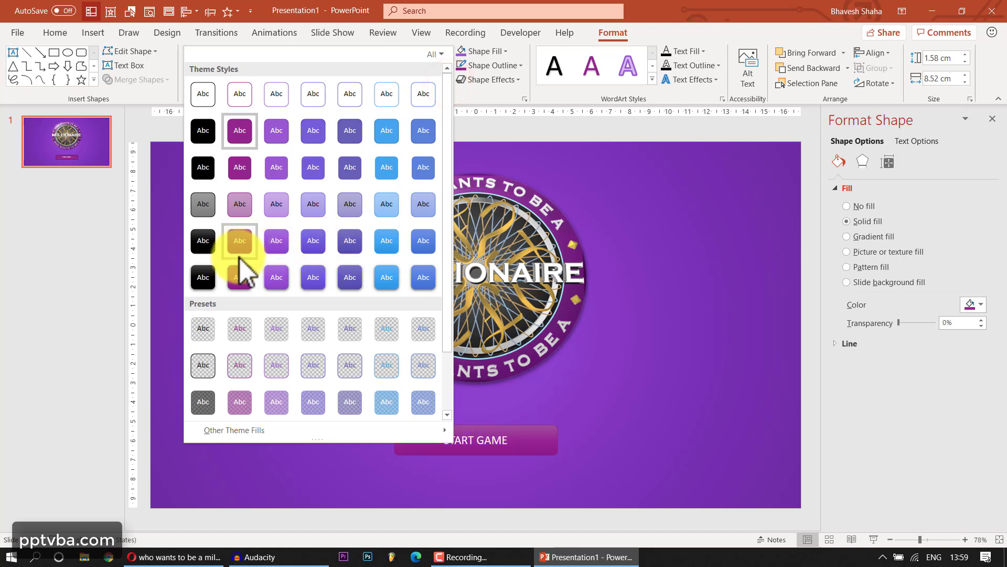
click(276, 274)
click(506, 512)
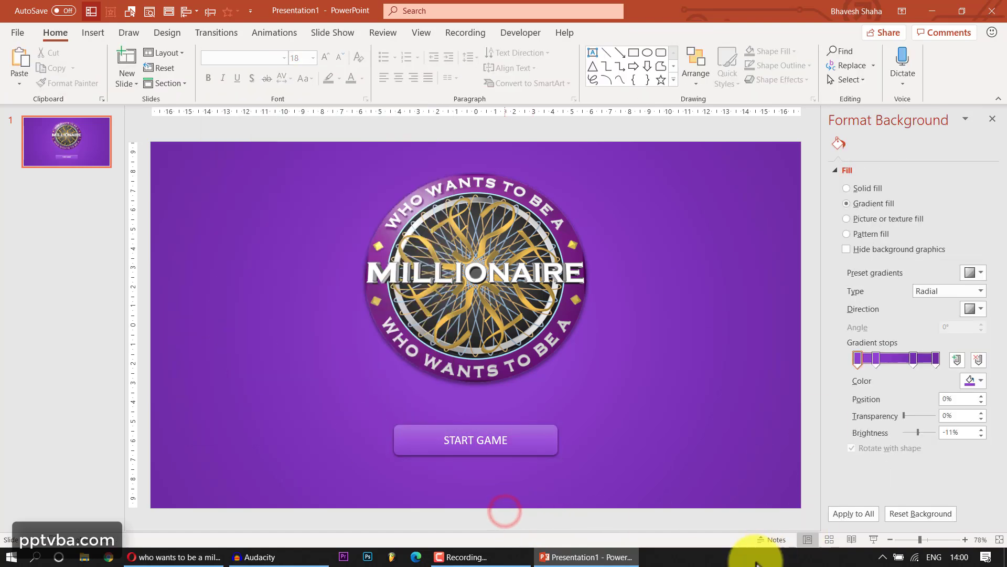
Set the START GAME button text to Copperplate Gothic Bold
click(549, 426)
click(251, 57)
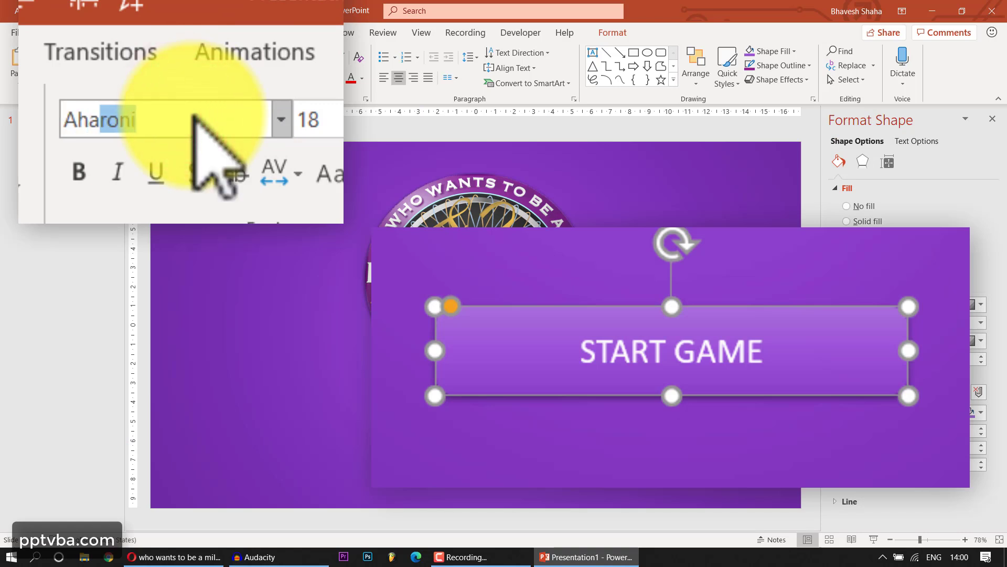
click(195, 117)
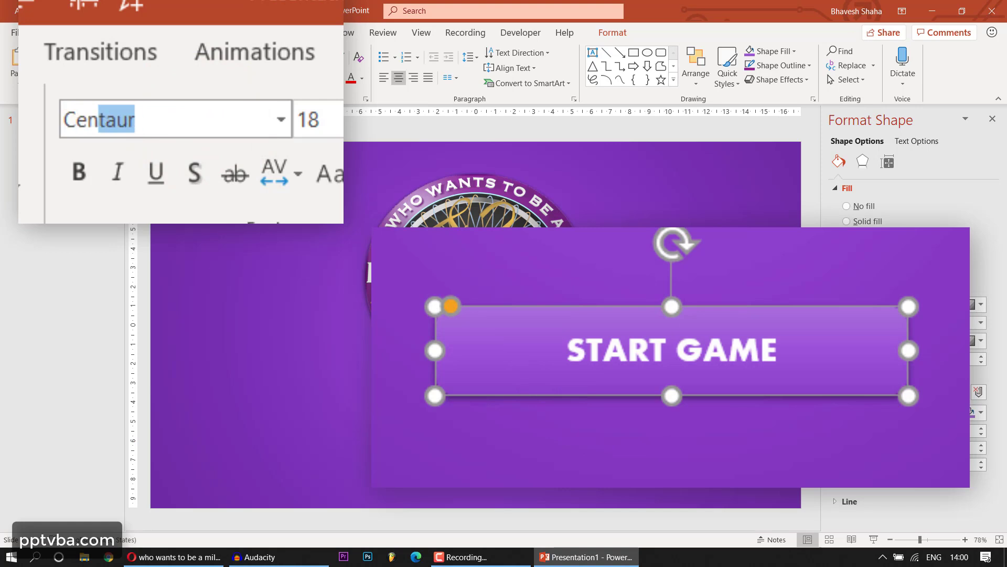
key(Return)
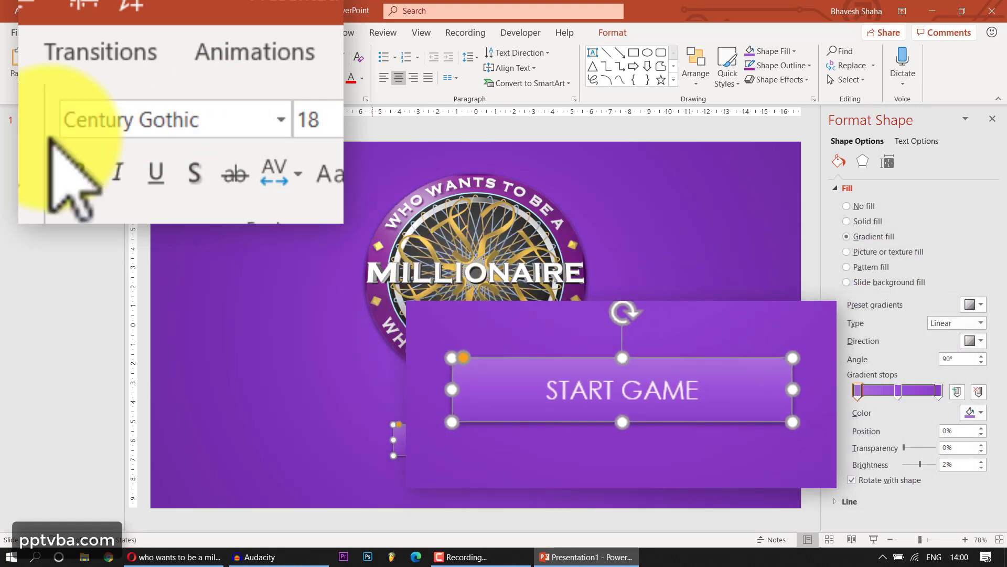
click(163, 118)
text(Copperplate)
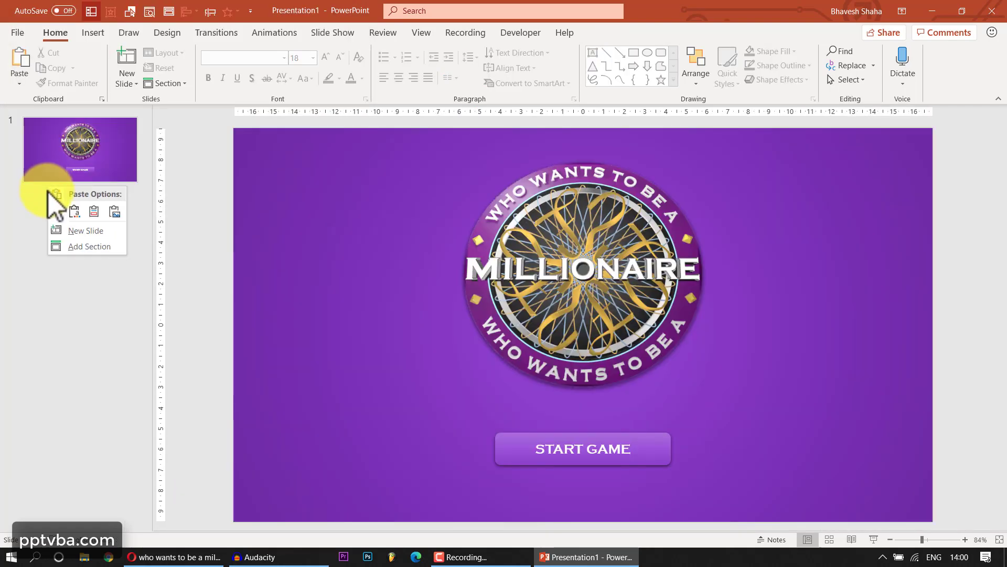
click(71, 206)
Add a new slide after the title slide with the Blank layout
right_click(73, 199)
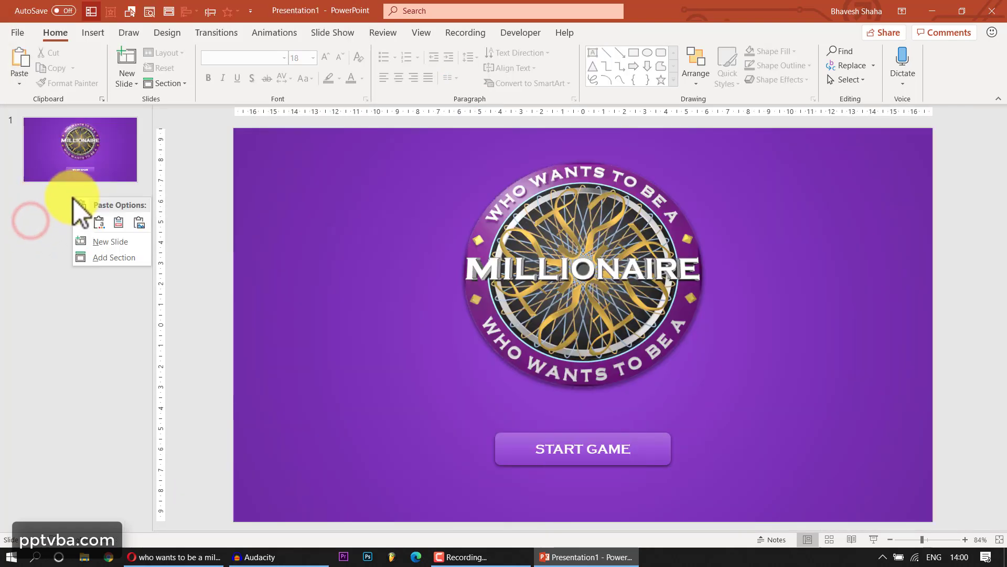
click(114, 243)
right_click(248, 208)
click(278, 254)
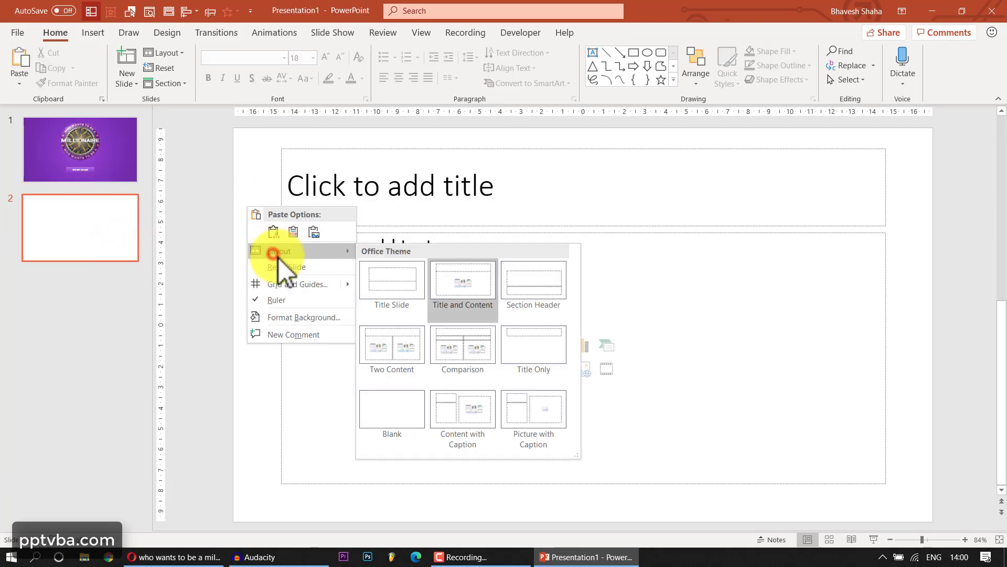
click(408, 405)
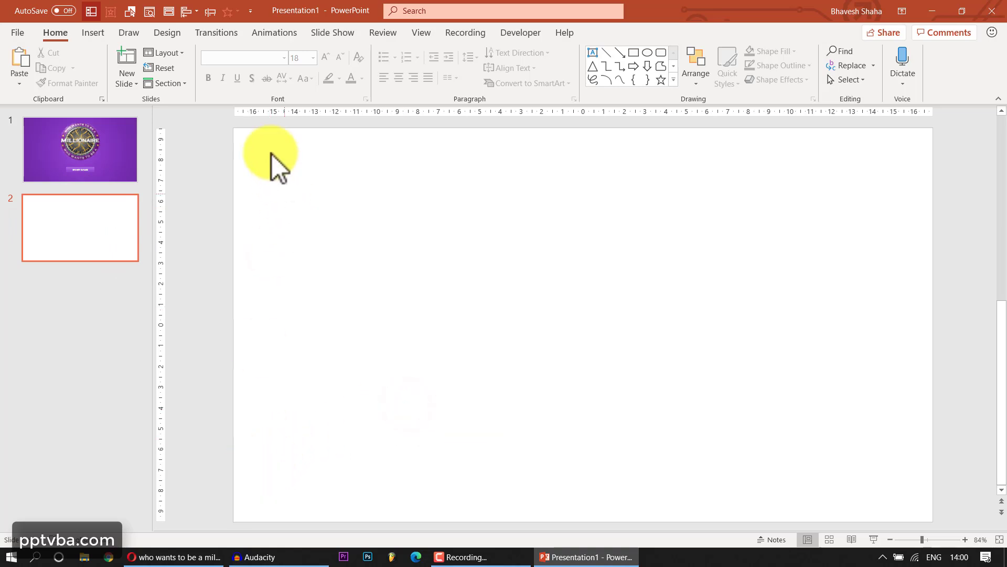
click(268, 137)
Copy the Millionaire stage picture from the browser and paste it onto slide 2
click(233, 557)
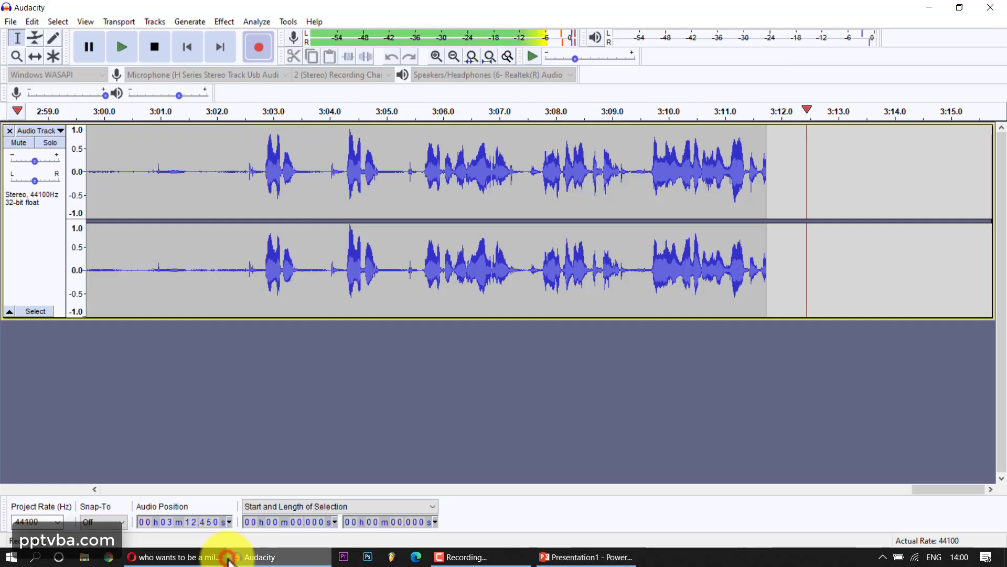
click(218, 559)
click(97, 10)
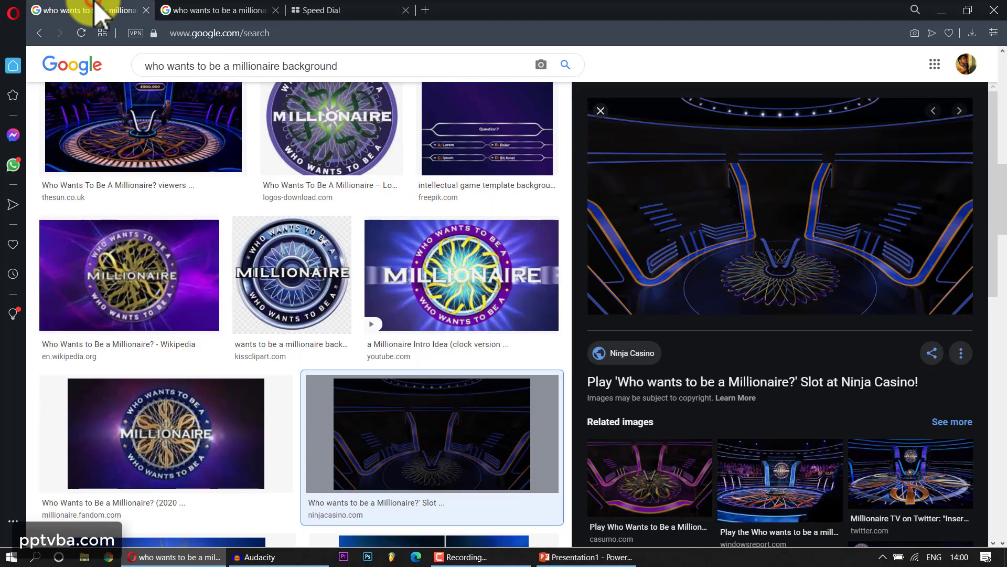
right_click(761, 183)
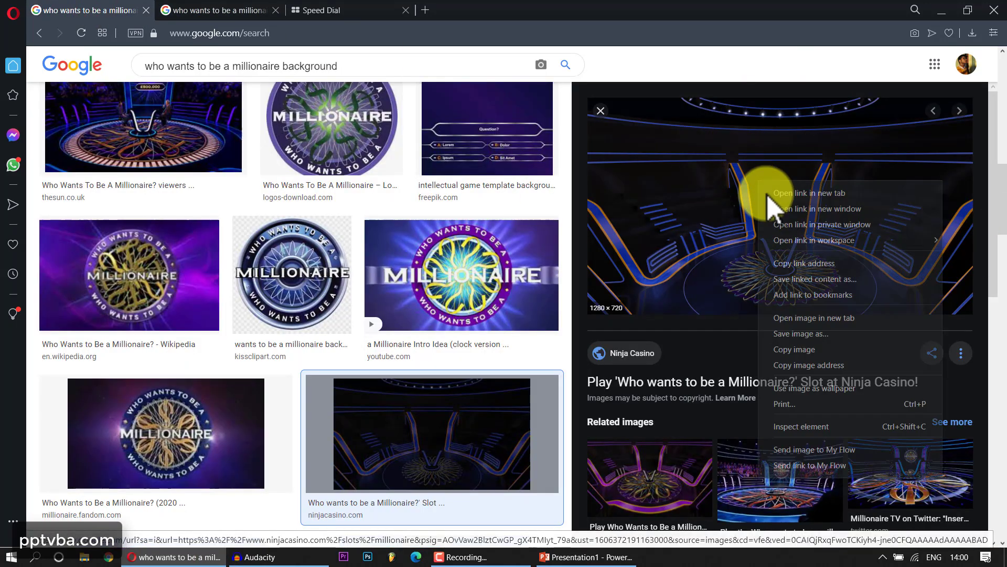
click(814, 351)
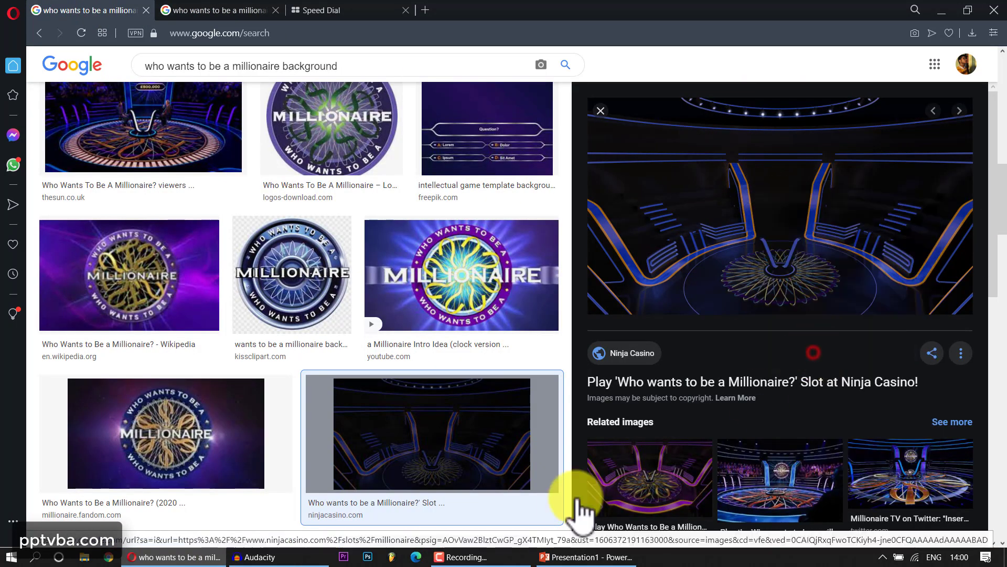
click(577, 557)
key(ctrl+v)
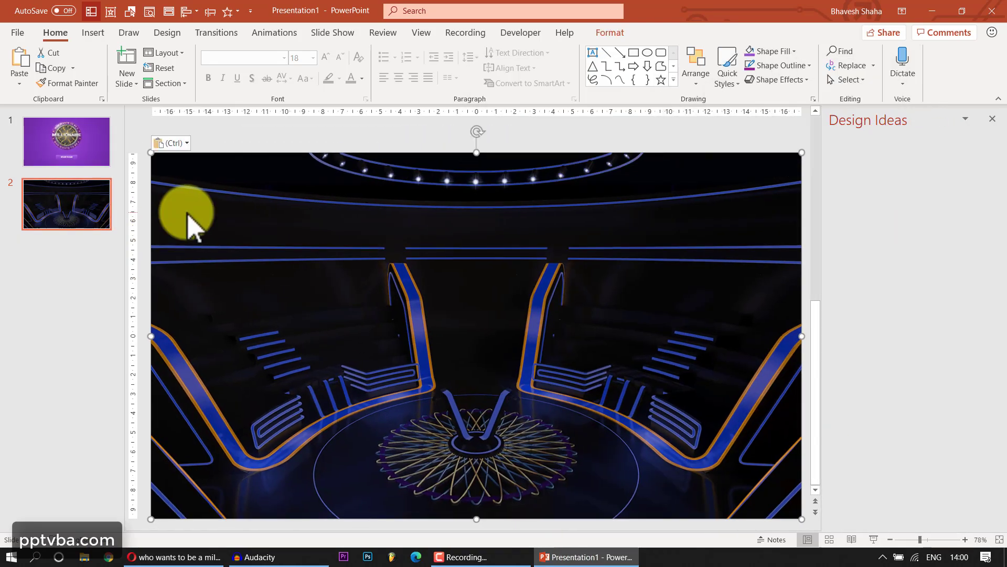
click(244, 141)
Copy the logo from slide 1 onto slide 2, shrink it and place it top centre
click(20, 147)
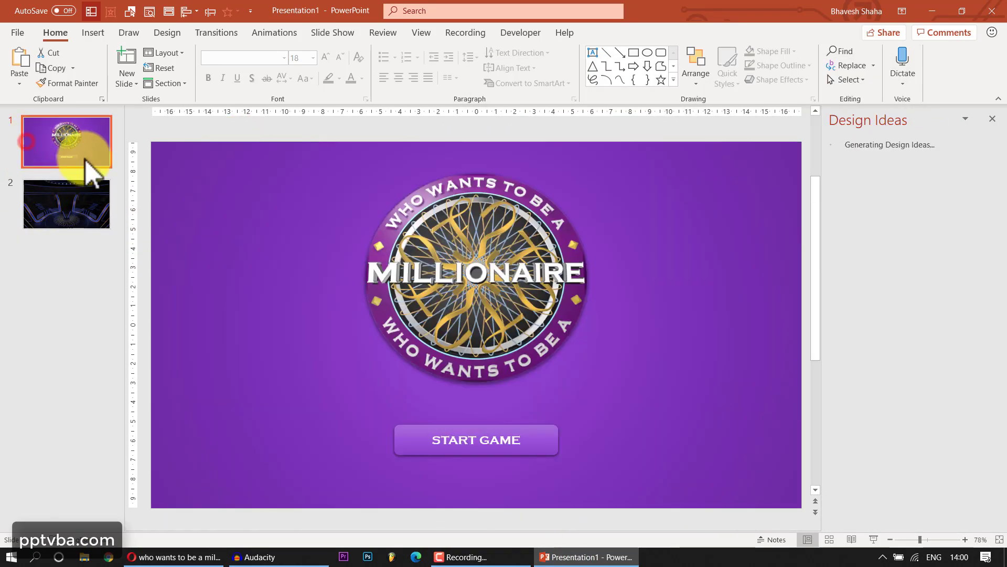
click(447, 243)
key(ctrl+c)
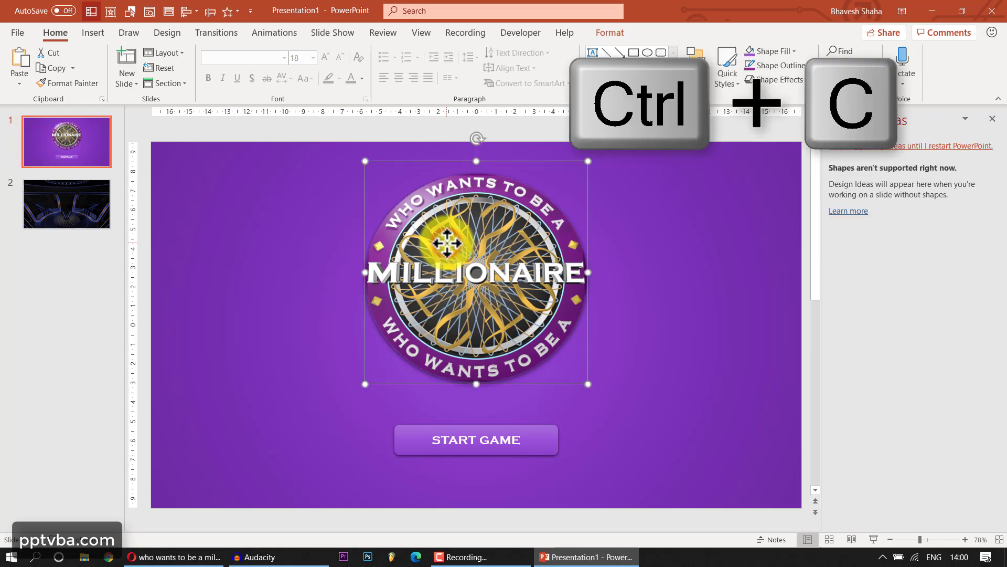
click(103, 210)
key(ctrl+v)
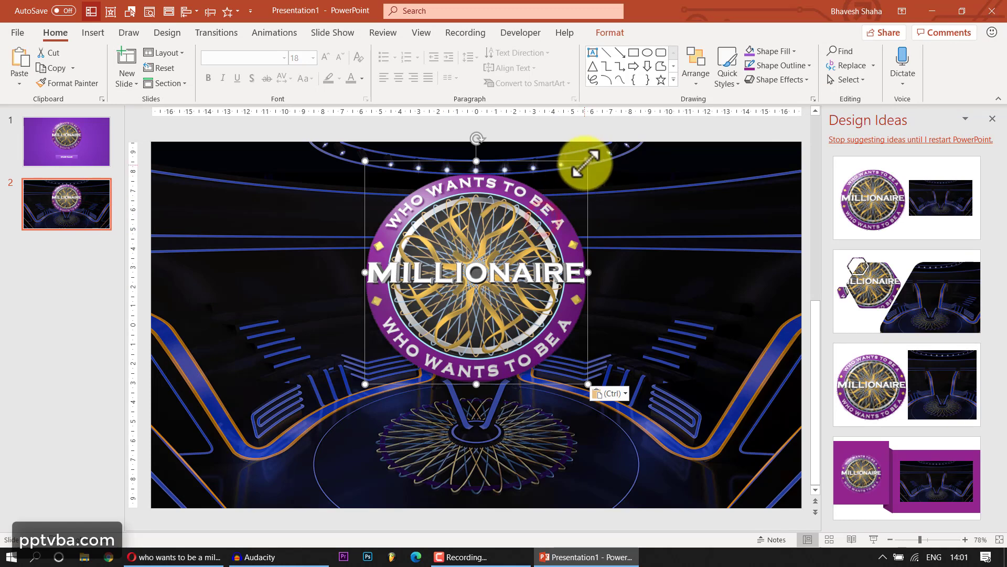
drag(588, 161, 524, 225)
drag(462, 263, 487, 232)
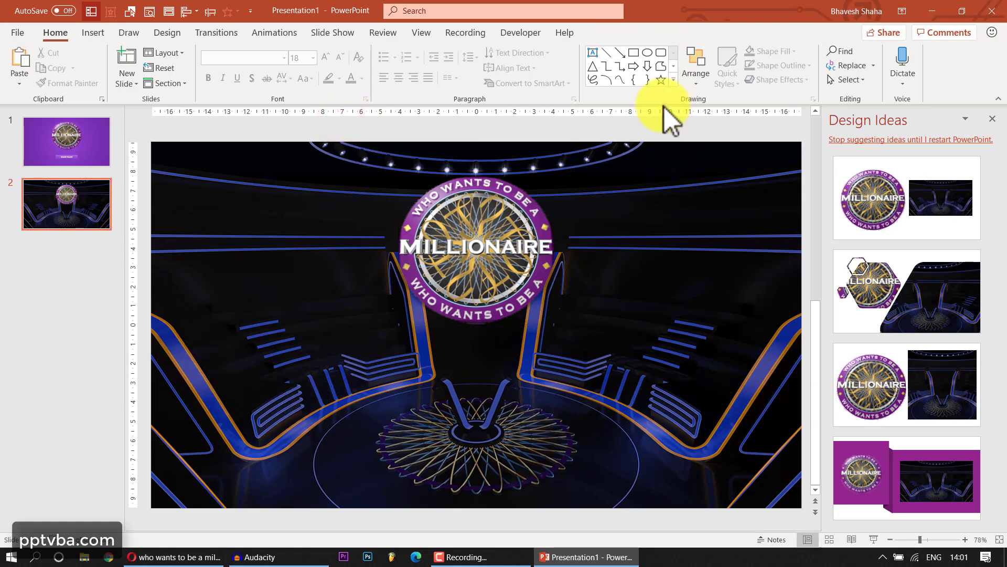
Draw a wide, centred magenta rounded bar below the logo reading 'Type your question here'
click(660, 50)
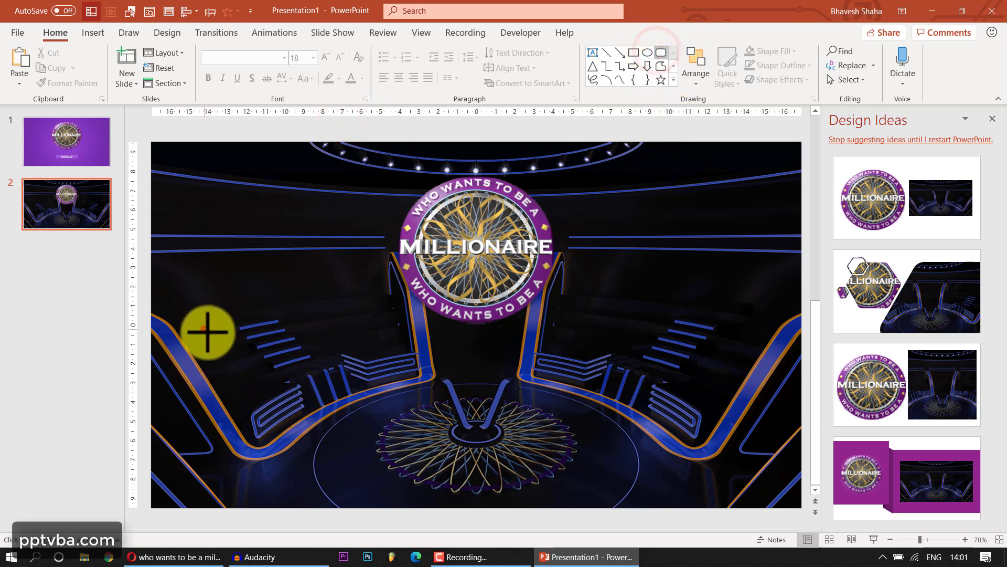
drag(204, 329, 723, 388)
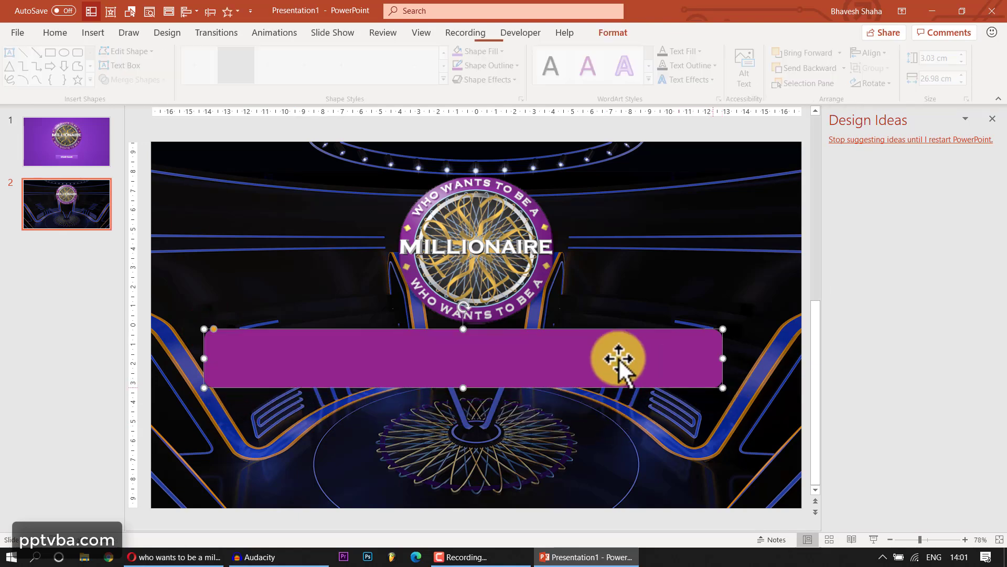
drag(619, 359, 767, 398)
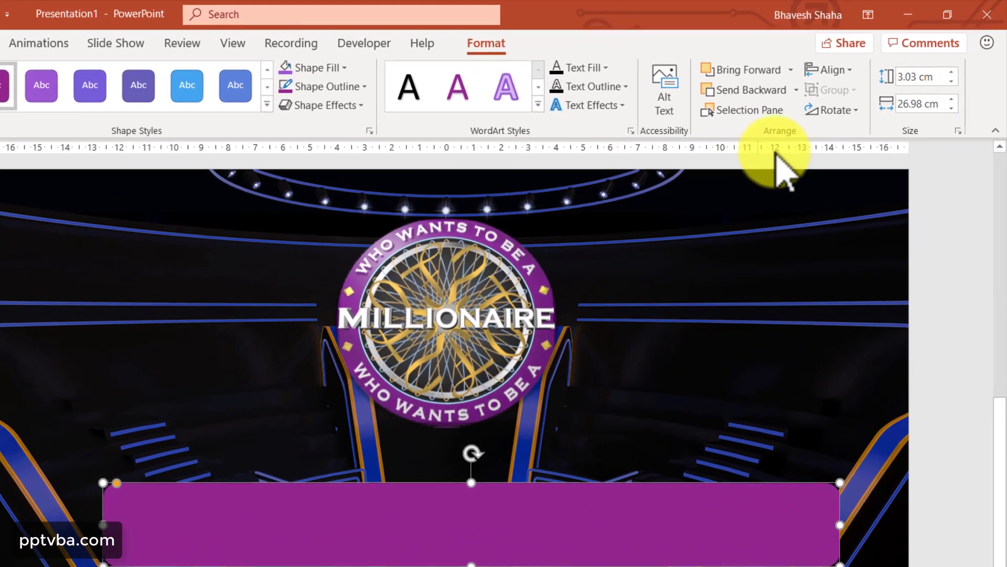
click(829, 71)
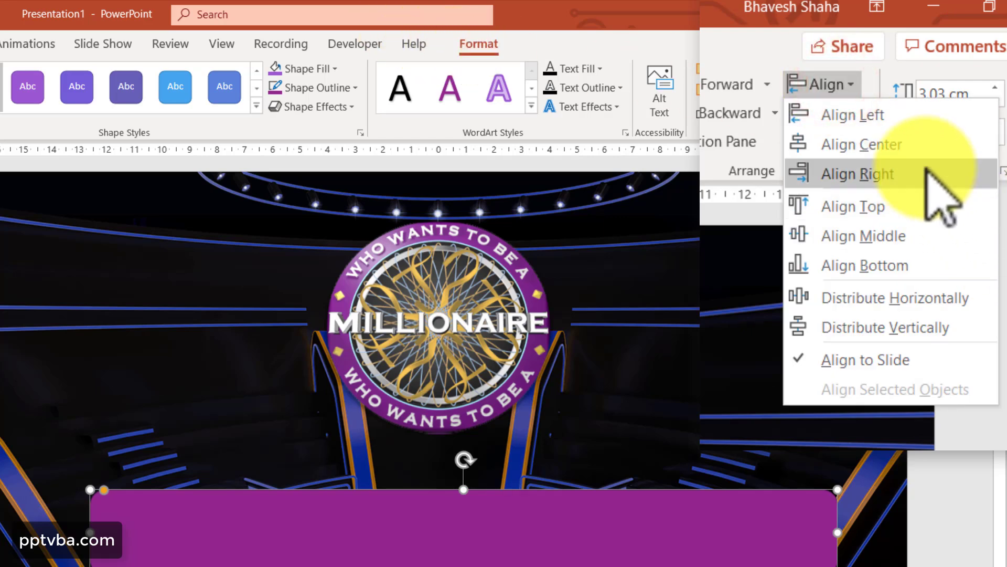
click(861, 144)
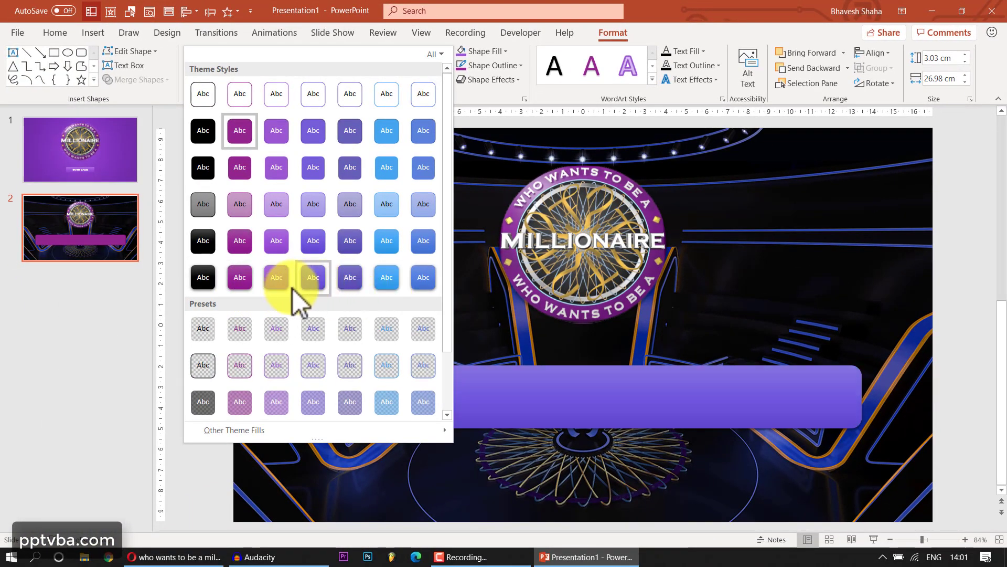
click(249, 286)
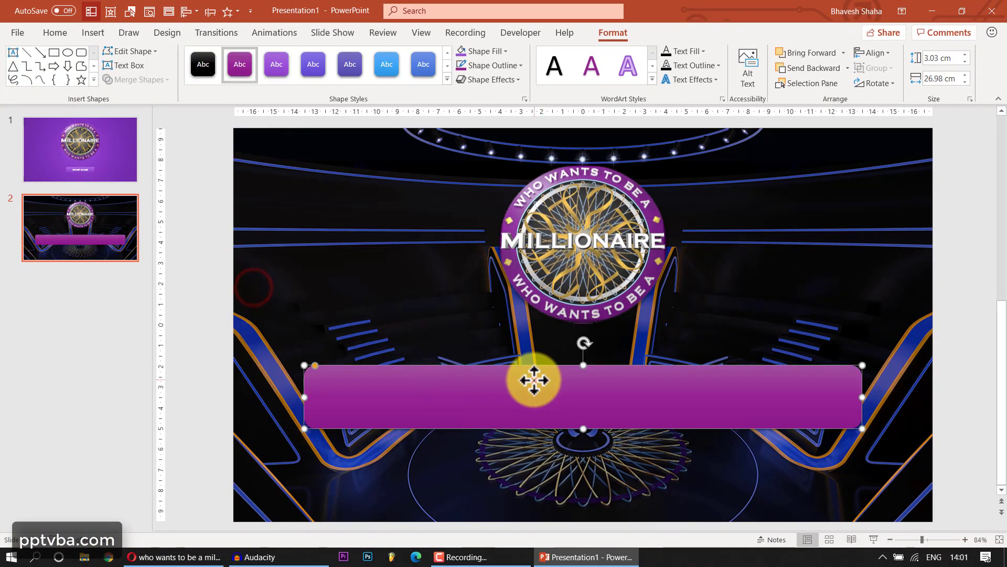
text(Type your)
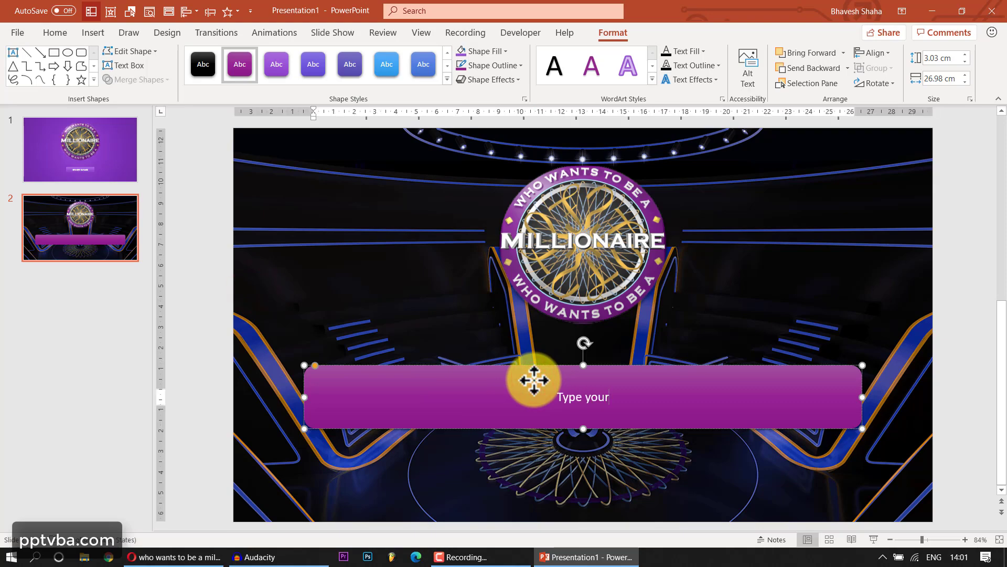
text( question here)
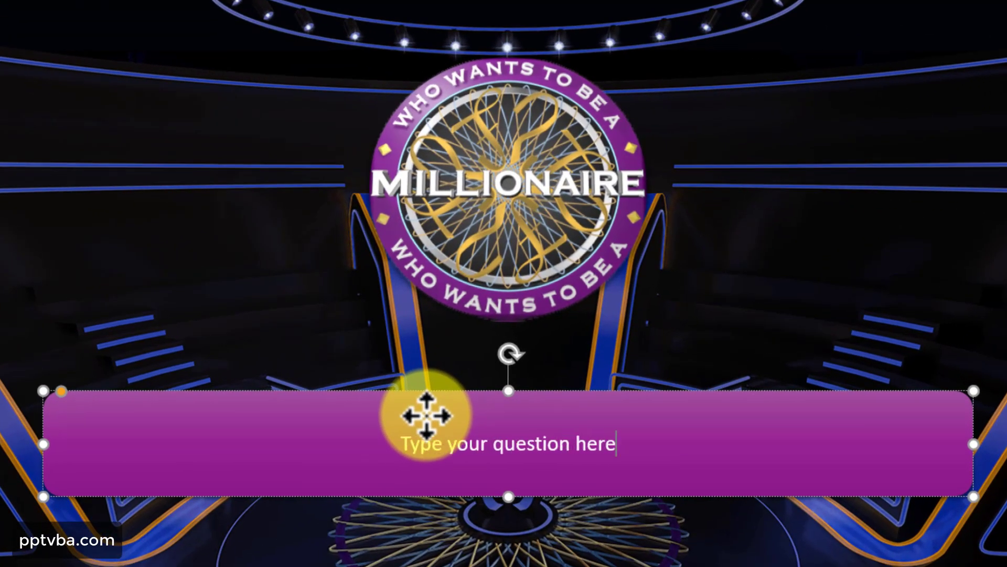
click(241, 468)
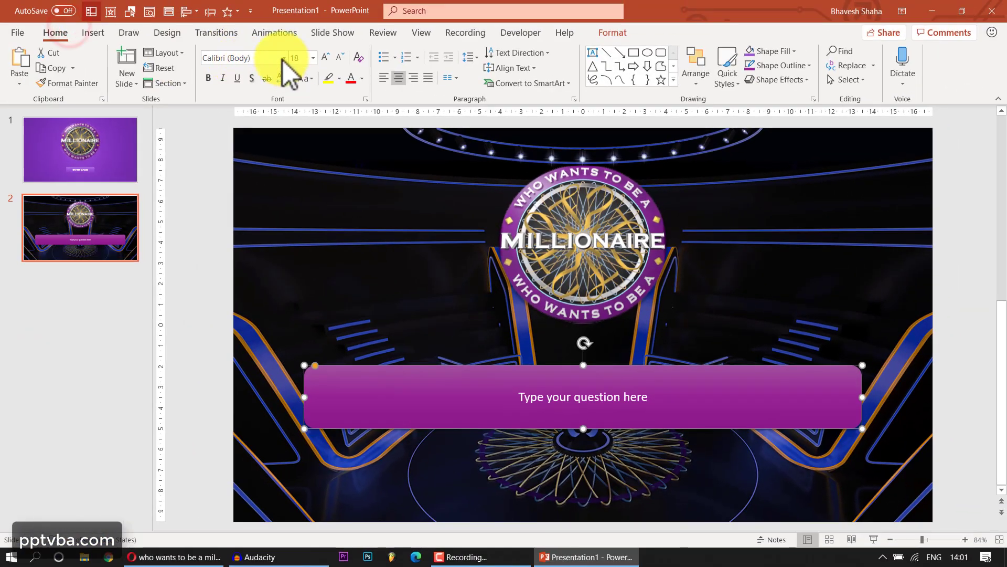
Format the question text as Copperplate Gothic Bold at size 24
click(284, 58)
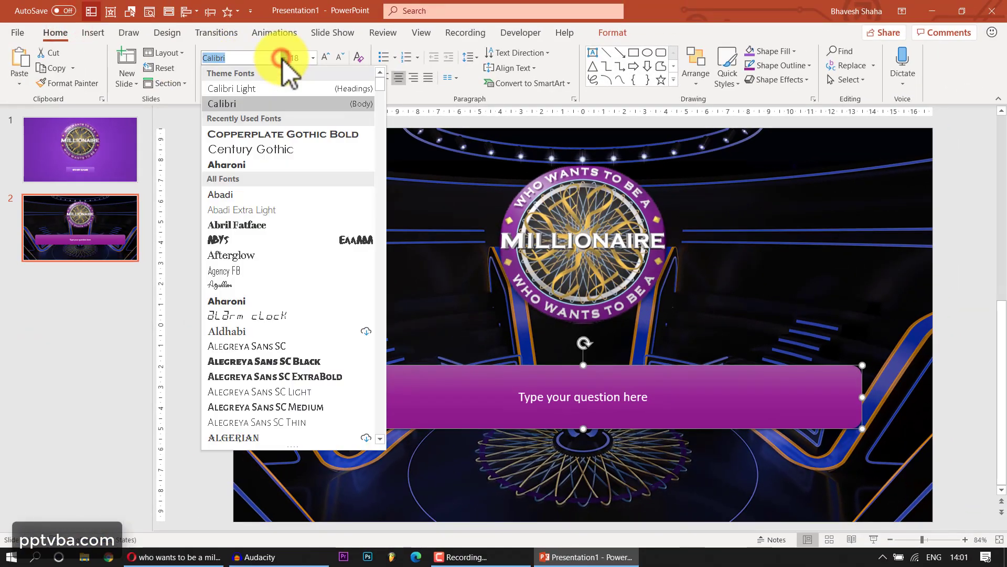
click(253, 131)
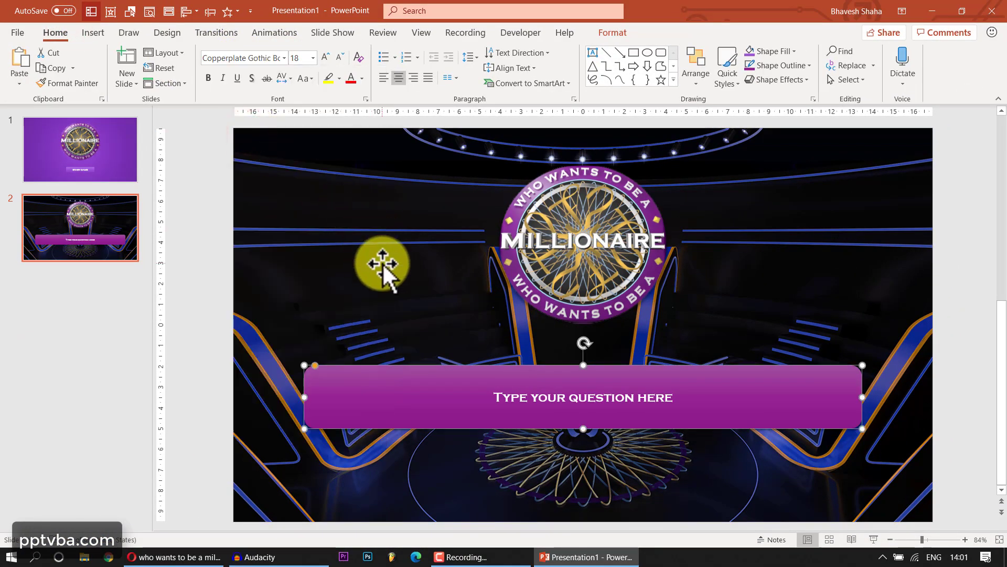
key(ctrl+bracketleft)
key(ctrl+bracketright)
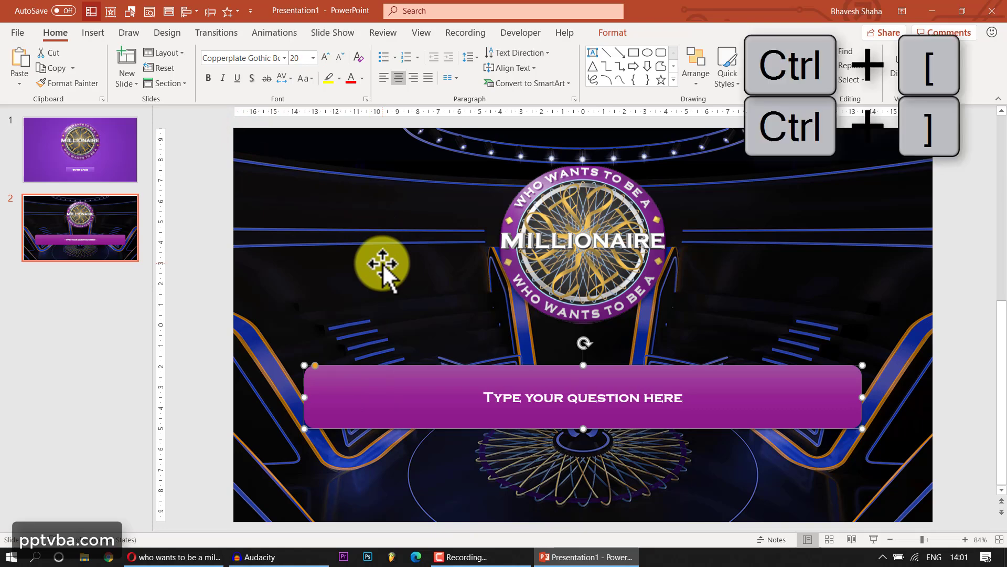
key(ctrl+bracketright)
key(ctrl+bracketleft)
key(ctrl+bracketright)
key(ctrl+bracketright)
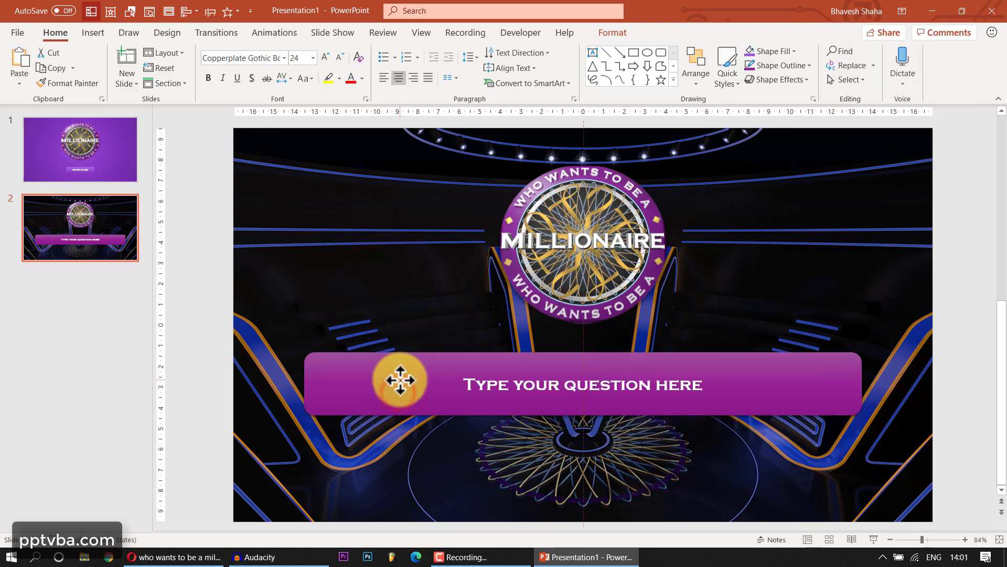
click(396, 379)
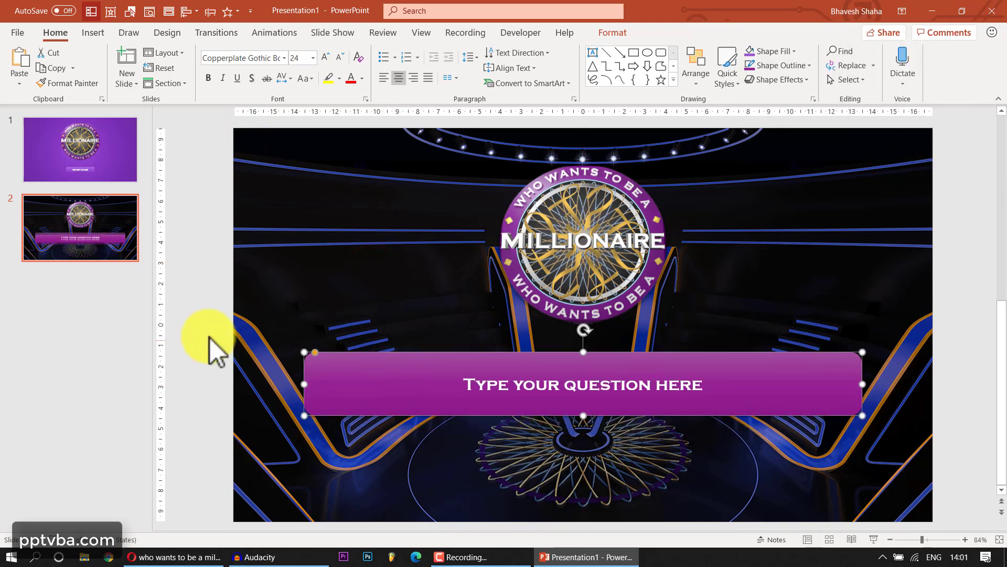
click(208, 336)
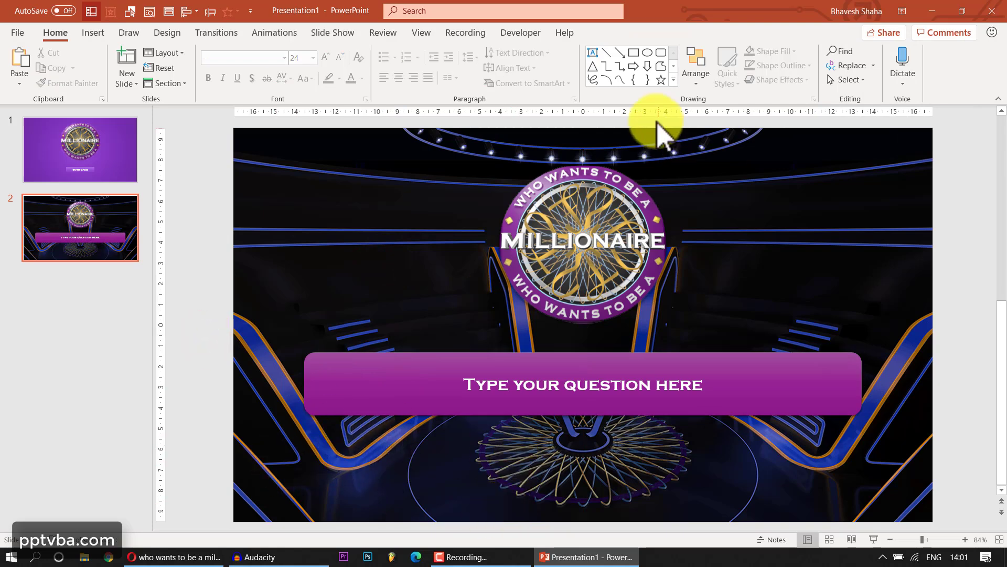
Draw a blue-violet rounded answer box below the question bar and type the answer placeholder
click(662, 52)
mouse_move(305, 424)
mouse_down()
mouse_move(437, 465)
mouse_move(490, 470)
mouse_move(502, 461)
mouse_move(473, 457)
mouse_up()
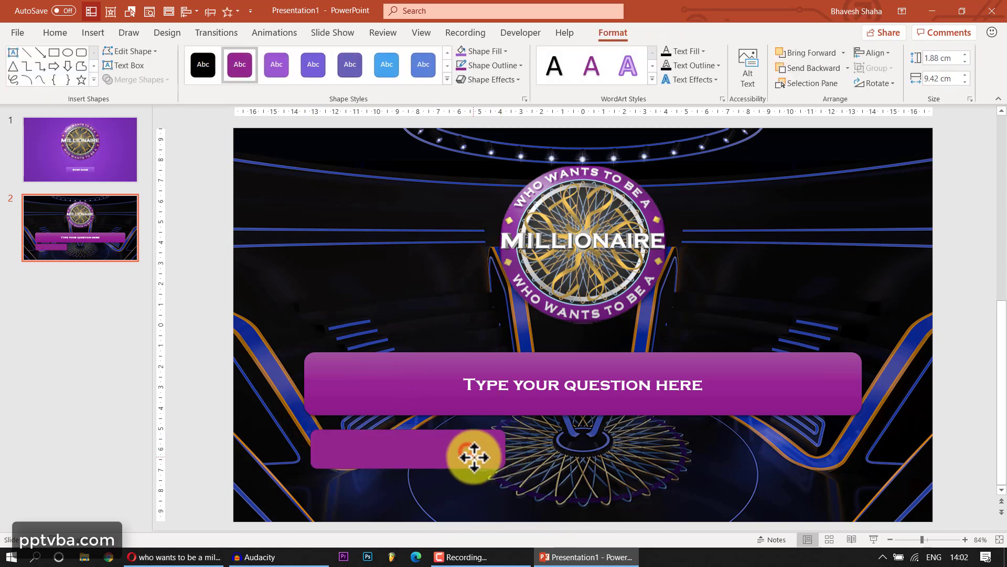
click(279, 80)
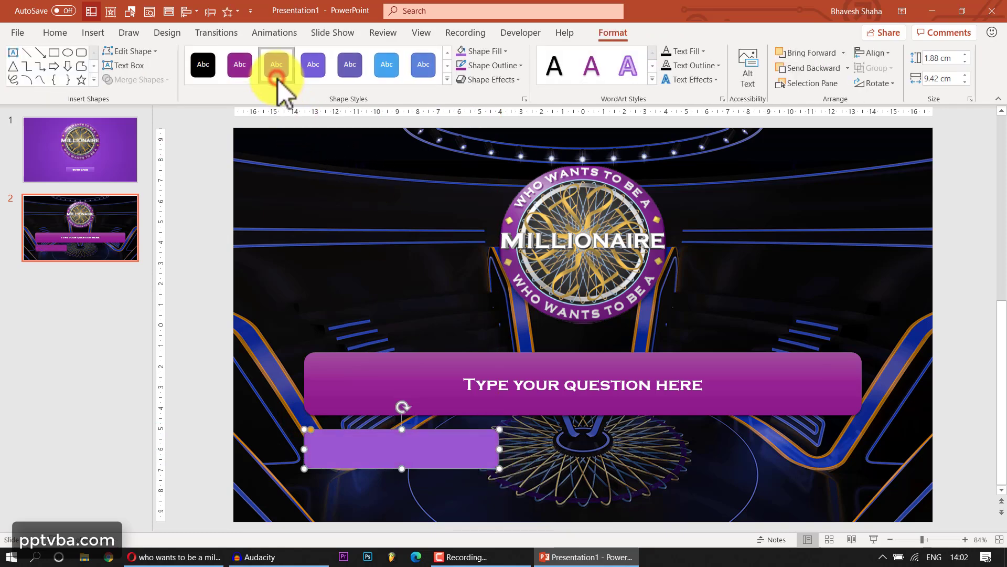
click(311, 76)
text(Type answer here)
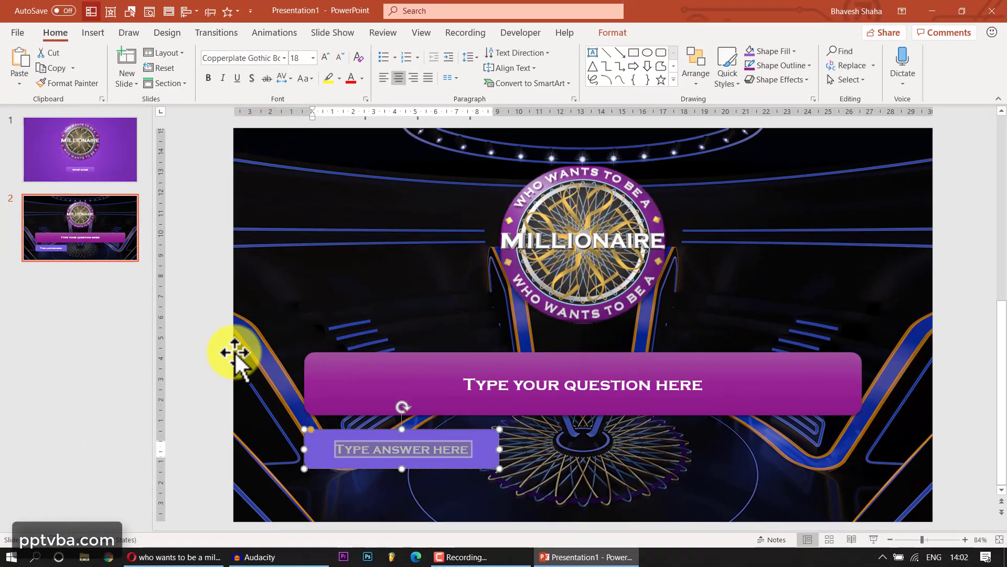
click(235, 353)
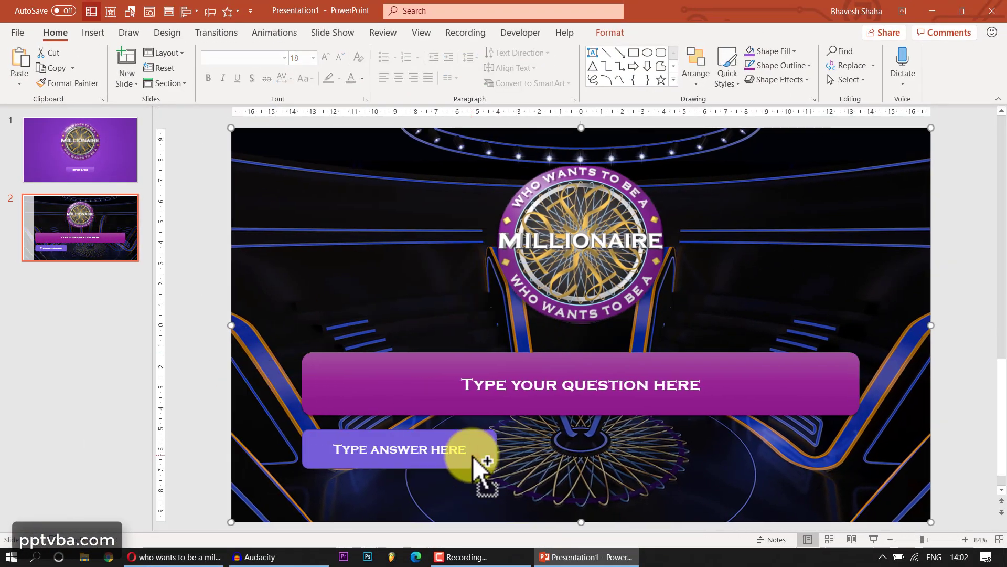
Widen the answer box and change its text to 'Type CORRECT answer here'
click(475, 451)
drag(499, 449, 576, 449)
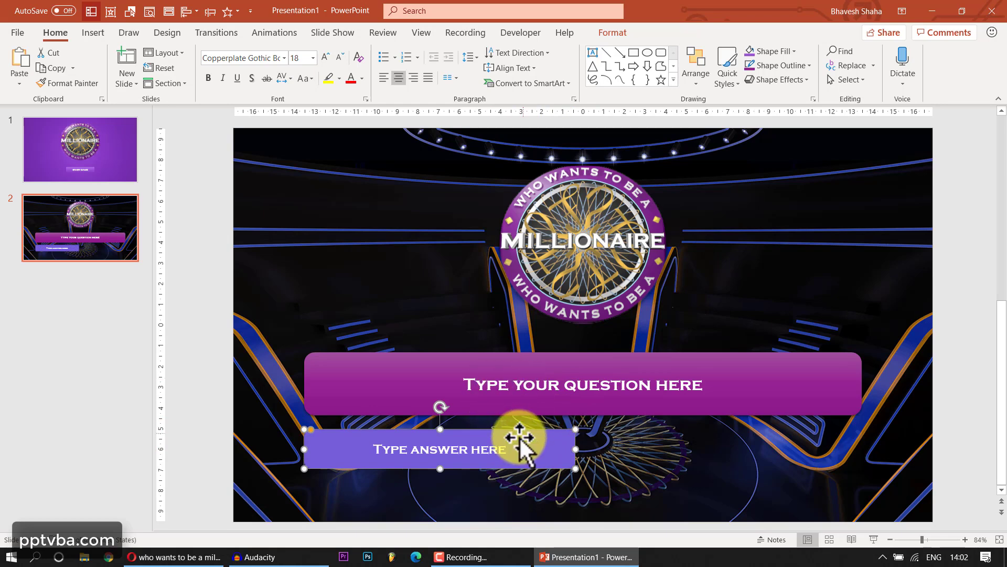
click(498, 450)
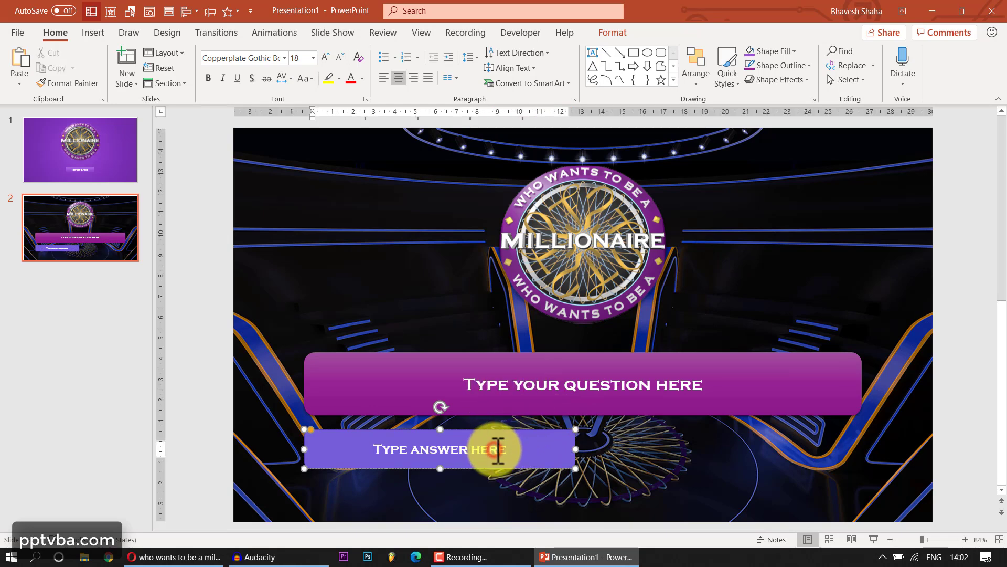
click(523, 448)
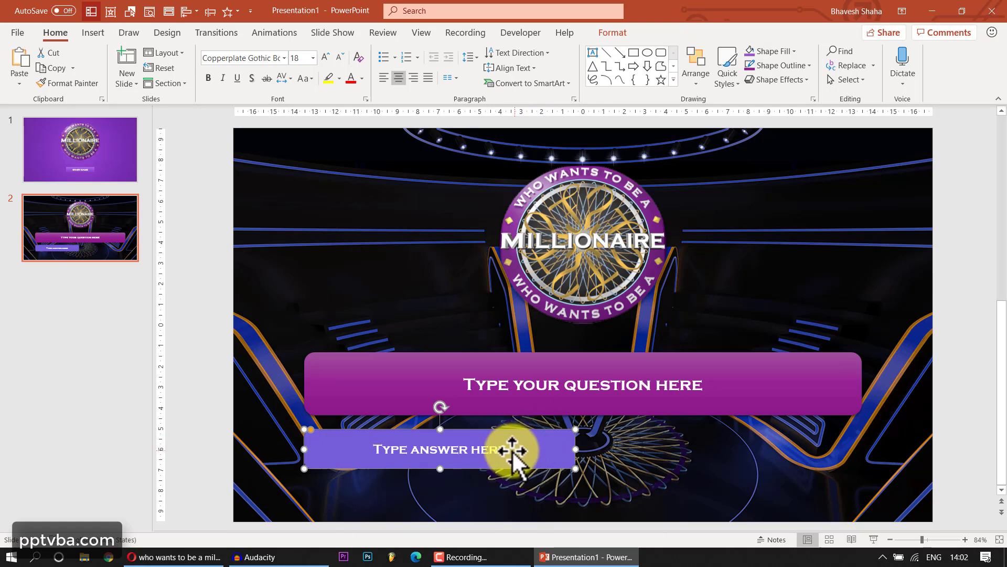
click(443, 450)
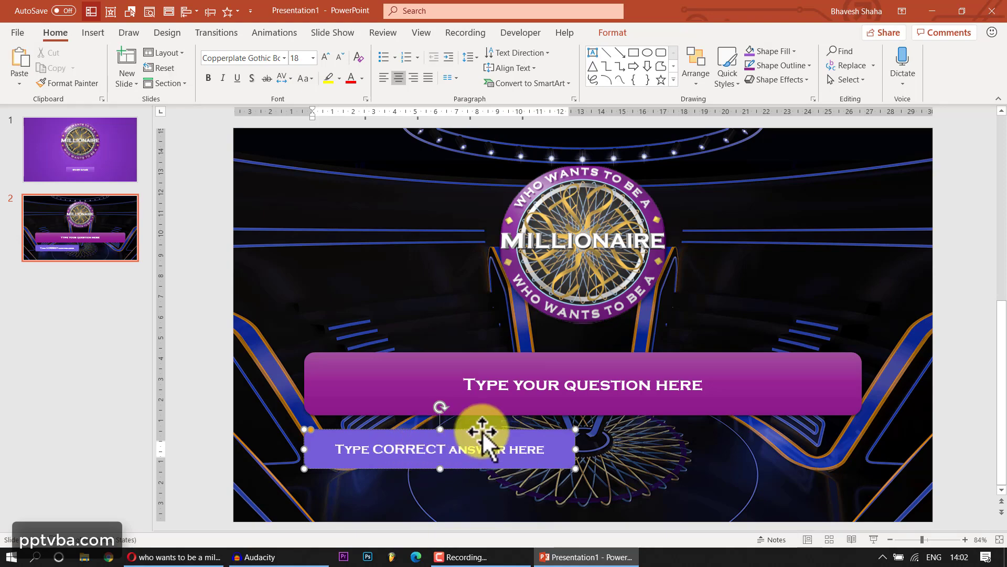
click(541, 435)
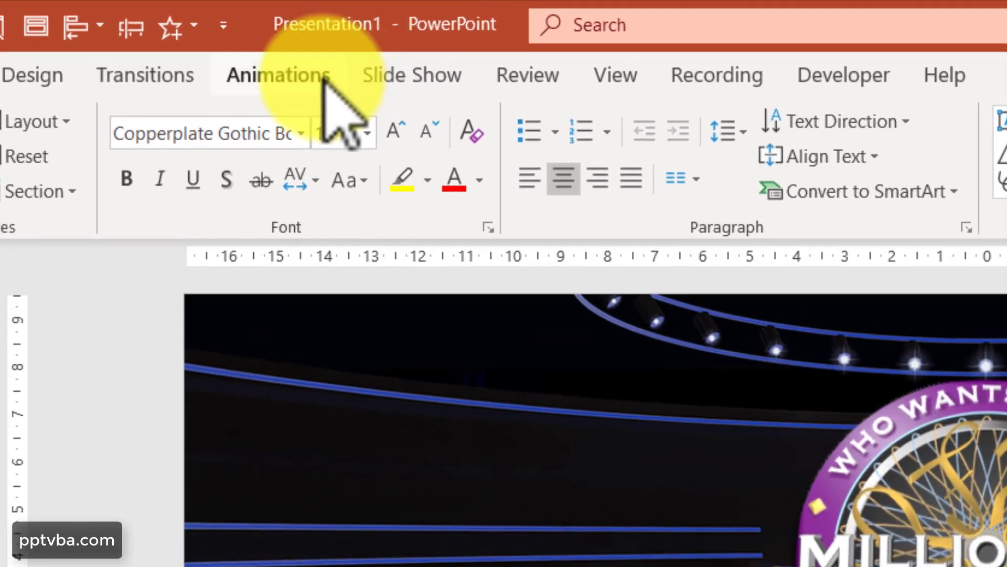
Add a Fill Color emphasis animation to the answer box that turns it green
click(294, 67)
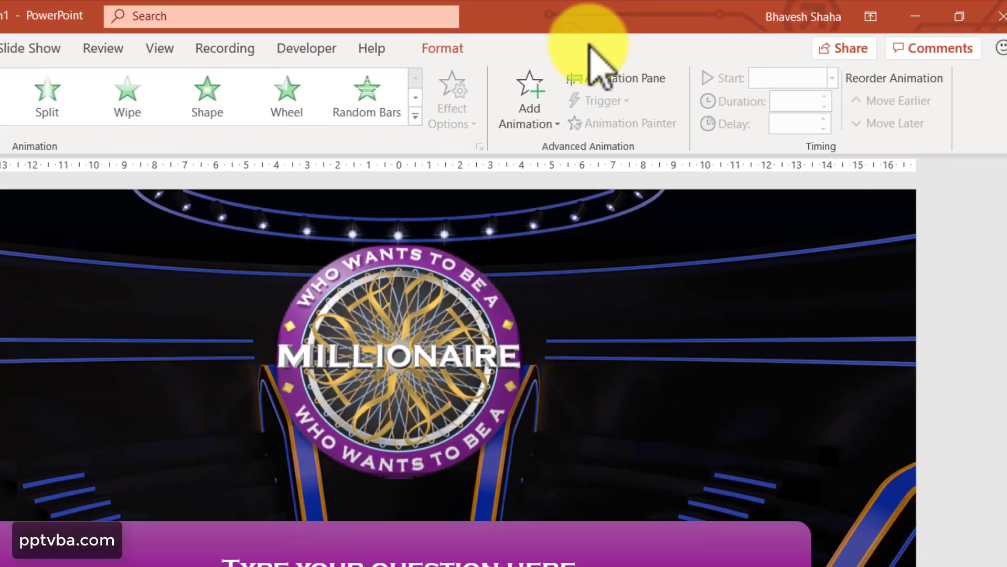
click(583, 79)
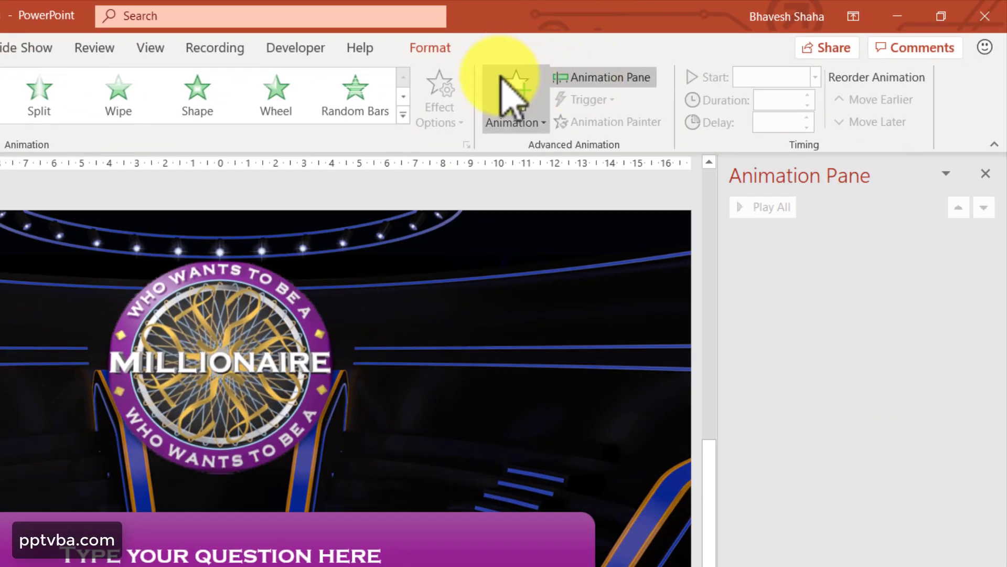
click(501, 79)
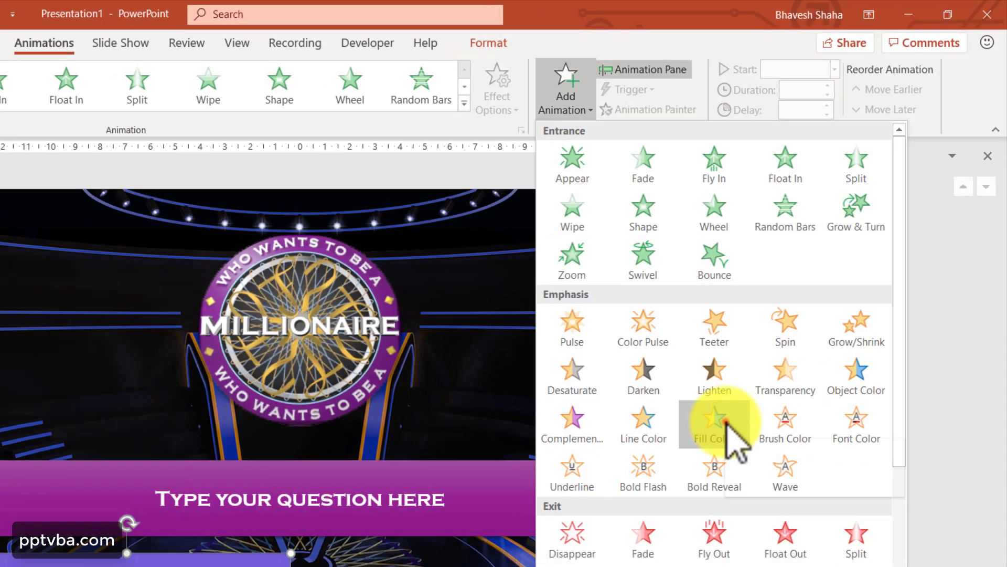
click(714, 469)
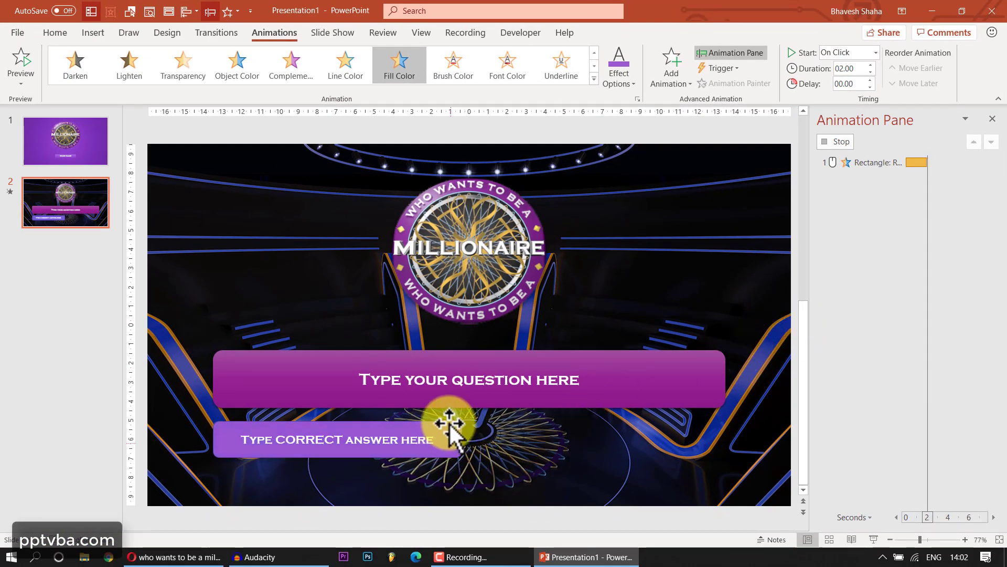
click(637, 65)
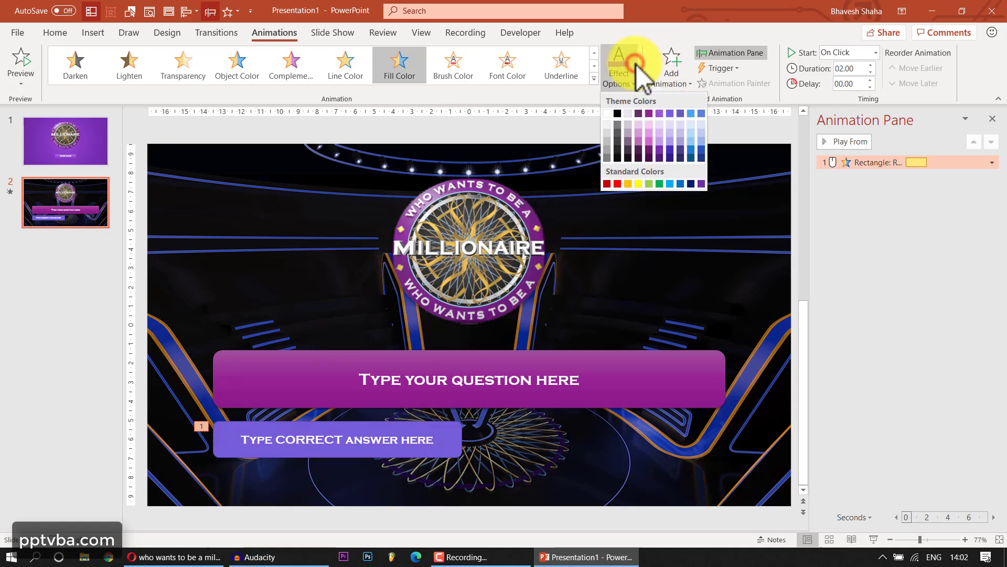
click(659, 185)
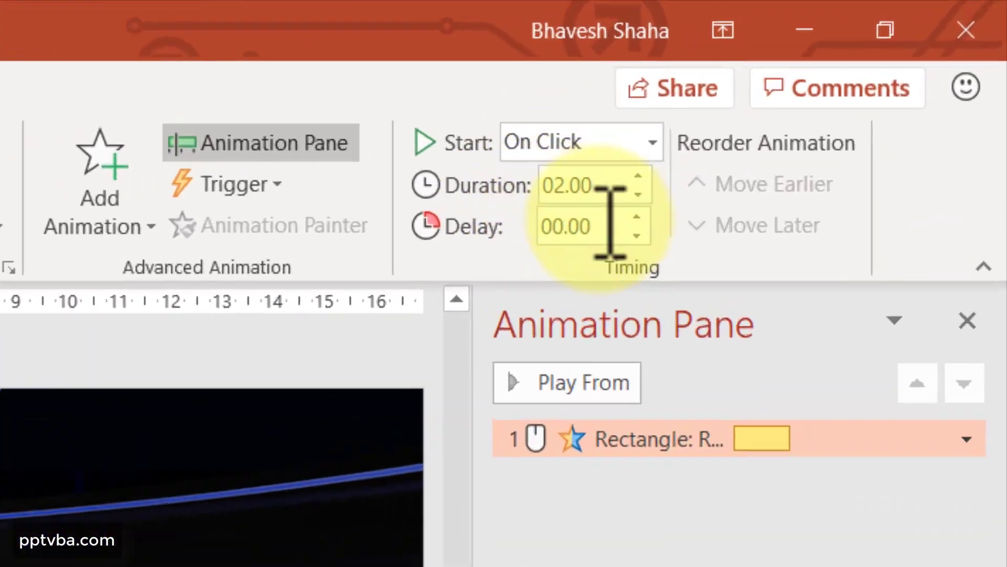
Set the animation duration to 0.50 seconds, preview it, and move the box slightly up
click(637, 195)
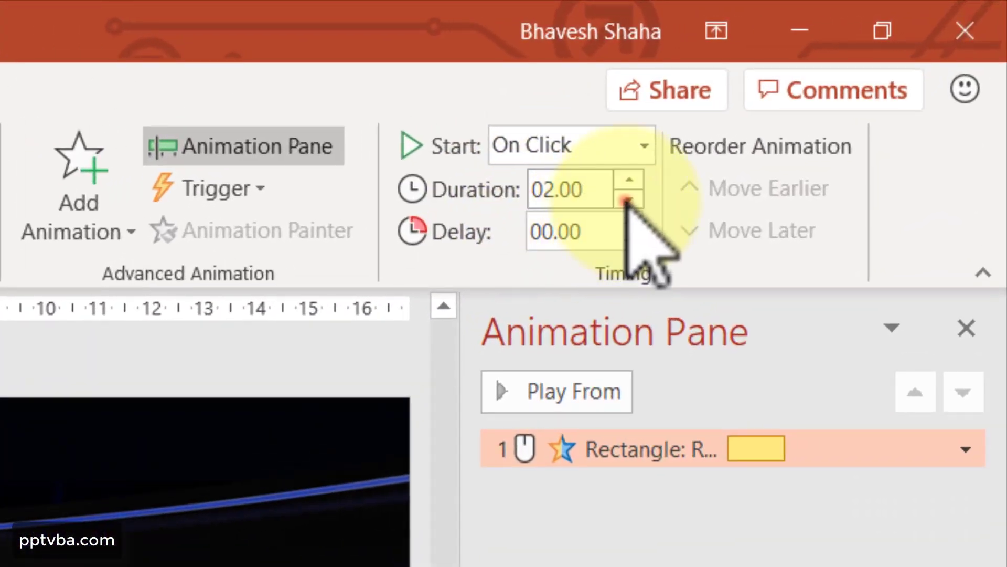
click(637, 194)
click(637, 195)
click(637, 195)
click(637, 195)
click(627, 202)
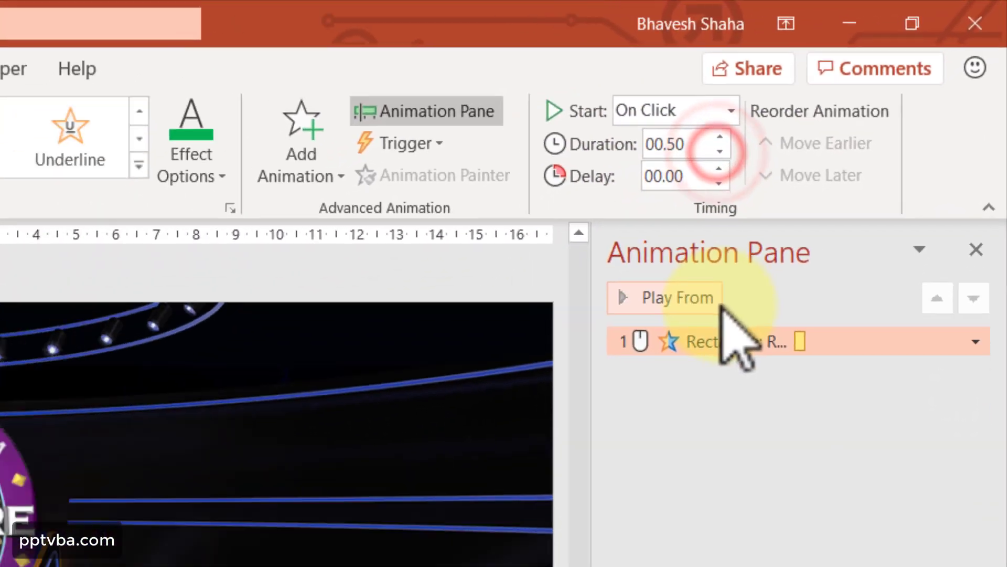
click(585, 391)
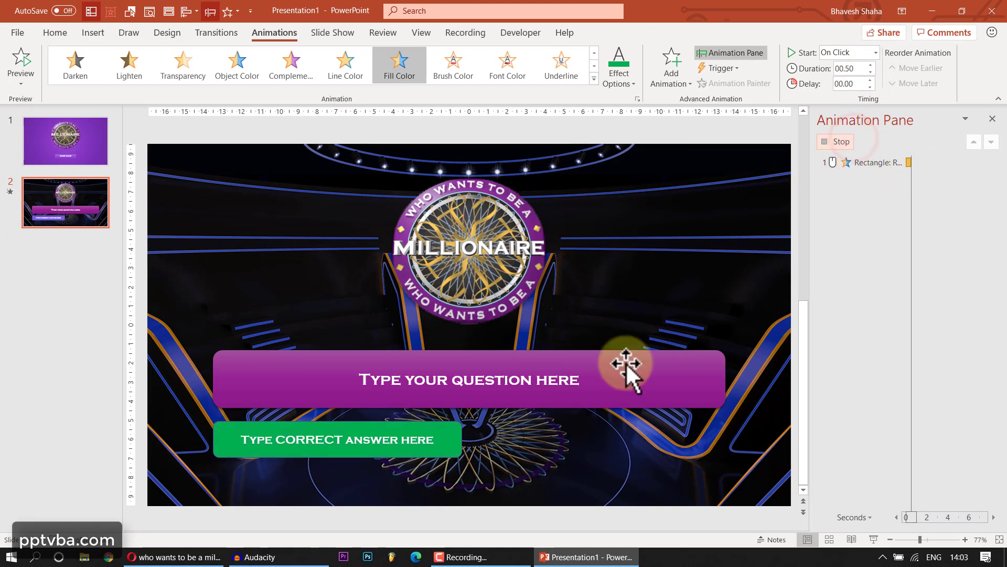
click(253, 452)
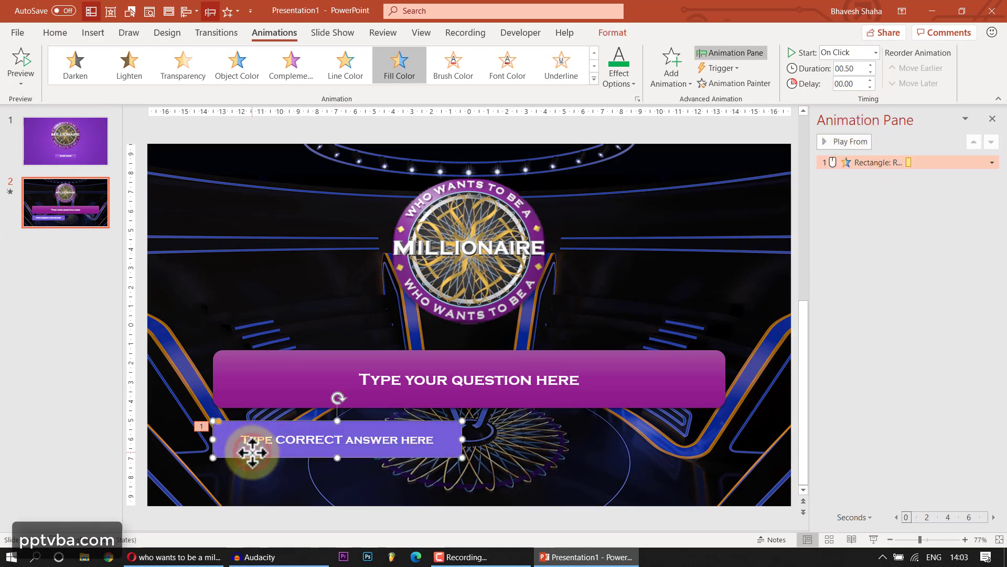
drag(219, 442, 220, 439)
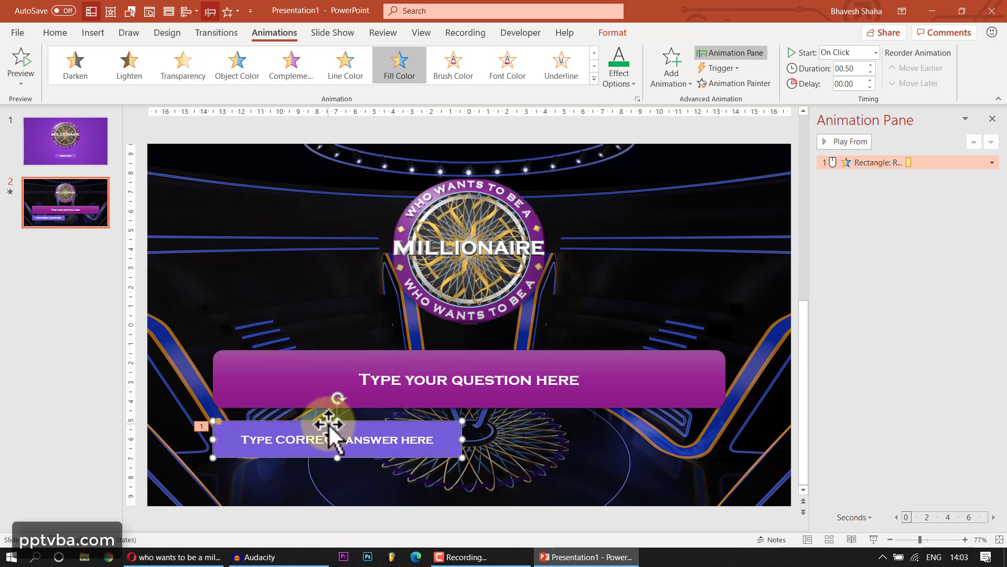
Draw a small box at the slide's top right reading NEXT, in a new font
click(56, 31)
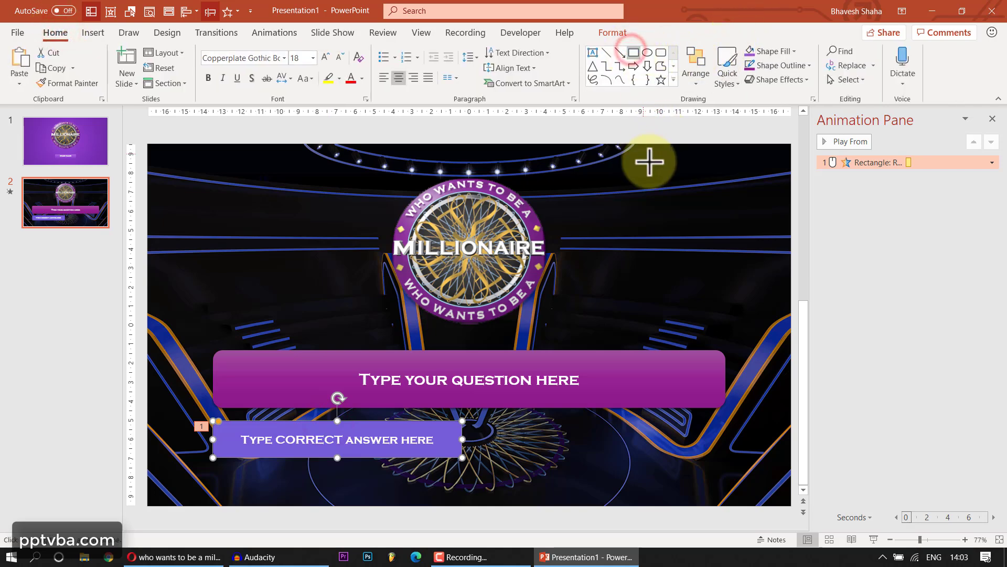
drag(650, 162, 754, 211)
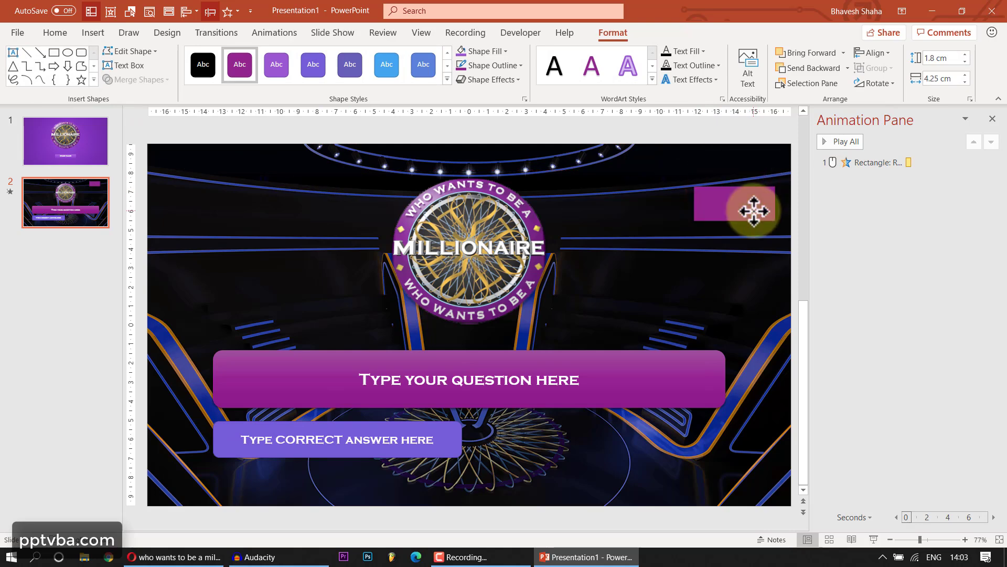
text(NEXT)
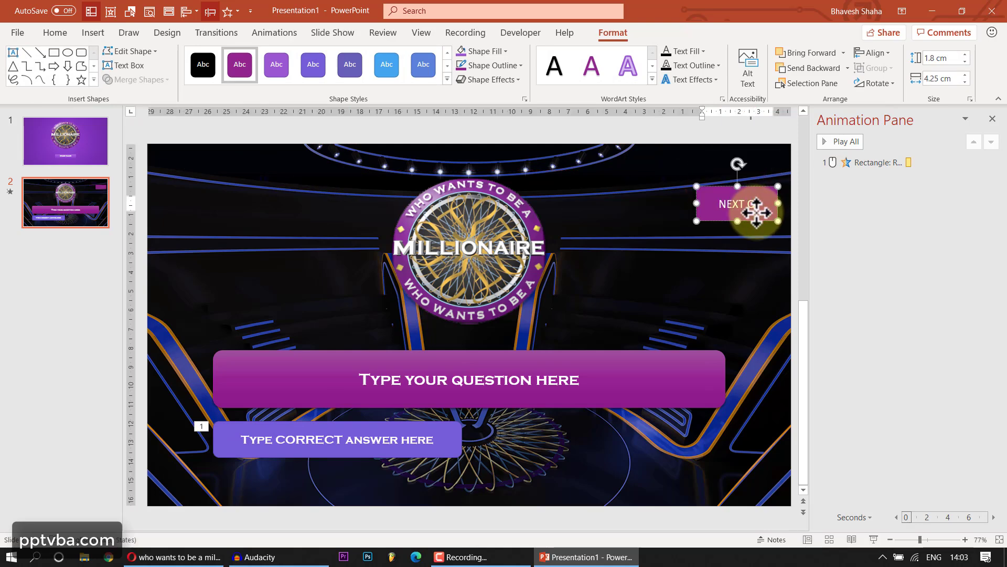
key(ctrl+a)
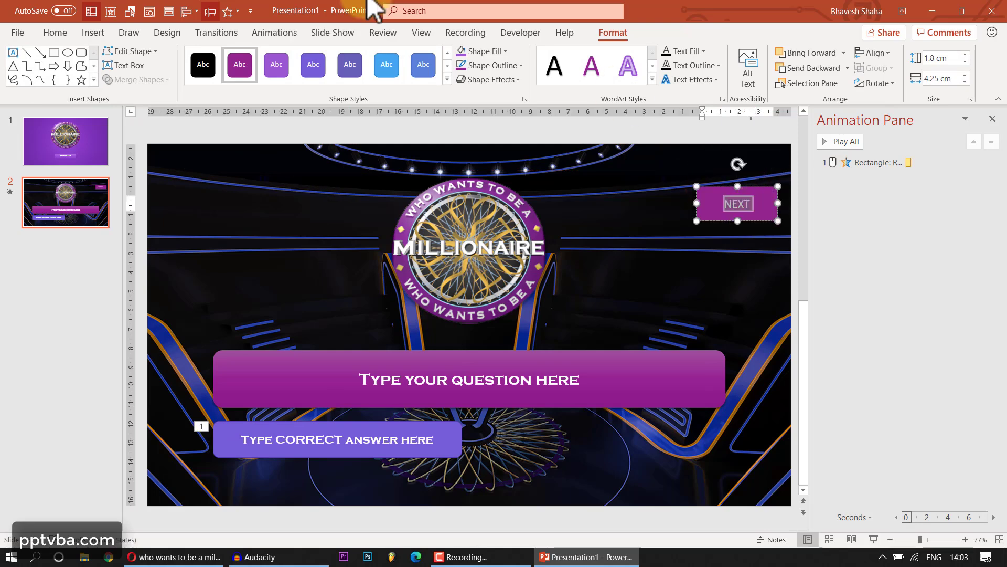
click(71, 33)
click(263, 56)
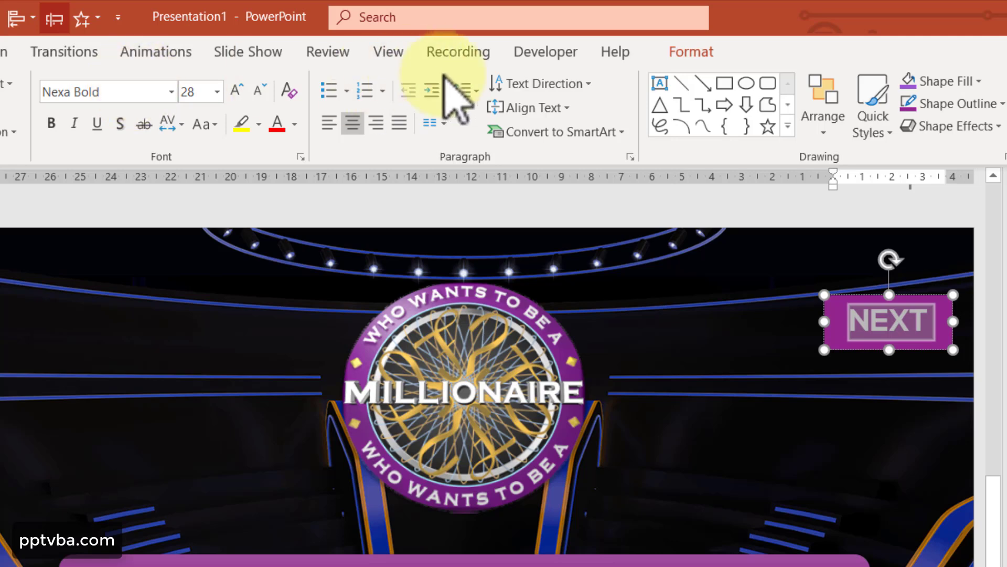
Give the NEXT box no fill and a white outline
click(827, 321)
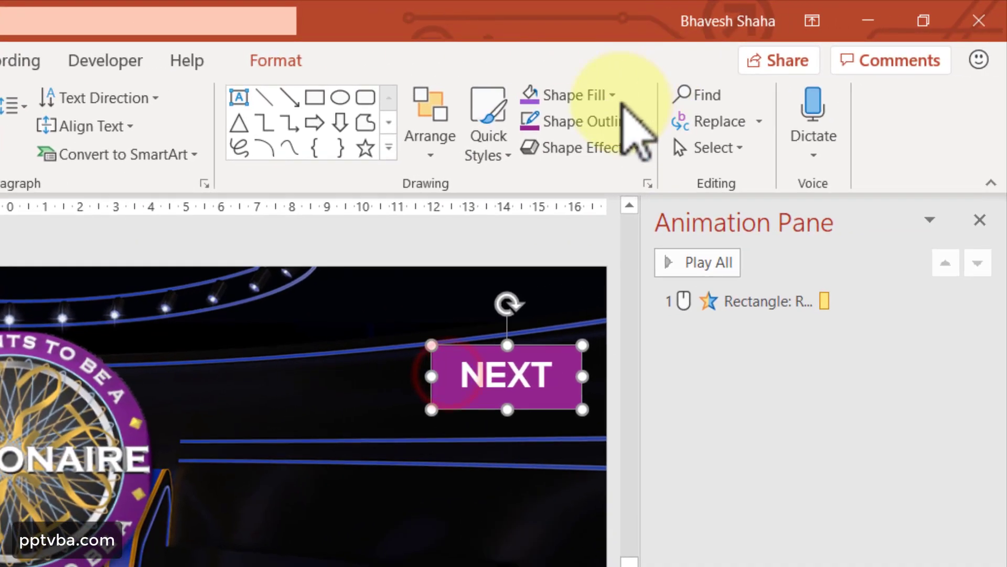
click(980, 81)
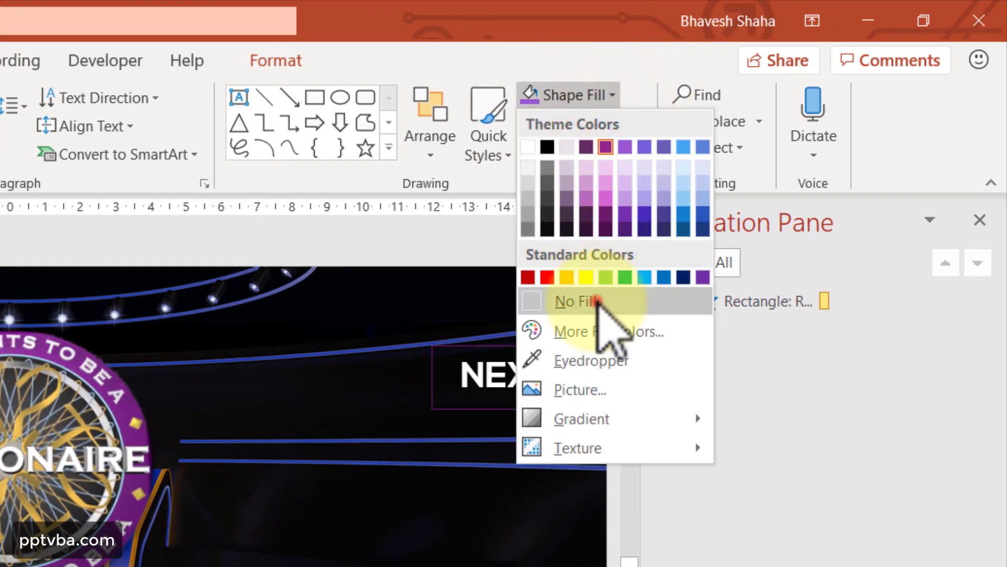
click(598, 301)
click(588, 121)
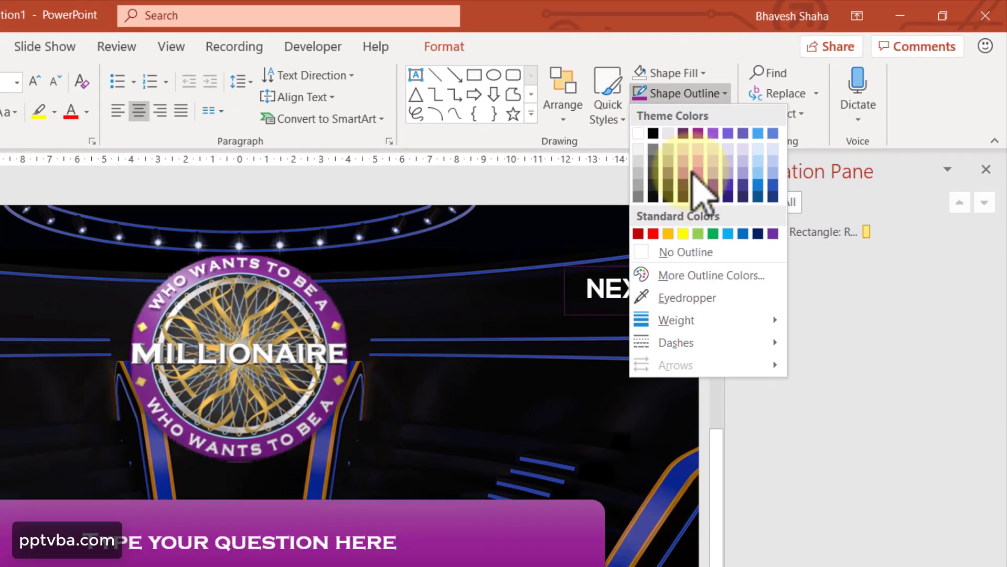
click(604, 244)
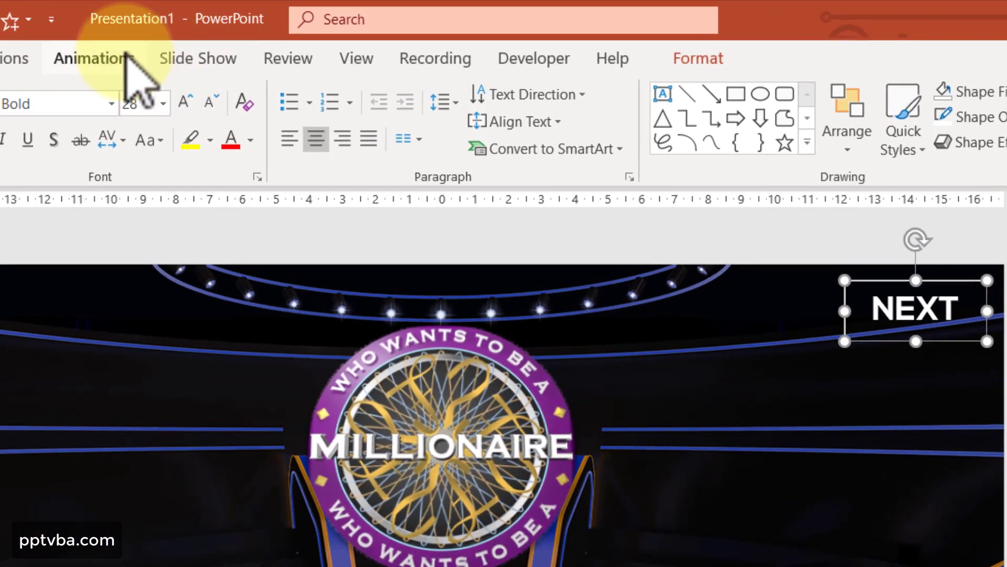
Add a Fly In entrance from the top to the NEXT box
click(115, 55)
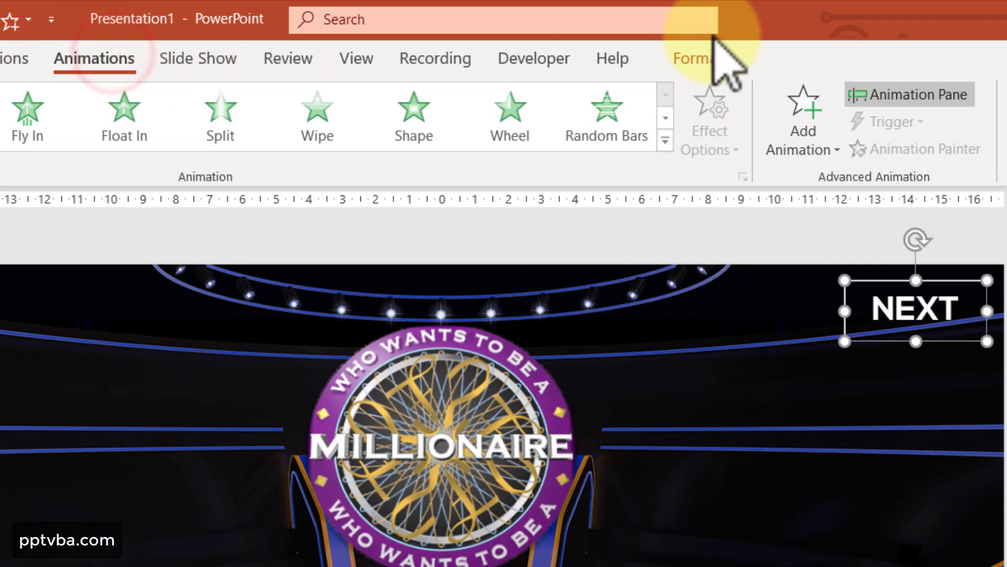
click(808, 116)
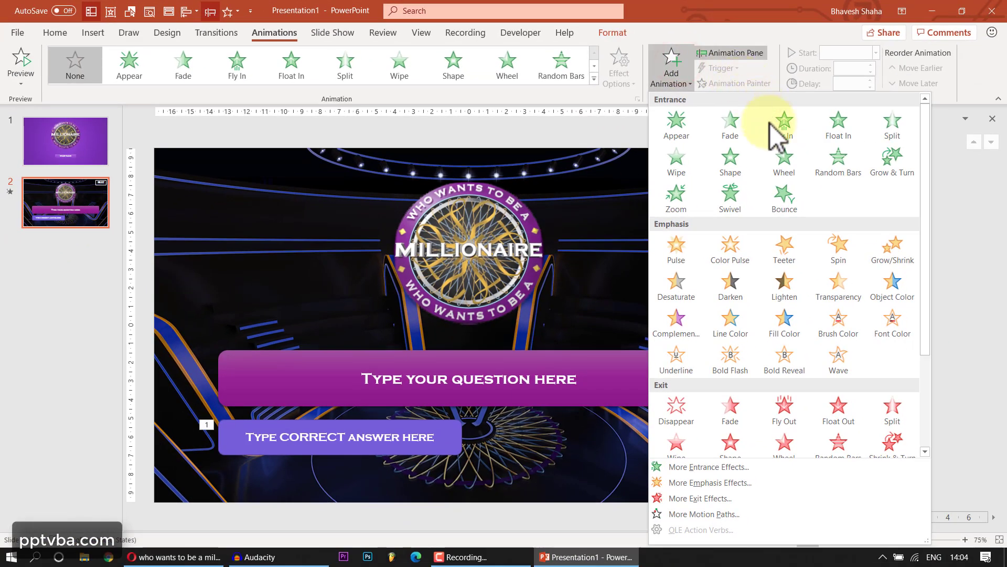
click(944, 210)
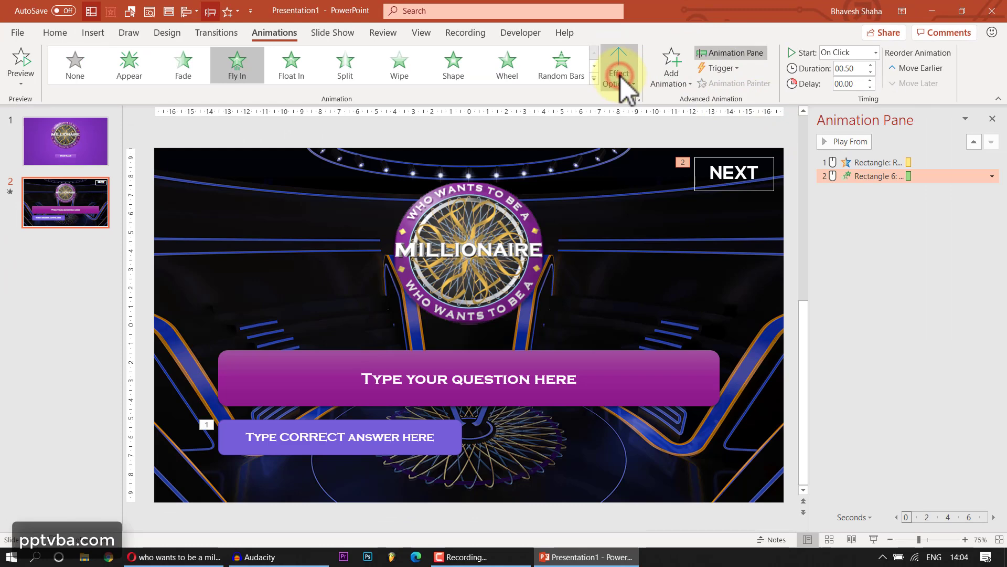
click(621, 77)
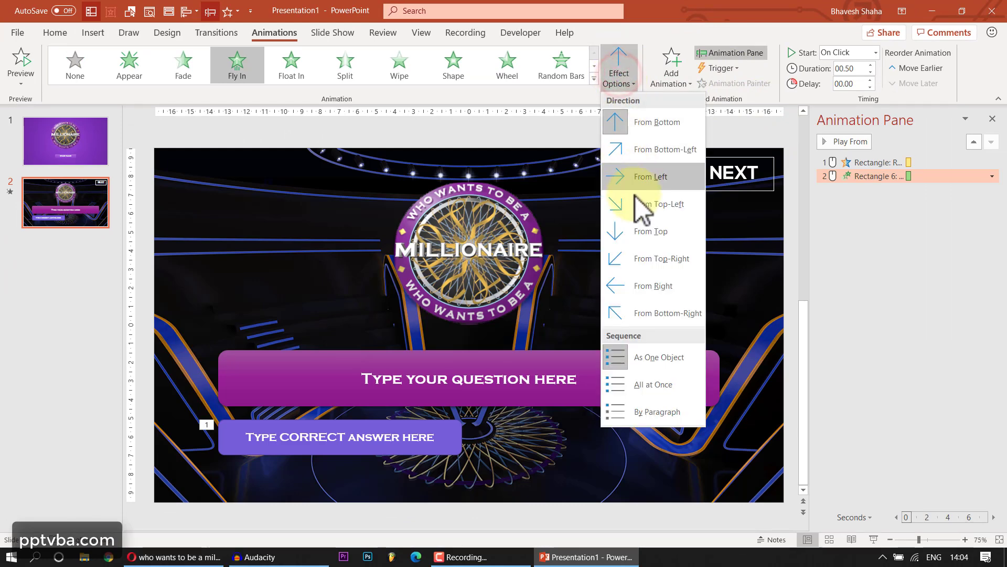
click(635, 225)
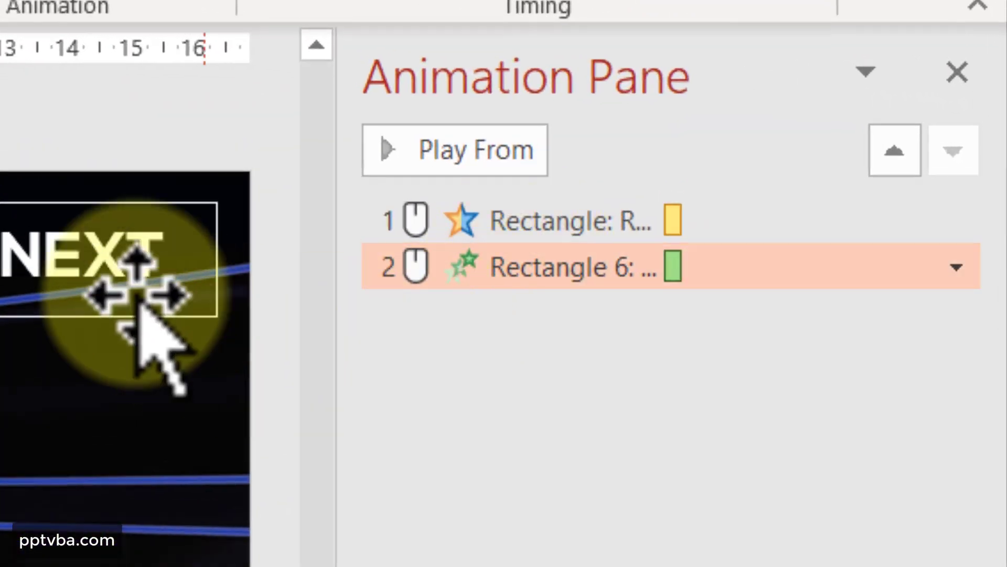
click(125, 257)
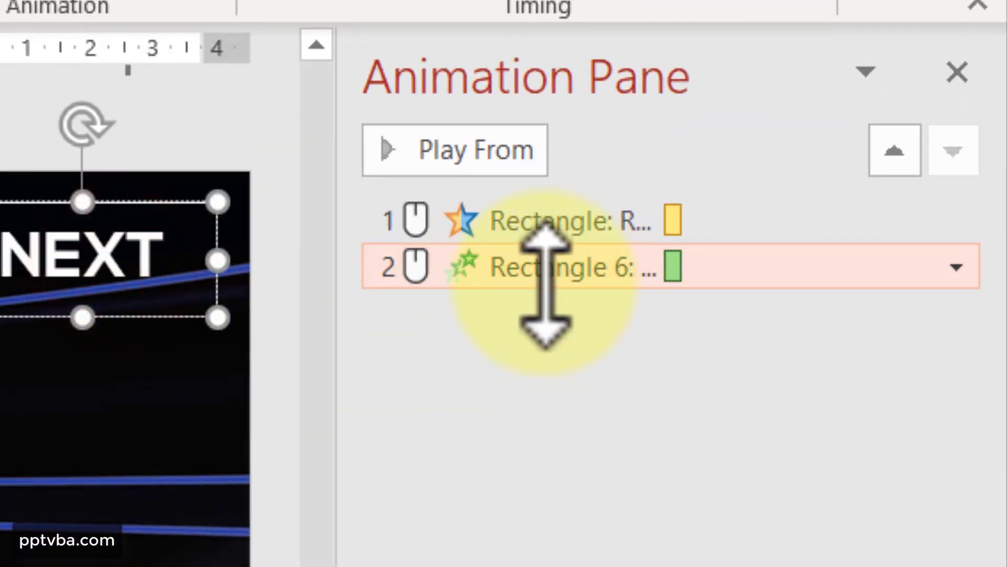
Give the NEXT fly-in a short bounce end and a 0.75-second duration, then preview it
right_click(521, 266)
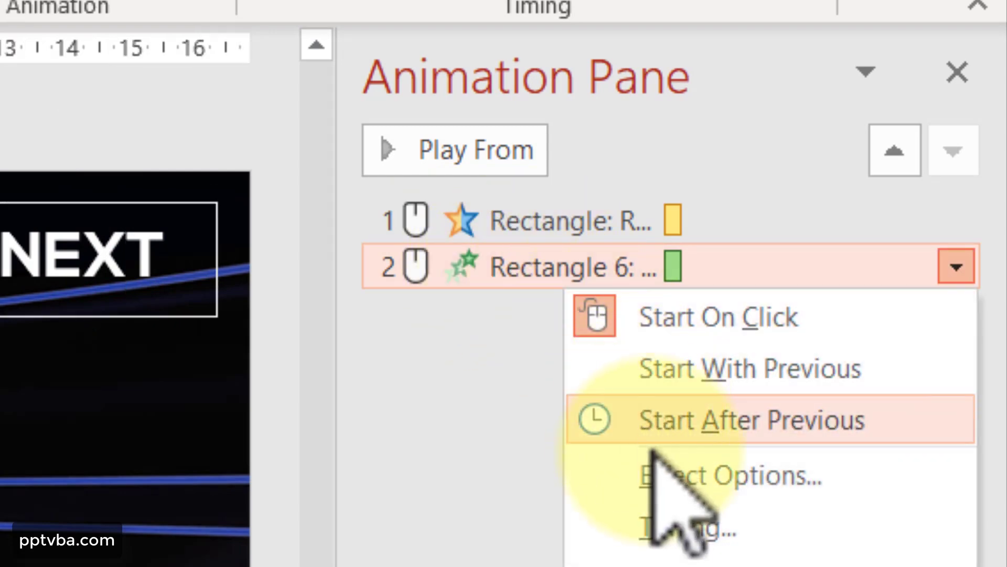
click(663, 469)
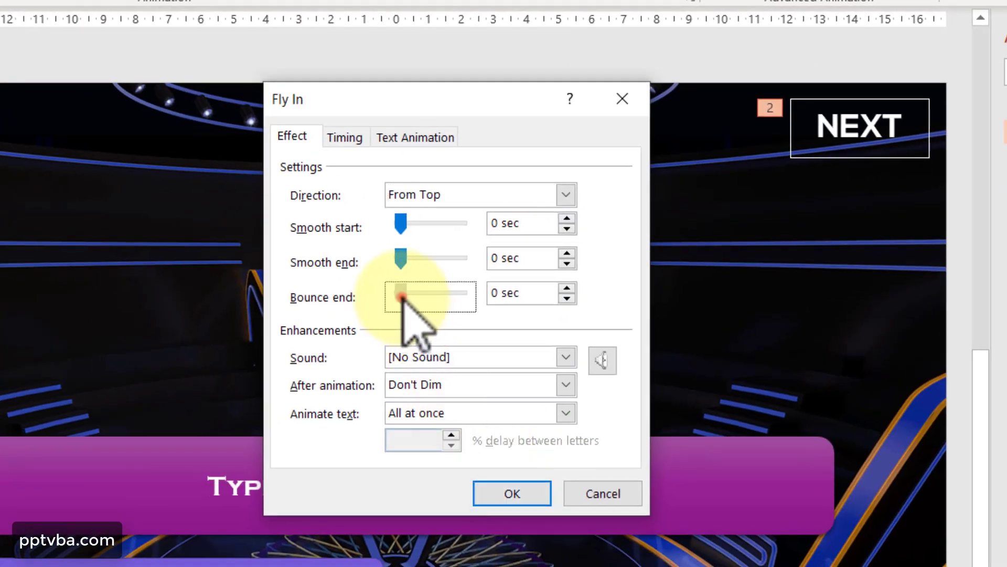
drag(402, 297, 425, 298)
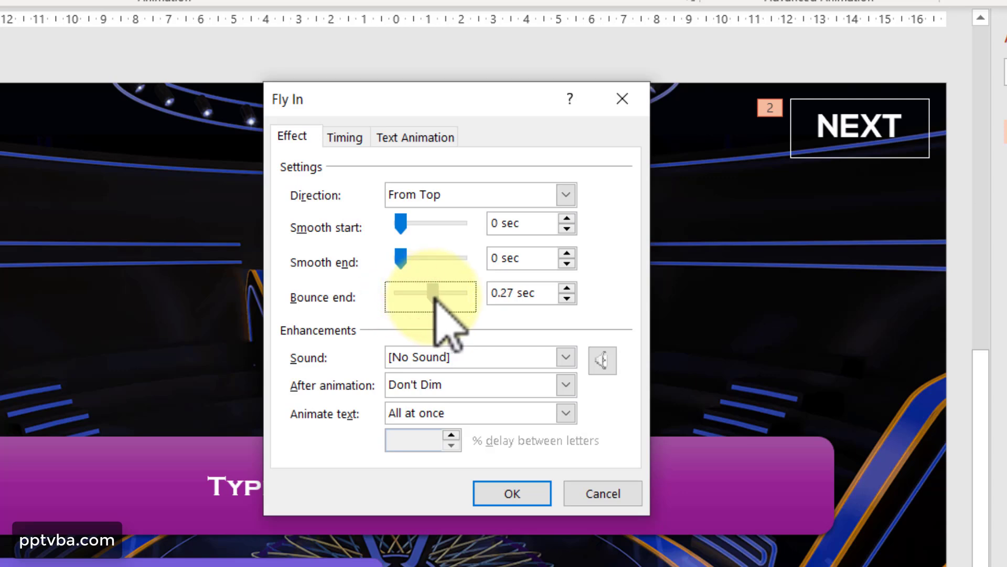
click(521, 499)
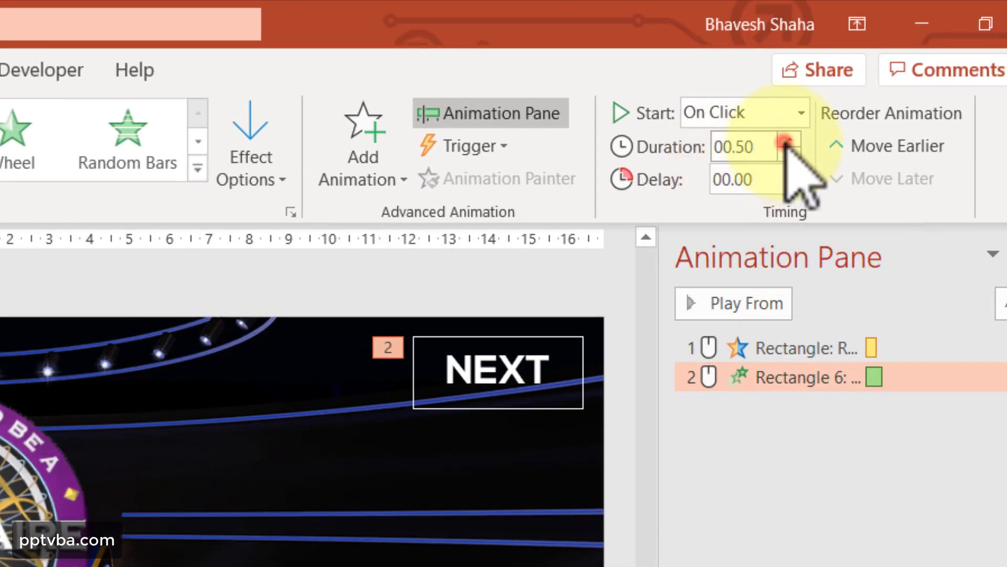
click(786, 141)
click(727, 304)
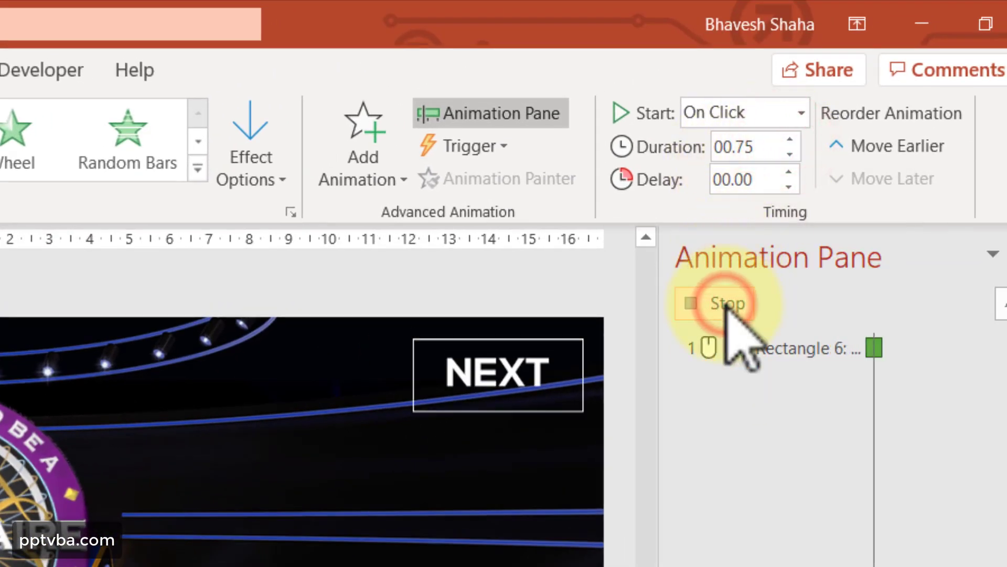
Increase the NEXT fly-in's ending bounce to 0.61 seconds
right_click(714, 380)
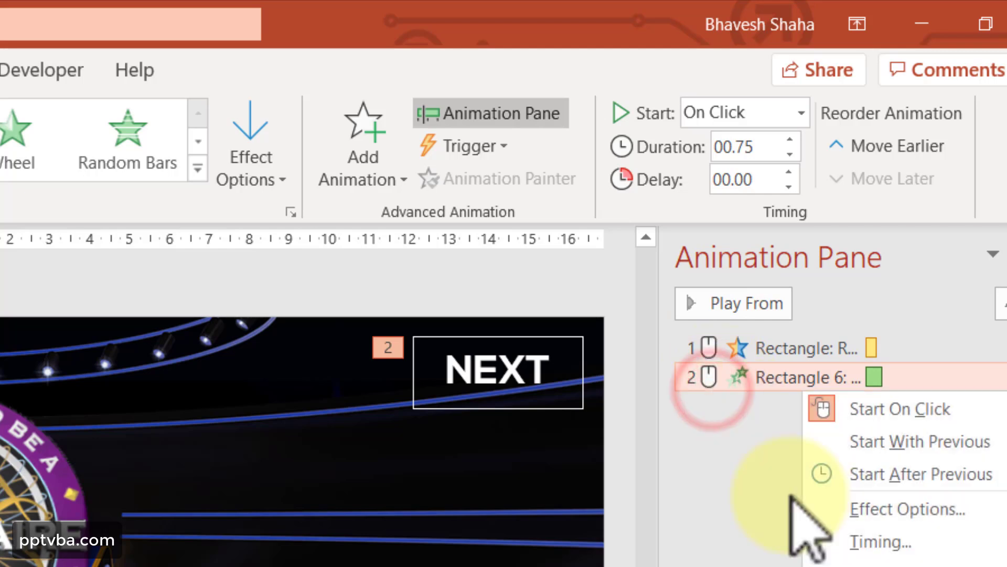
click(818, 507)
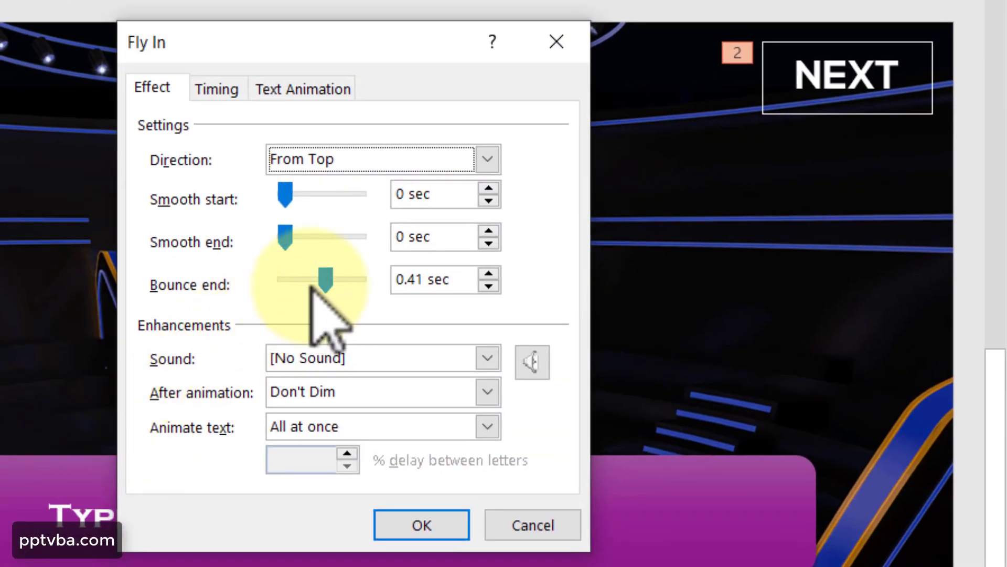
drag(326, 280, 345, 283)
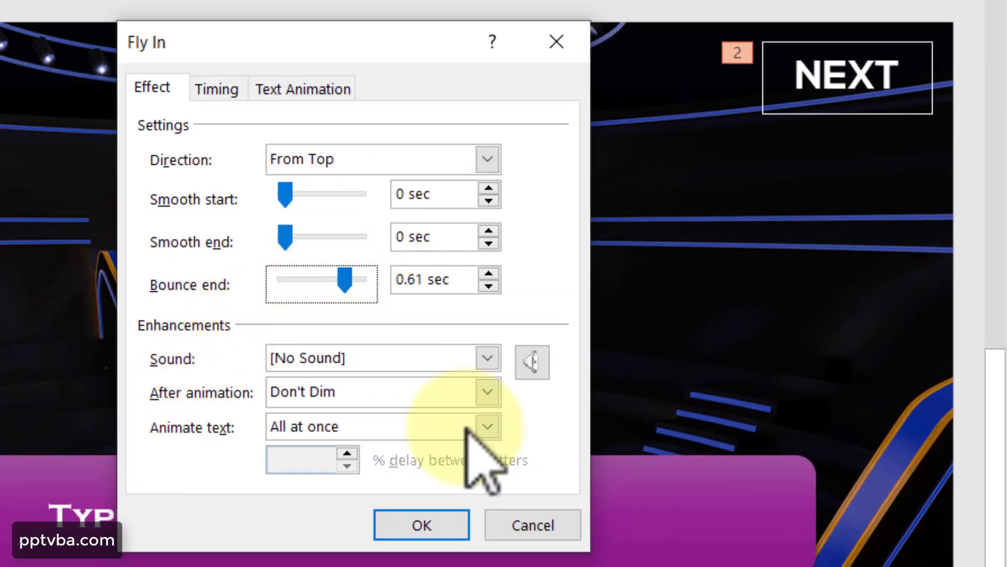
click(422, 525)
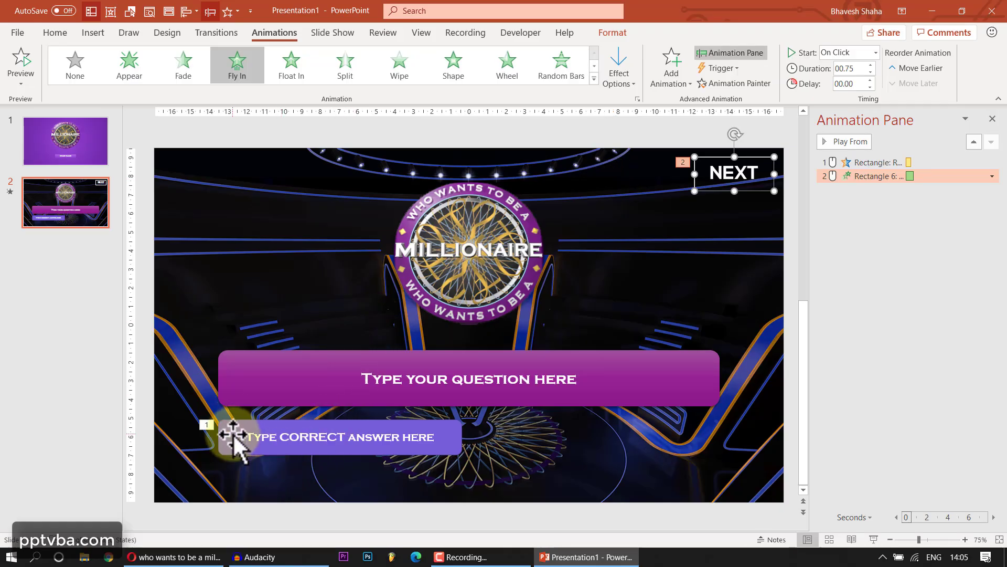
click(233, 433)
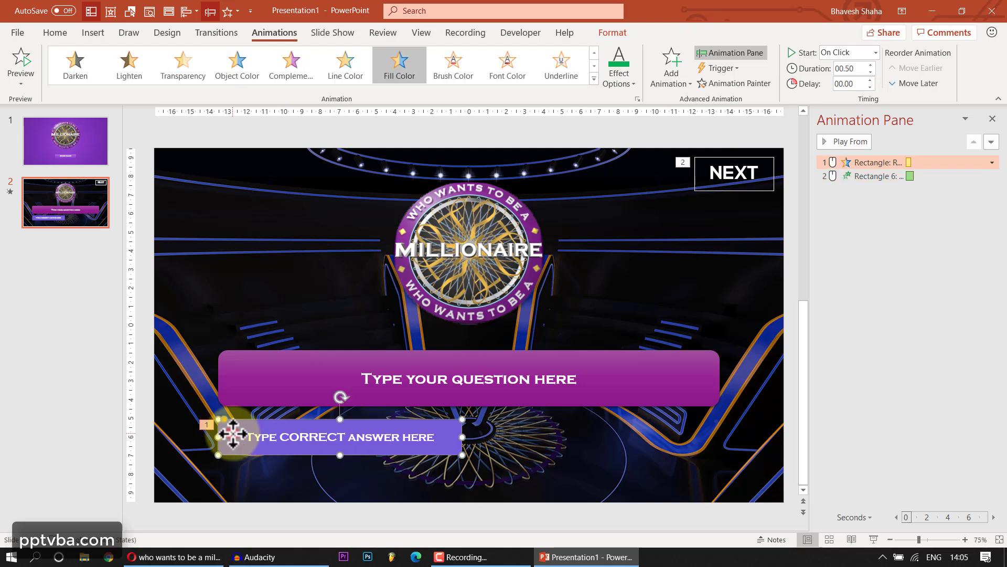
click(725, 181)
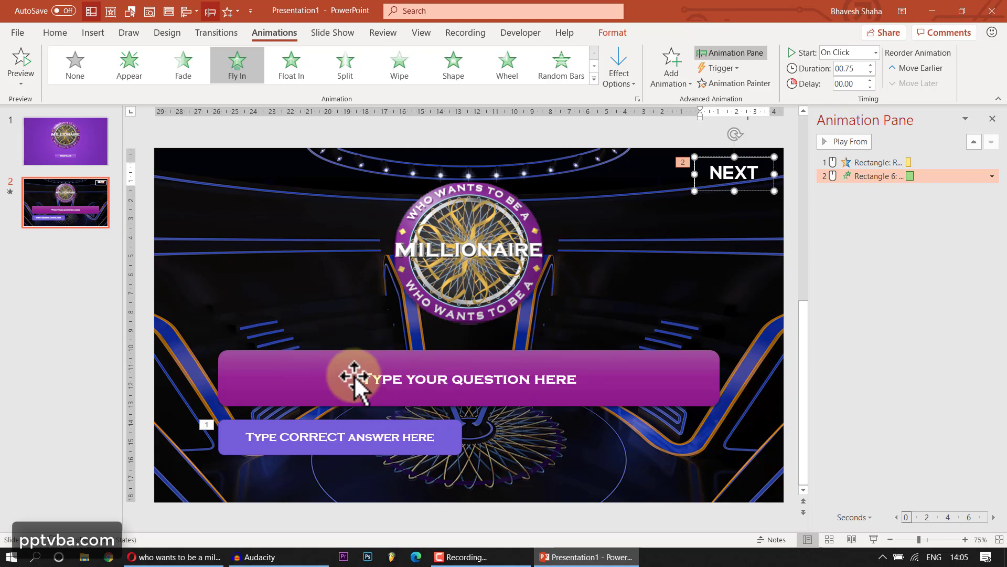
click(329, 368)
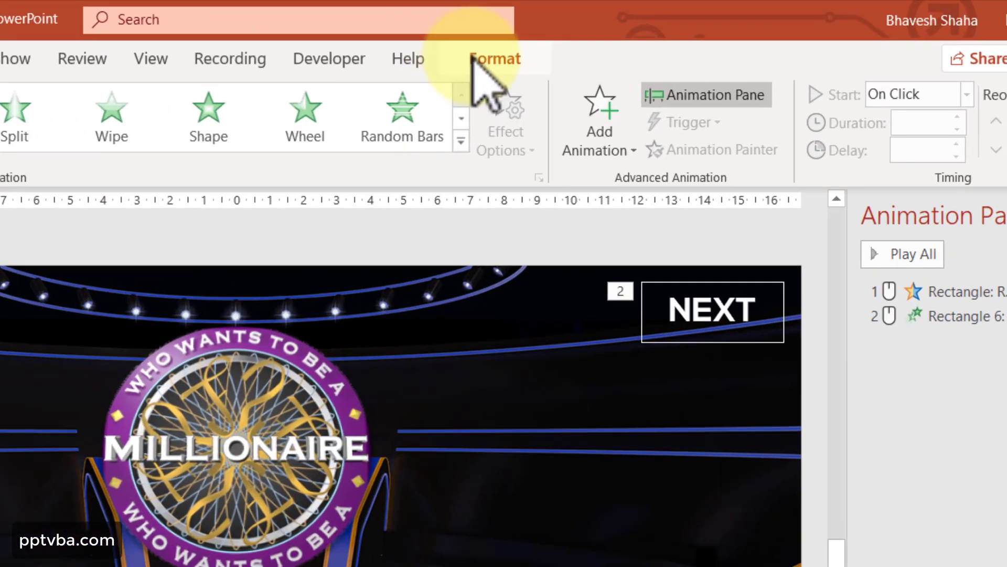
In the Selection Pane, rename the answer box to A1
click(612, 33)
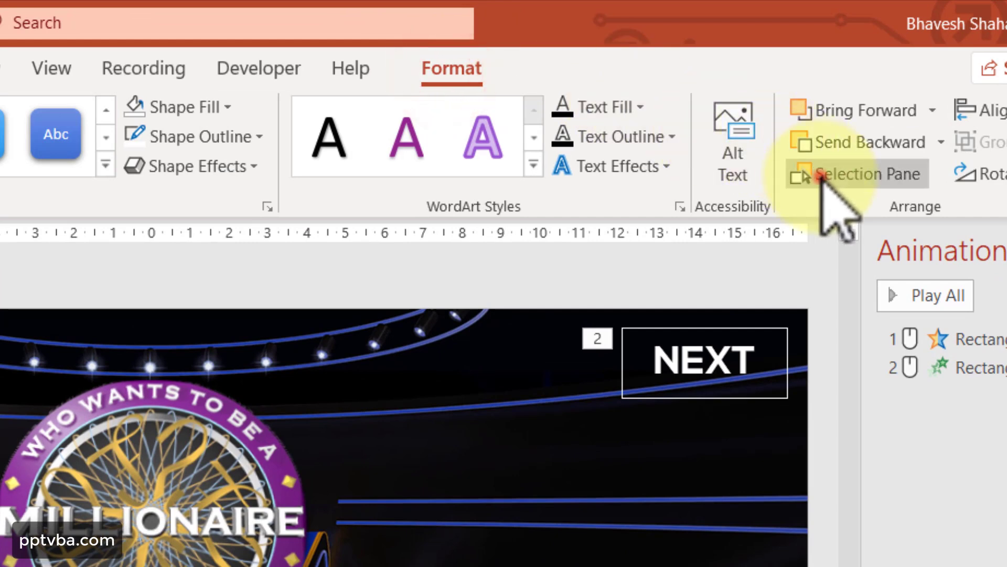
click(822, 177)
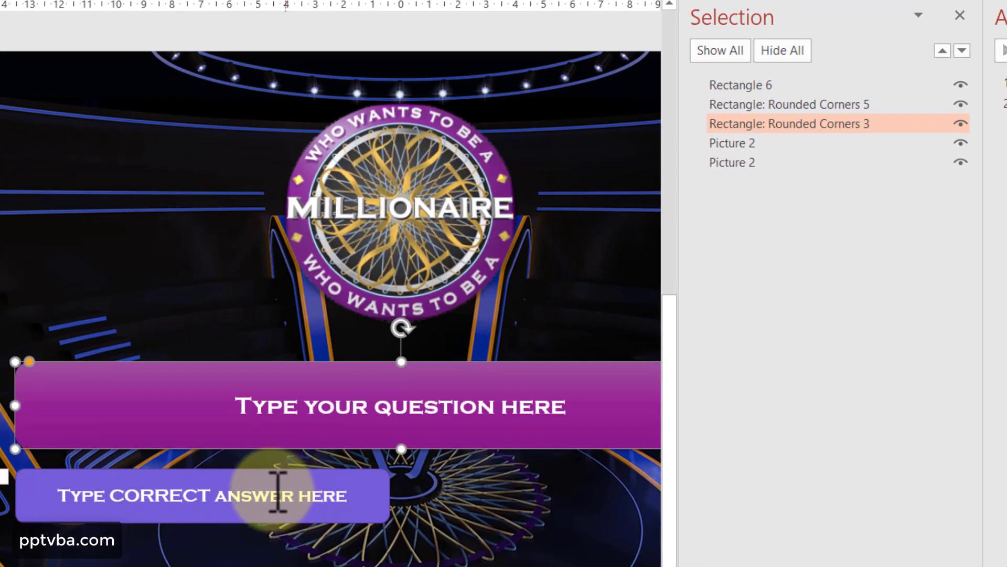
click(243, 498)
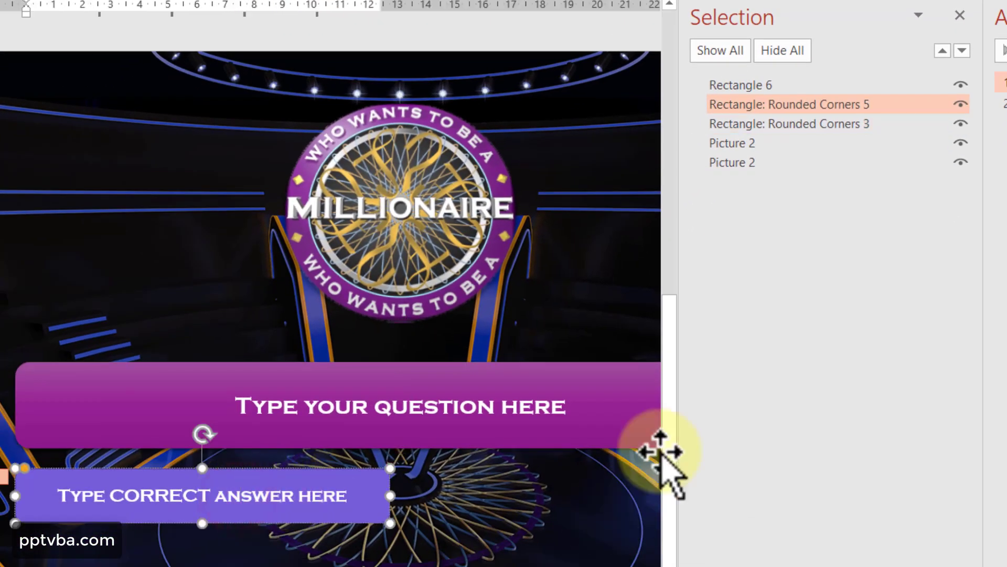
double_click(881, 105)
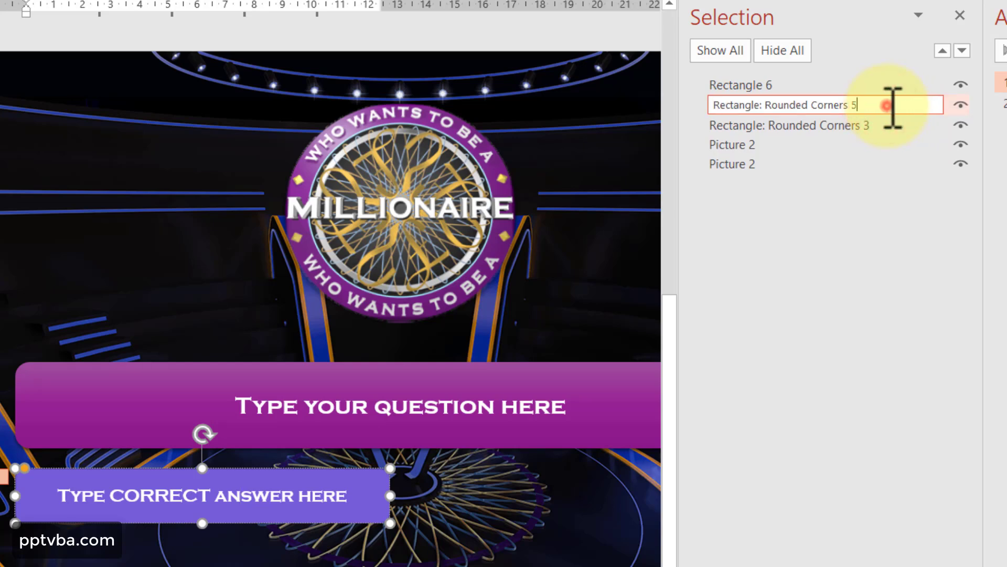
double_click(886, 105)
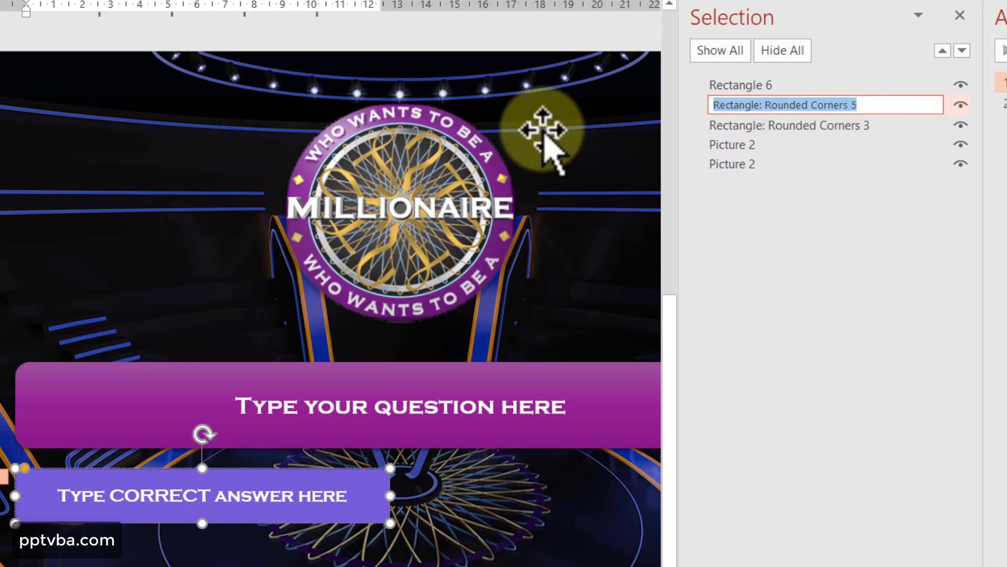
text(A1)
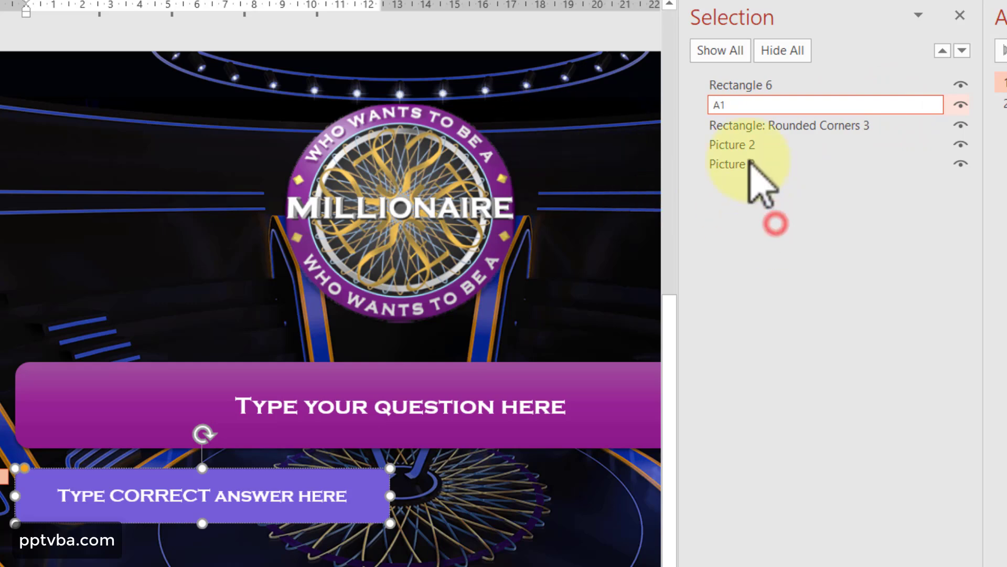
click(744, 114)
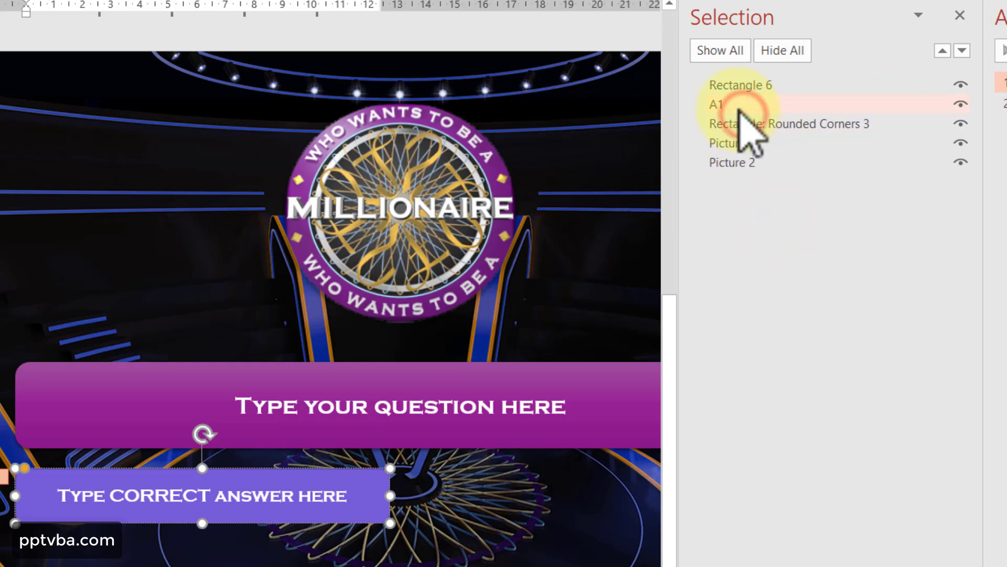
Rename the question box to Q
click(496, 405)
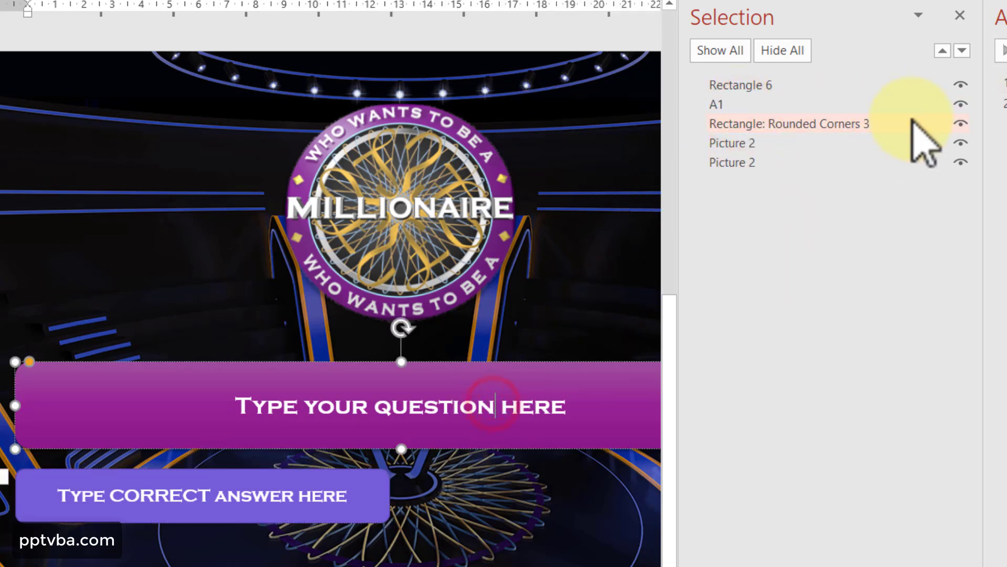
click(915, 124)
text(Q)
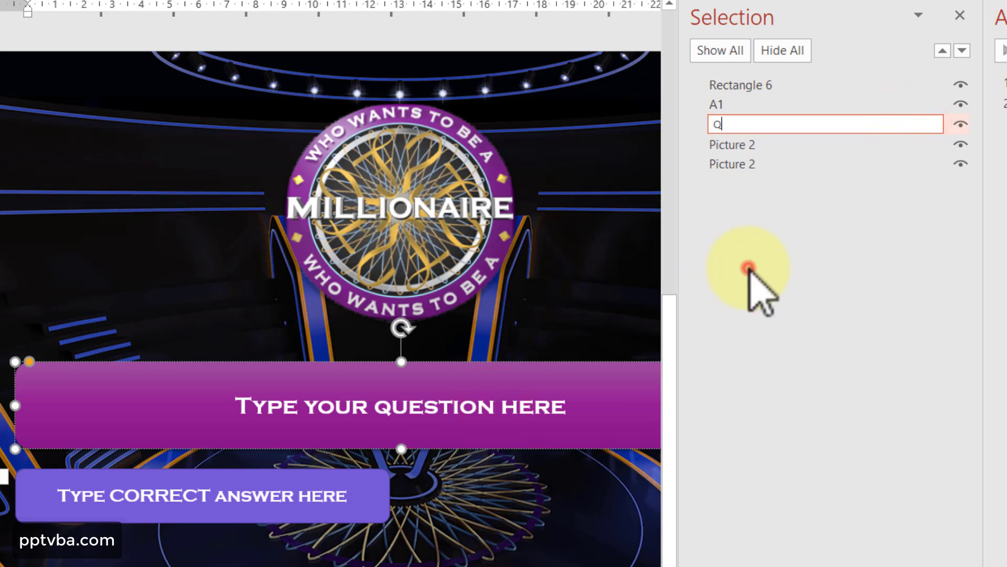
click(556, 115)
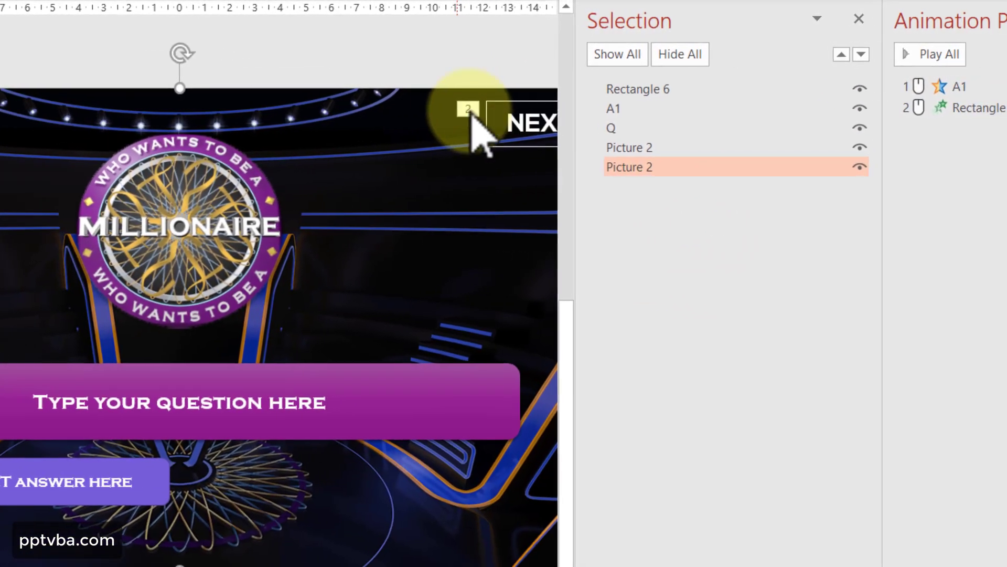
Rename the Rectangle 6 shape to NEXT and check its listed animation
click(472, 114)
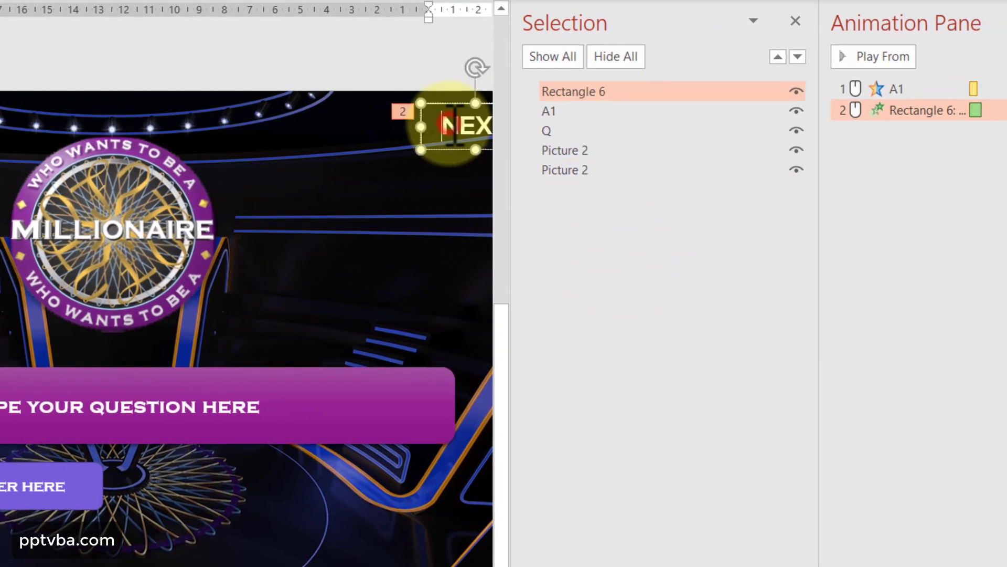
click(600, 92)
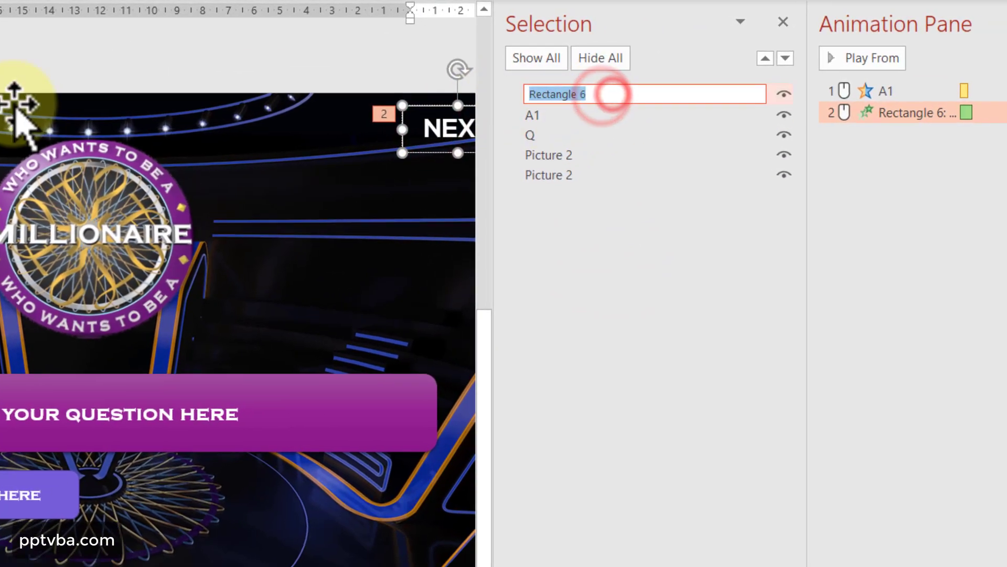
text(NEXT)
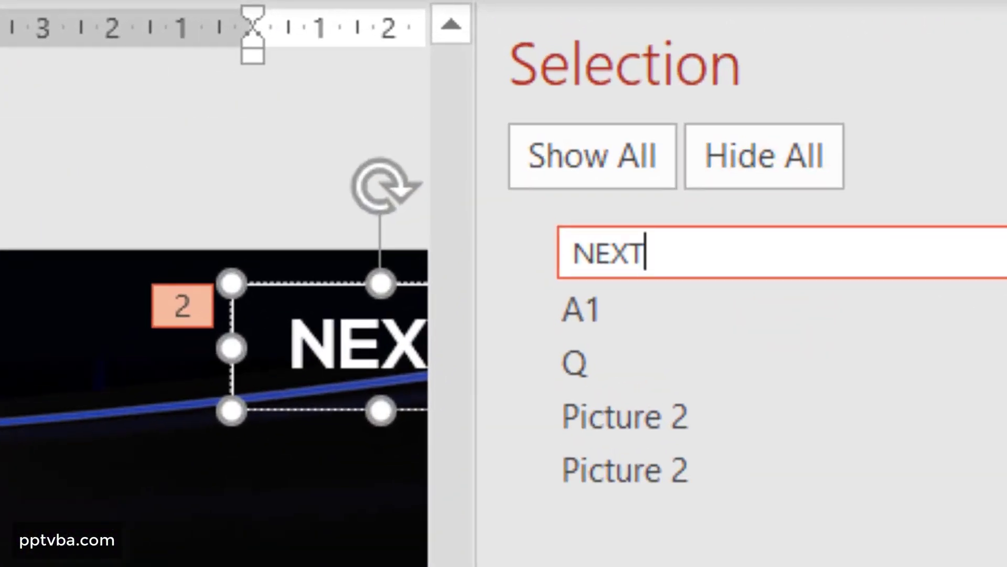
click(736, 350)
click(750, 302)
click(764, 247)
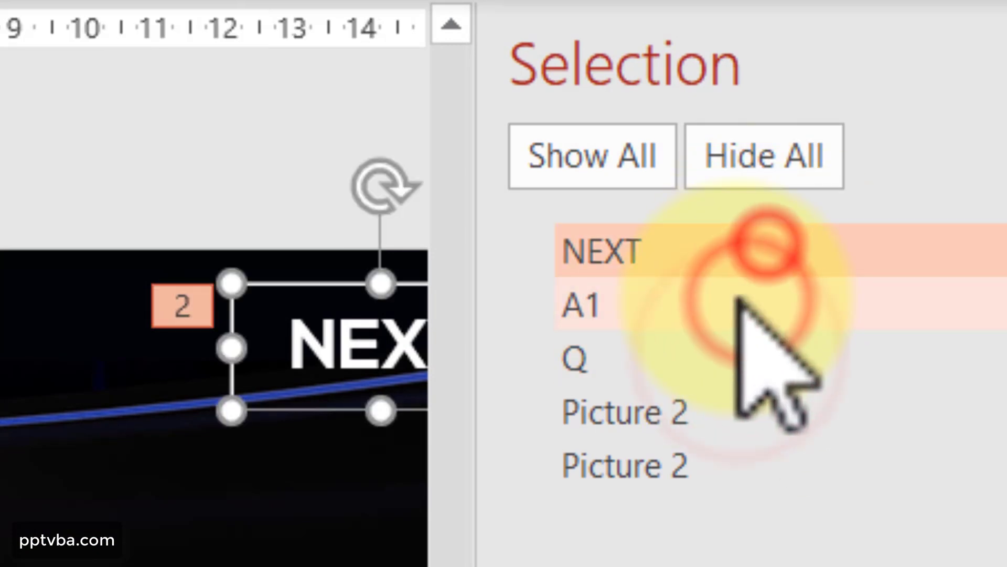
click(721, 317)
click(721, 319)
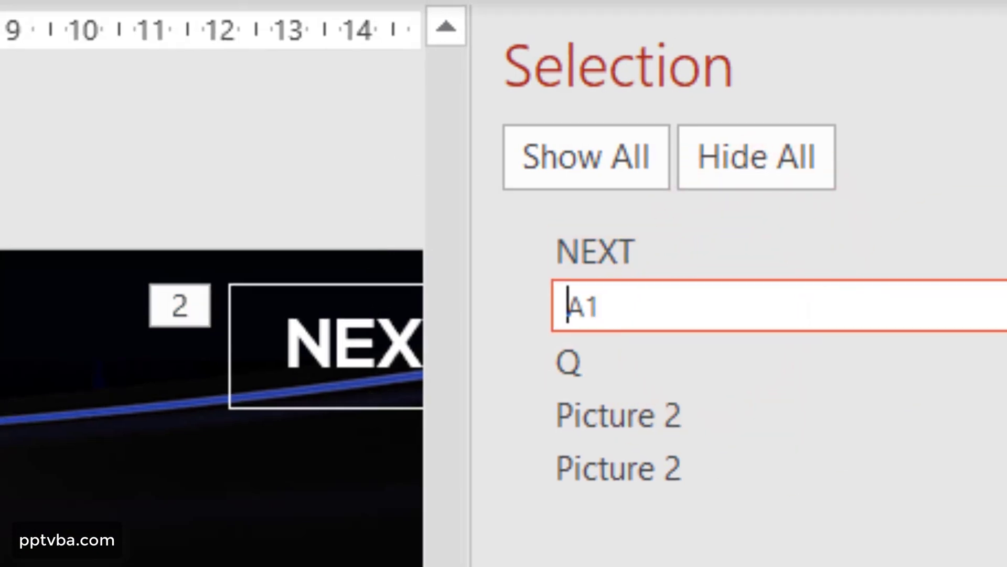
key(Return)
click(1000, 291)
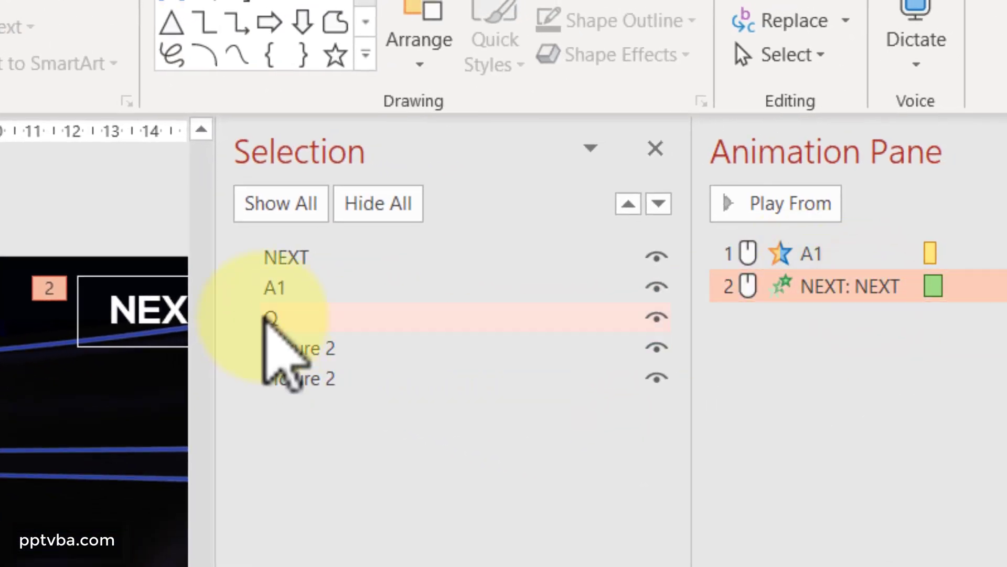
drag(871, 290, 834, 295)
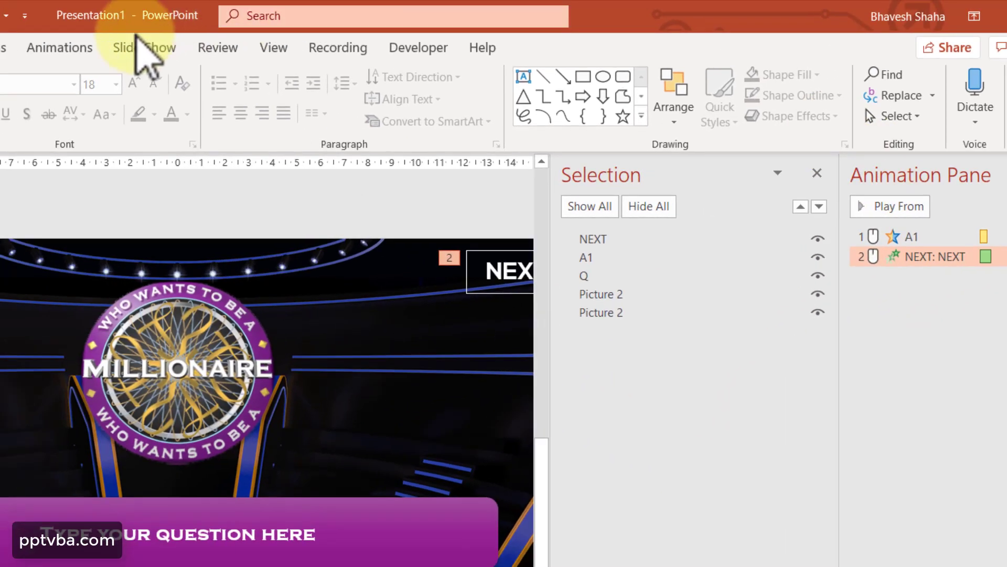
Trigger NEXT's fly-in on click of A1 and set it to Start With Previous
click(94, 49)
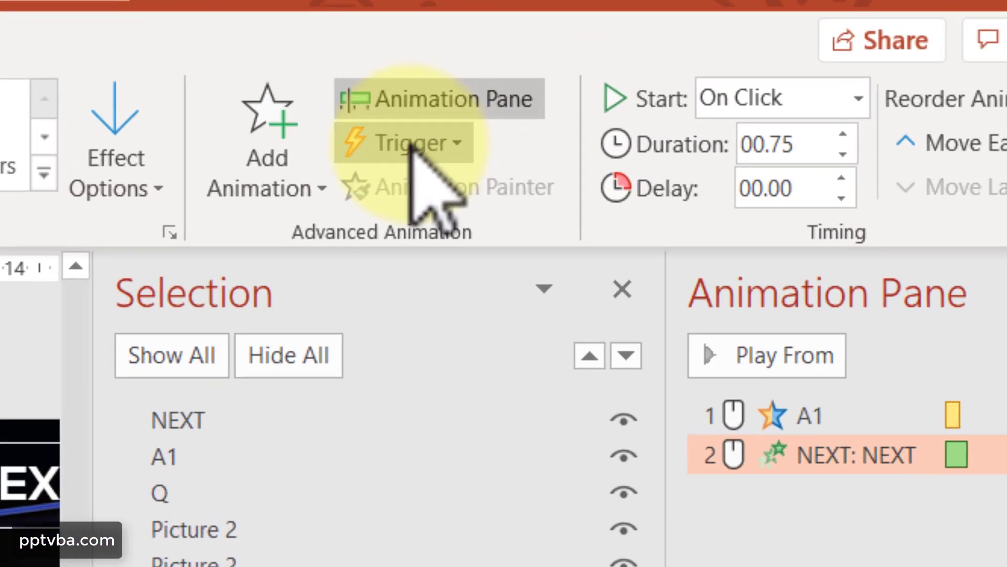
click(648, 109)
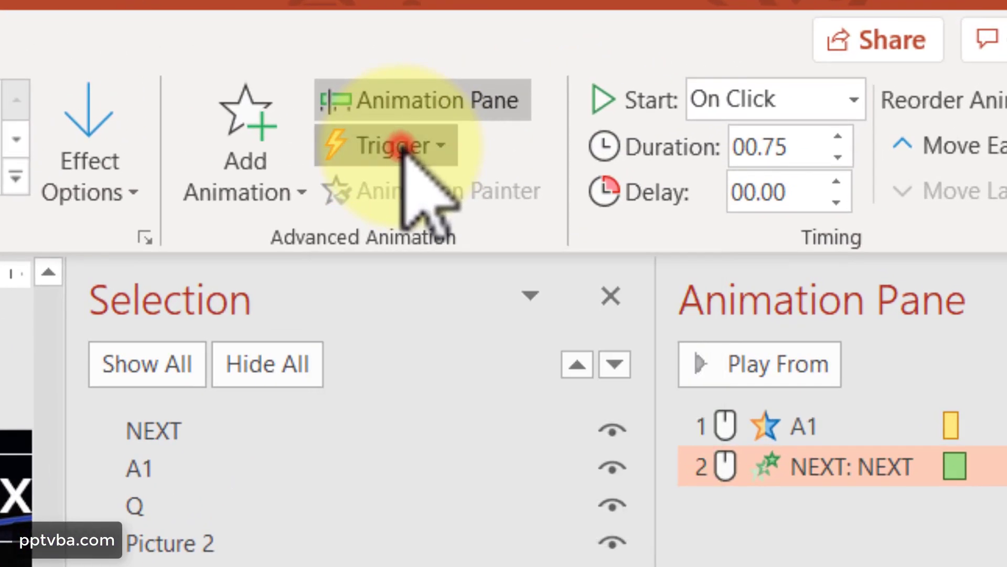
click(409, 187)
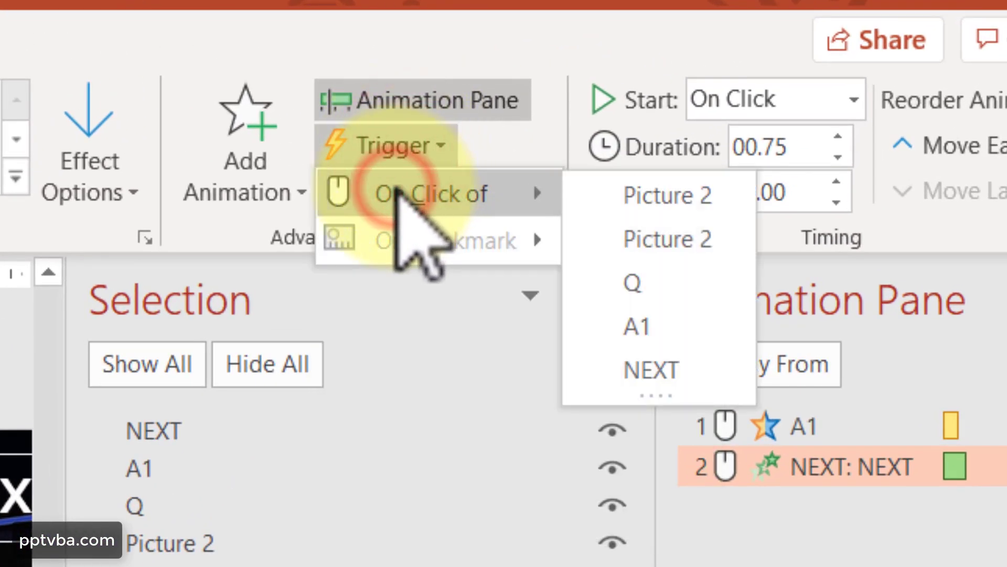
click(681, 321)
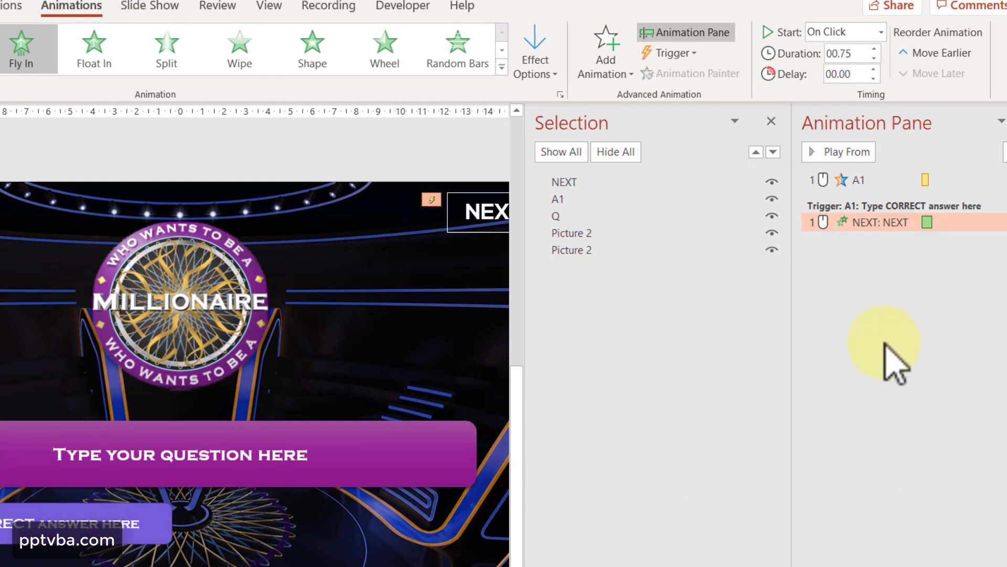
right_click(882, 227)
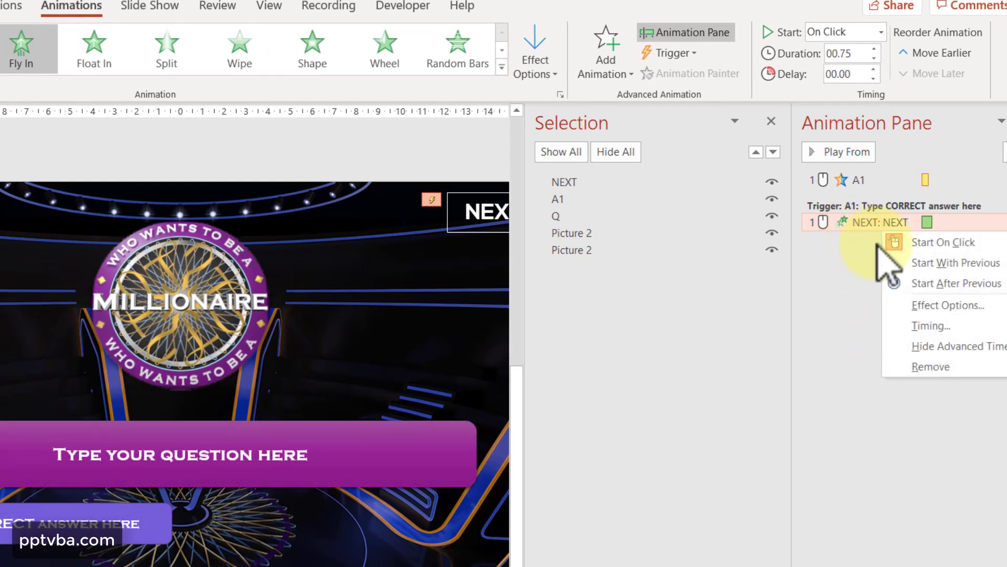
click(904, 261)
Move A1's fill colour animation below NEXT's, then back to the top
click(855, 182)
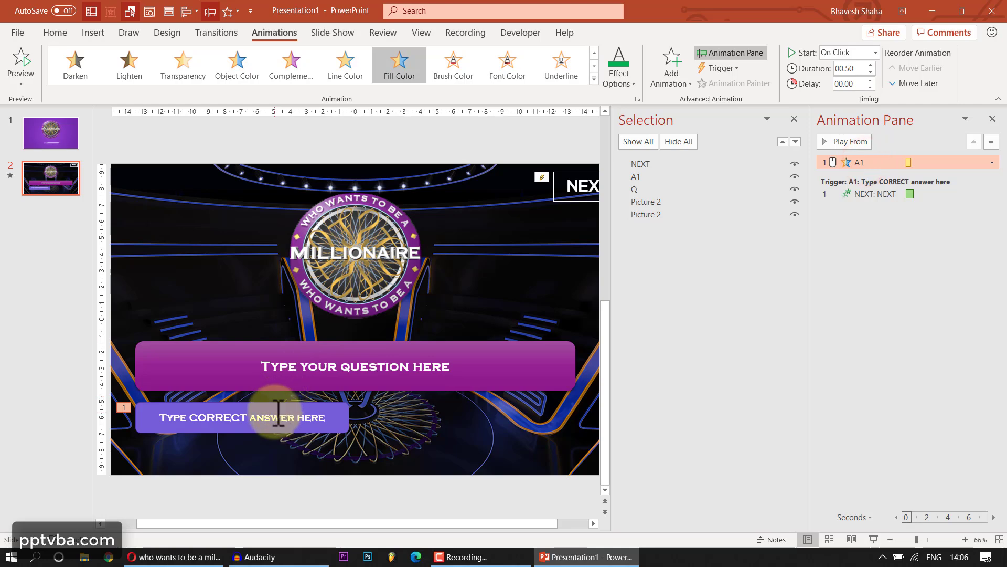
drag(858, 182, 854, 194)
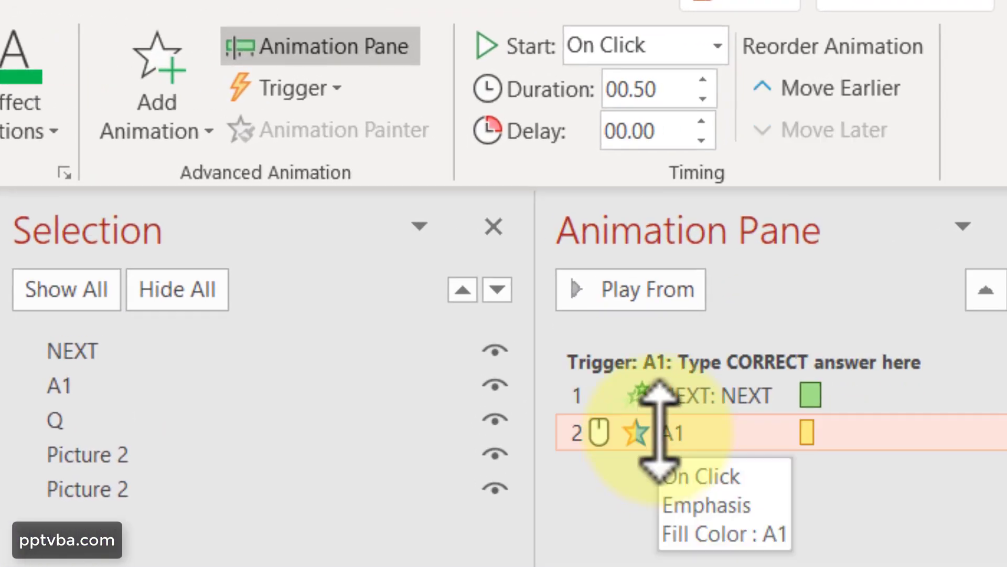
drag(659, 428, 697, 379)
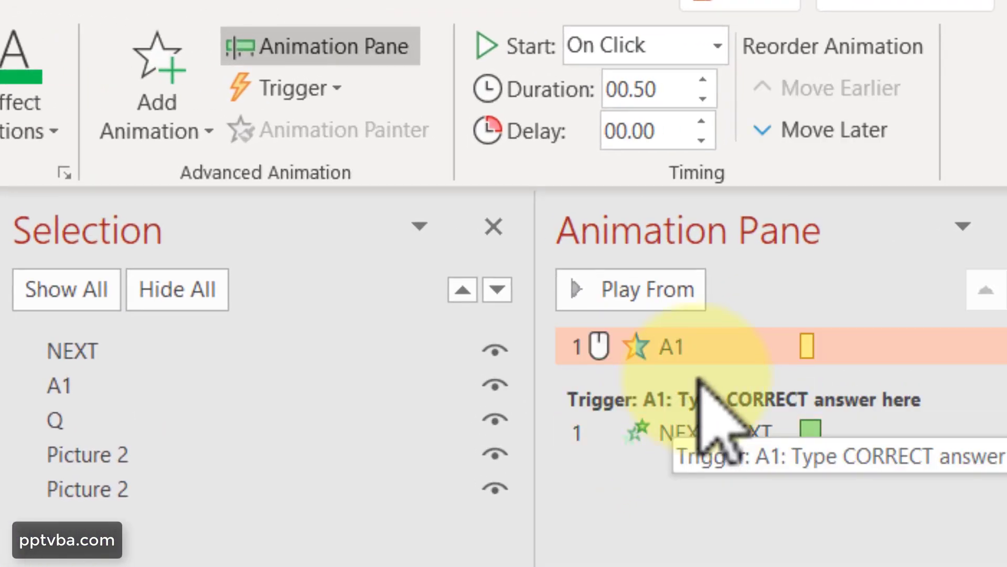
click(702, 336)
click(302, 86)
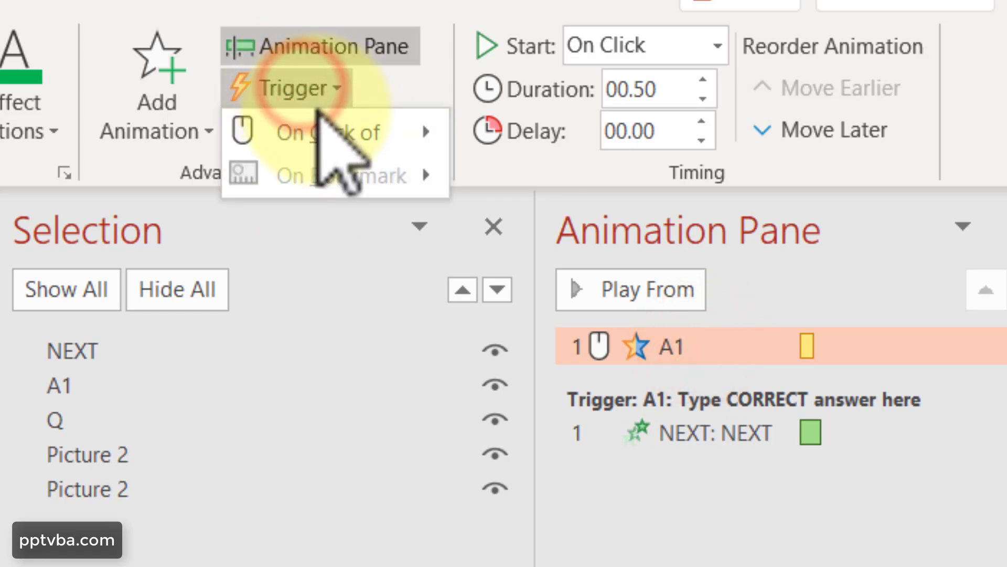
Set A1's colour change to trigger on click of A1
click(320, 131)
click(493, 254)
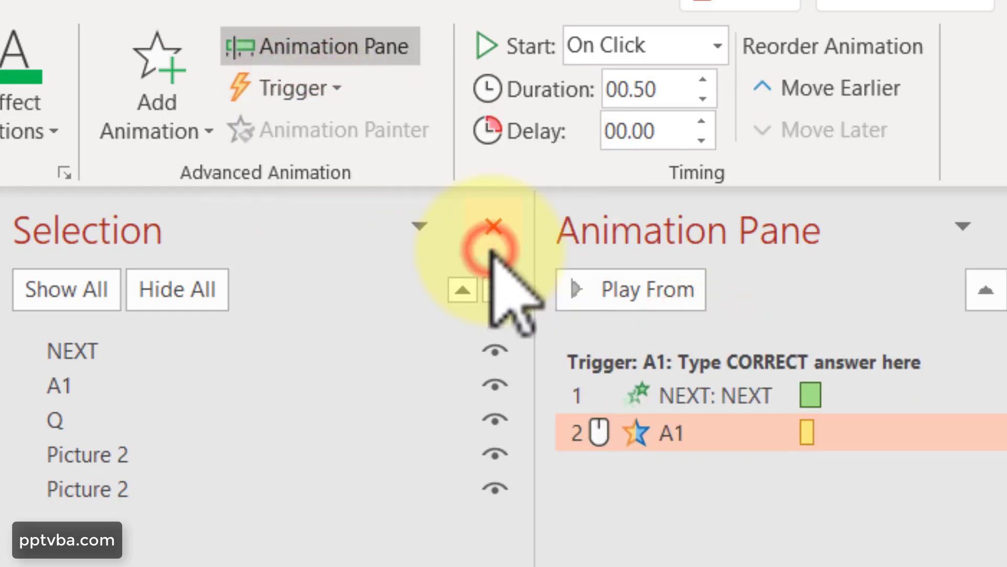
drag(701, 391, 650, 414)
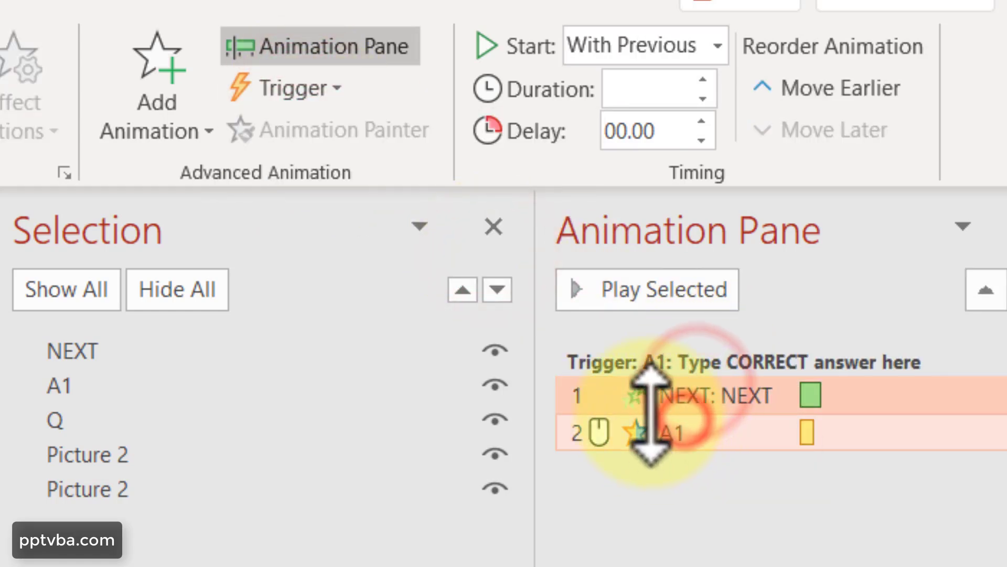
Set both triggered animations to start With Previous and run the show from slide 2
click(715, 396)
click(691, 483)
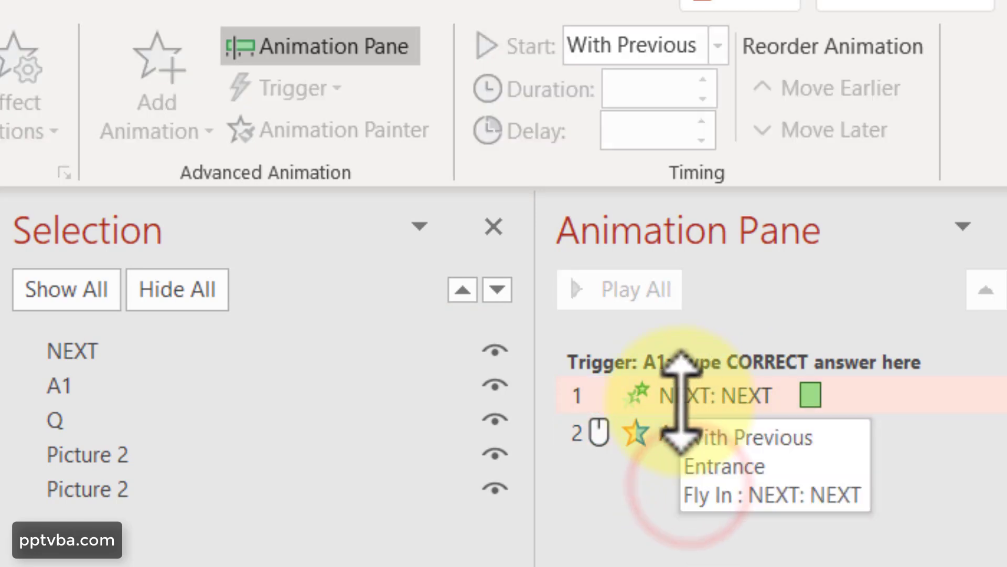
click(682, 399)
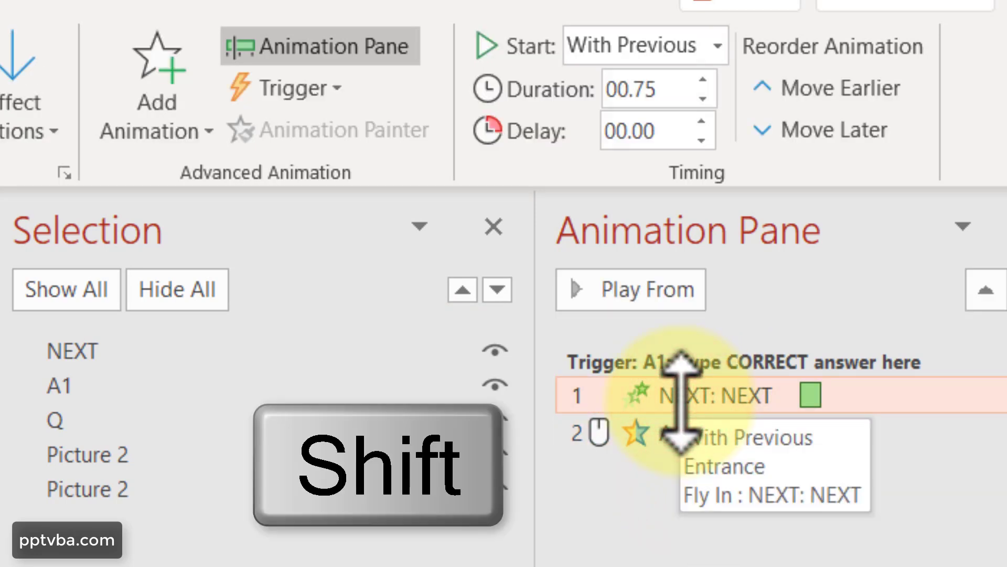
shift+click(672, 434)
shift+click(669, 441)
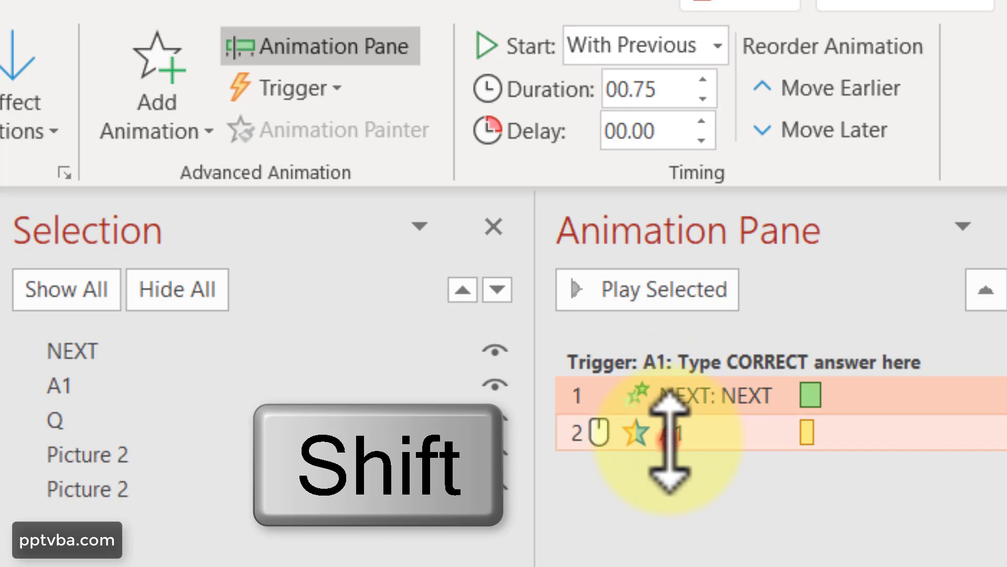
click(623, 40)
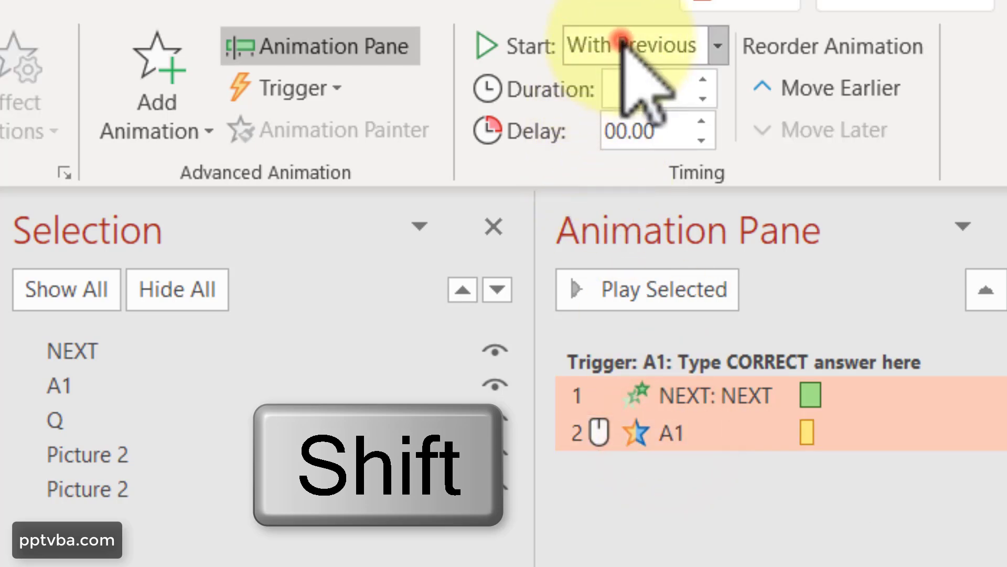
click(598, 116)
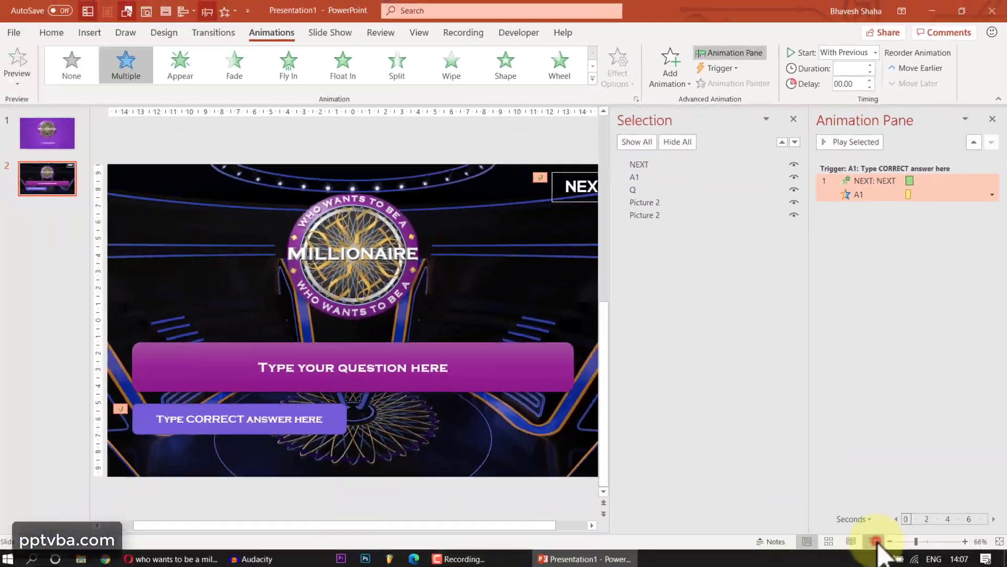
click(875, 542)
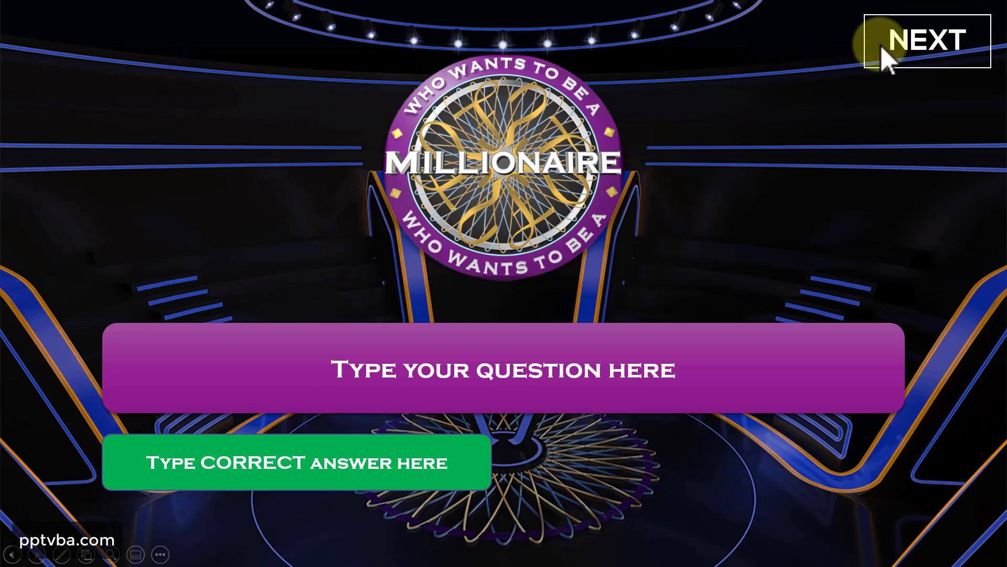
Exit the slide show and select the correct answer box
key(Escape)
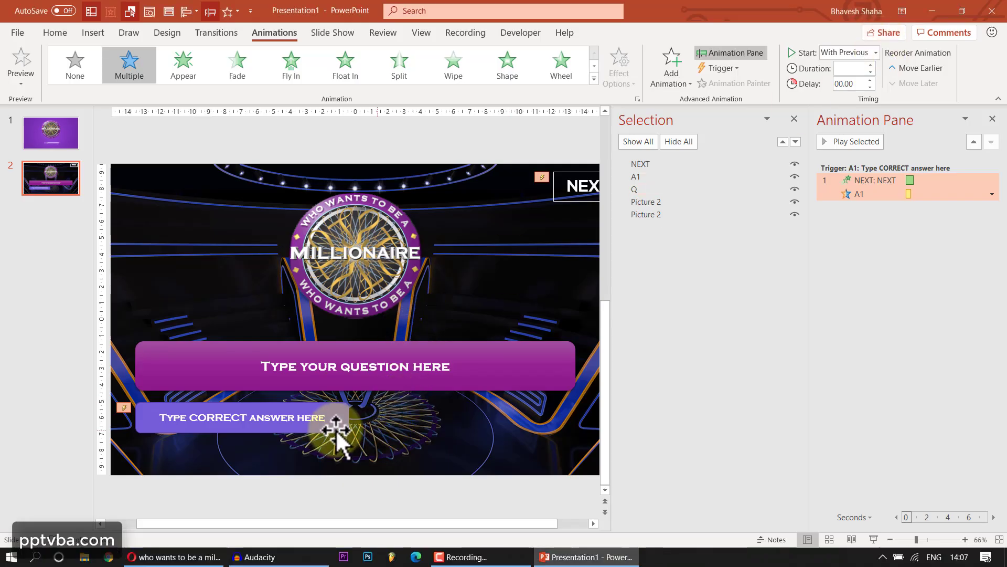
click(335, 427)
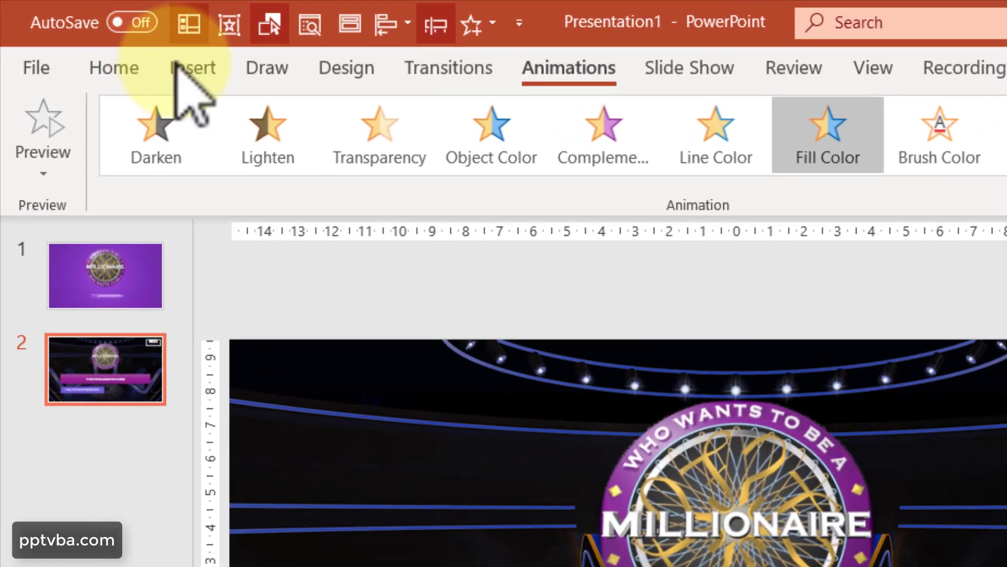
Set the answer box's click action to play the correct.wav sound
click(87, 31)
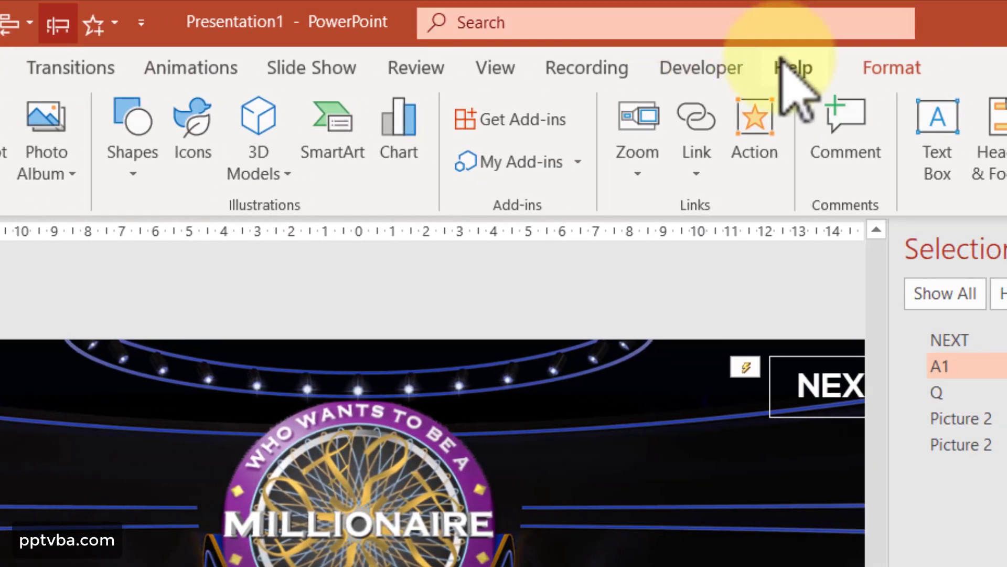
click(755, 118)
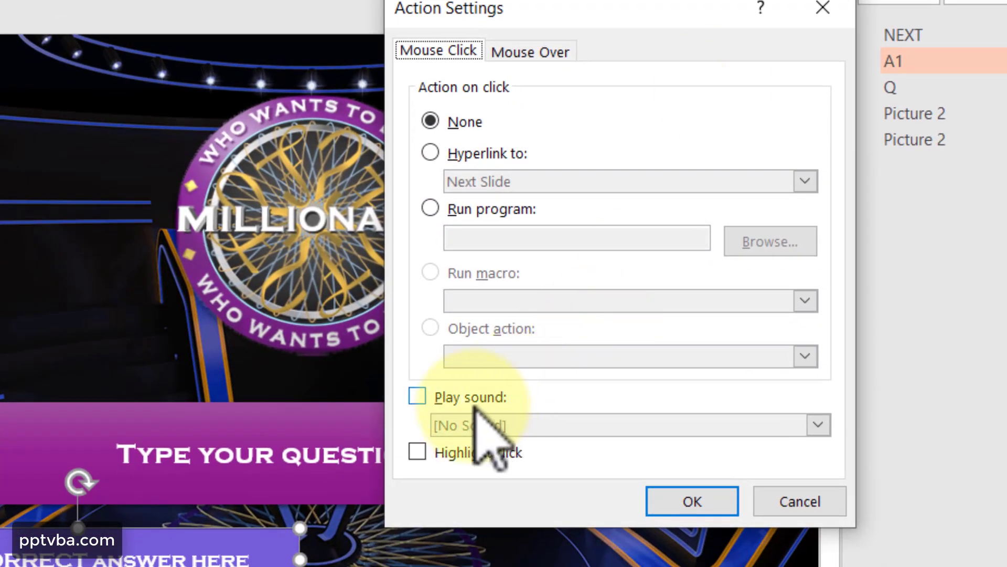
click(475, 398)
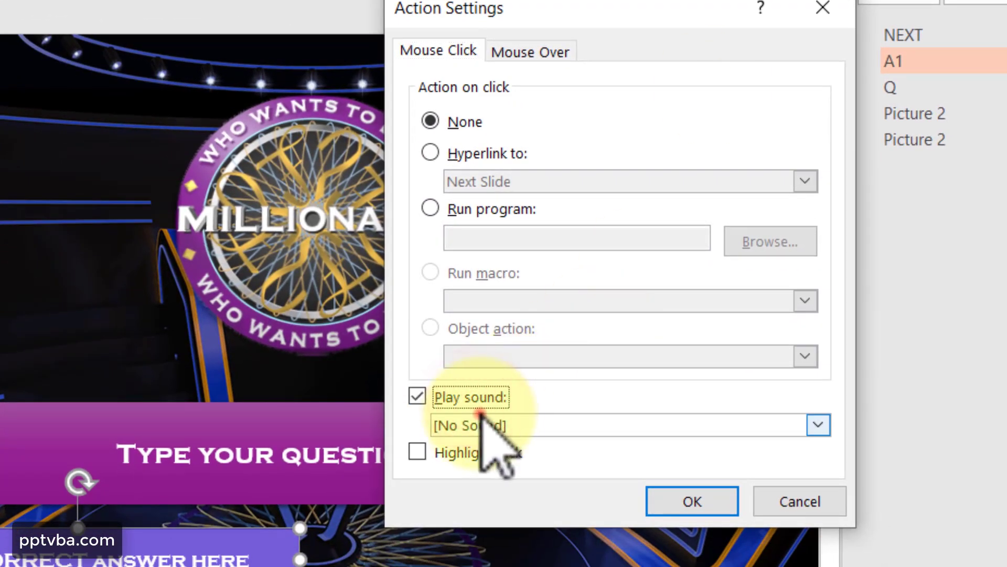
click(480, 422)
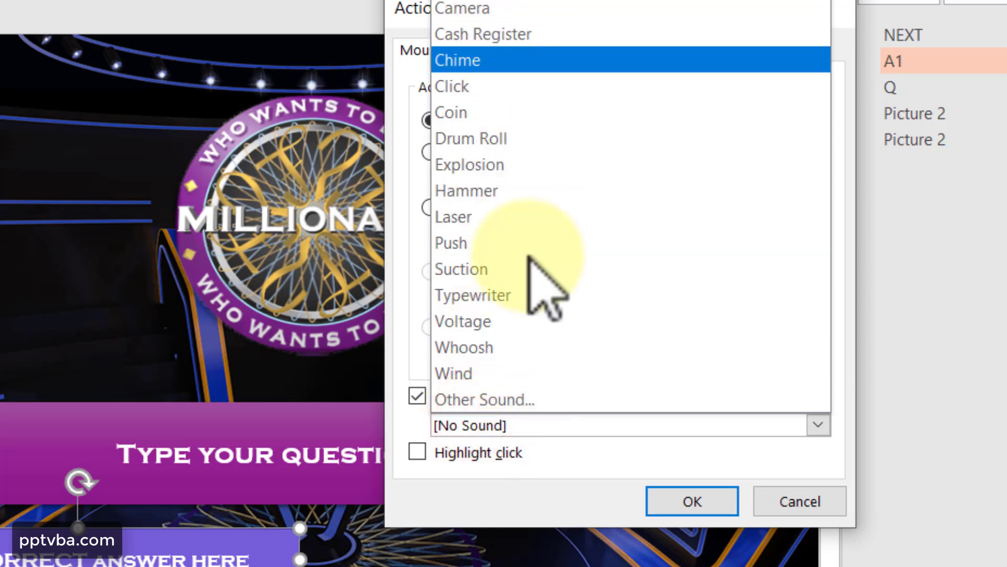
click(507, 401)
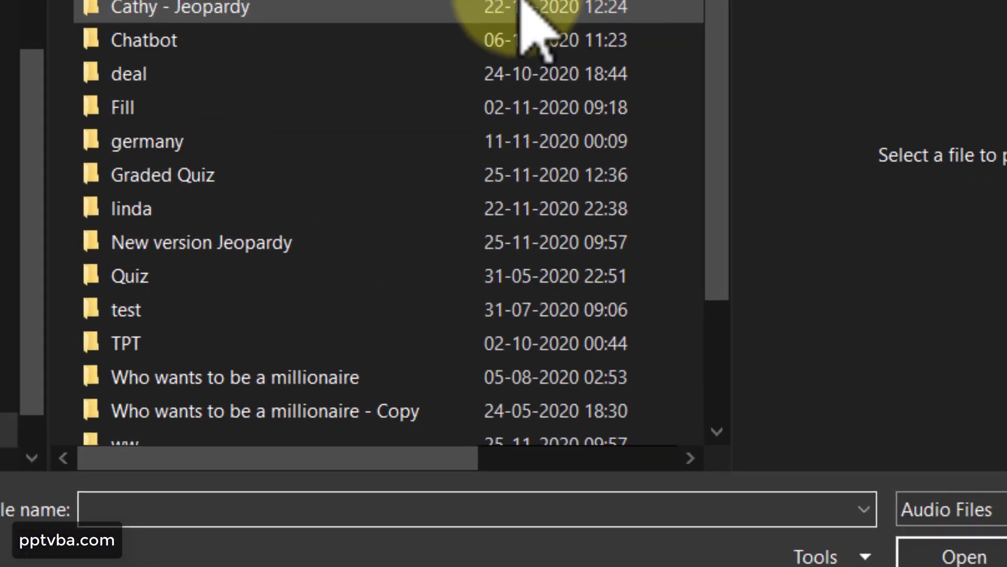
scroll(475, 200, down, 2)
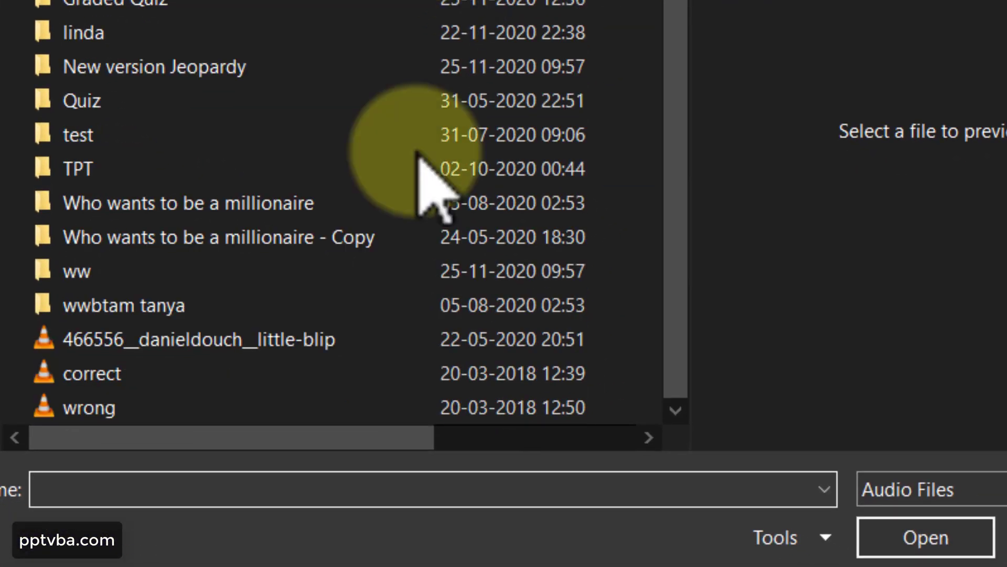
click(194, 398)
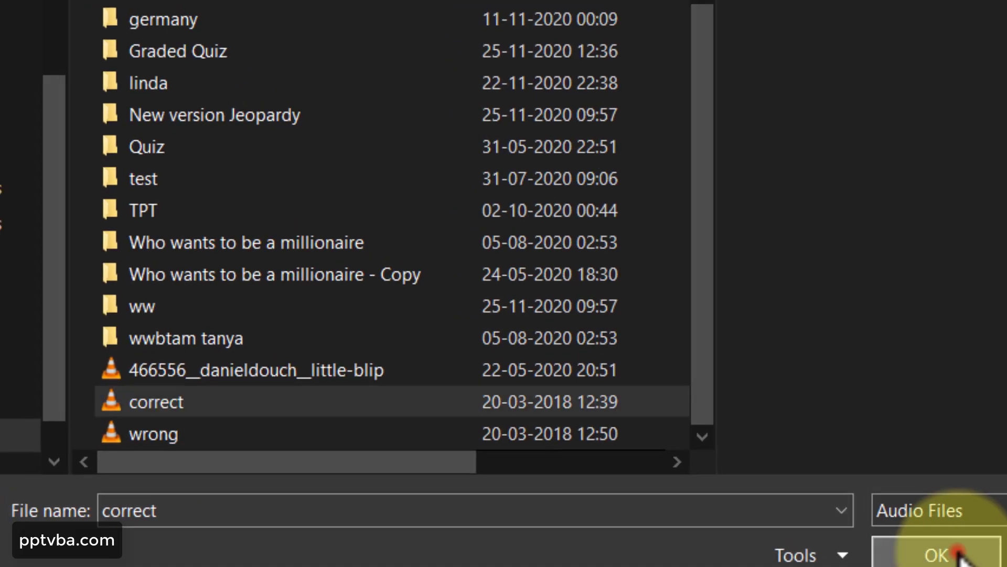
click(952, 546)
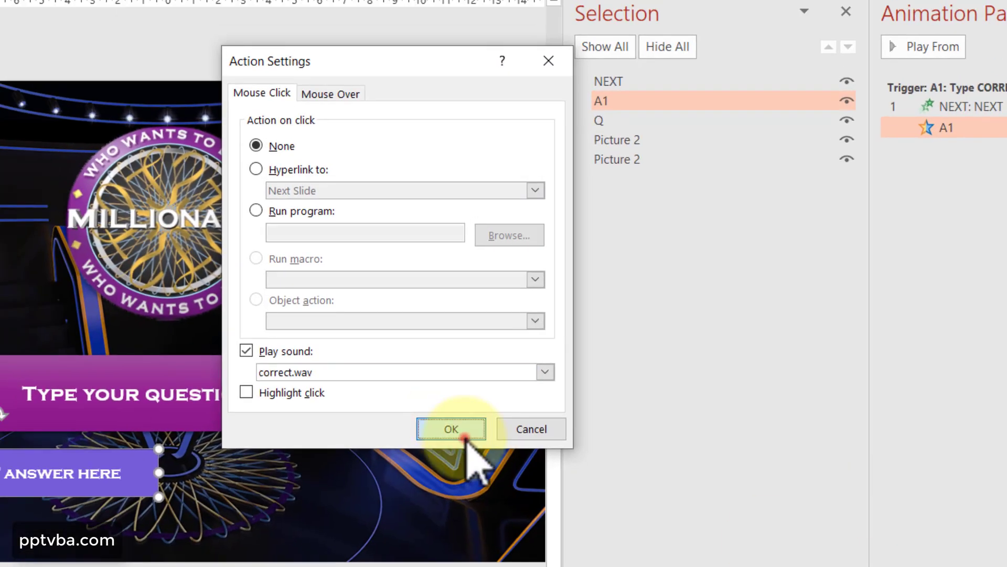
click(465, 437)
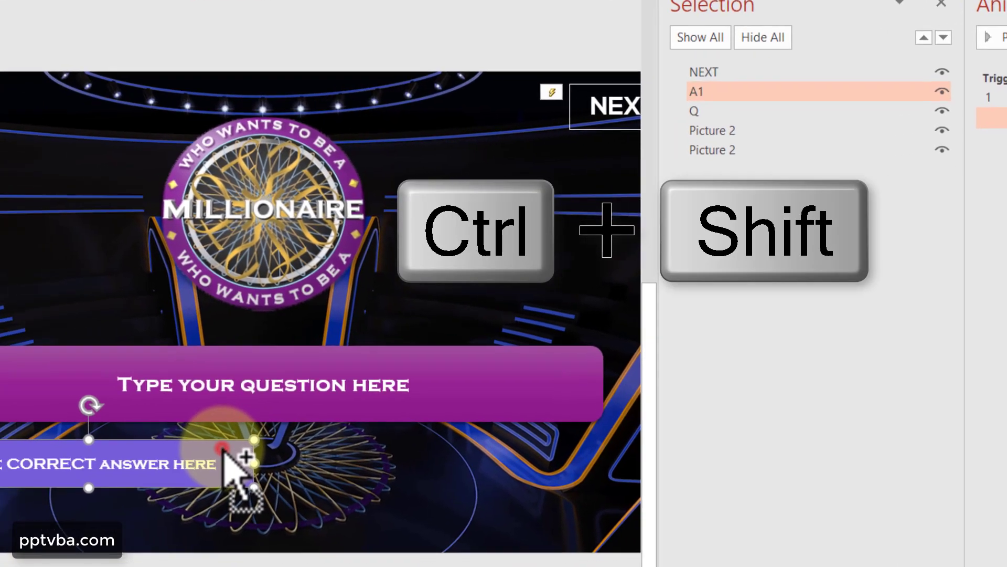
Copy the answer box to the right slot and change CORRECT to WRONG
drag(131, 457, 217, 458)
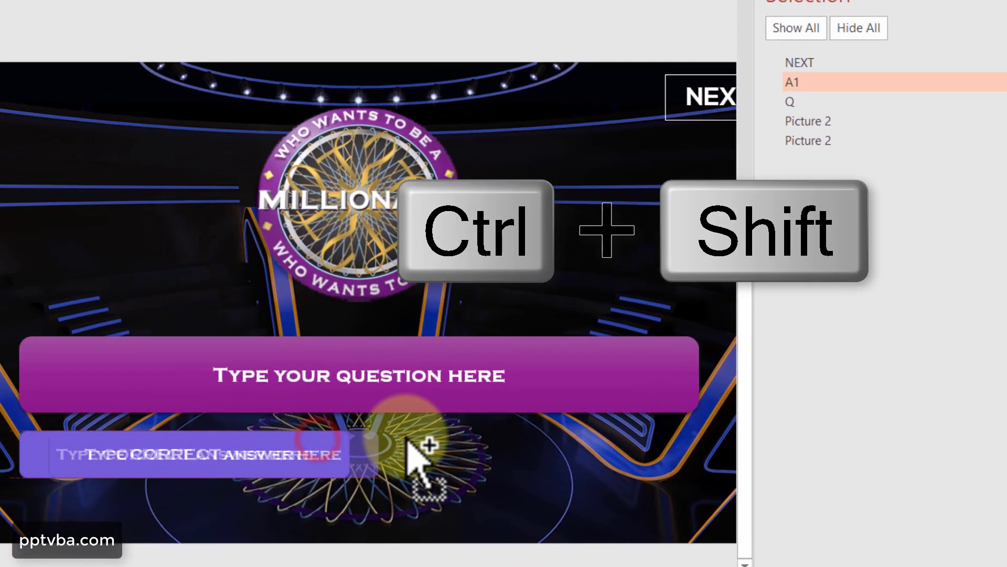
drag(407, 439, 671, 433)
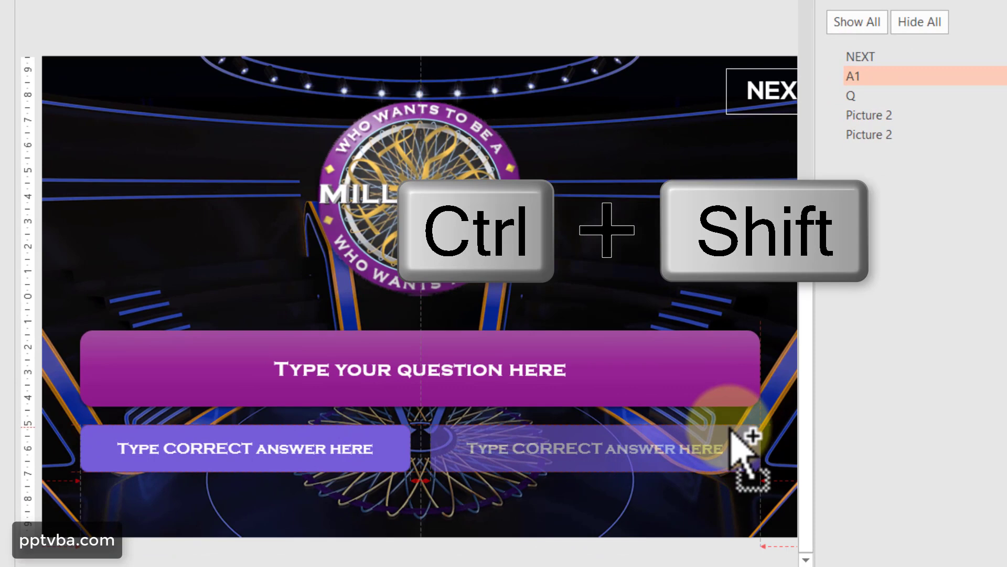
drag(732, 430, 733, 432)
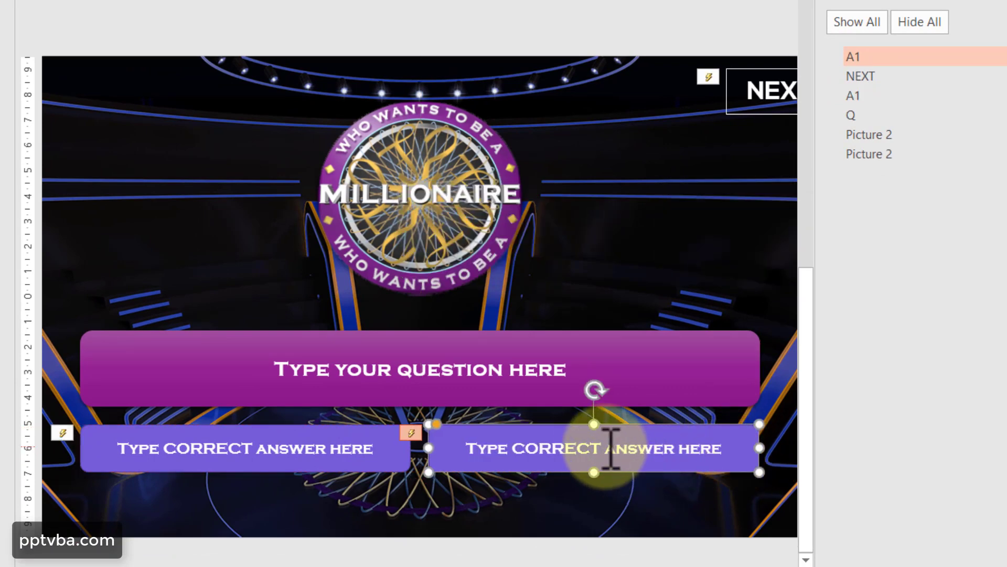
drag(601, 449, 520, 452)
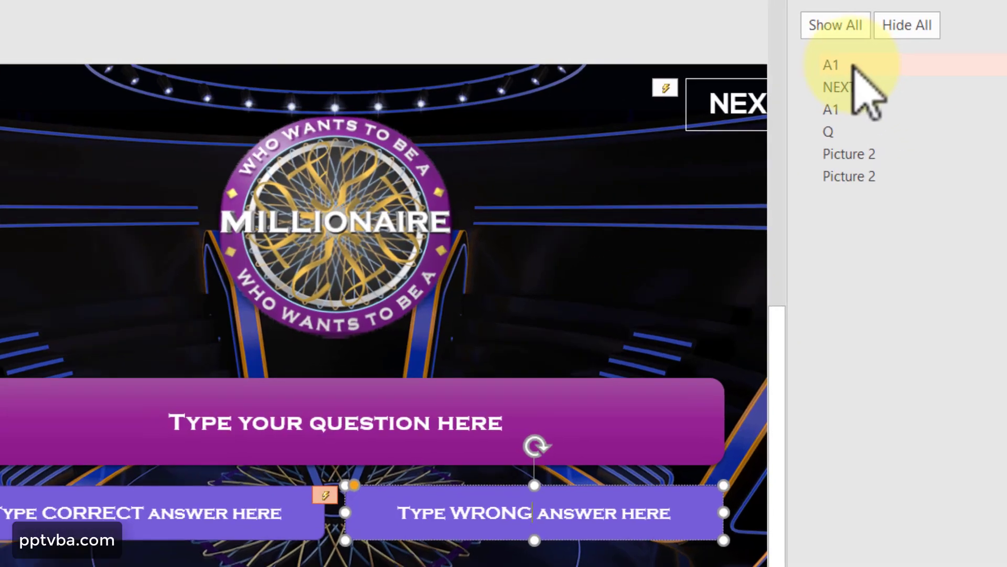
Name the new WRONG answer box A2 in the Selection Pane
double_click(855, 57)
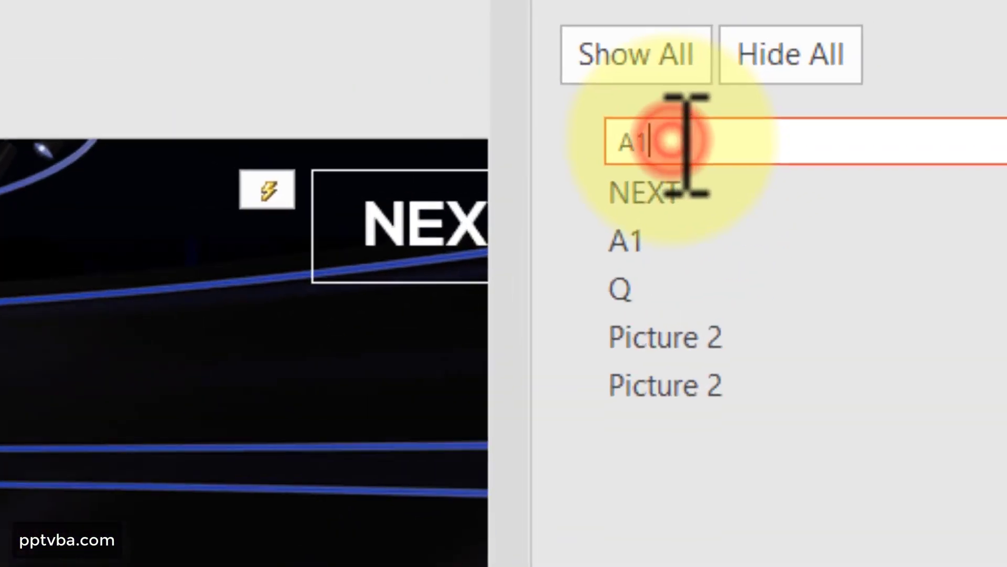
text(A2)
key(Return)
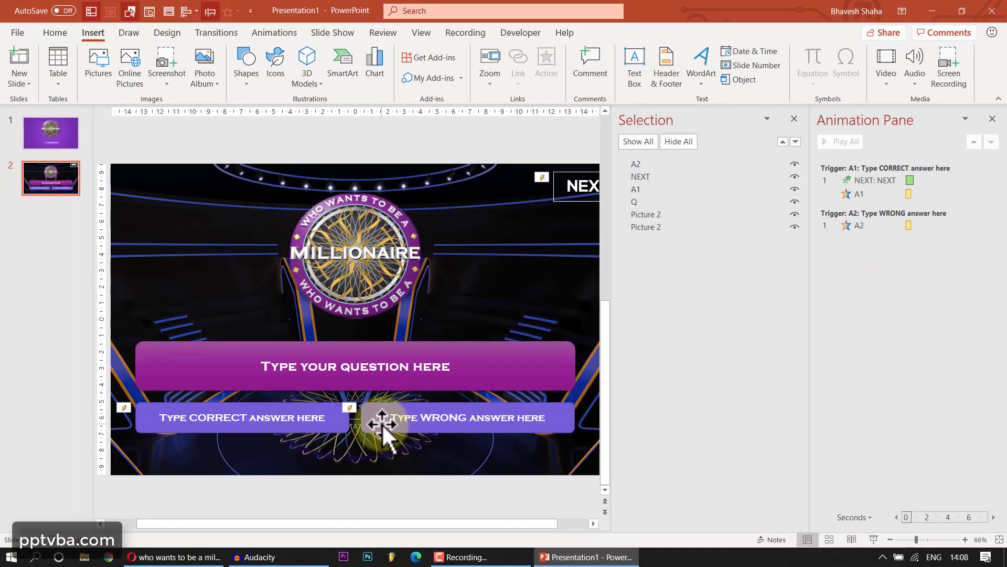
click(382, 424)
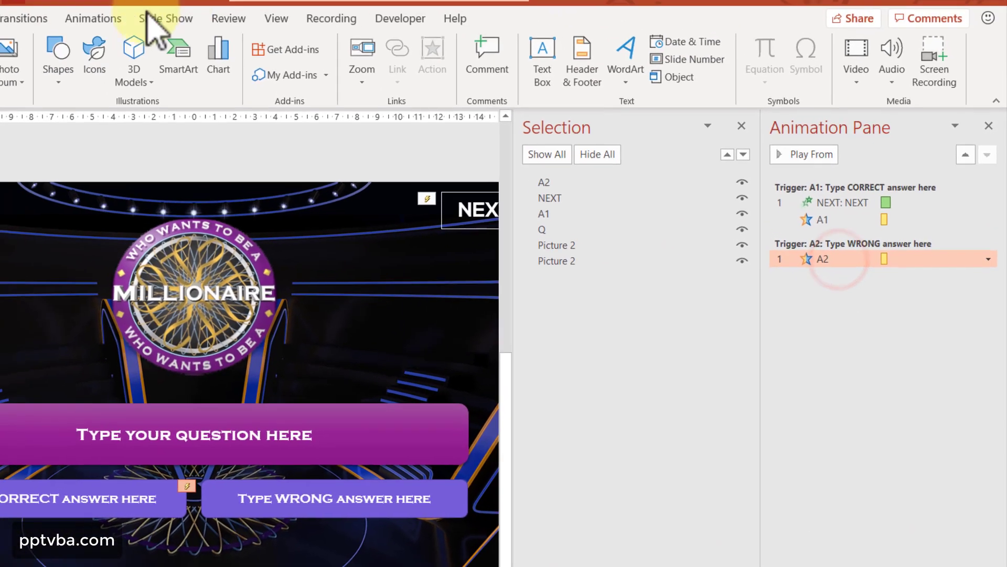
Change A2's Fill Color animation to red, then select the box for copying
click(114, 32)
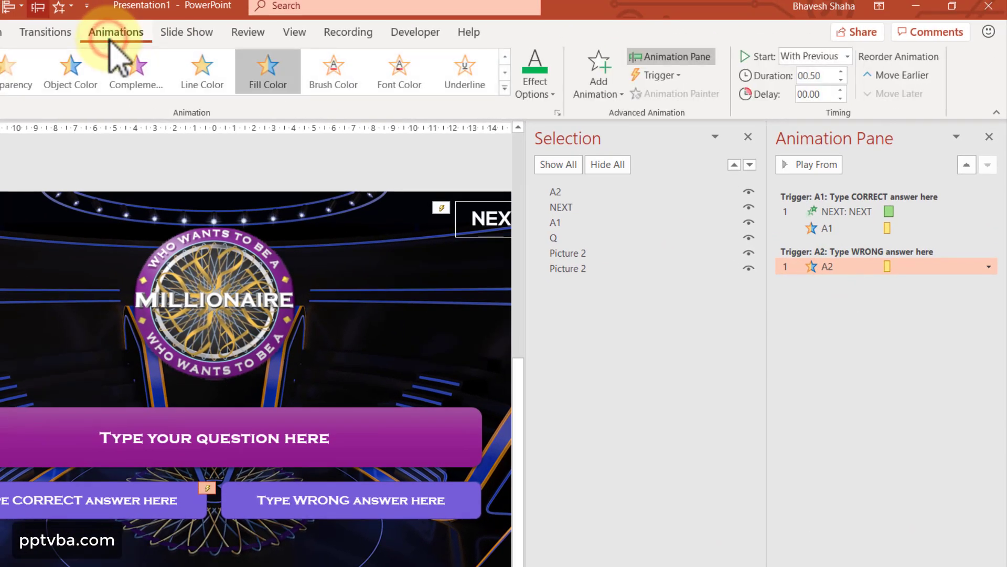
click(549, 94)
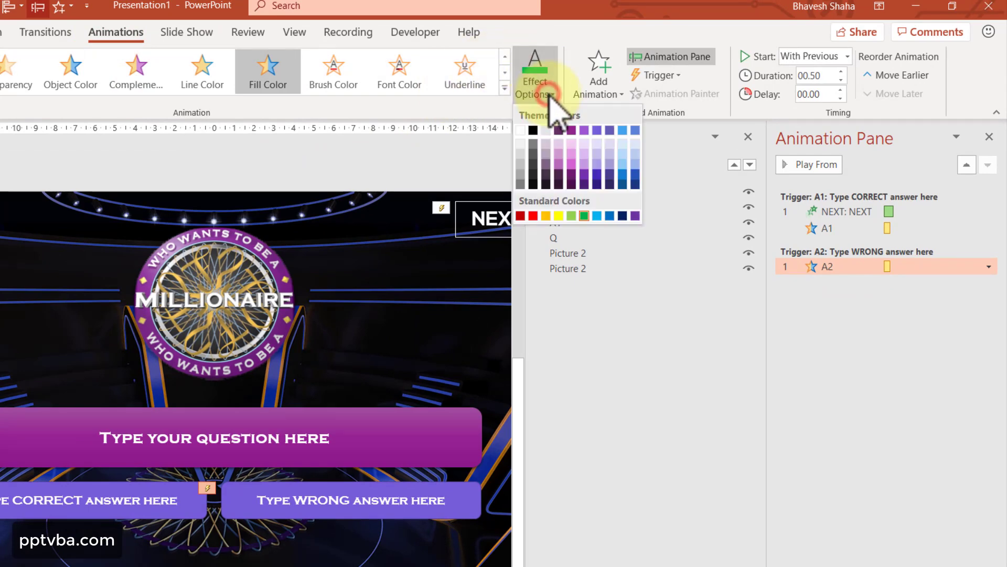
click(520, 216)
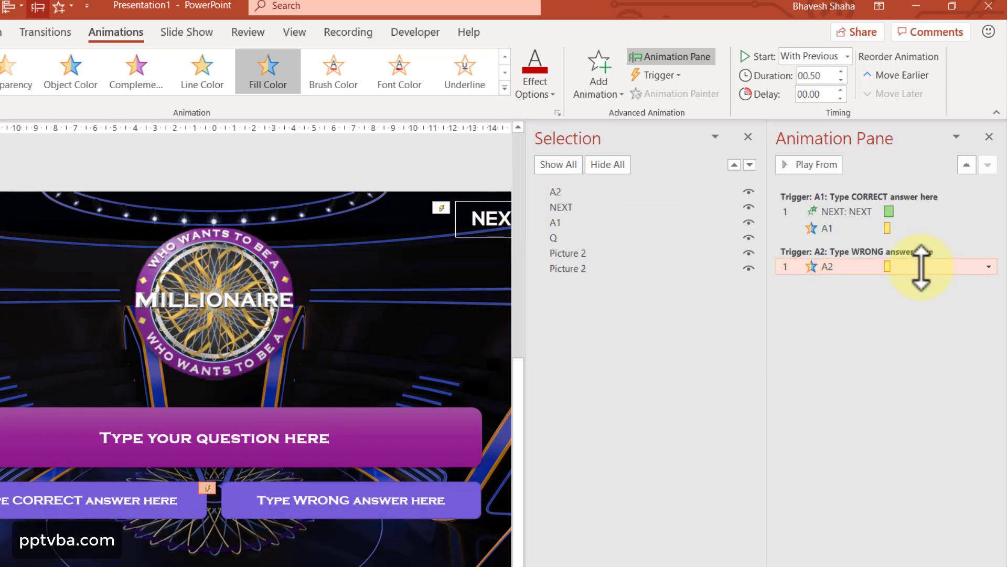
drag(921, 266, 466, 496)
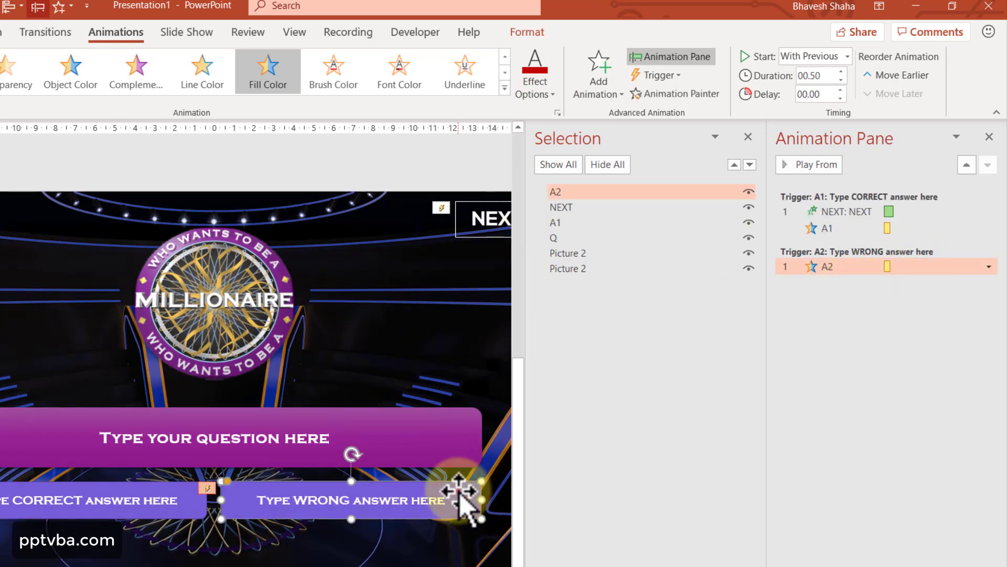
key(ctrl)
Ctrl+Shift-drag two copies of the WRONG box into the bottom row of the answer grid
drag(458, 491, 150, 558)
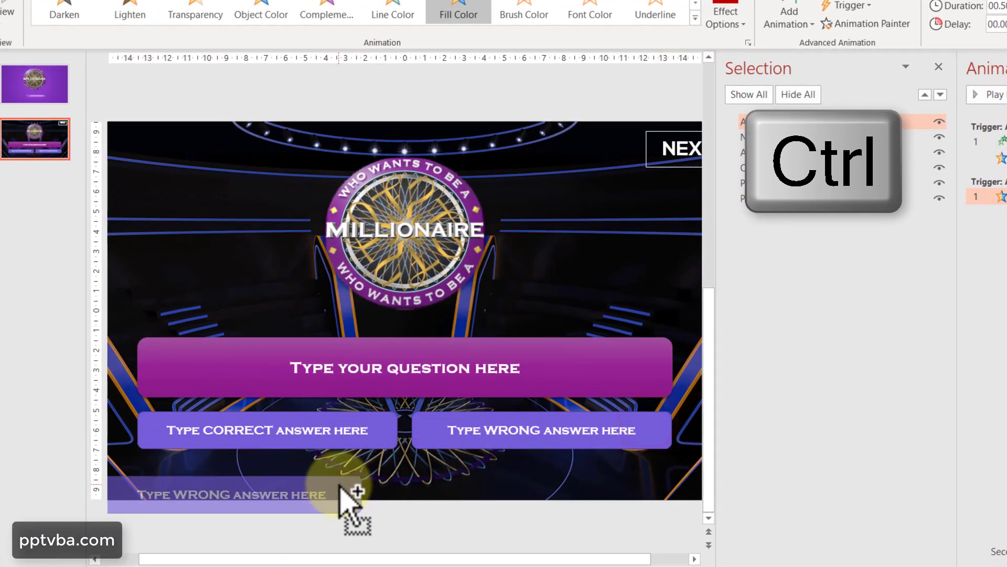
drag(340, 488, 656, 456)
click(637, 516)
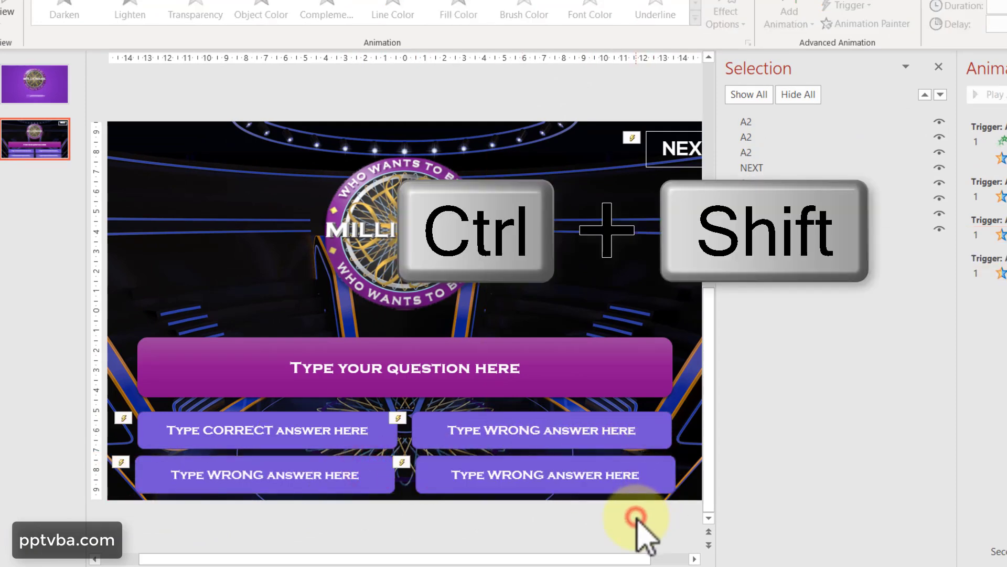
Rename the bottom copies A3 and A4 in the Selection Pane, then move NEXT lower in the stack
click(353, 464)
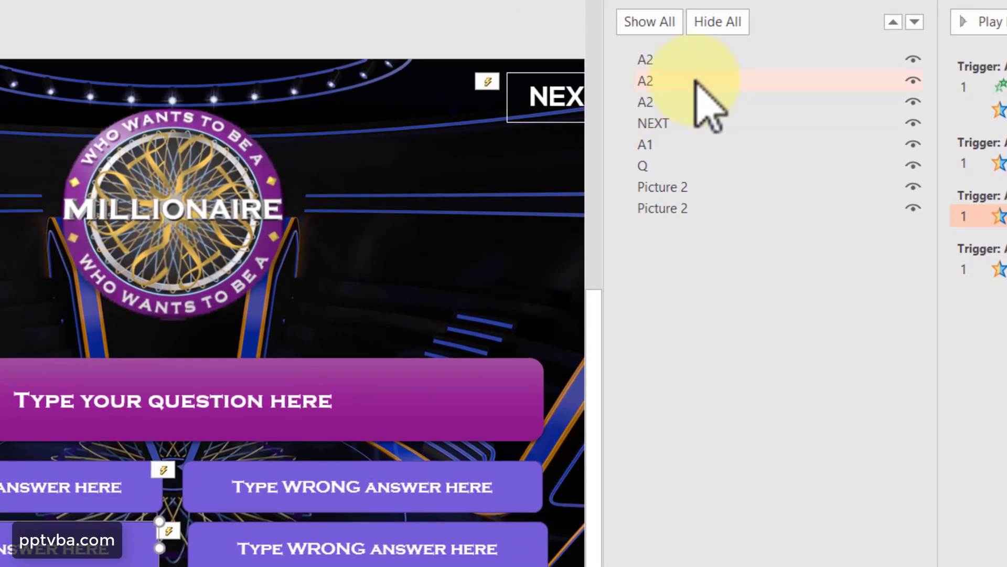
double_click(775, 132)
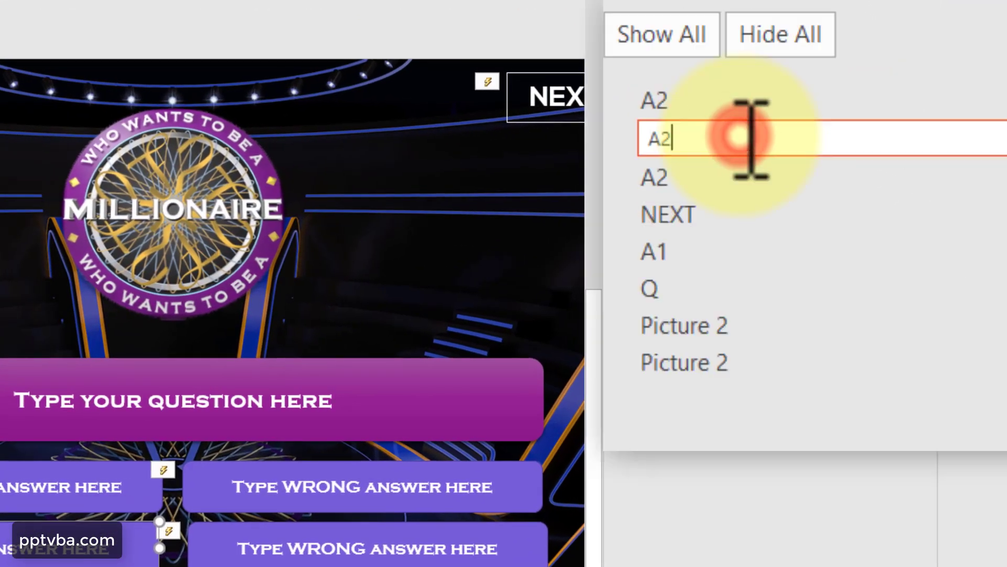
key(BackSpace)
text(3)
click(744, 101)
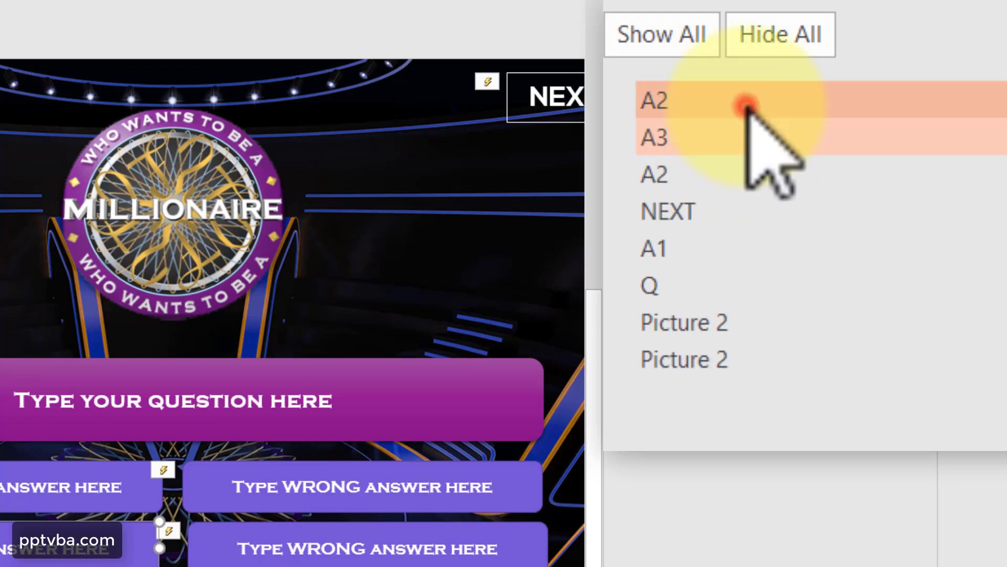
double_click(775, 101)
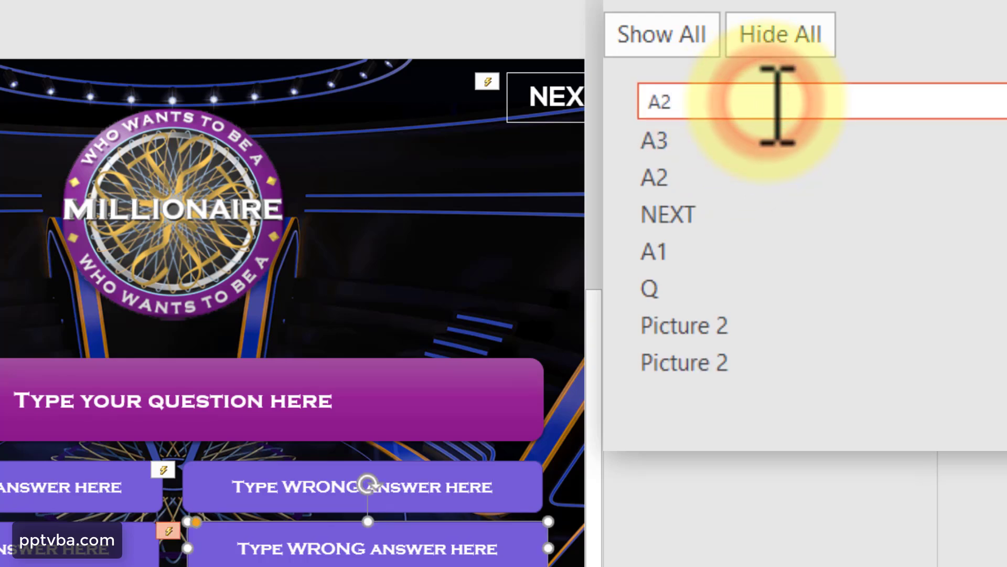
text(4)
click(731, 137)
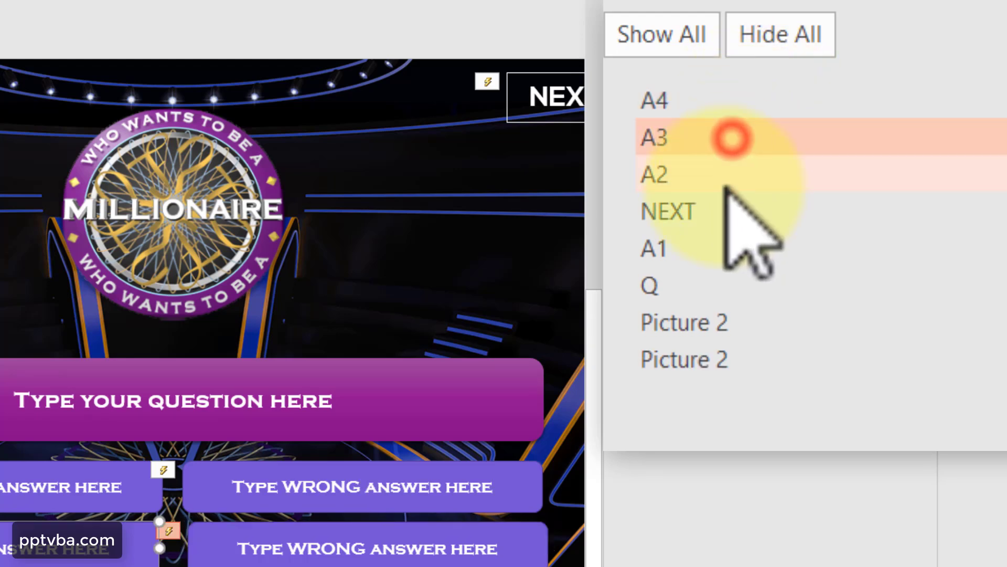
drag(701, 211, 704, 254)
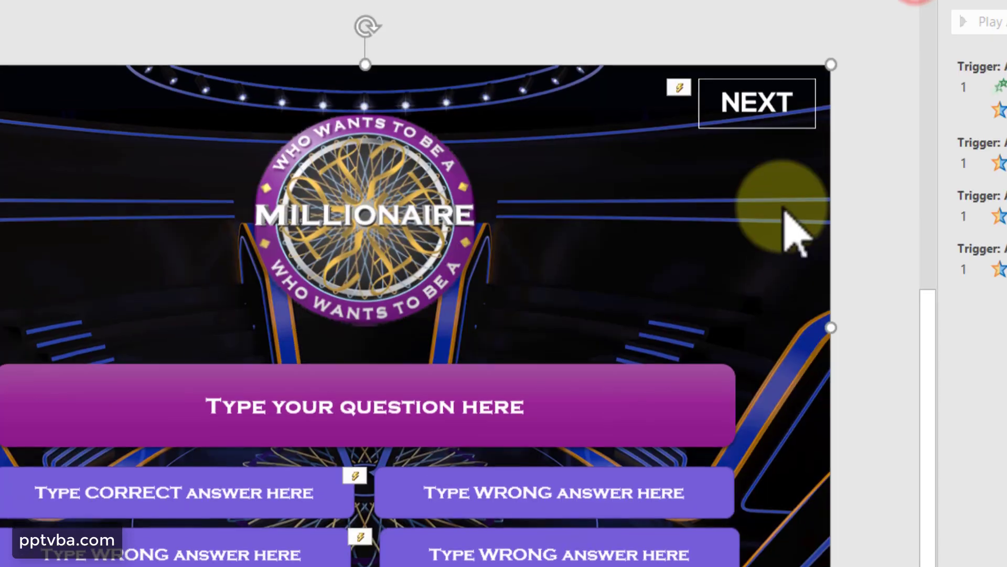
drag(871, 333, 2, 564)
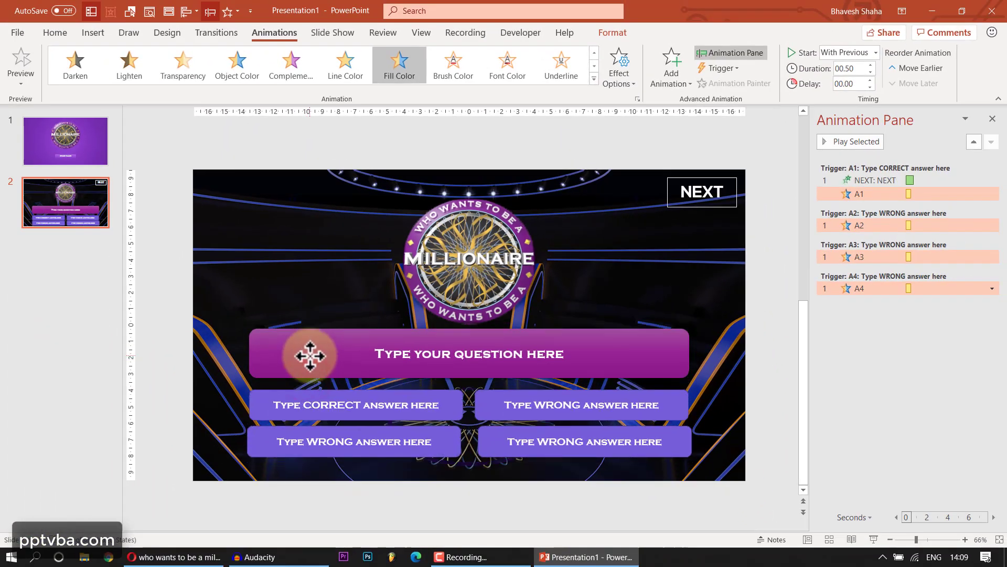
Shrink the Millionaire logo slightly and move it back into place
click(415, 314)
drag(400, 327, 411, 288)
drag(479, 243, 470, 261)
click(567, 154)
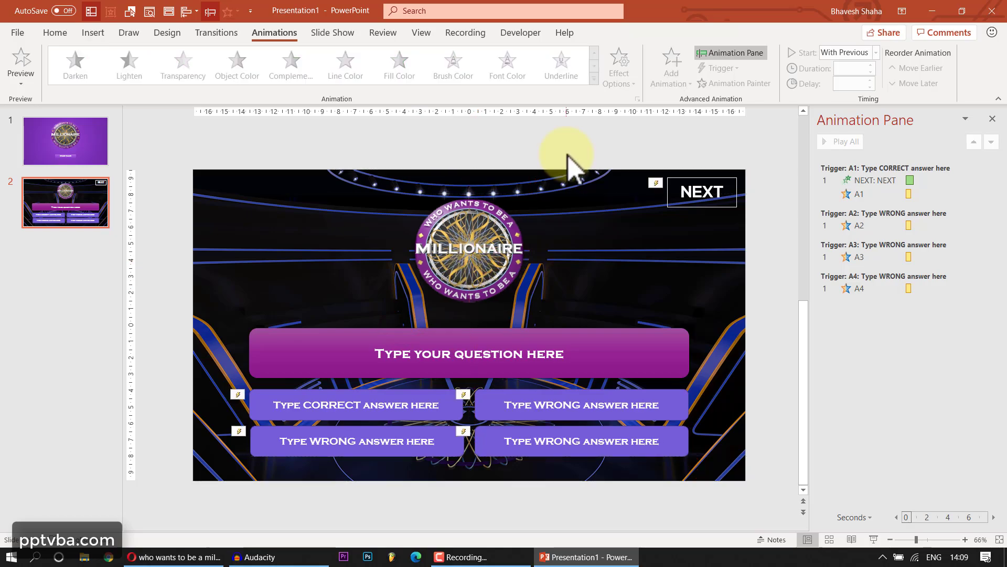
Run the slide show and click the answer boxes to check the red and green triggers
click(877, 538)
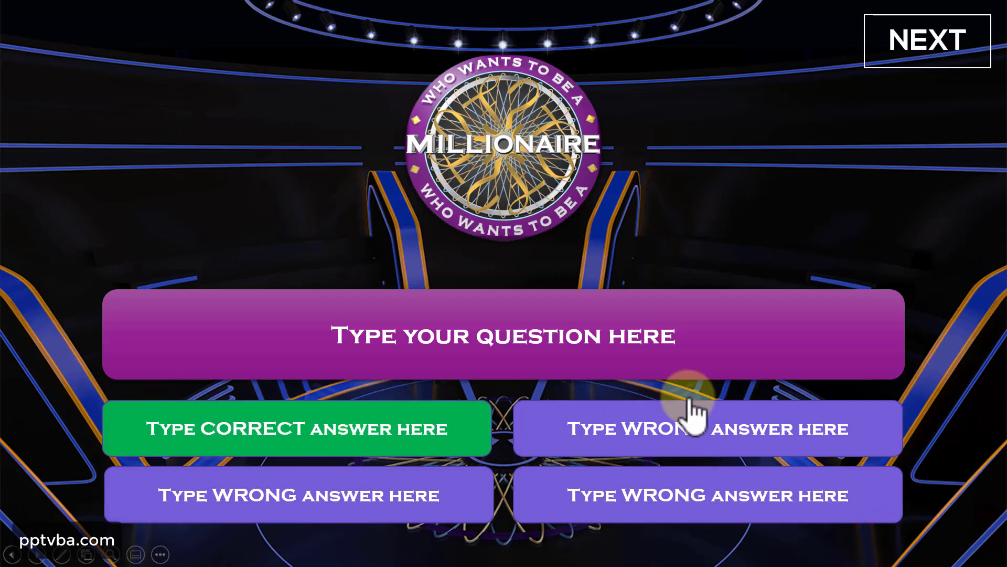
click(676, 435)
click(663, 493)
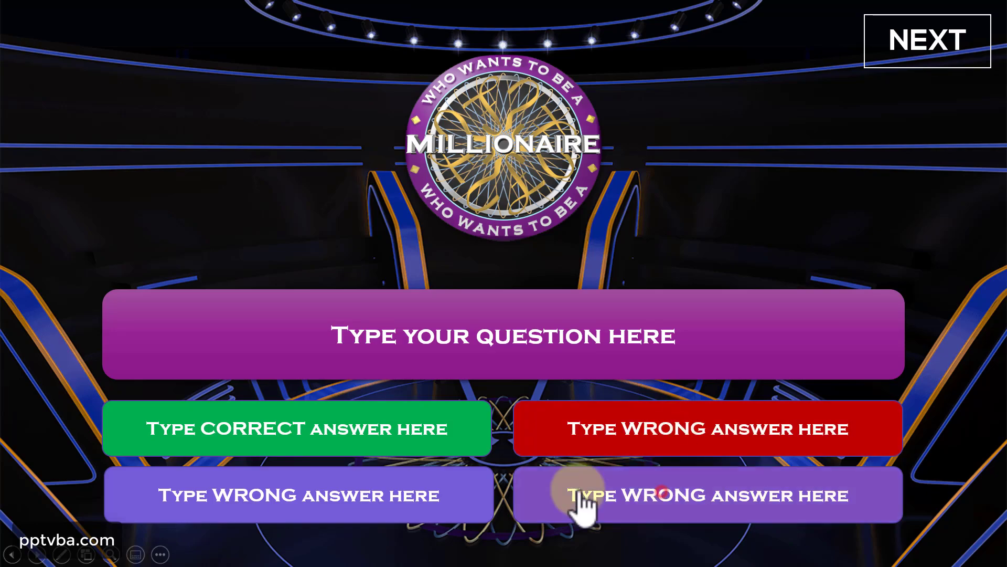
click(446, 493)
key(Escape)
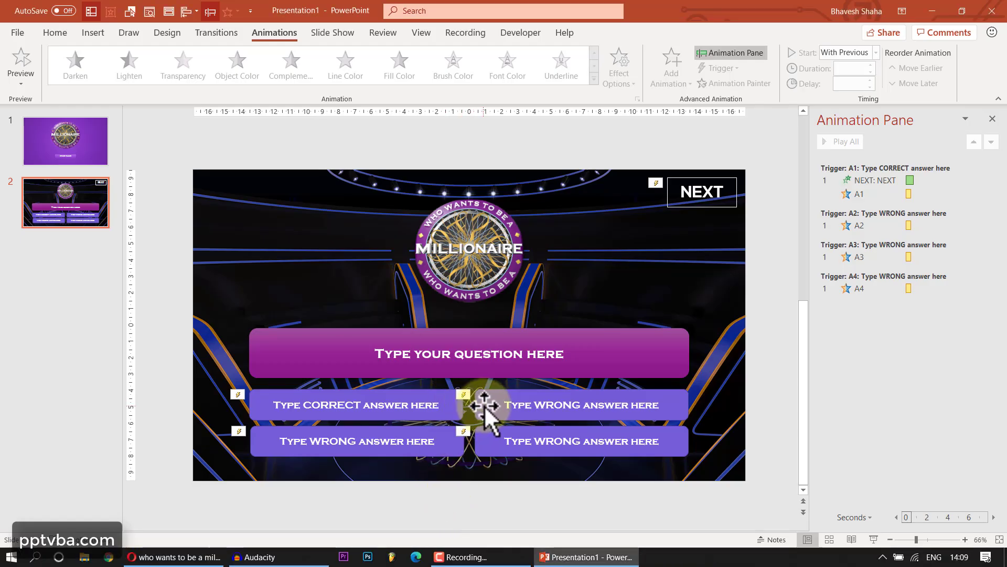
Give the top-right wrong-answer box a click action that plays wrong.wav from file
click(484, 405)
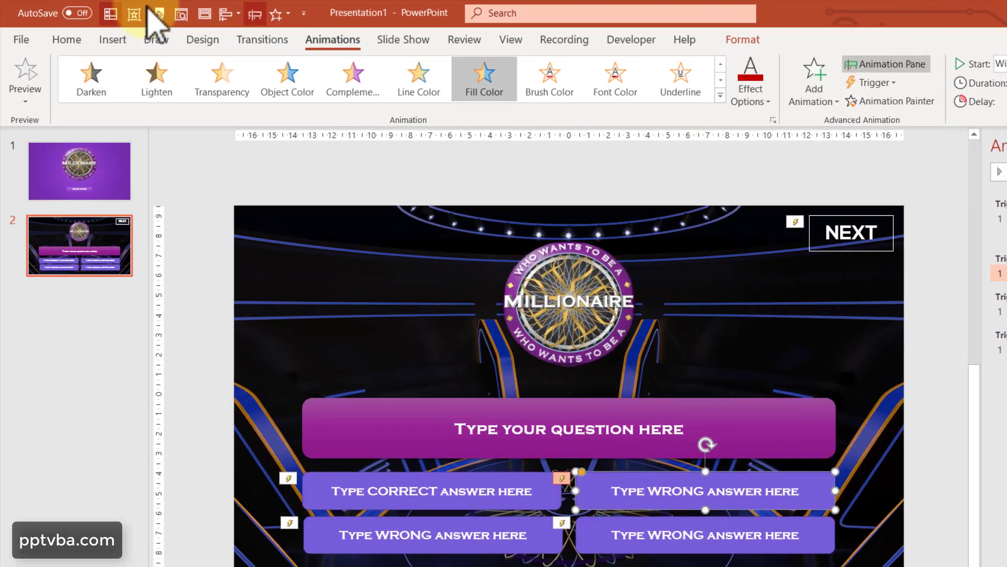
click(113, 40)
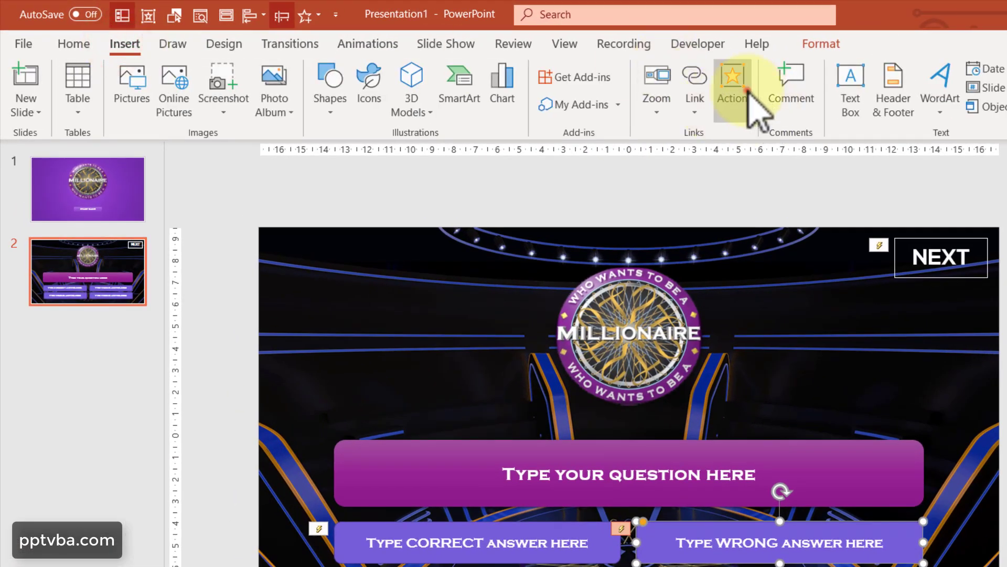
click(735, 89)
click(616, 468)
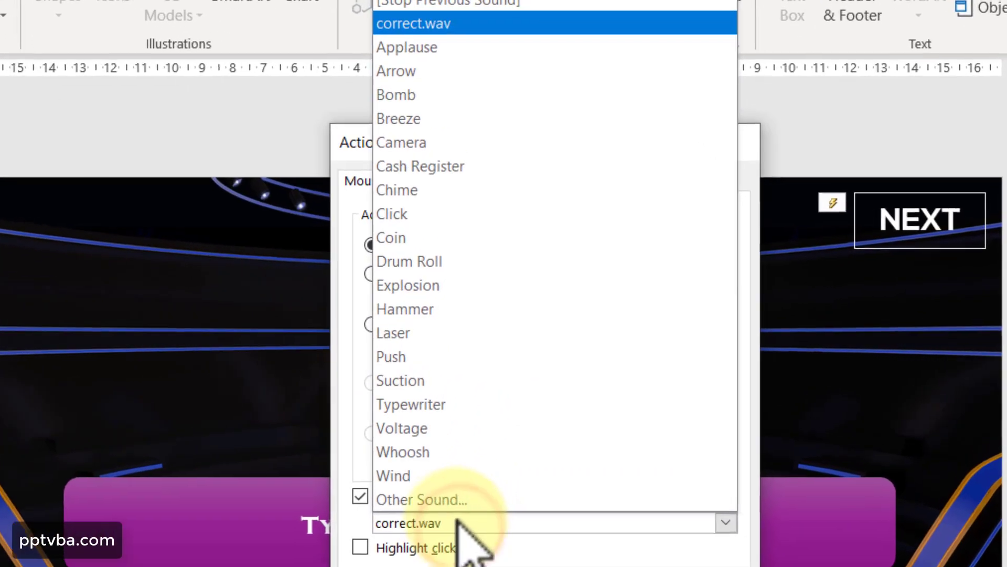
click(451, 501)
scroll(376, 289, down, 2)
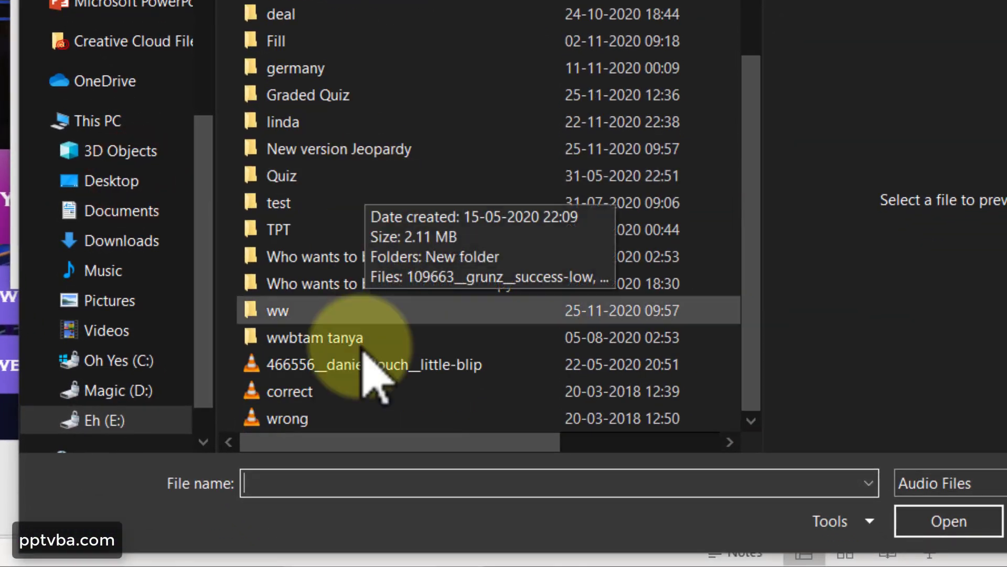
click(338, 417)
click(931, 519)
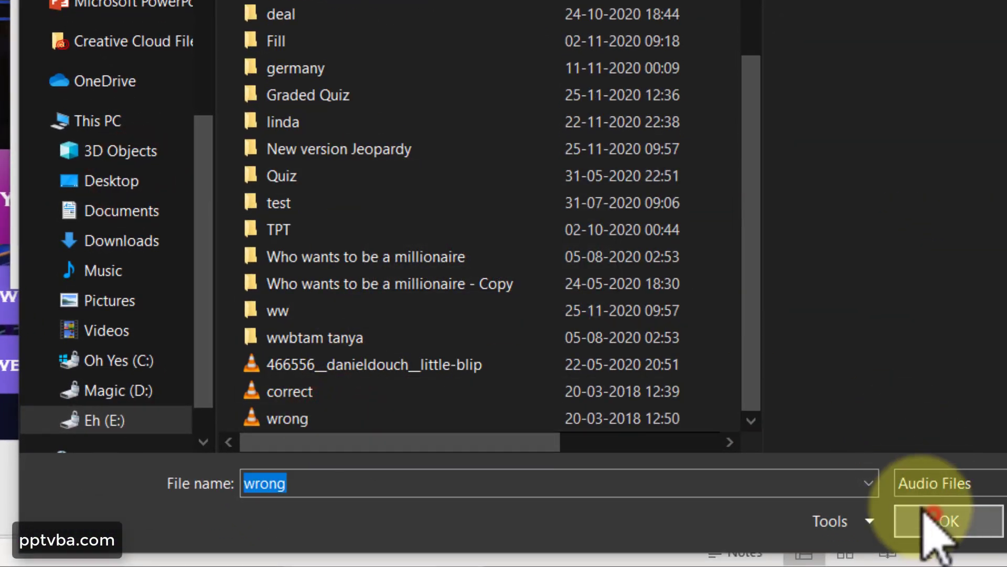
click(290, 262)
Set the bottom-right answer box to play wrong.wav when clicked
click(191, 356)
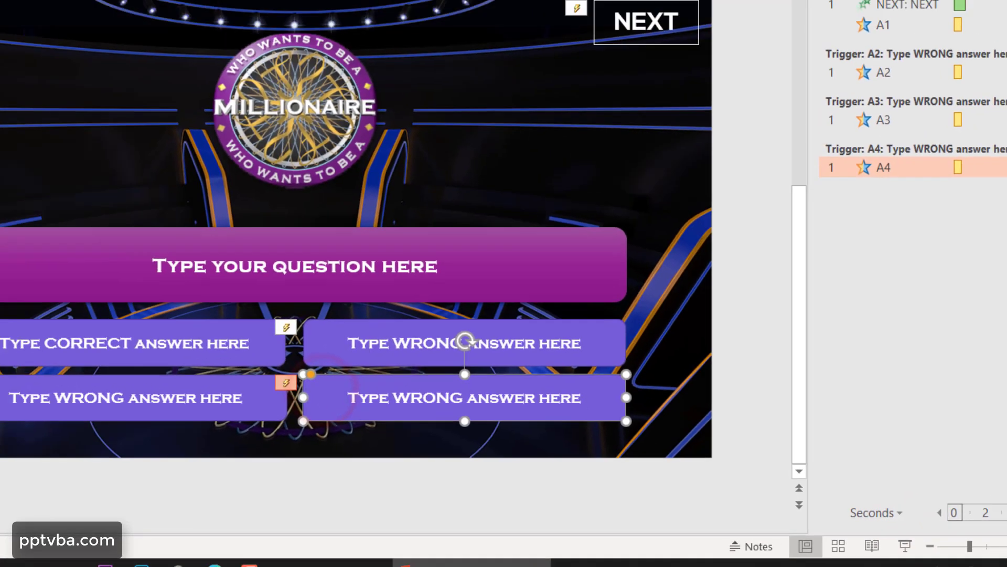
click(546, 67)
click(443, 351)
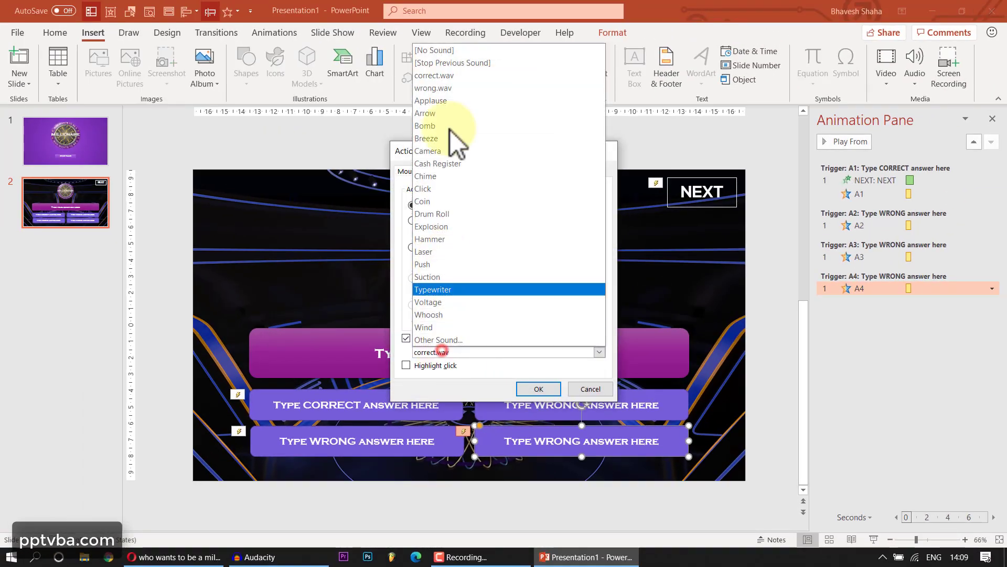
click(454, 88)
click(539, 389)
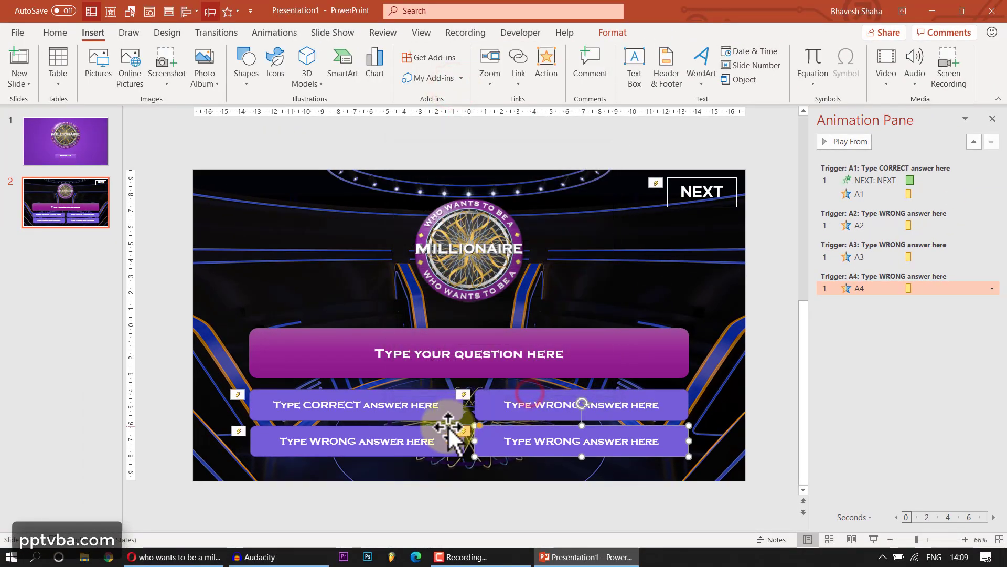
Set the bottom-left wrong answer box to play wrong.wav when clicked
click(448, 431)
click(547, 84)
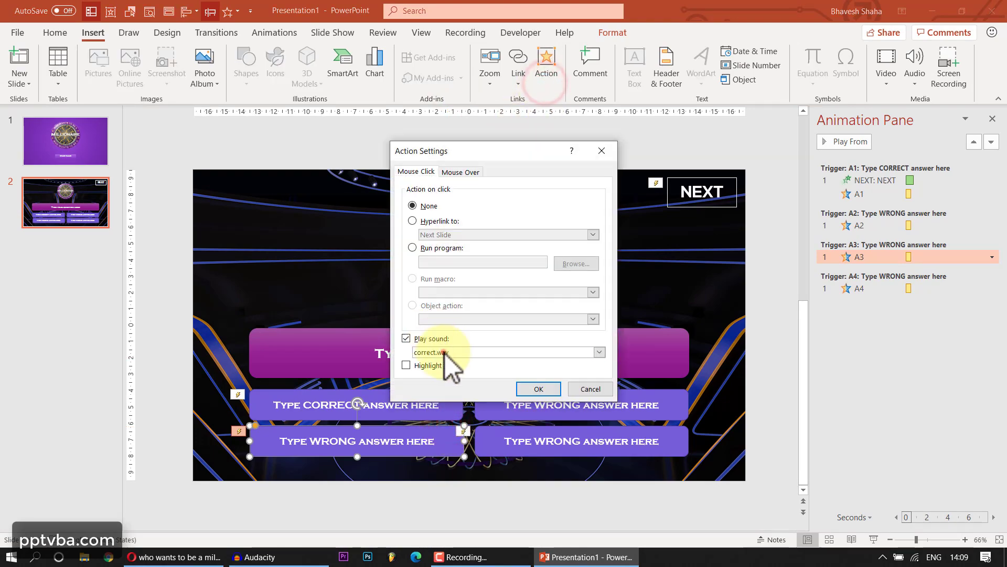
click(445, 353)
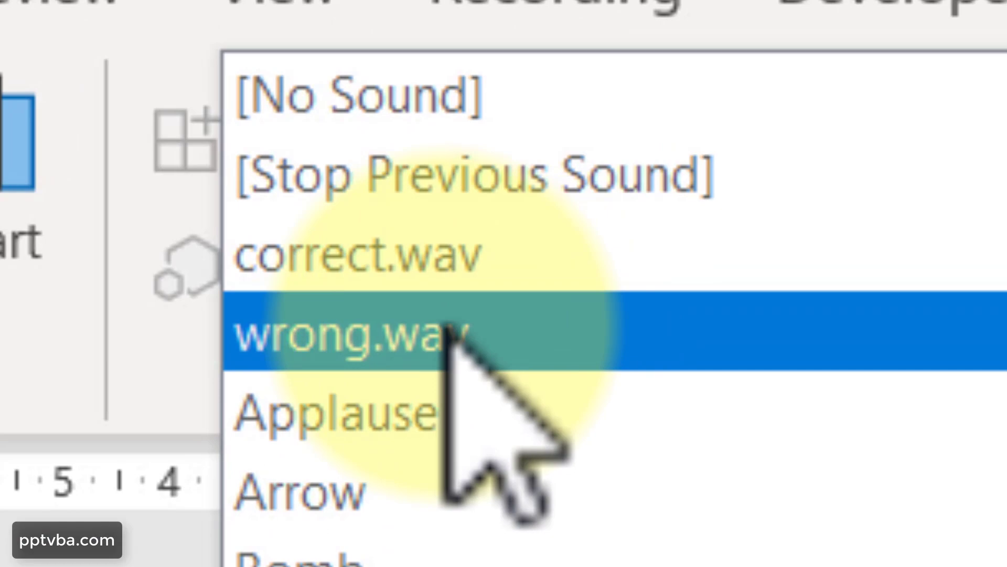
click(451, 330)
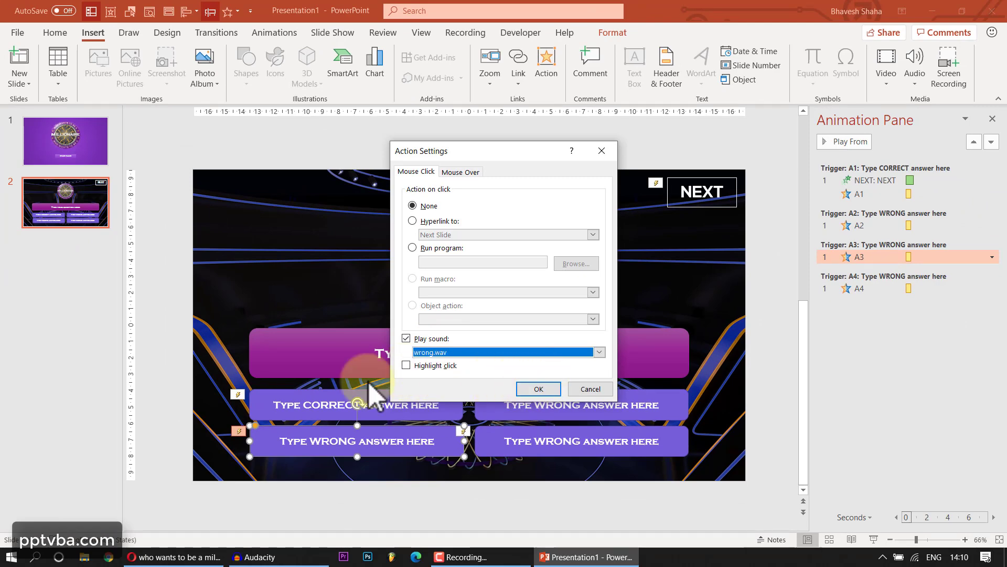
click(537, 389)
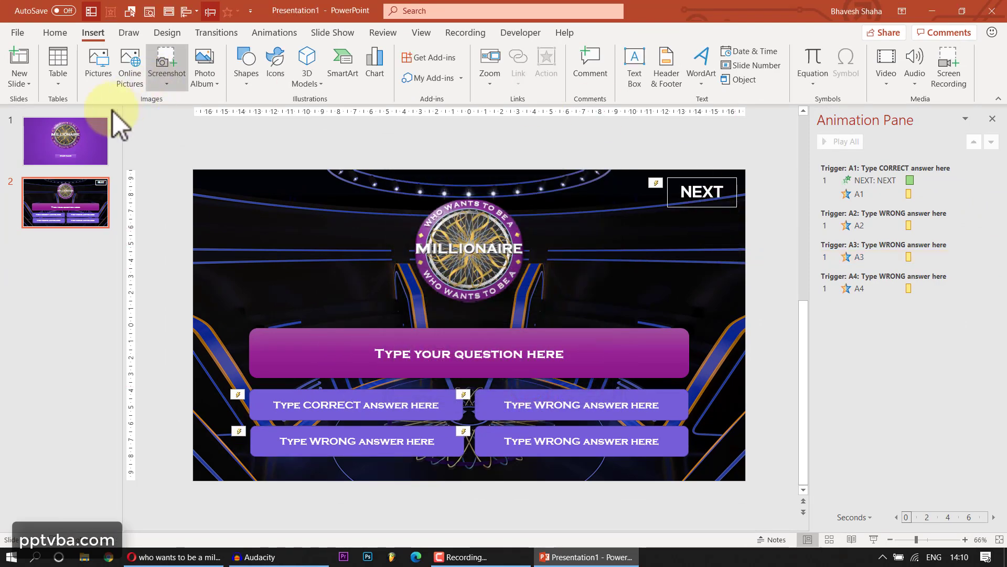
On the title slide, add a Fly In entrance from the top to the Millionaire logo
click(96, 123)
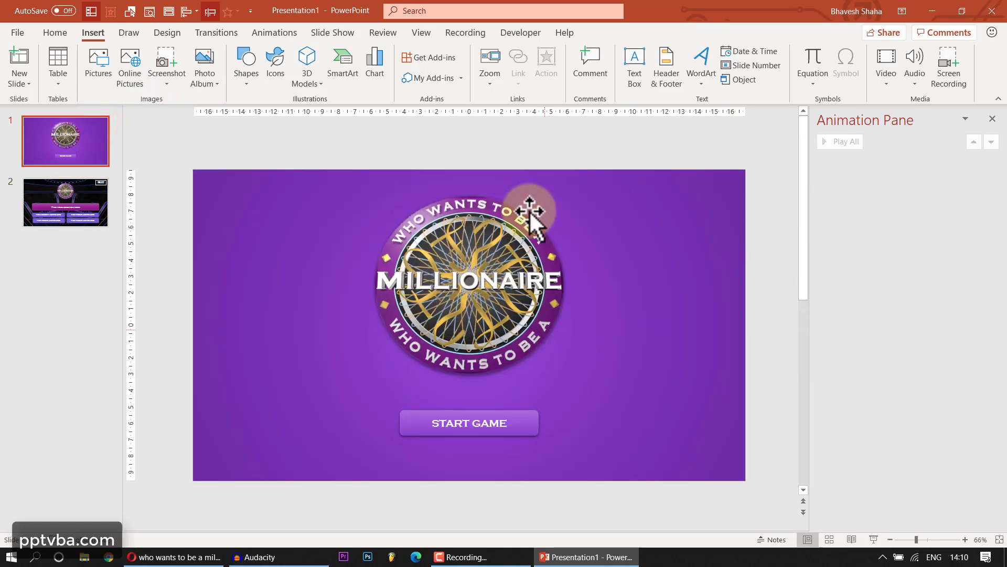
click(471, 250)
click(287, 32)
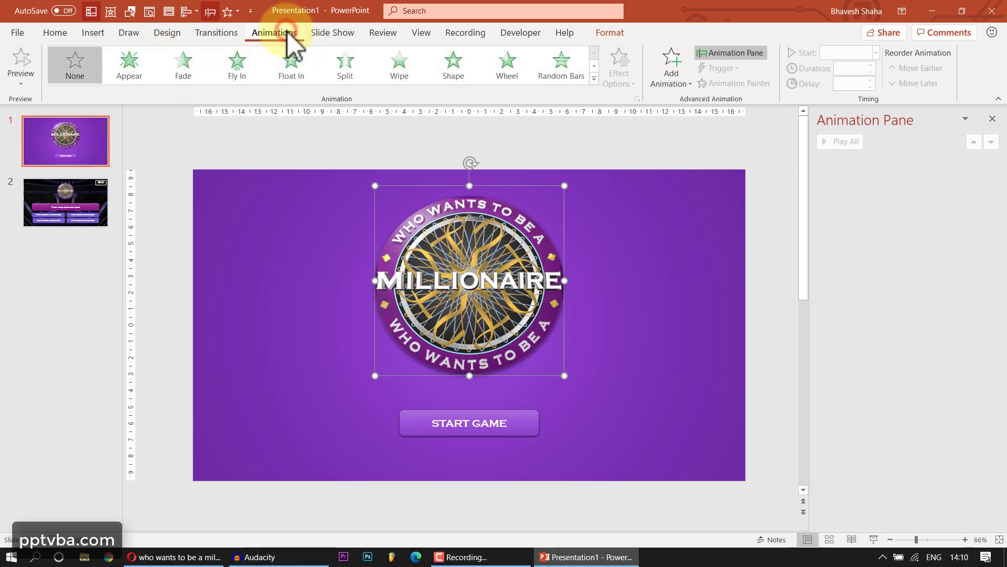
click(671, 67)
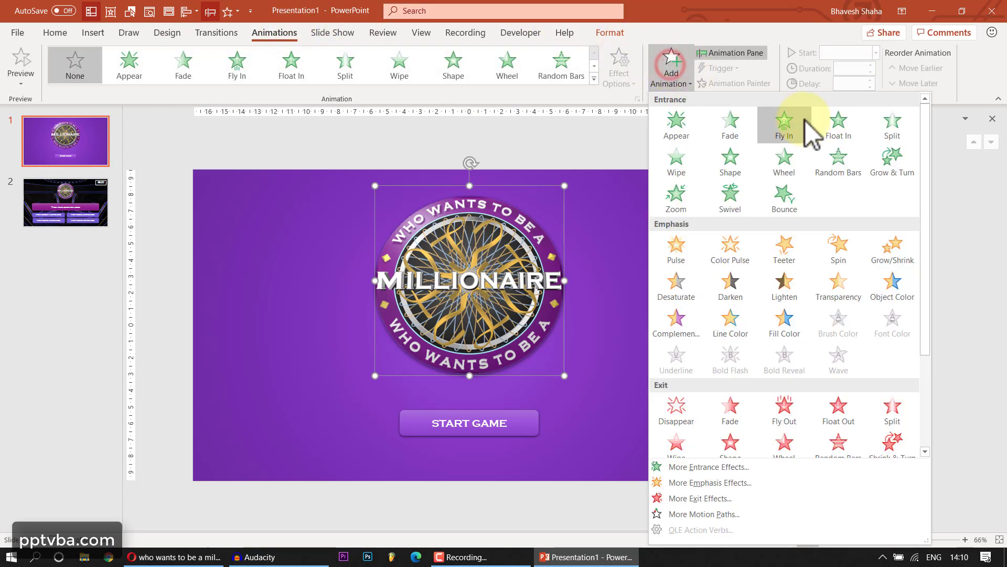
click(809, 134)
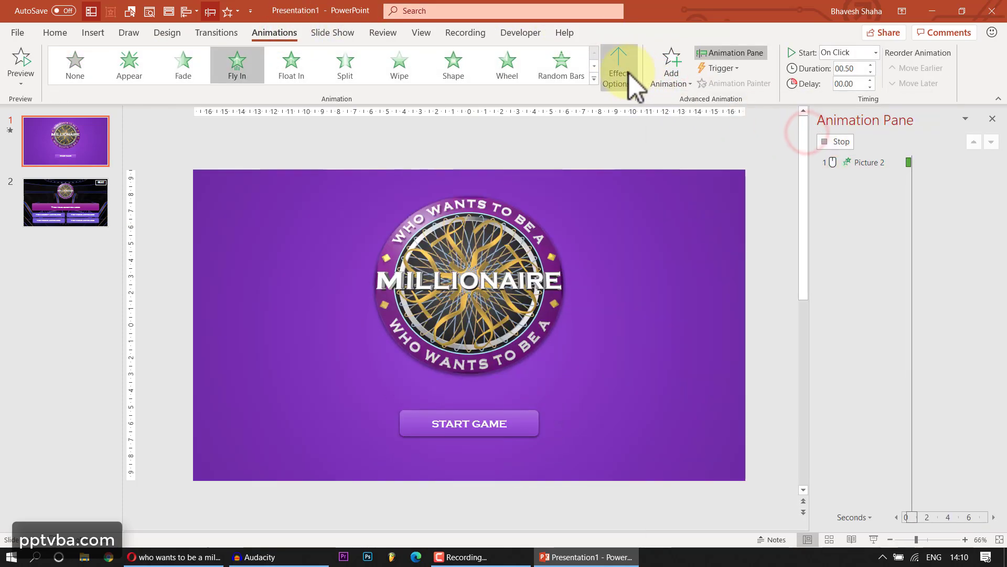
click(629, 73)
click(621, 231)
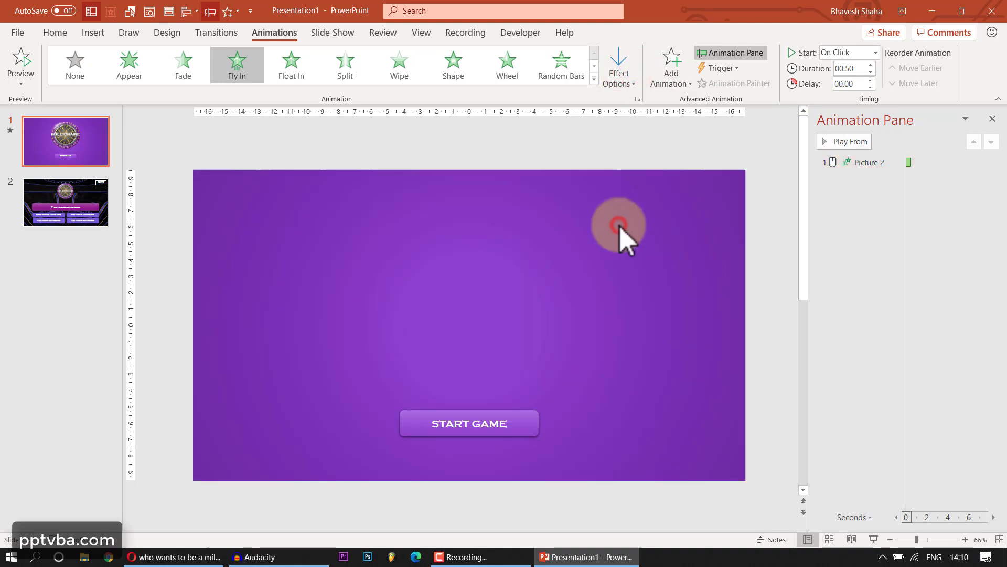
Give the logo's fly-in a 0.35 sec bounce end in its effect options
click(847, 157)
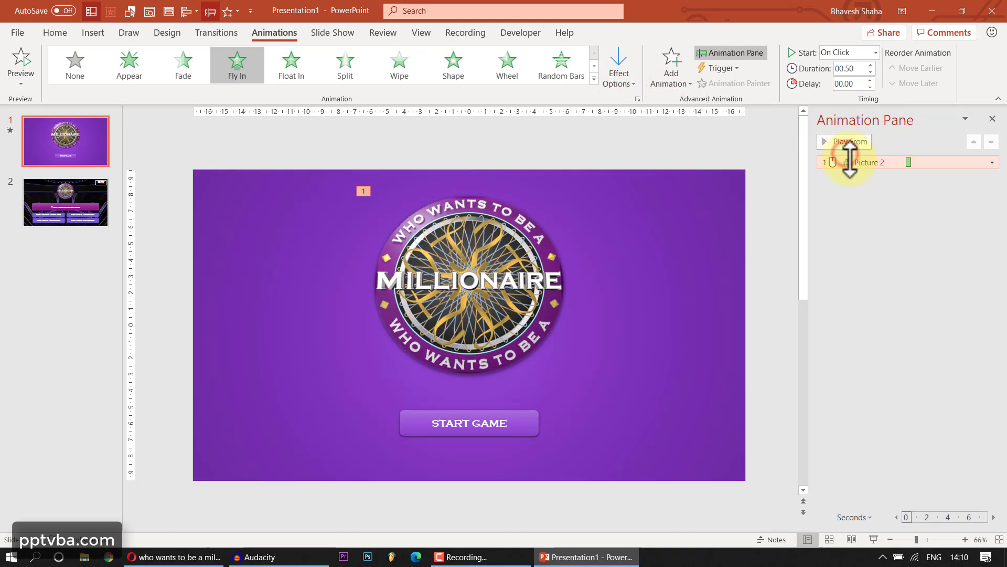
right_click(848, 162)
click(904, 224)
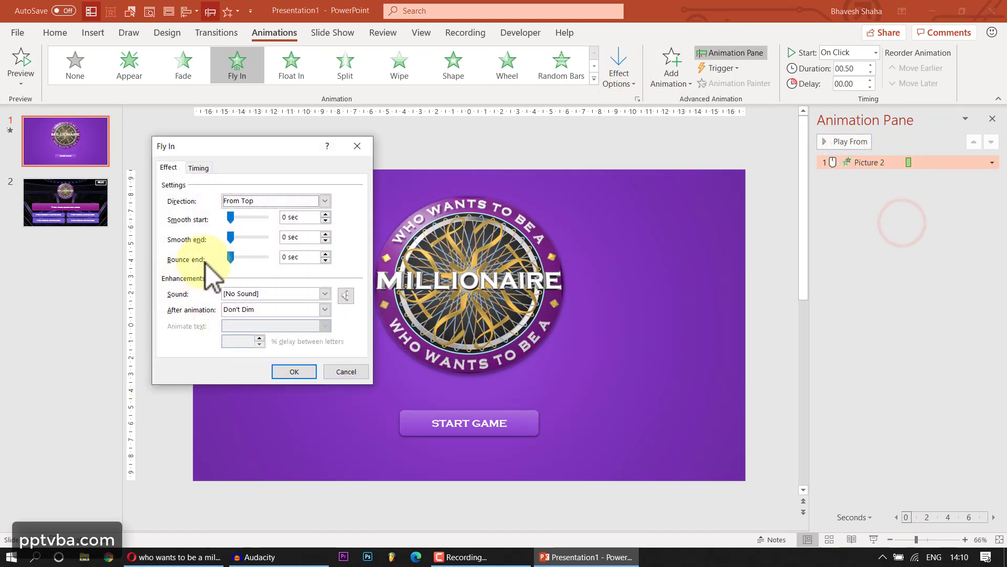
drag(244, 263, 254, 262)
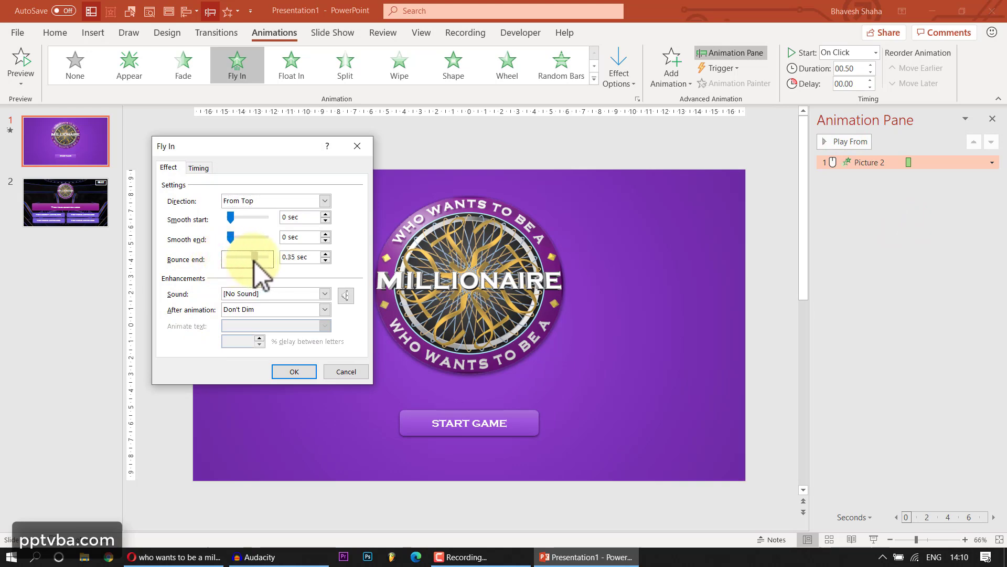
click(302, 370)
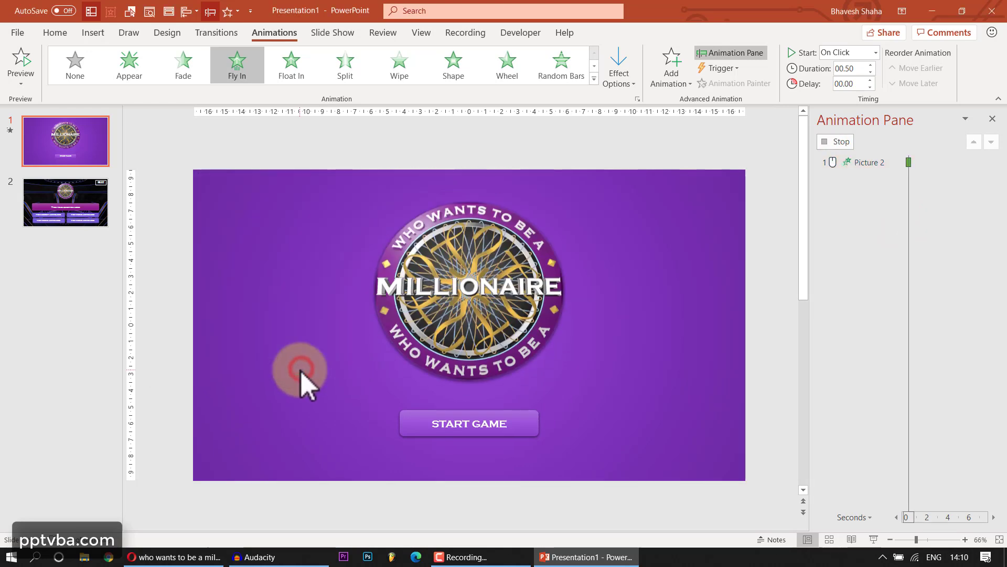
Set the fly-in duration to 02.50, preview it, and reselect the logo
click(873, 65)
click(873, 65)
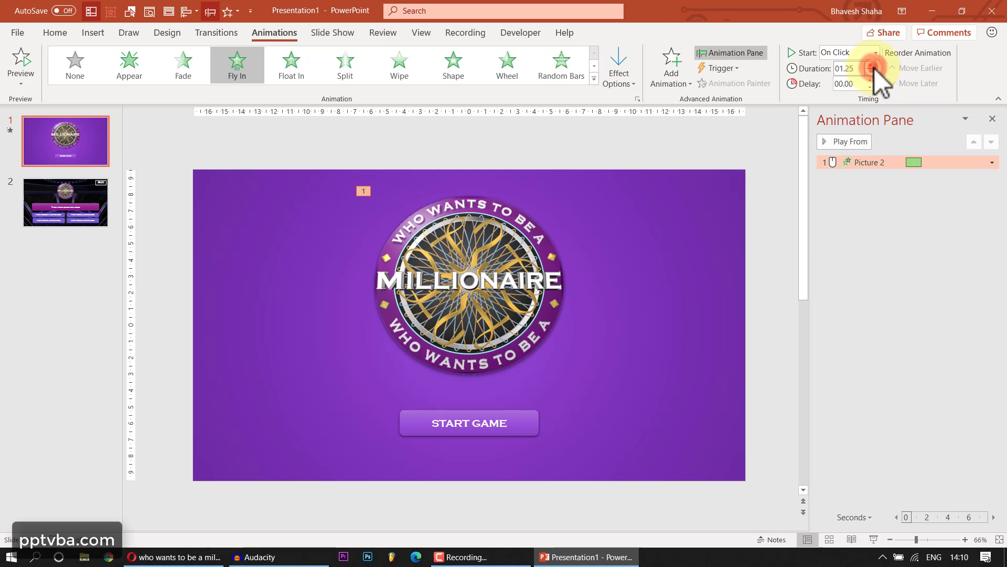
click(873, 65)
click(872, 65)
click(873, 66)
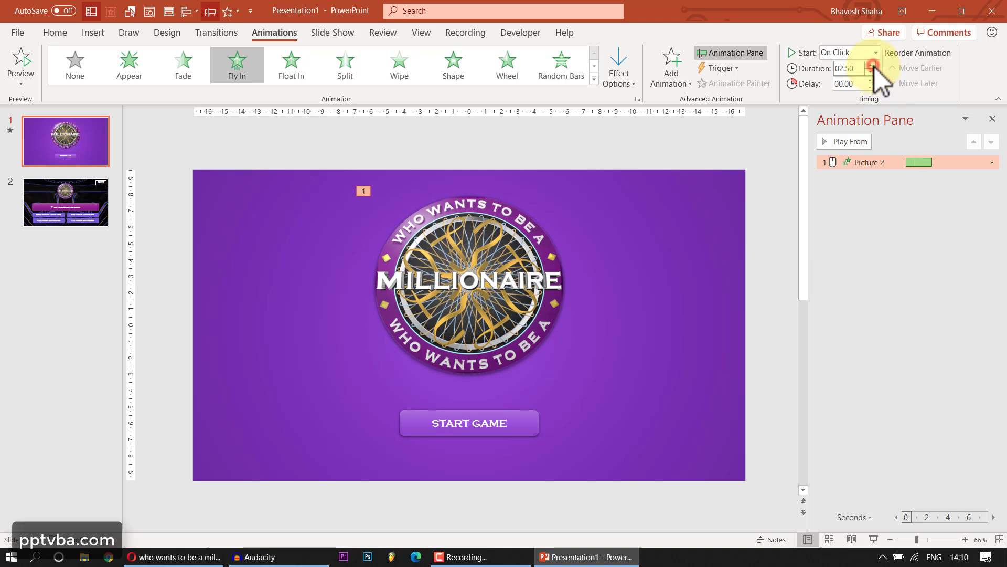
click(842, 143)
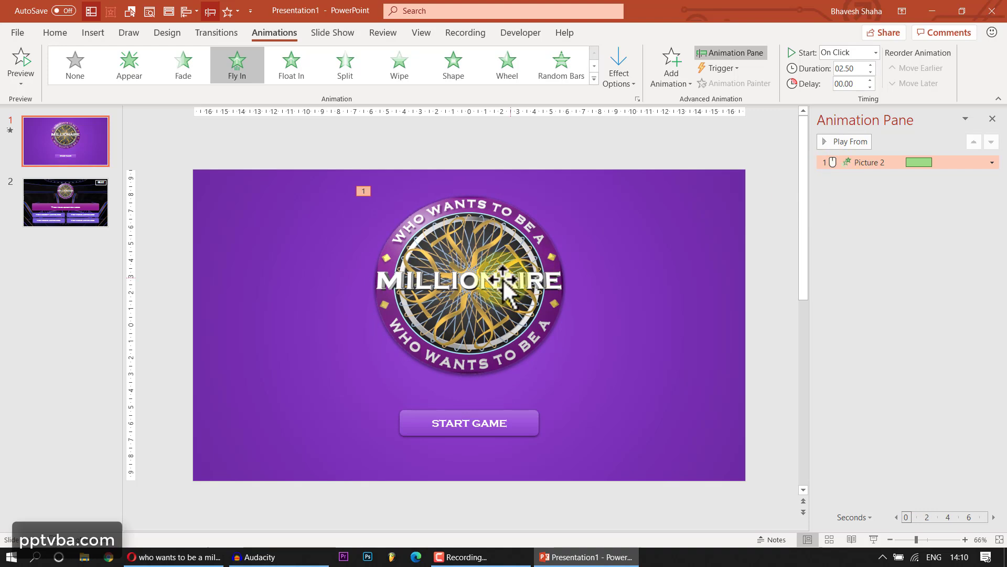
click(501, 283)
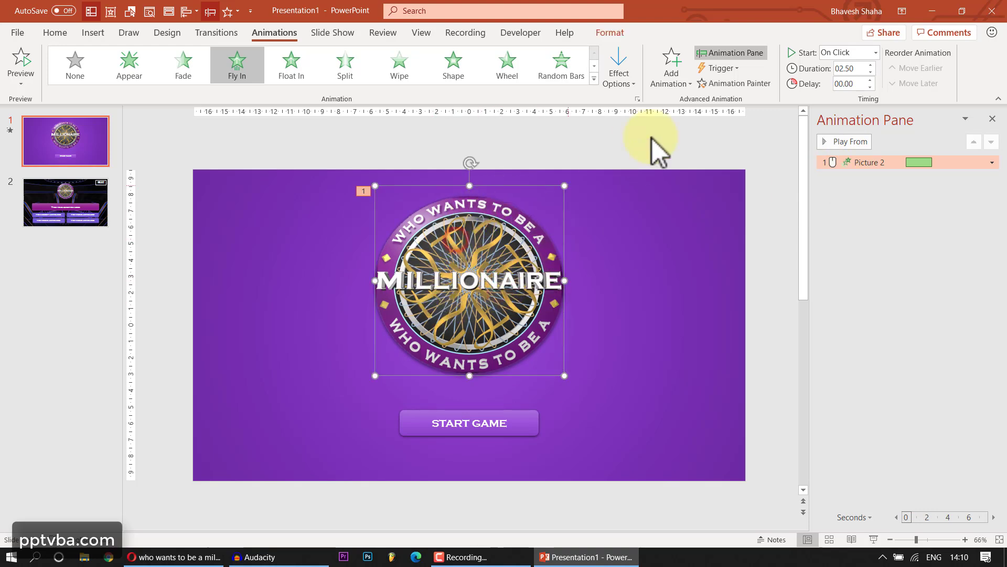
click(676, 83)
click(676, 83)
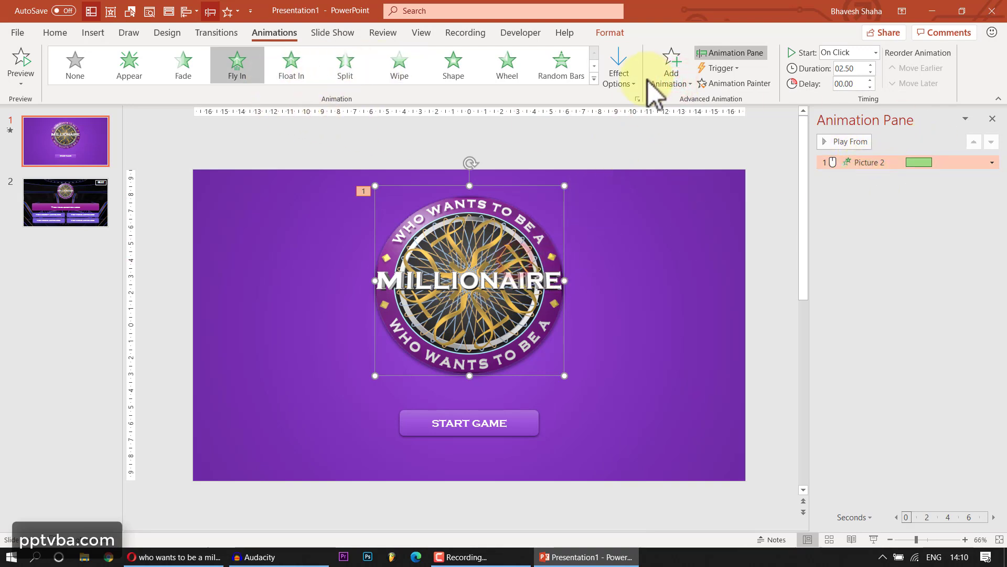
click(661, 79)
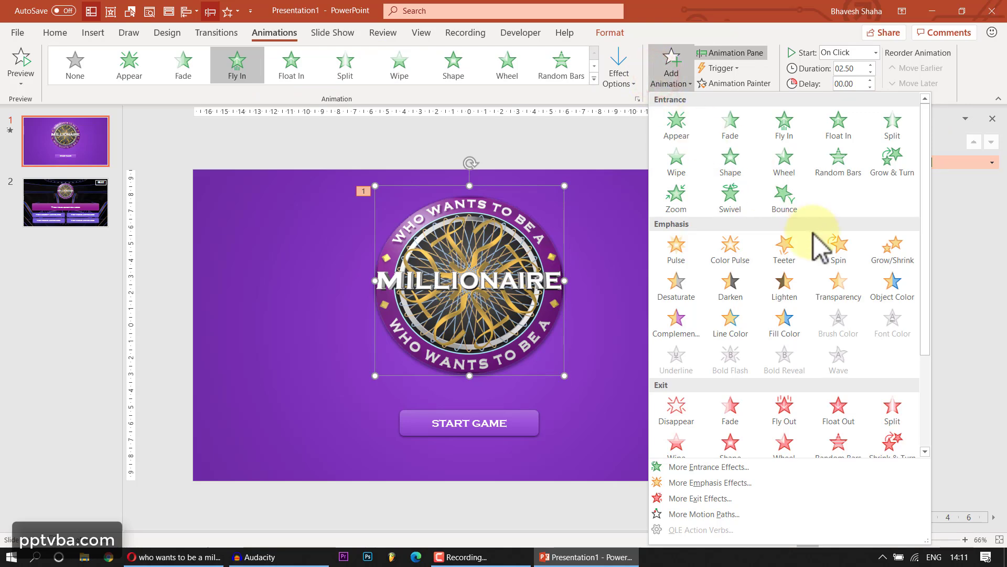
Add a Teeter emphasis to the logo, starting With Previous after a 02.00 delay
click(792, 250)
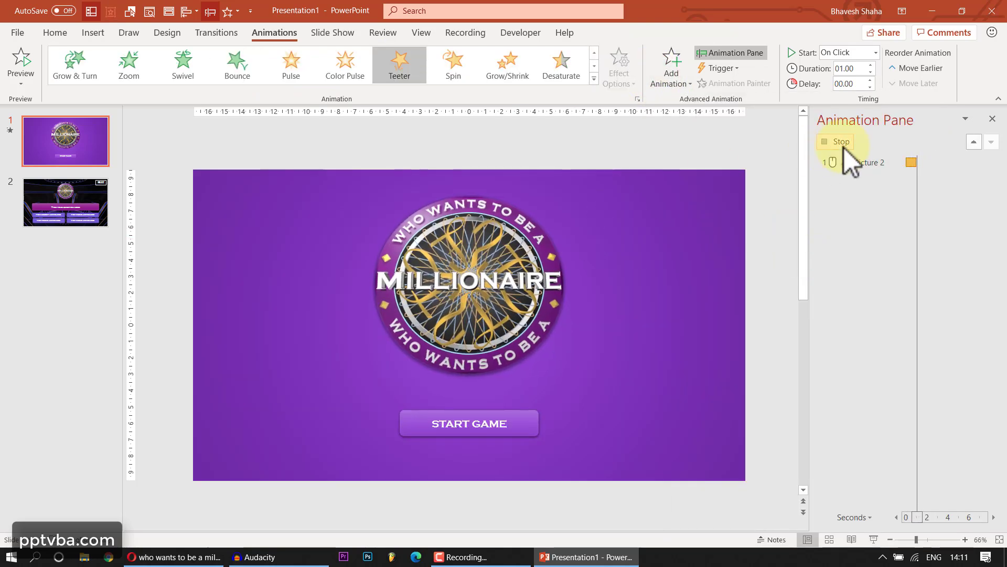
click(846, 177)
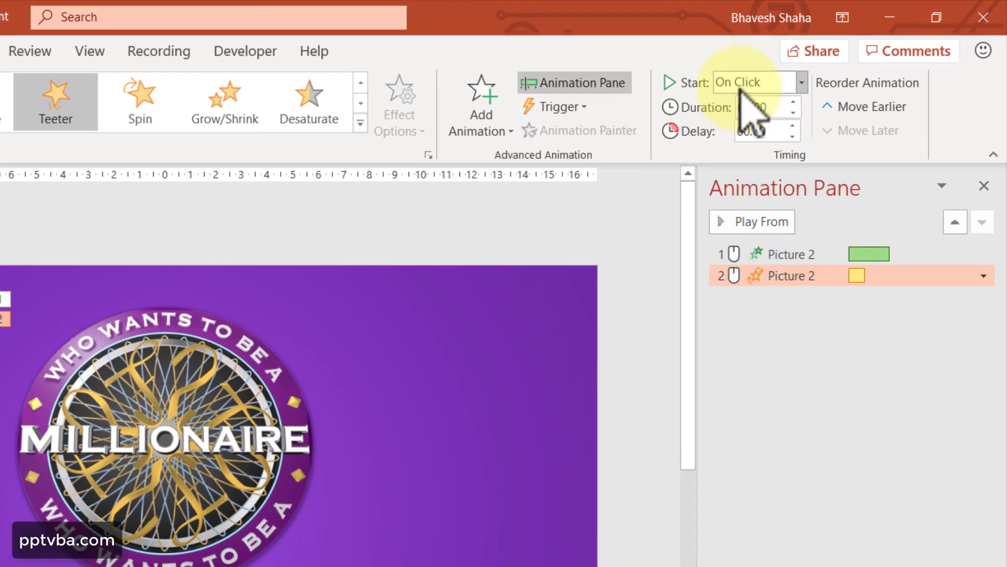
click(837, 55)
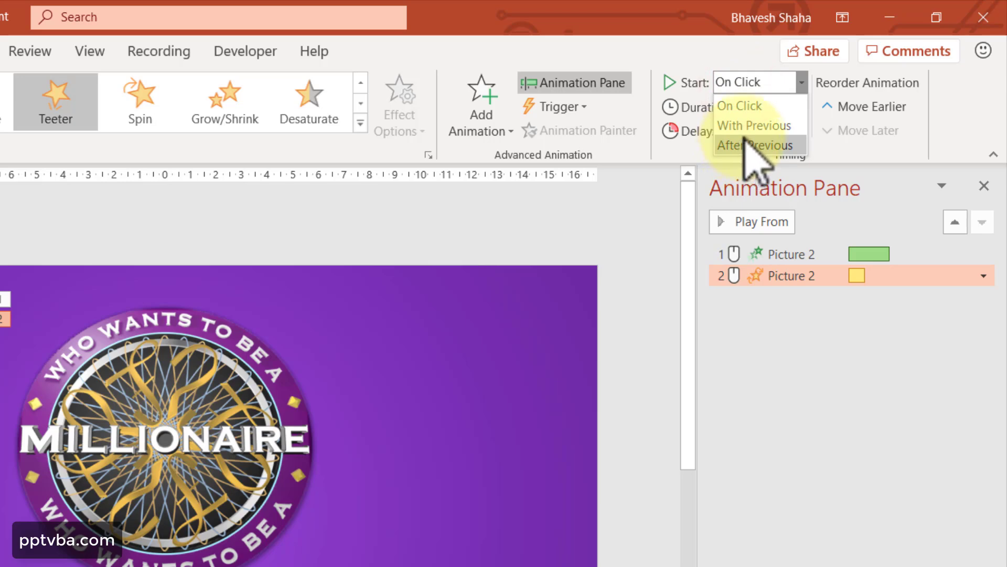
click(751, 125)
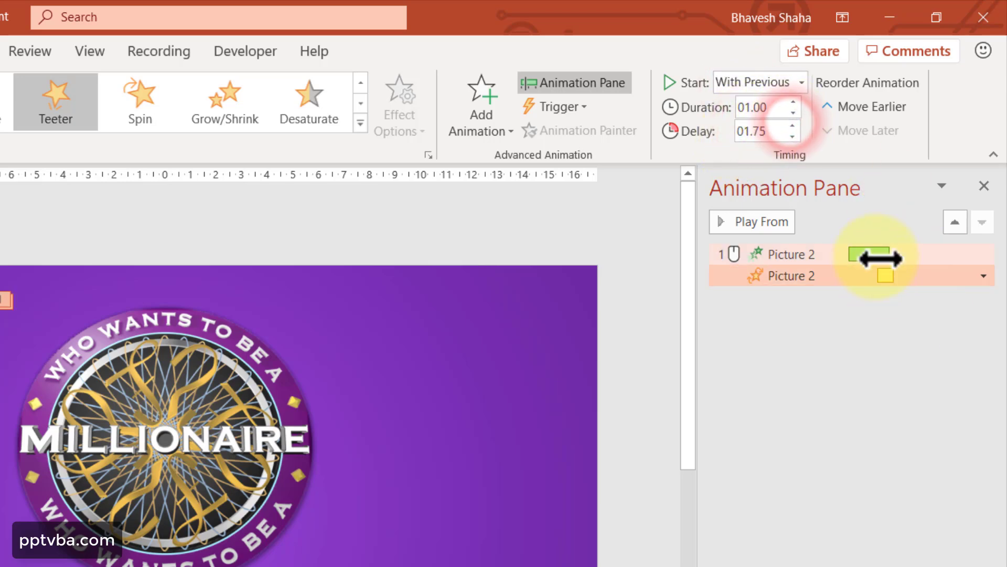
click(795, 126)
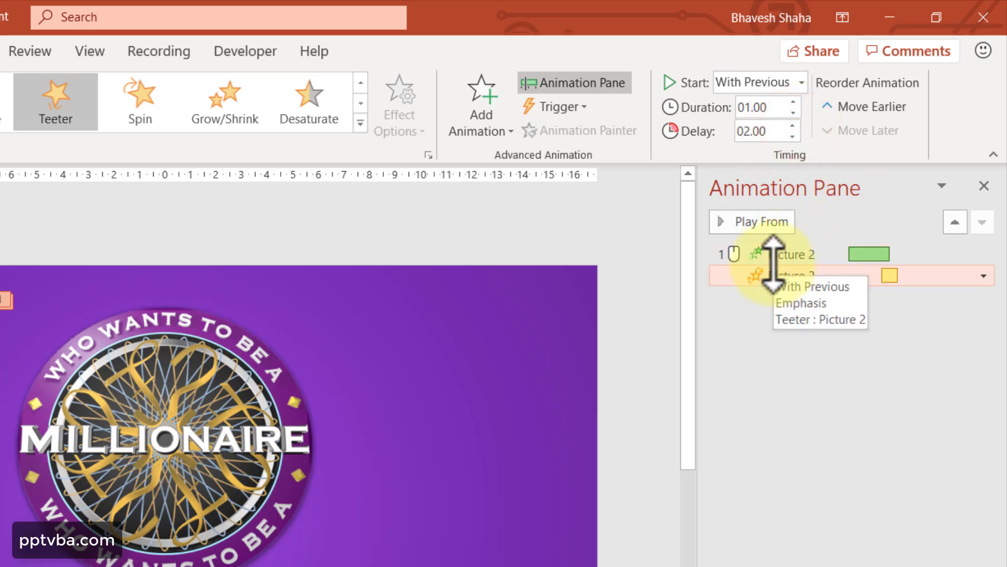
Set the logo's Fly In animation to start With Previous
click(741, 255)
click(772, 84)
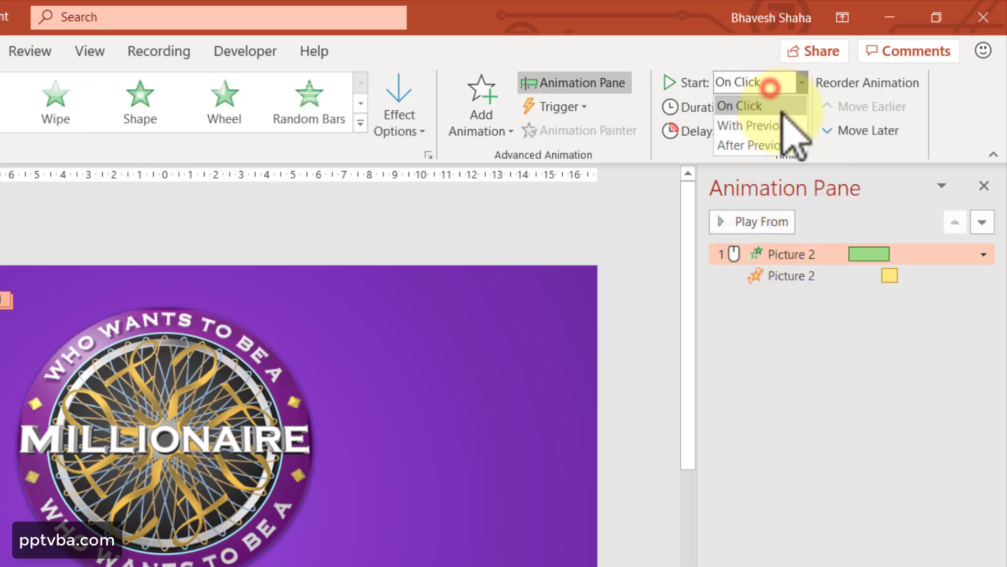
click(785, 125)
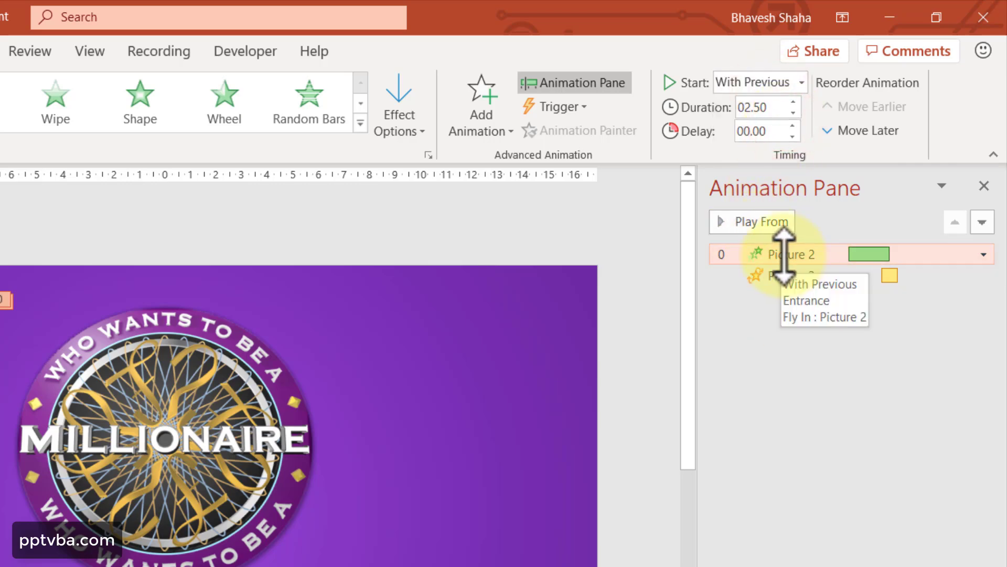
click(321, 405)
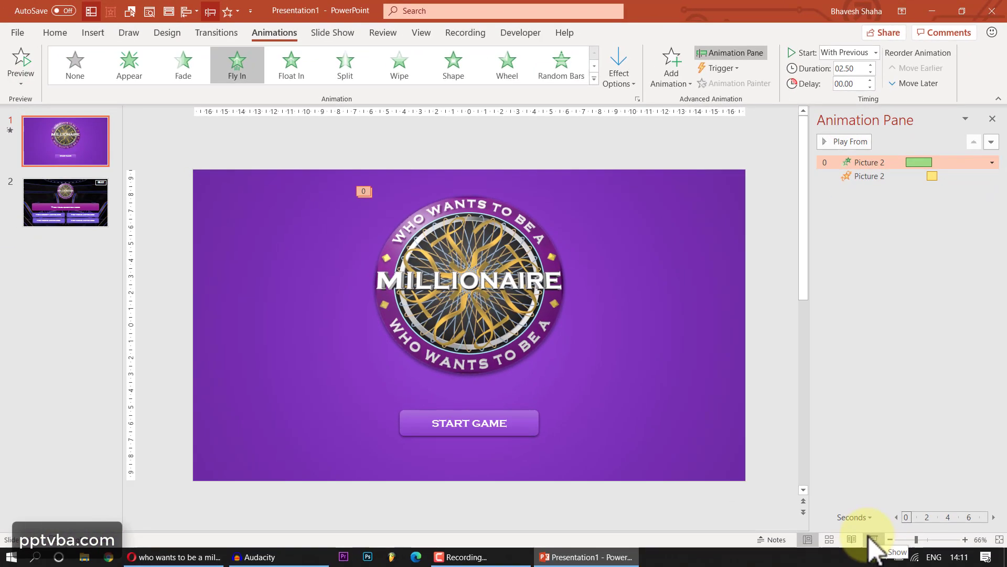
Play the title slide as a slide show to watch the logo animation, then select the logo
click(870, 538)
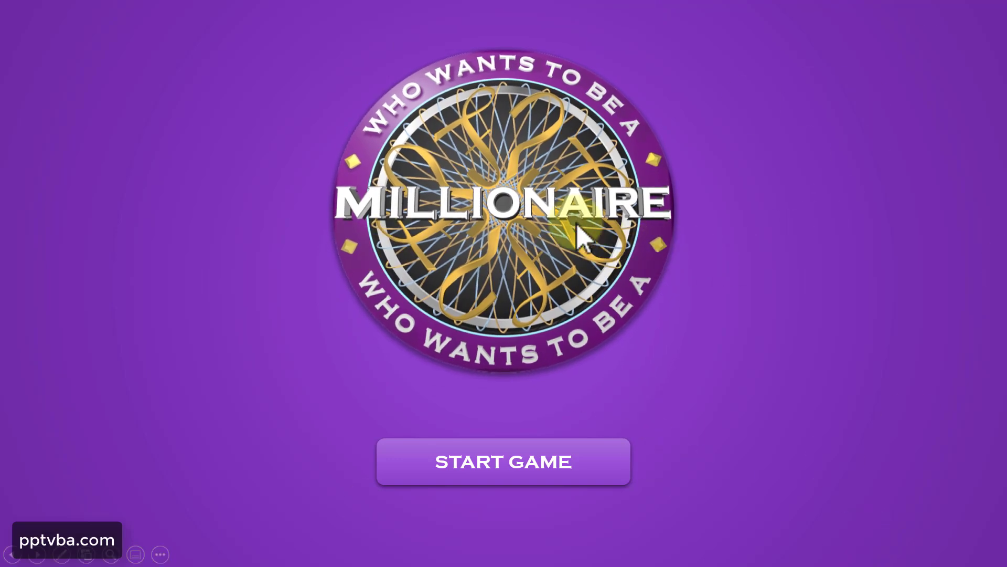
key(Escape)
click(530, 270)
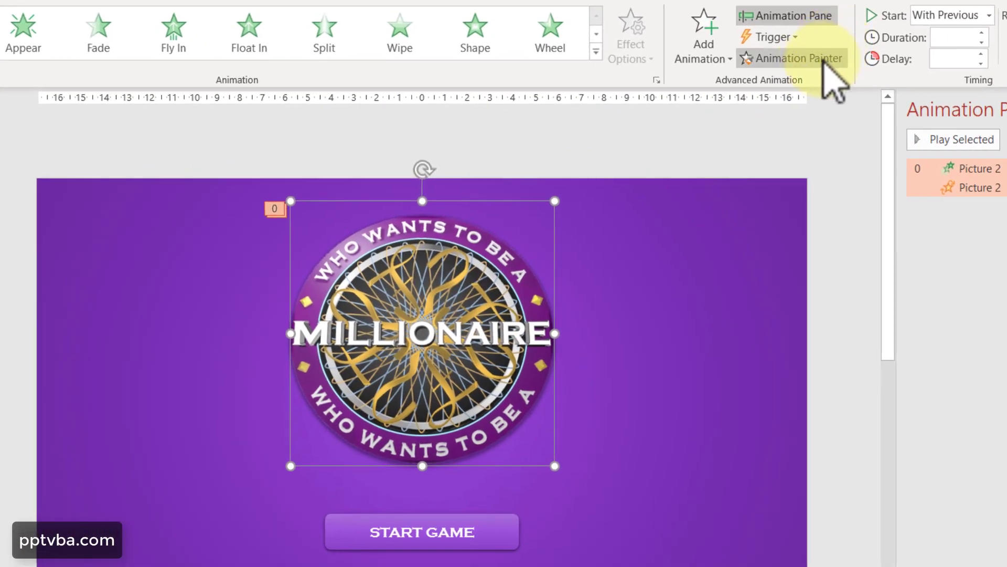
Paint the logo's animations onto START GAME and make its fly-in come from the bottom
click(397, 541)
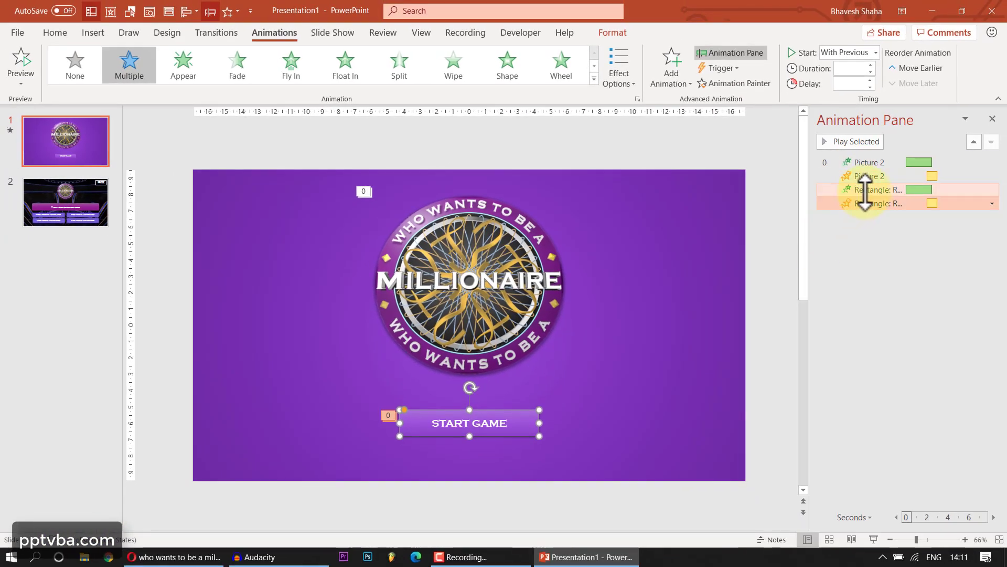
click(864, 190)
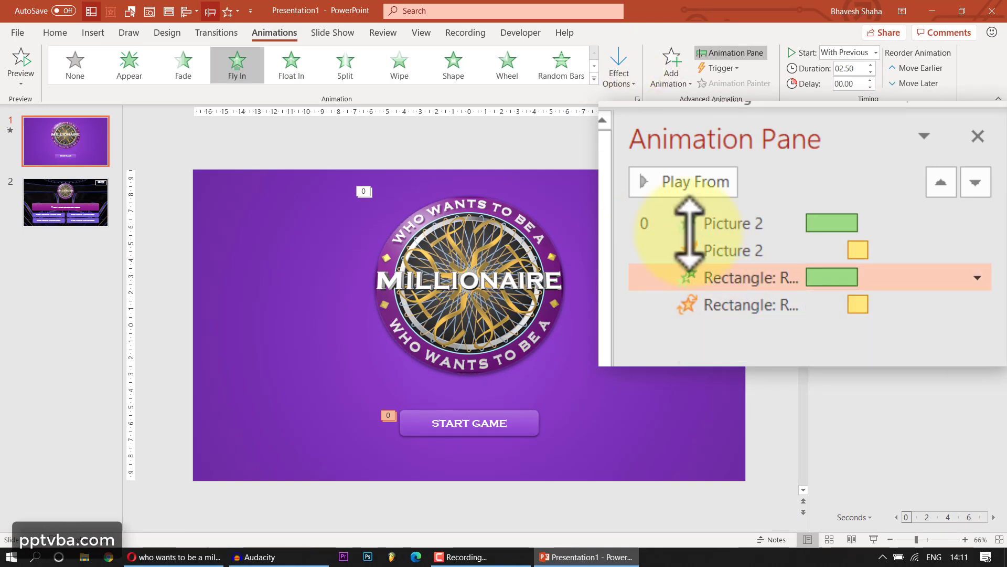
click(761, 278)
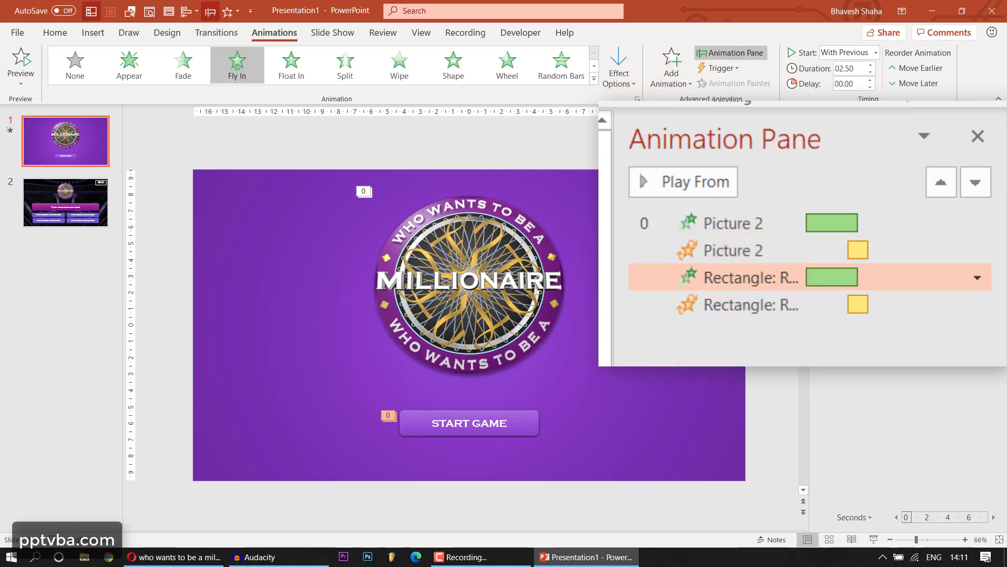
click(618, 79)
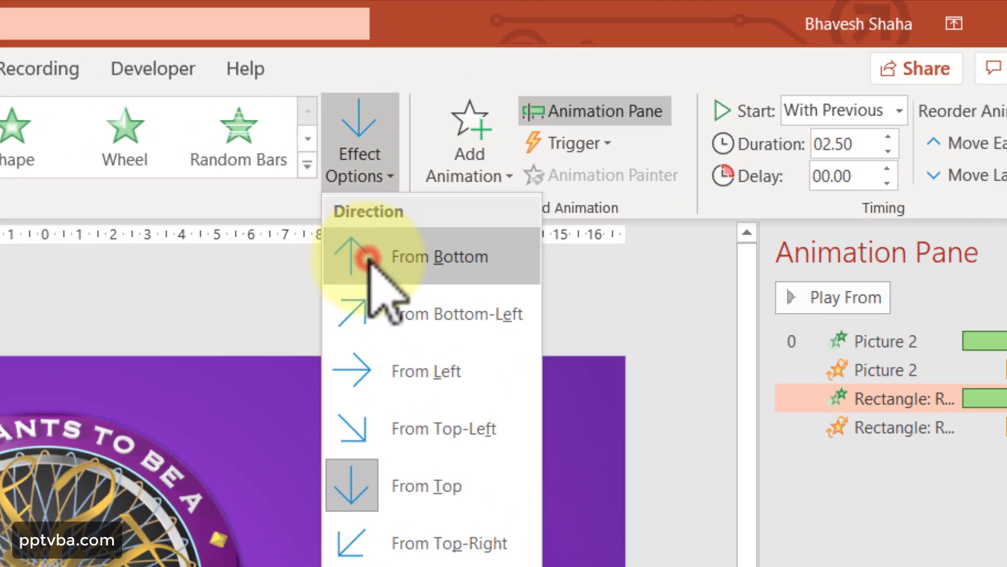
click(623, 124)
Test the show with F5 from the title slide through to the question slide
key(F5)
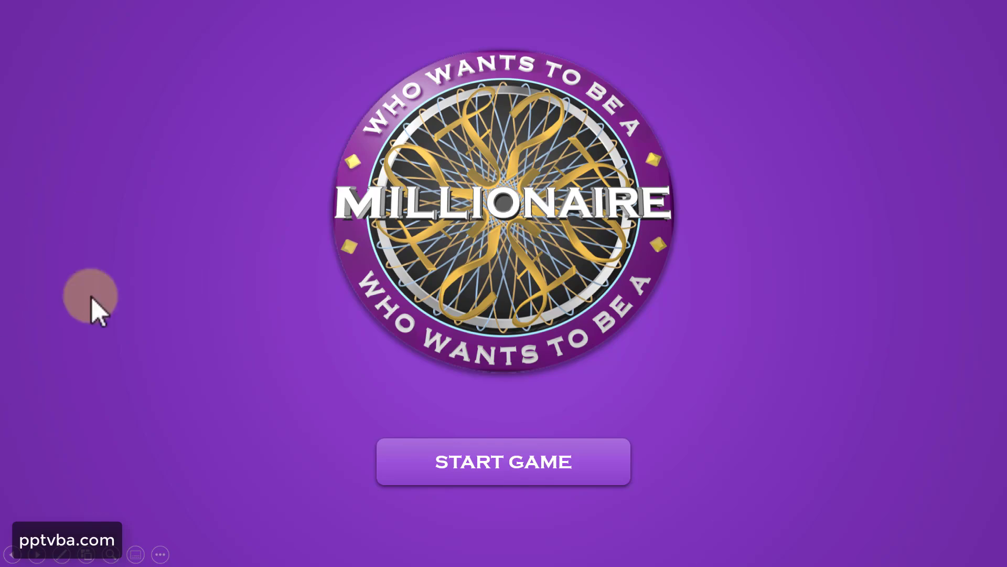
click(793, 137)
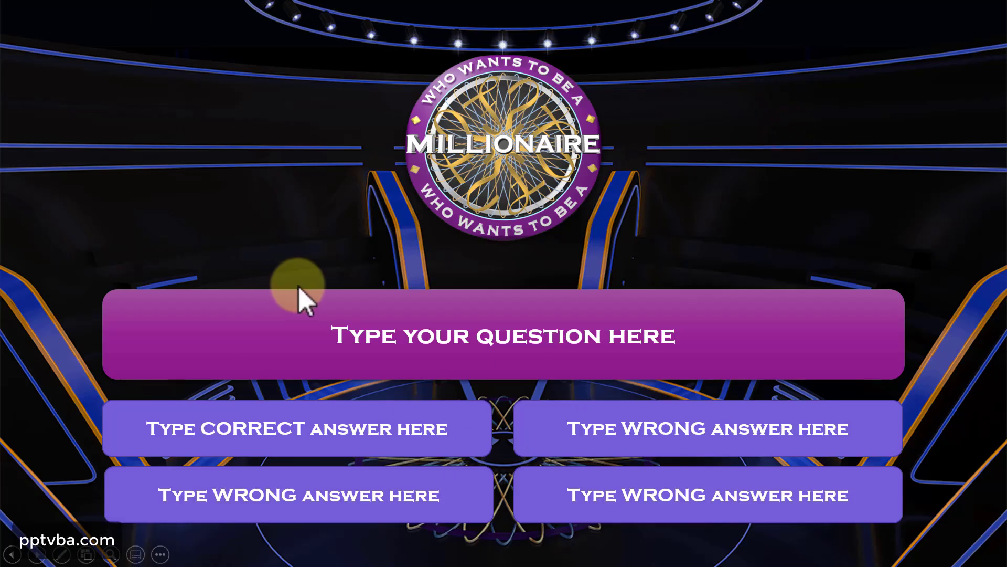
key(Escape)
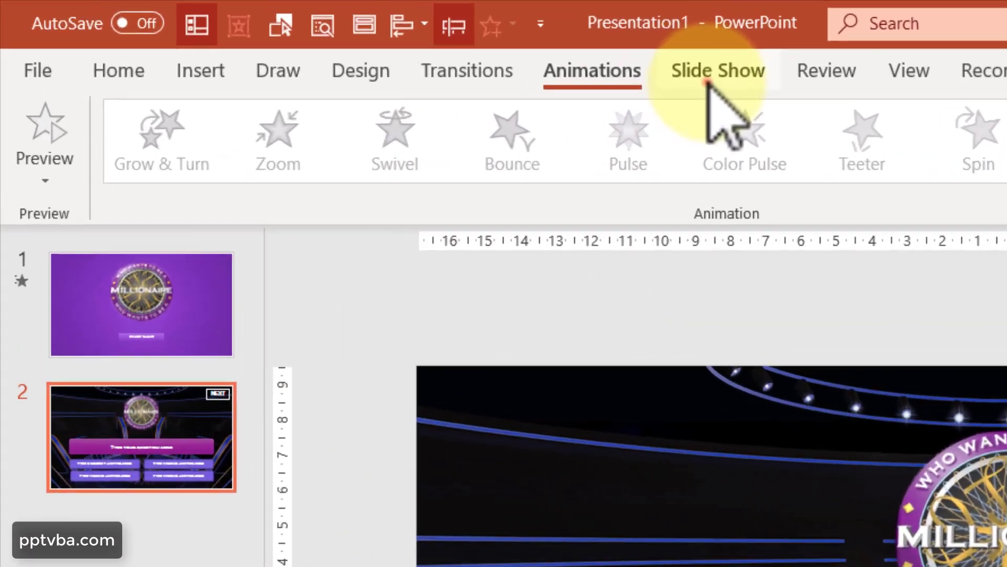
click(331, 33)
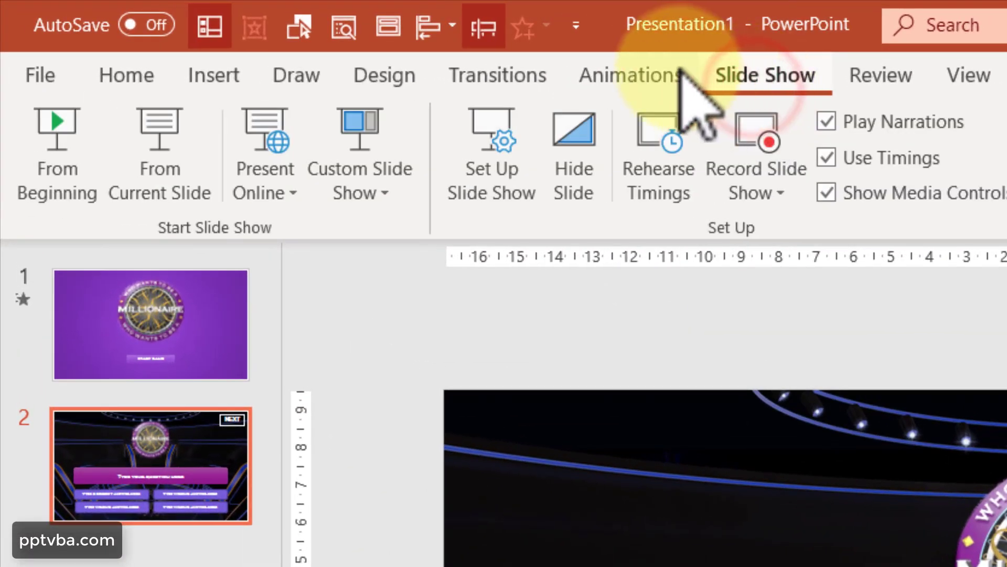
Set the show type to Browsed at a kiosk (full screen) and return to slide 1
click(481, 174)
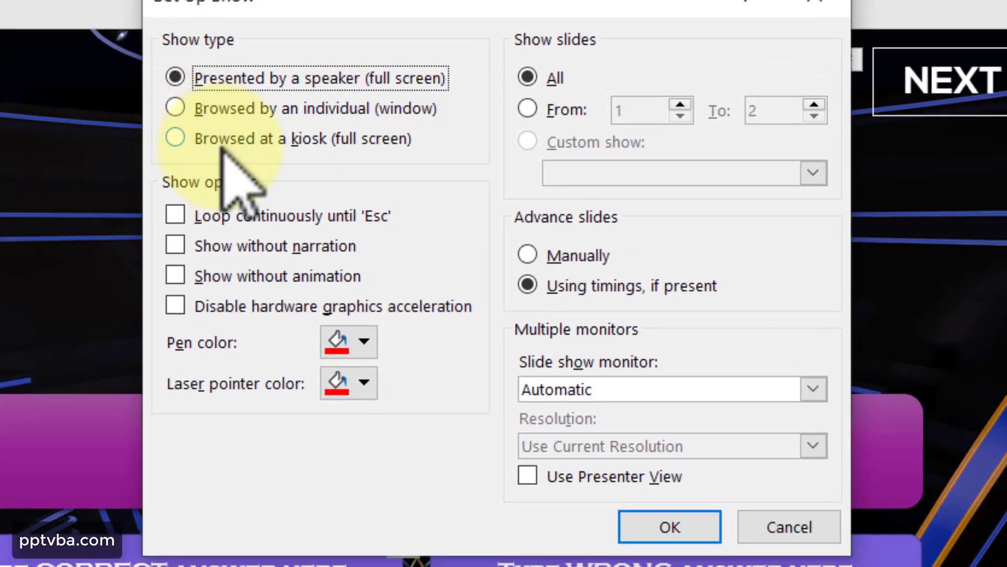
click(196, 138)
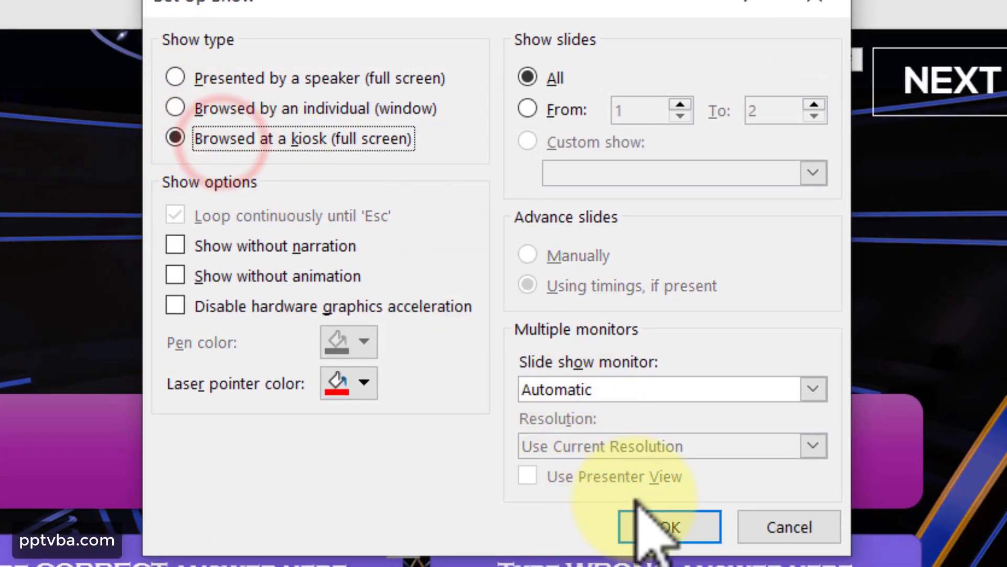
click(651, 524)
click(52, 146)
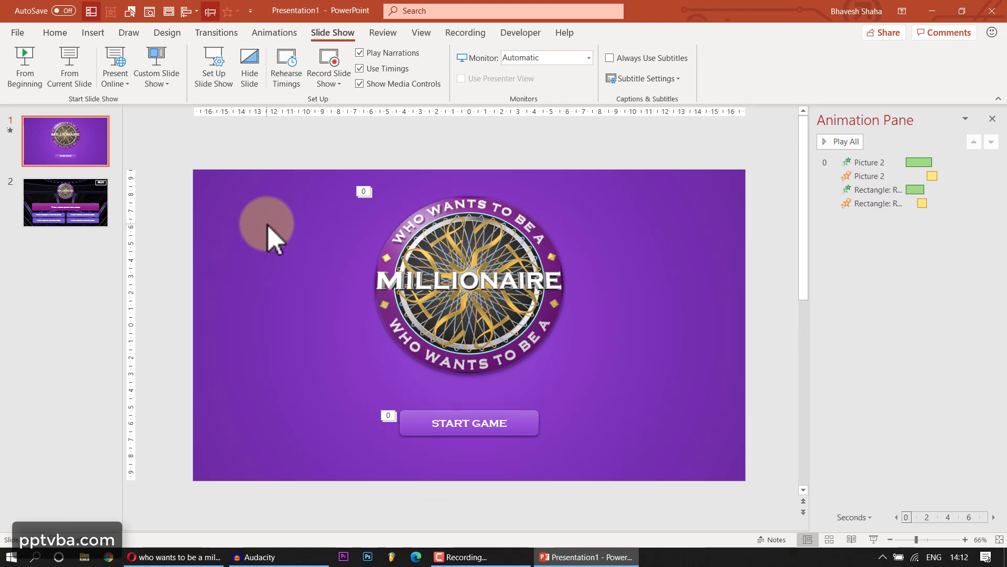
Give START GAME a Hyperlink to: Next Slide action, then go to slide 2
click(405, 415)
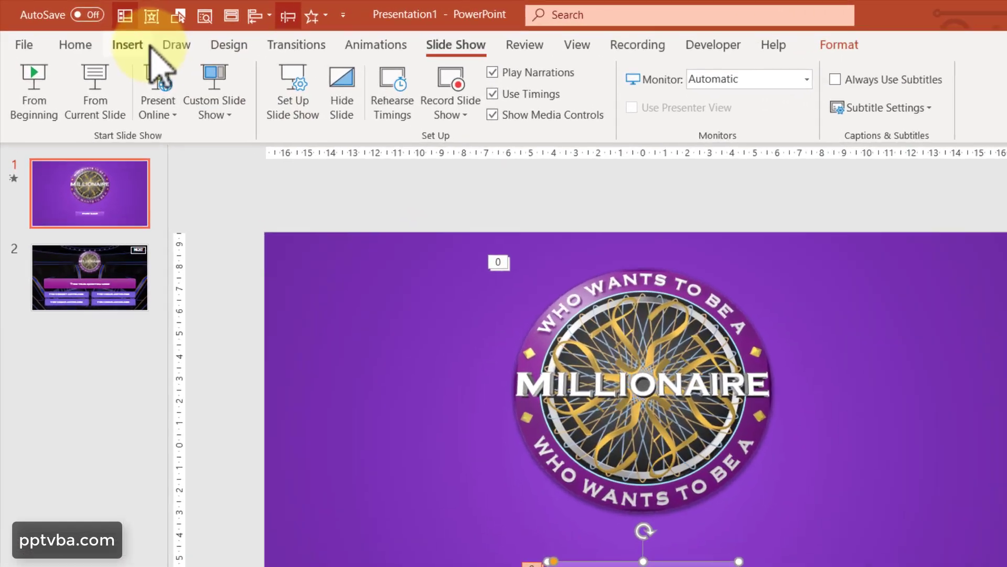
click(99, 33)
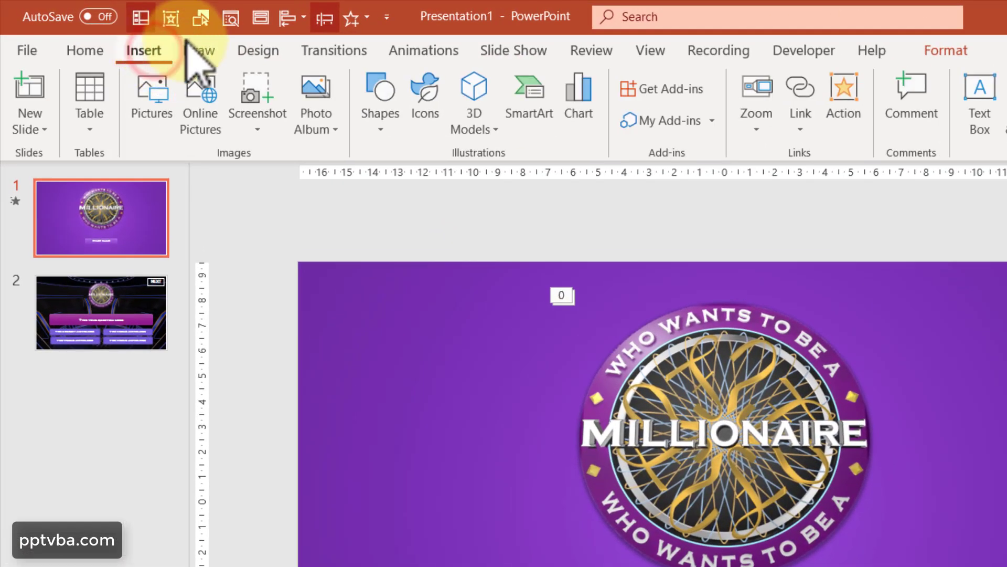
click(853, 84)
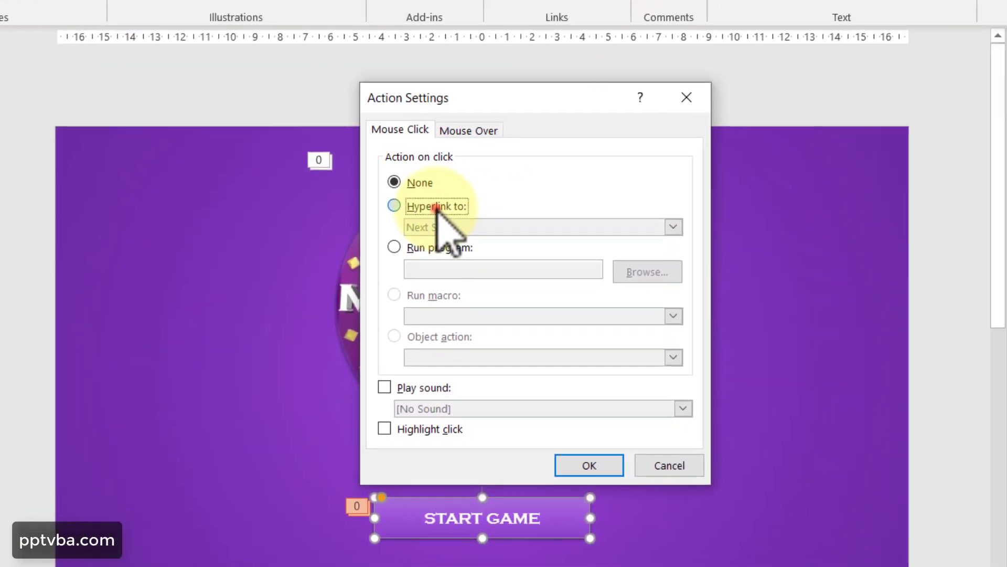
click(677, 386)
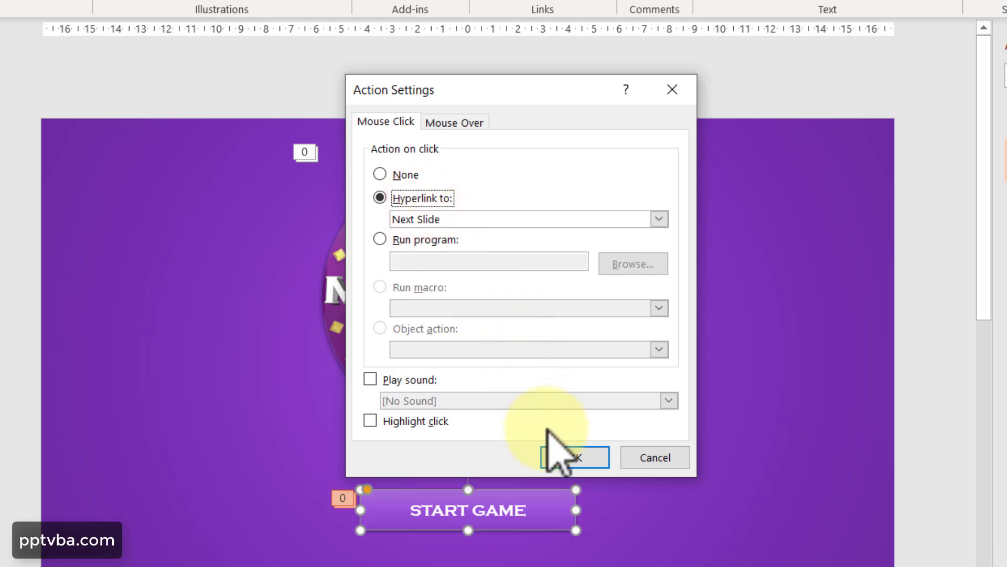
click(569, 456)
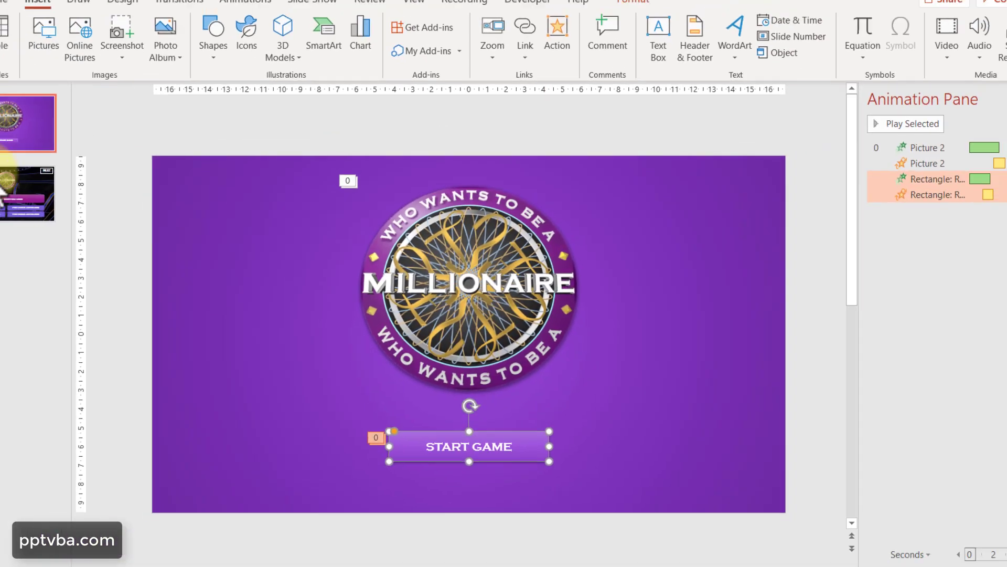
click(52, 189)
Apply and preview a Morph transition on slide 2, then drag the background picture up and right
click(220, 33)
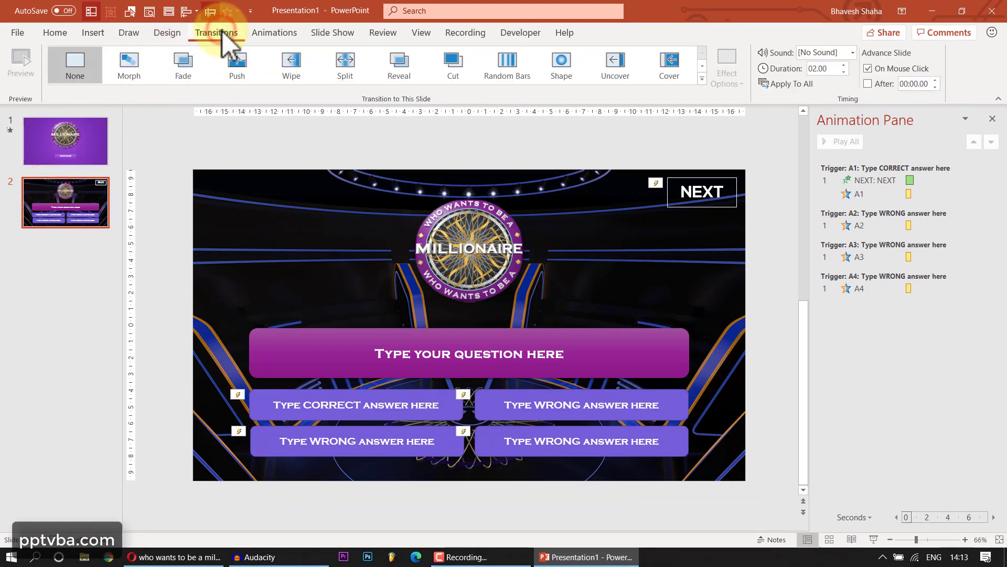
click(128, 65)
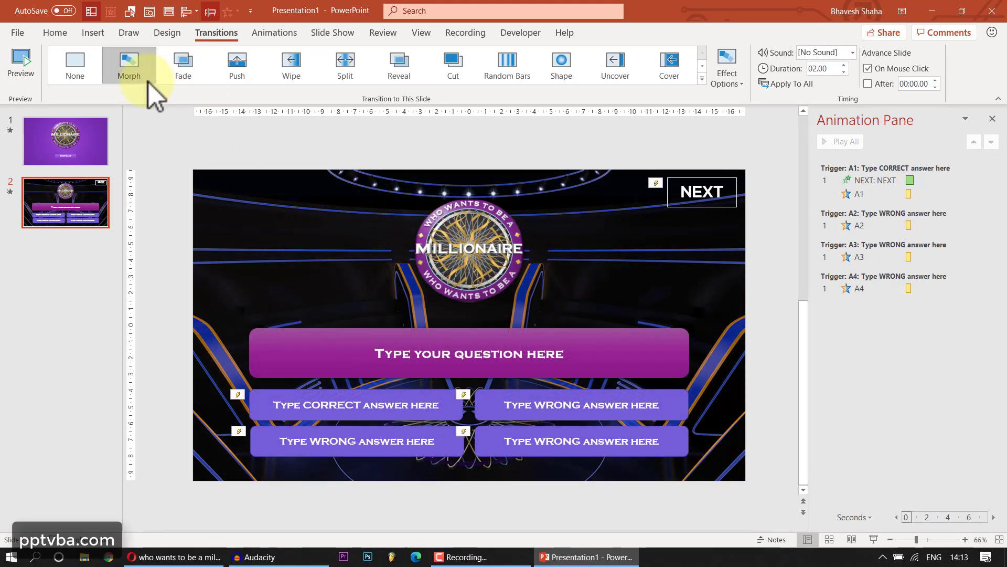
click(149, 83)
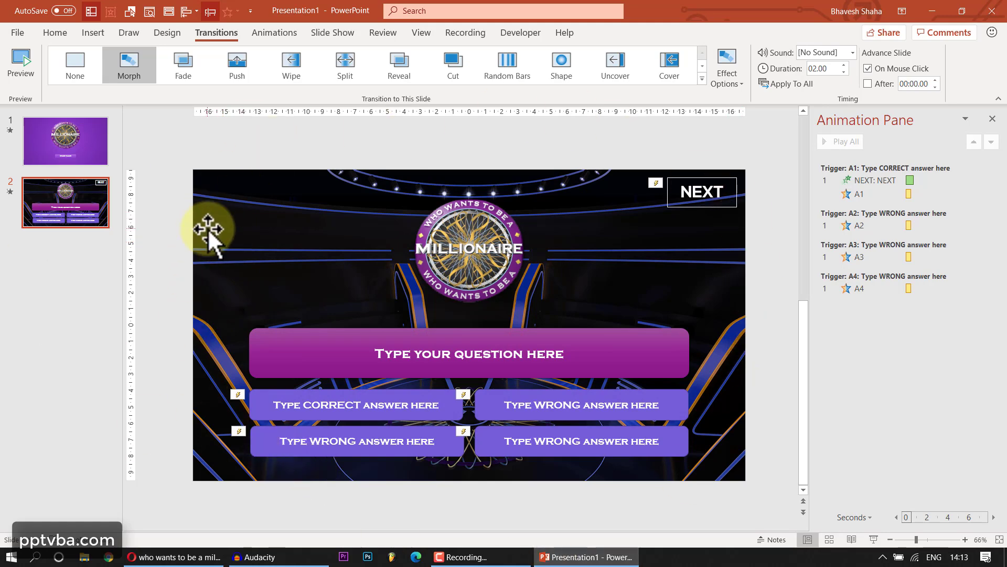
drag(208, 228, 297, 195)
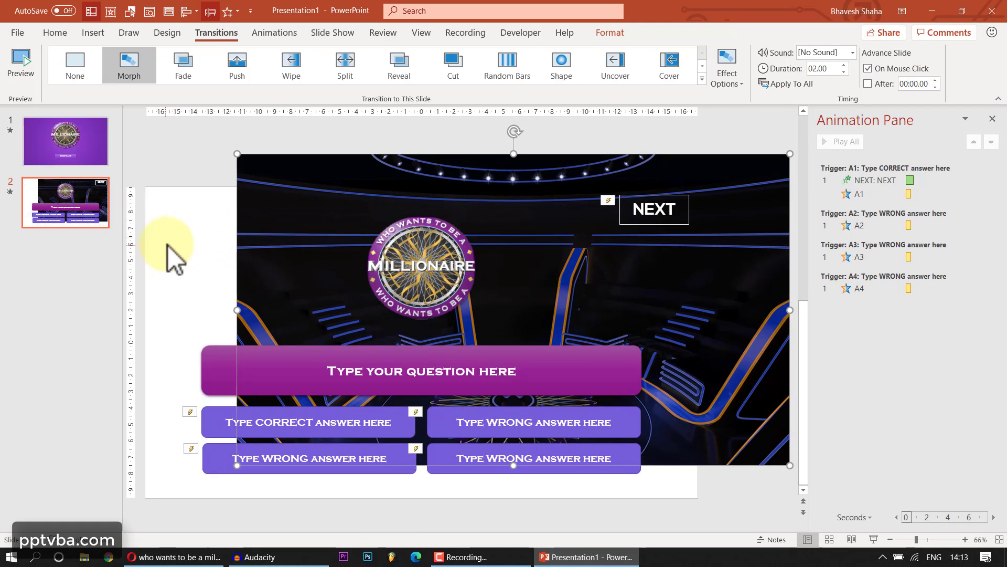
Fill the question slide's background with a purple radial gradient from Format Background
right_click(174, 219)
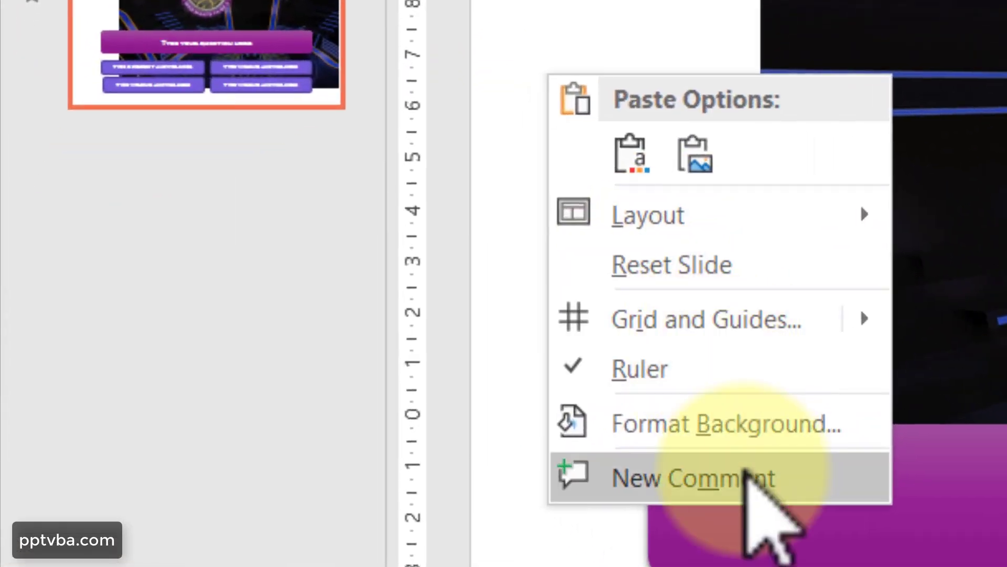
click(751, 428)
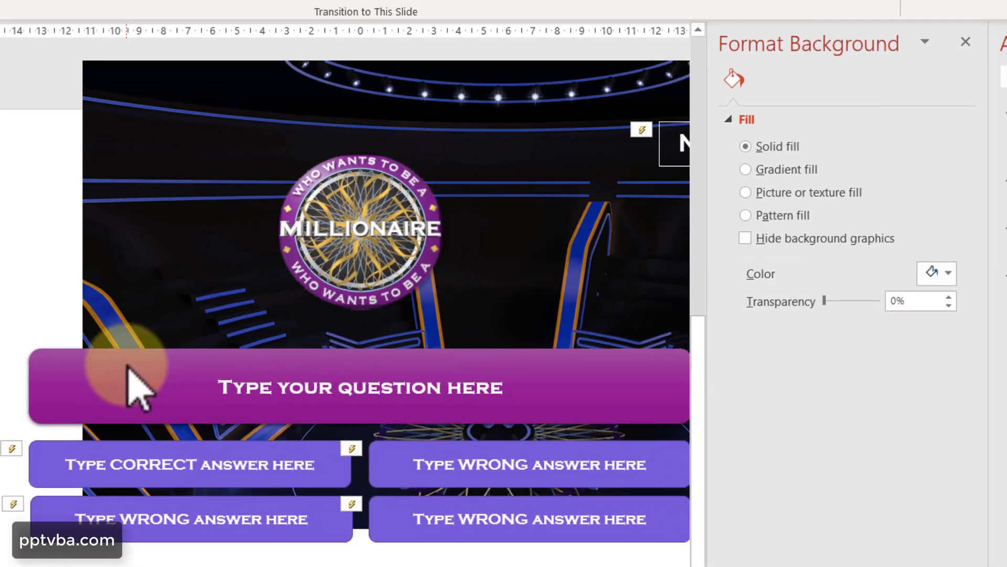
click(800, 168)
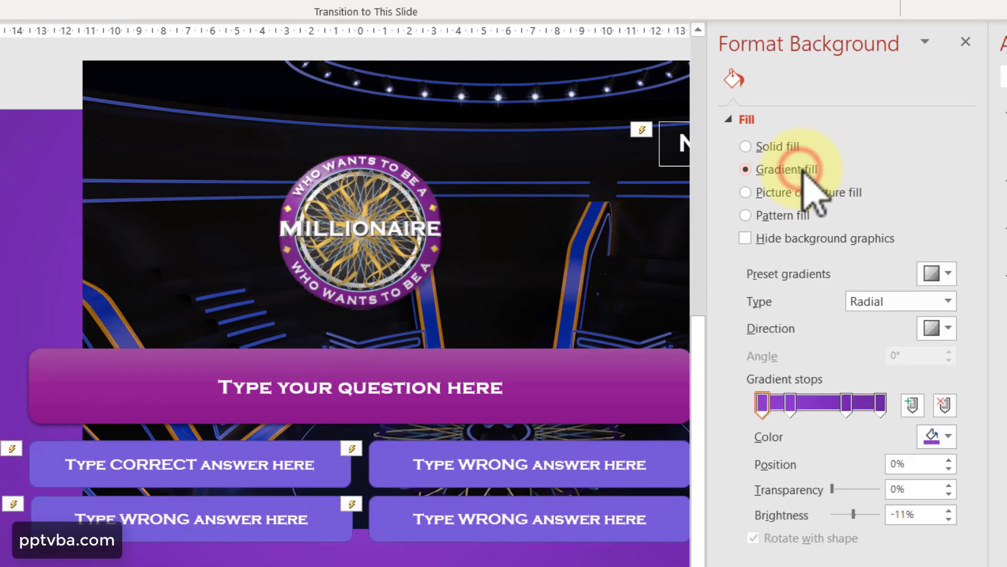
click(948, 273)
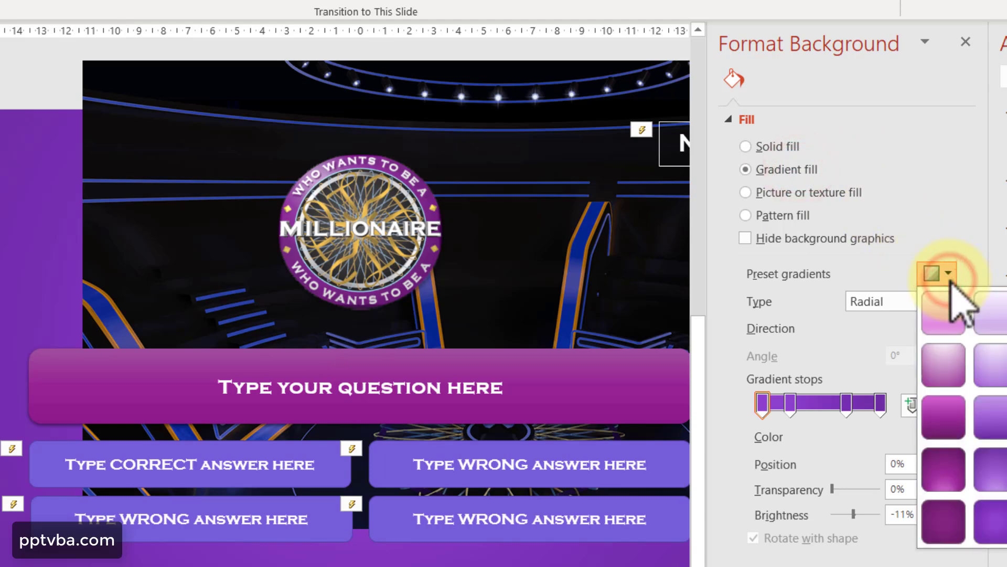
click(948, 274)
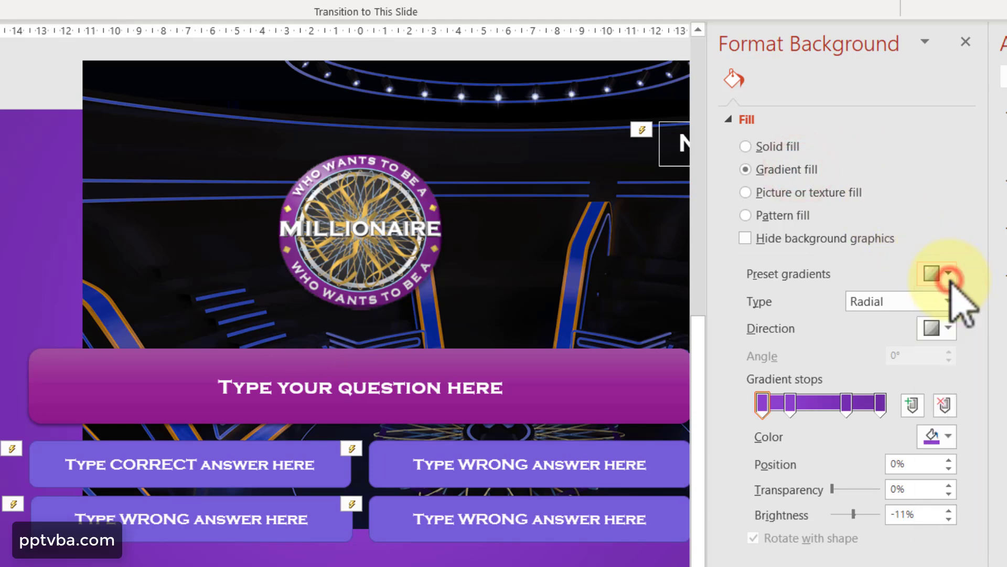
Nudge the background picture back so it sits flush with the slide edges
click(967, 44)
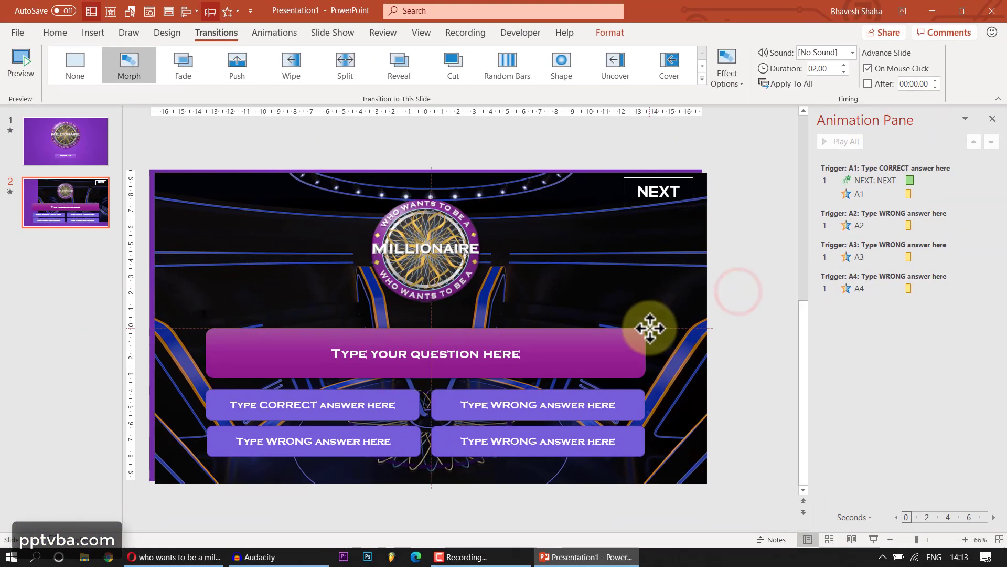
drag(650, 329, 646, 326)
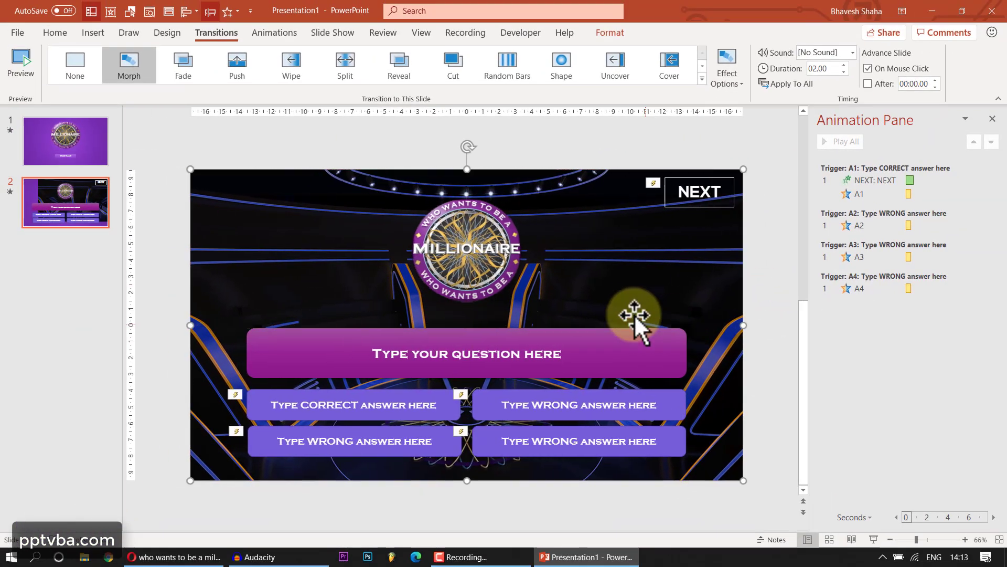
click(61, 142)
click(881, 539)
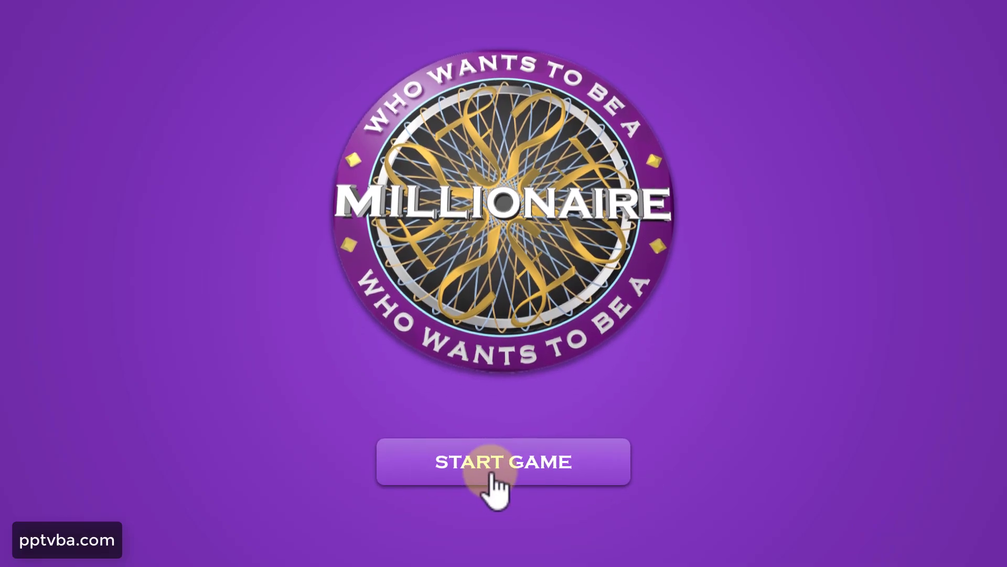
click(491, 475)
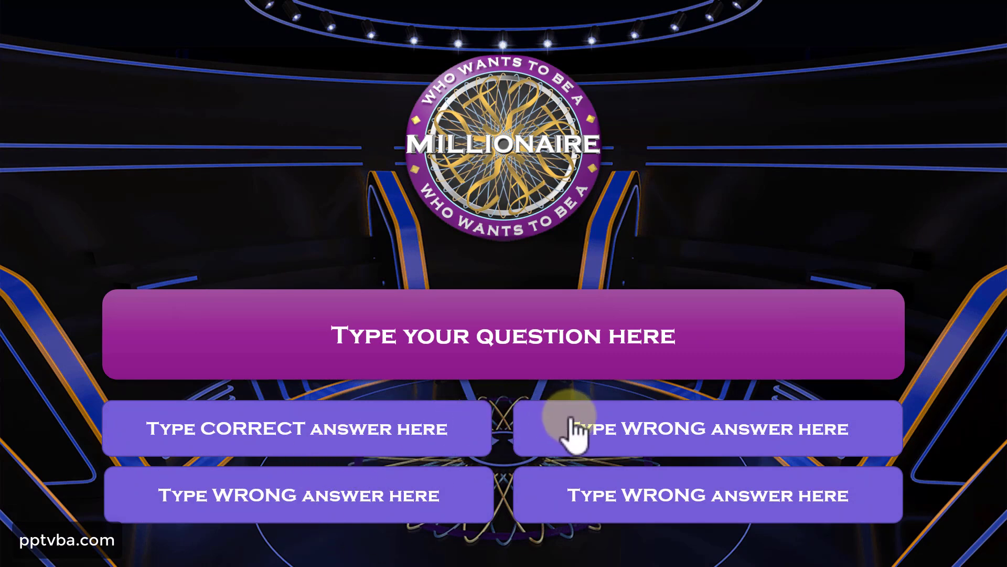
click(657, 504)
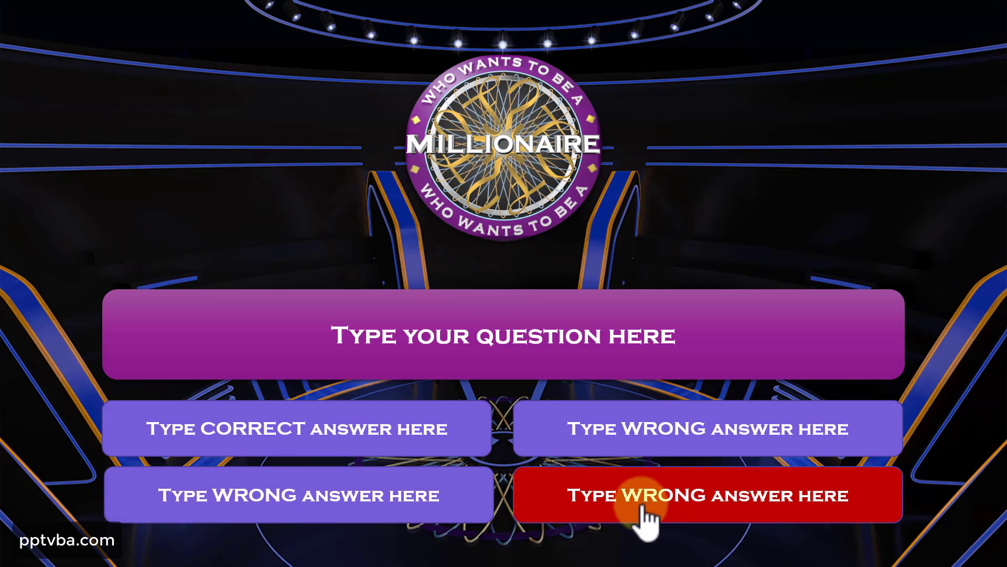
key(Escape)
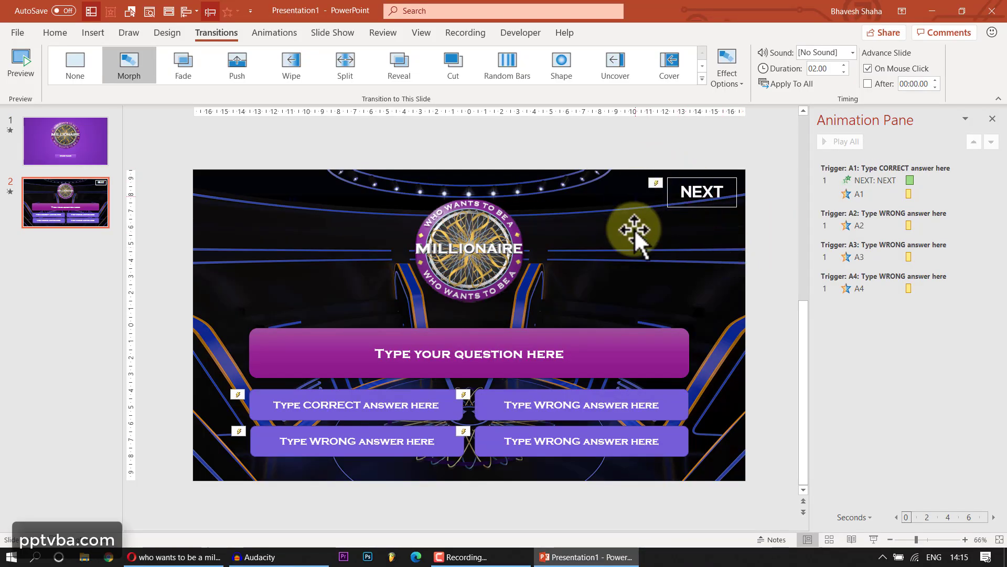
Select the whole NEXT box and Ctrl+Shift-drag an aligned copy directly below it
click(777, 247)
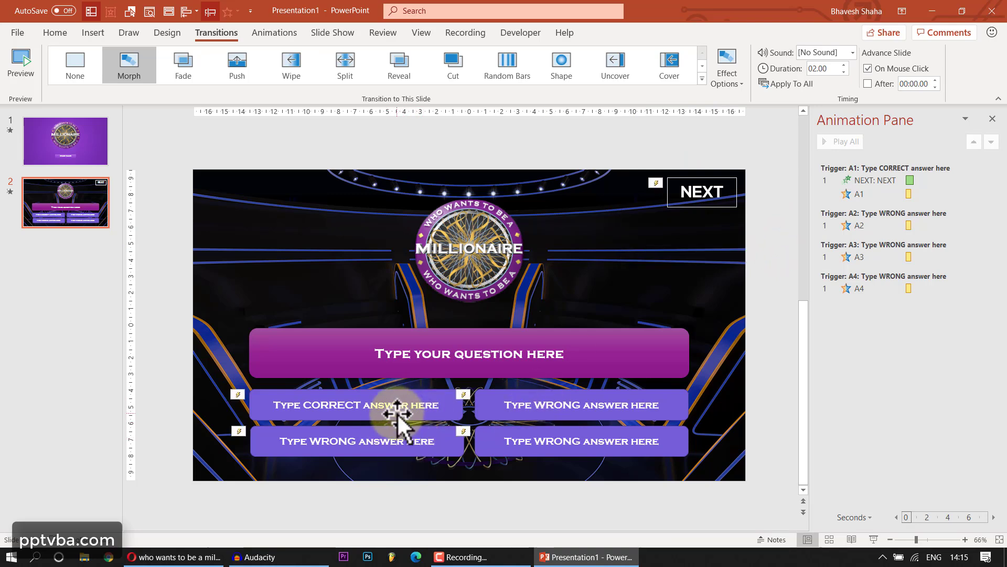
click(700, 185)
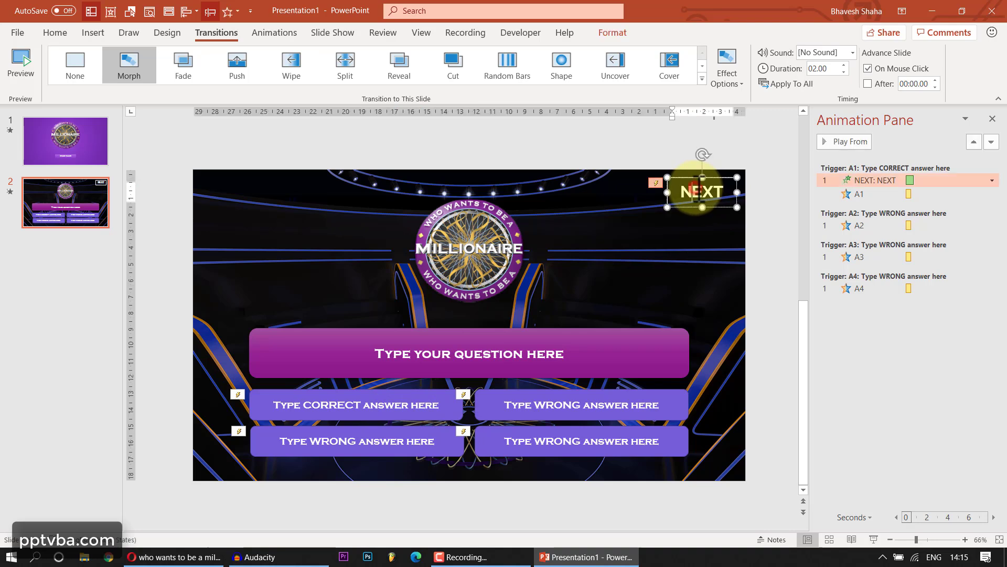
click(684, 210)
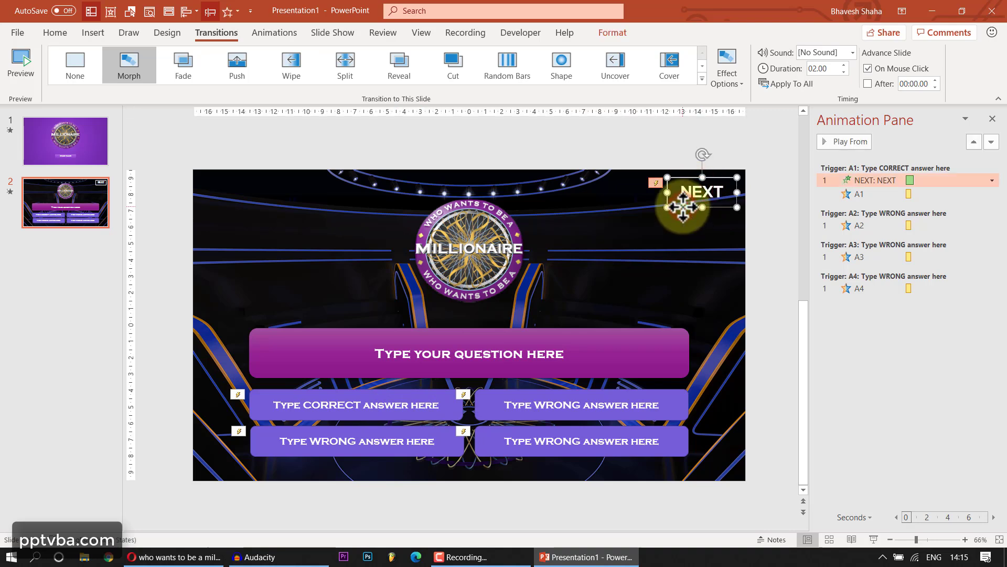
key(ctrl+shift)
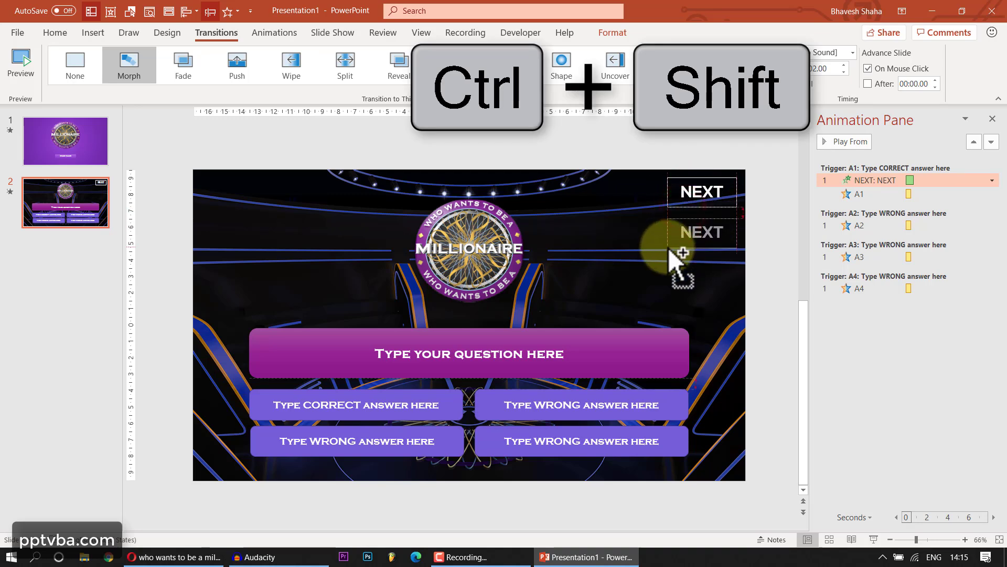
drag(669, 247, 669, 247)
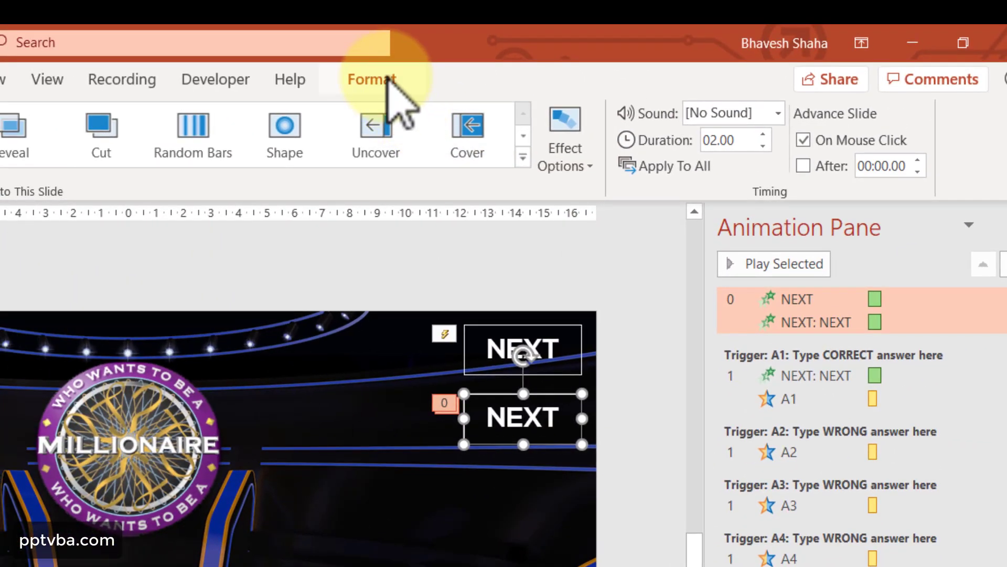
Rename the copied NEXT object to ANSWER in the Selection Pane
click(388, 78)
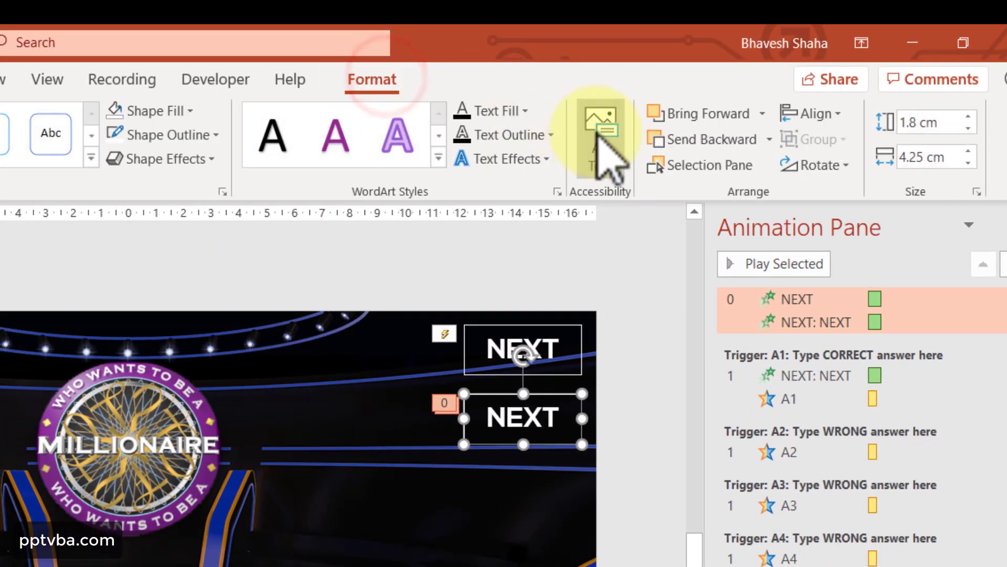
click(676, 165)
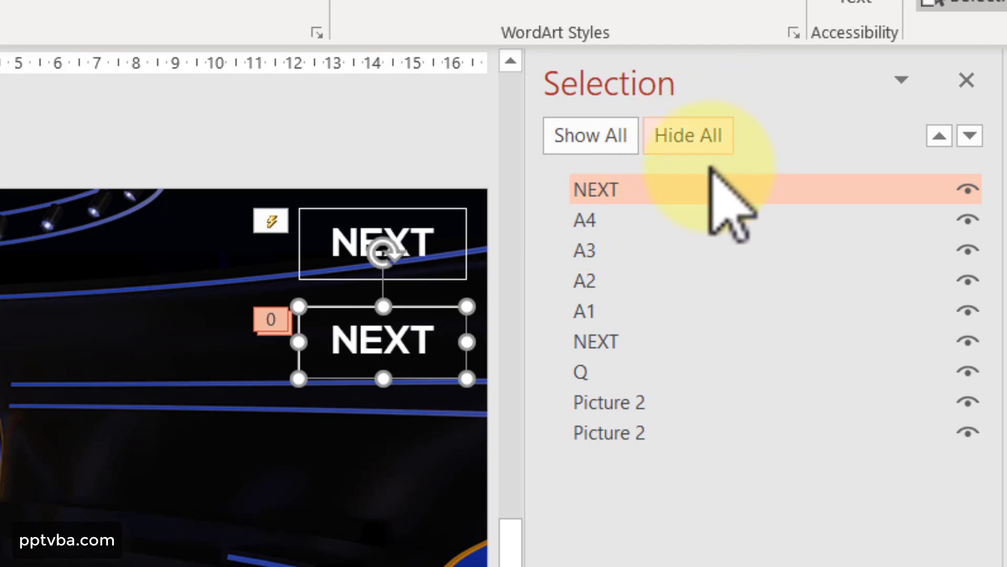
click(698, 190)
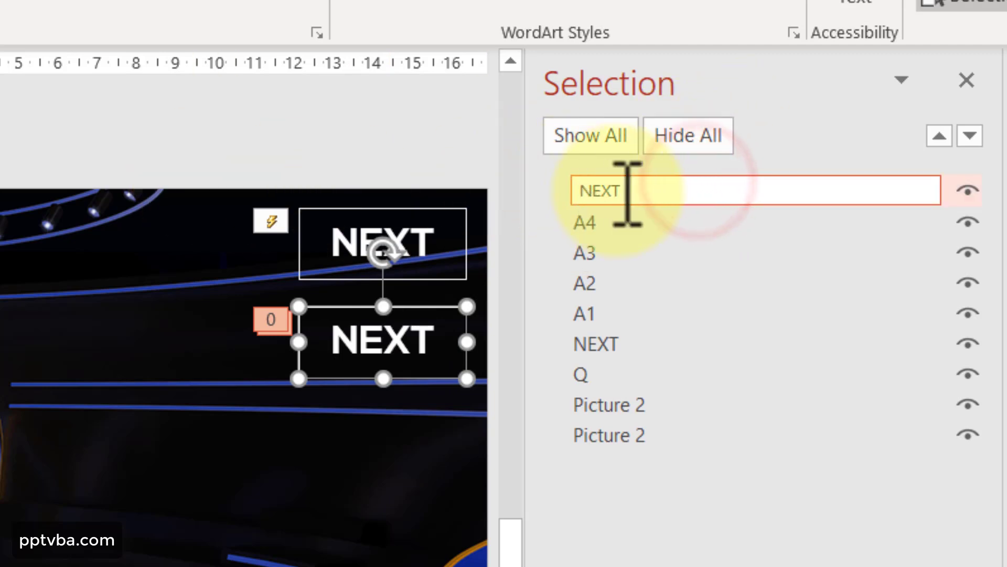
double_click(624, 190)
text(ANSWER)
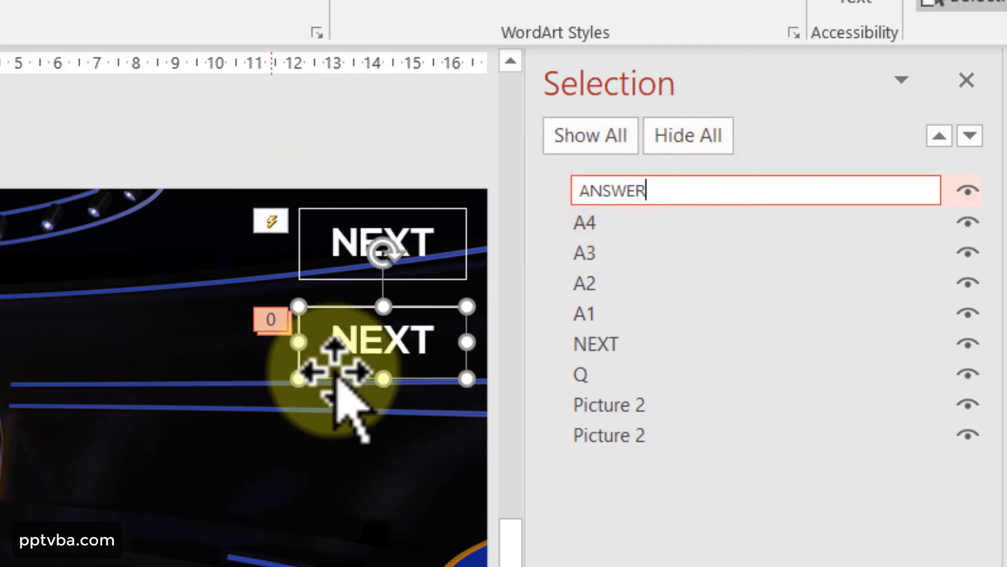
Retype the copy's text as ANSWER, shrink it, and position it above NEXT at top right
click(383, 351)
text(ANSWER)
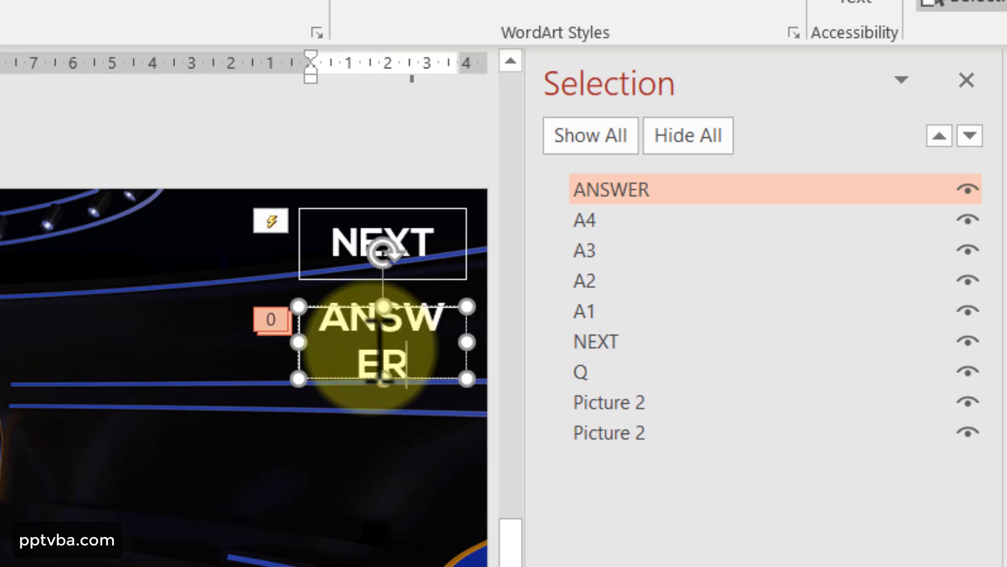
key(ctrl+a)
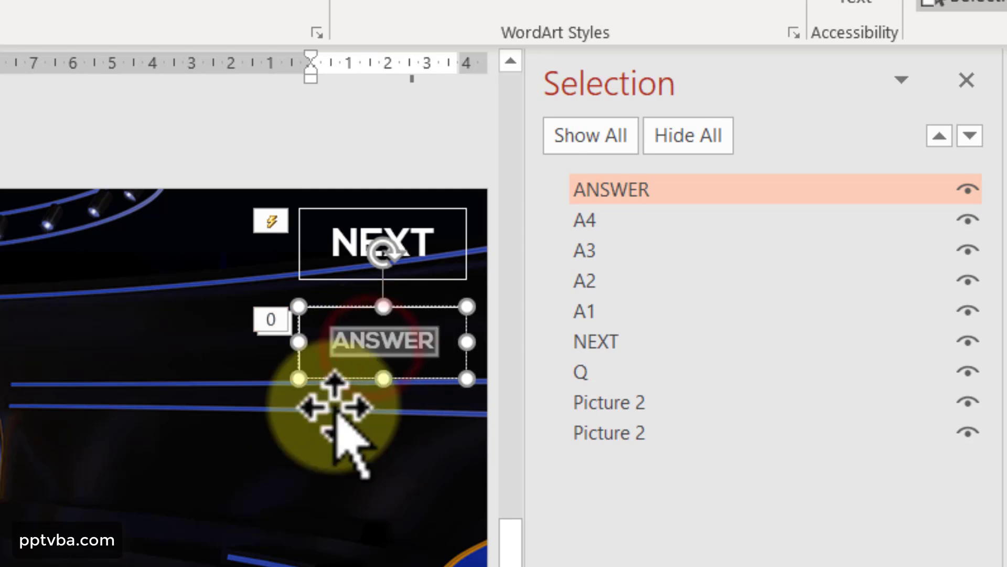
drag(344, 378, 374, 179)
shift+click(461, 224)
drag(460, 224, 435, 205)
click(669, 186)
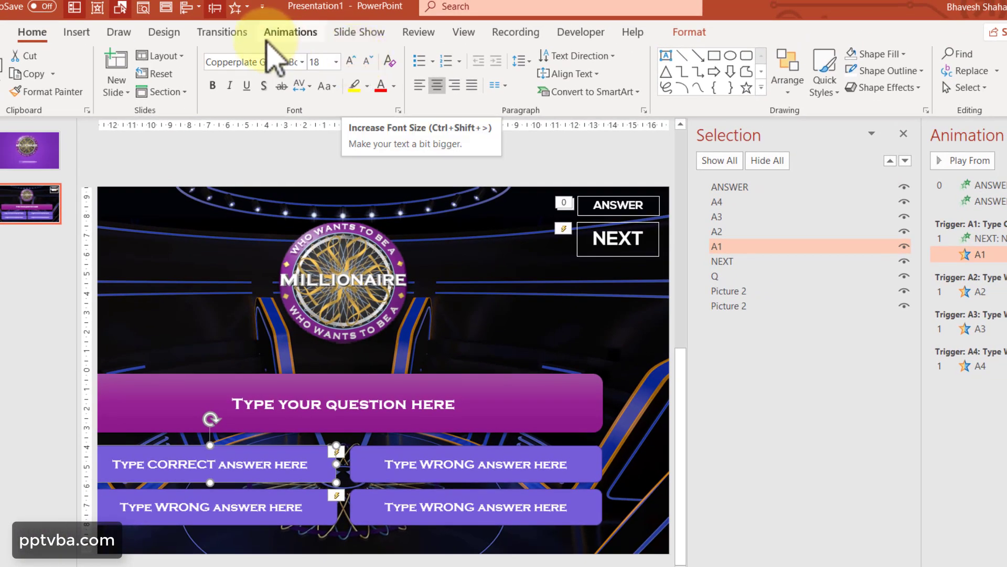
Add a green Fill Color emphasis to answer box A1 lasting 0.75 seconds
click(269, 37)
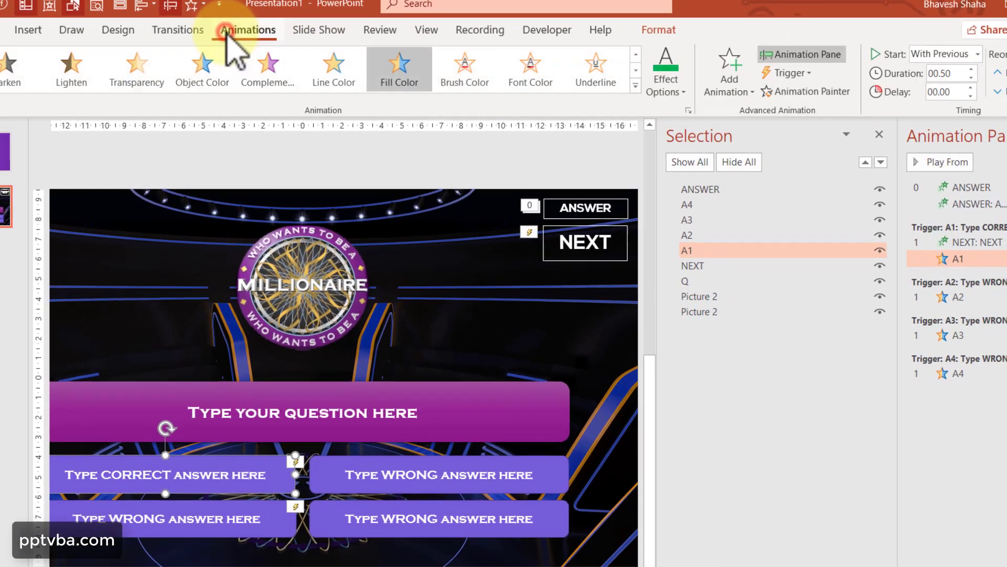
click(729, 77)
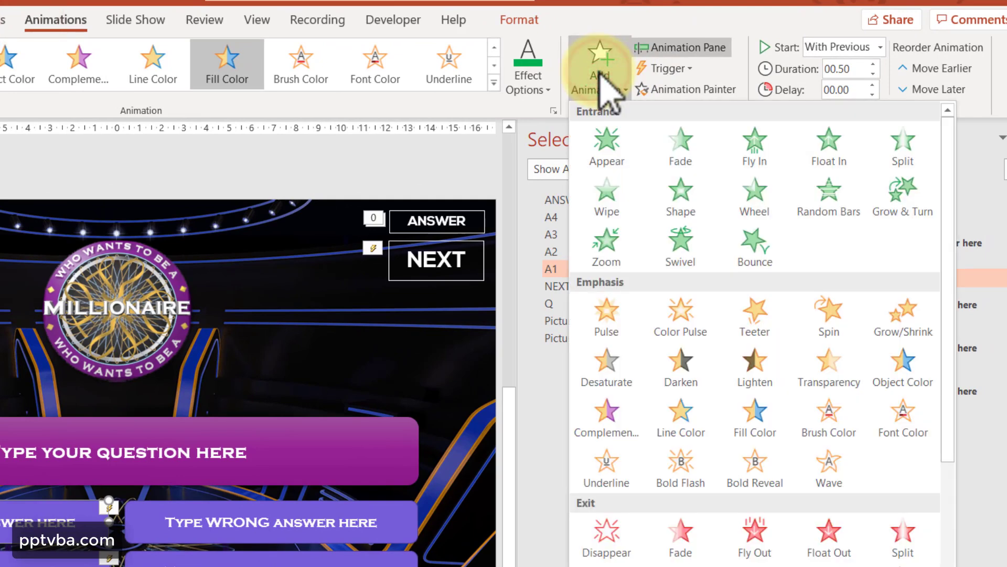
click(759, 421)
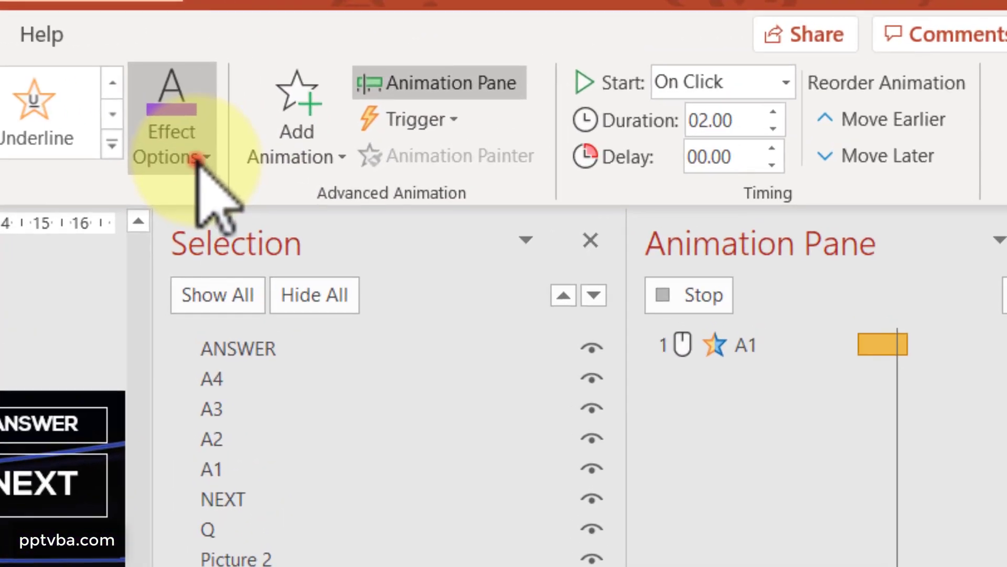
click(541, 92)
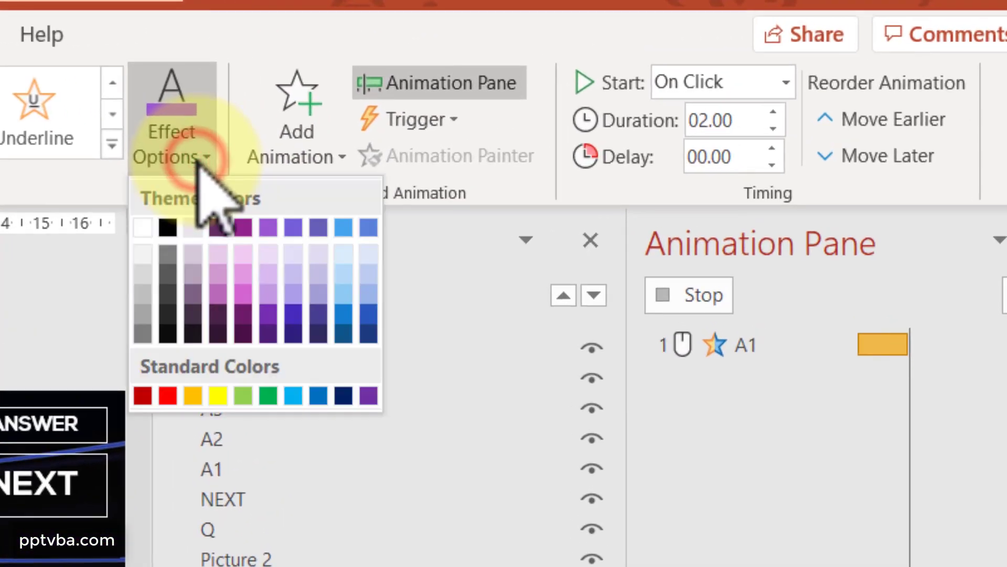
click(268, 396)
click(773, 129)
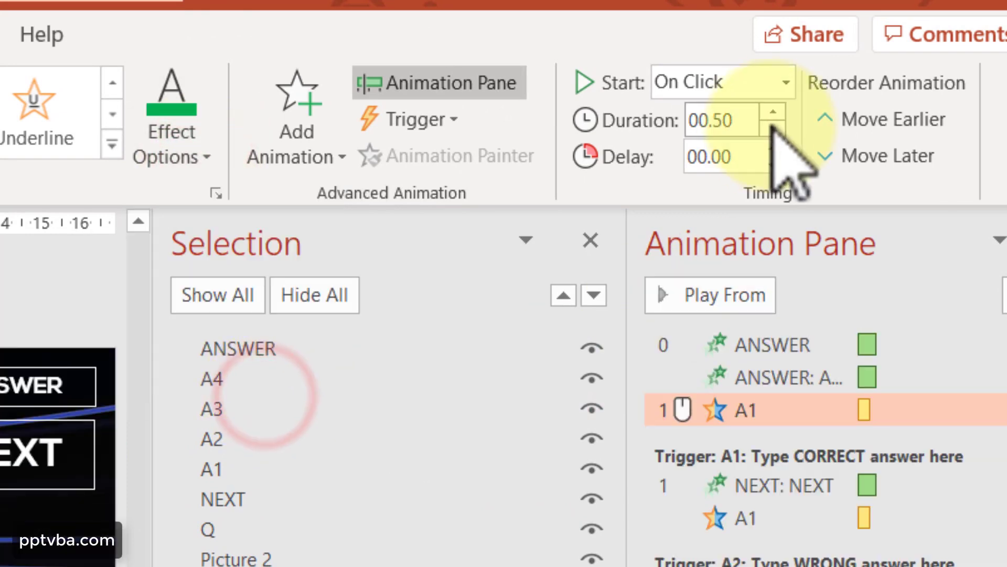
click(772, 112)
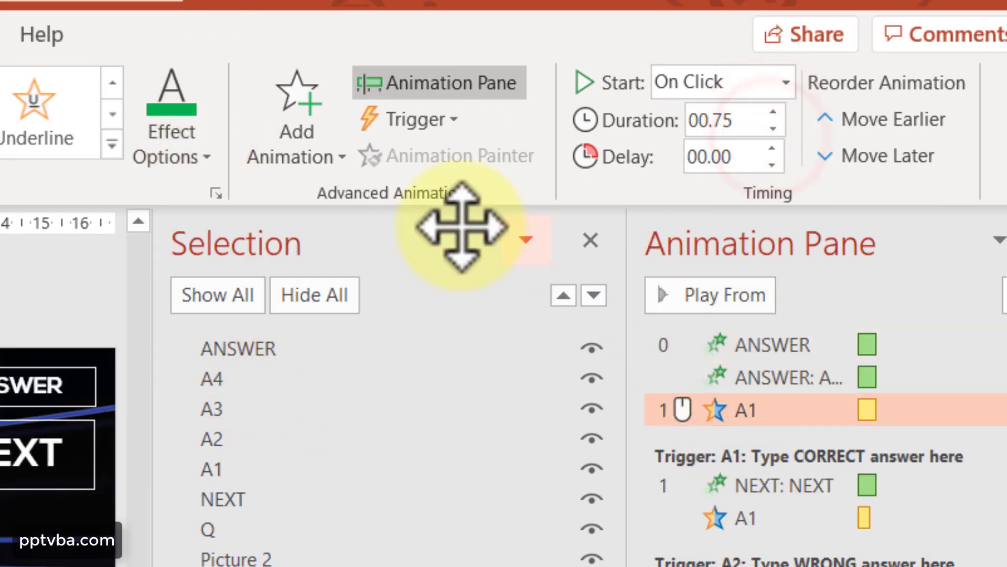
Trigger the A1 effect on click of ANSWER and set it to start With Previous
click(419, 122)
mouse_move(447, 158)
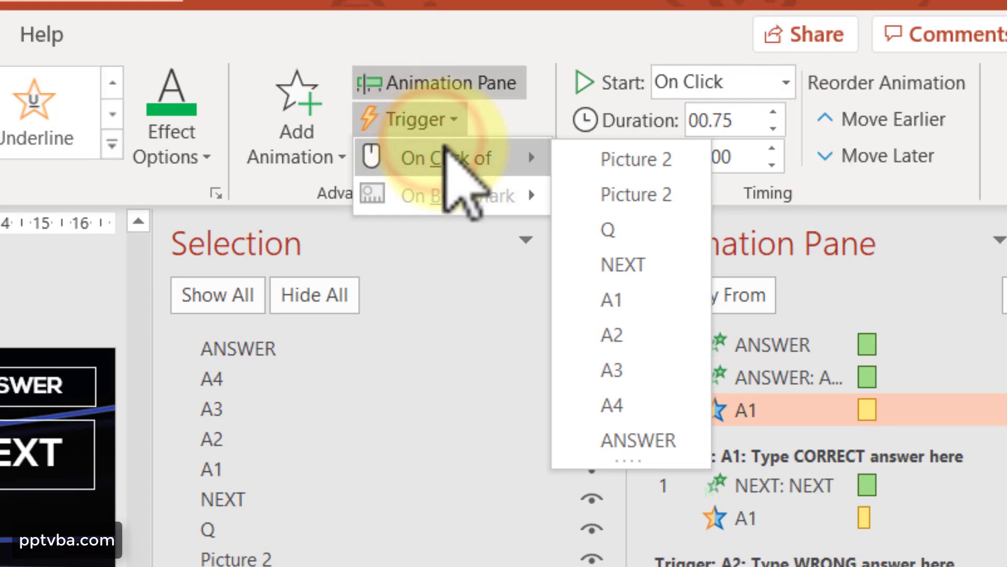
click(617, 441)
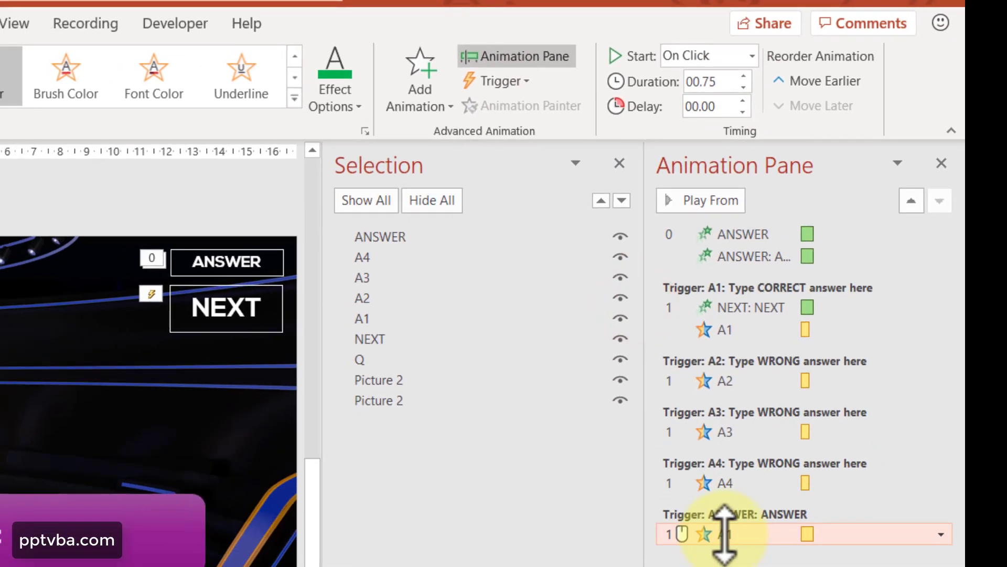
right_click(724, 533)
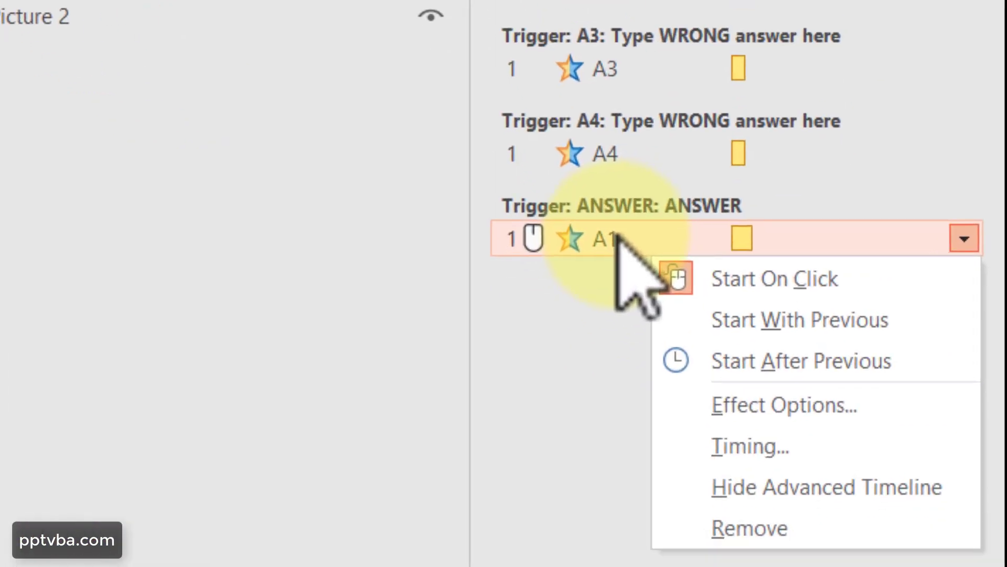
click(780, 298)
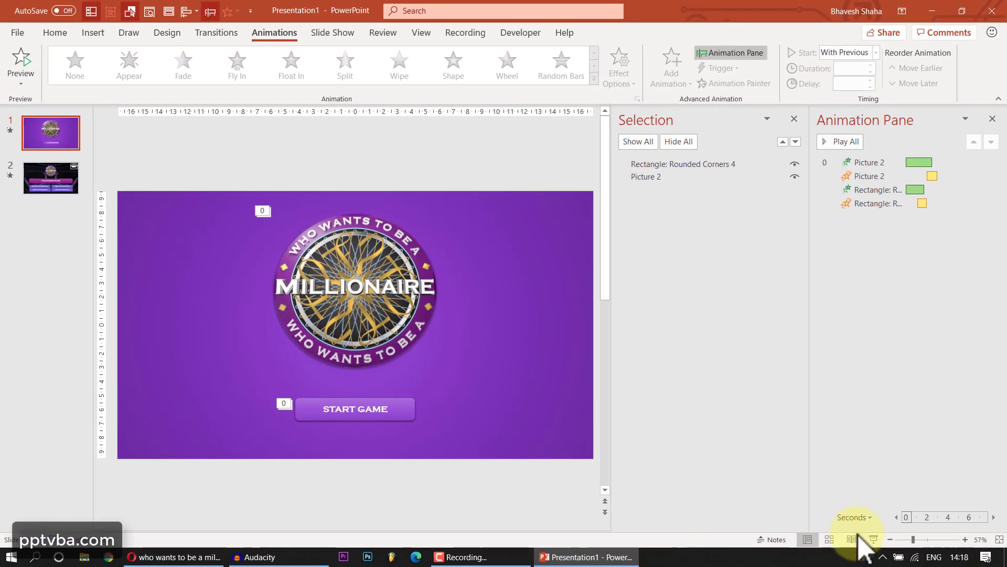
Run the slideshow from the title slide, choose START GAME, and click a wrong answer
click(874, 539)
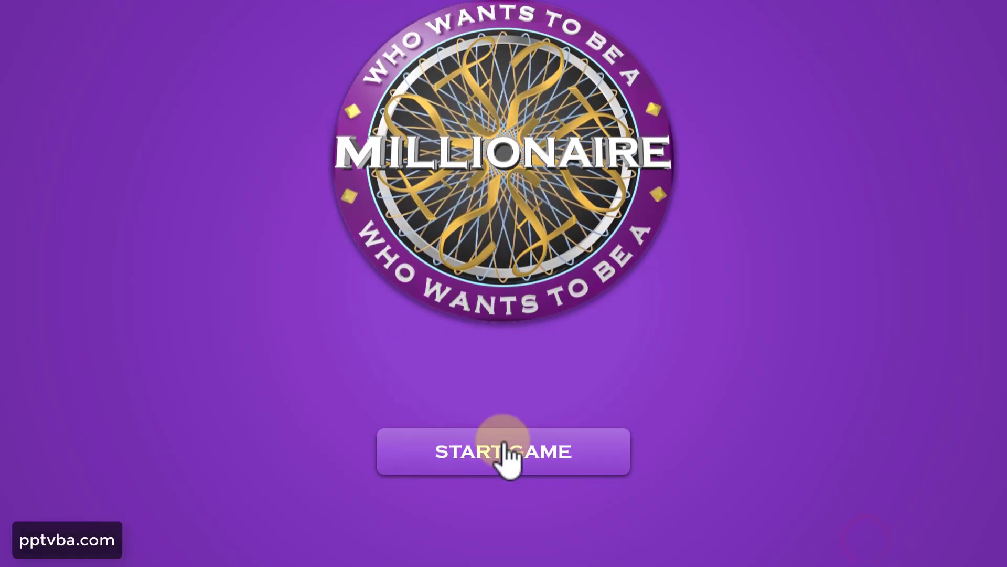
click(509, 473)
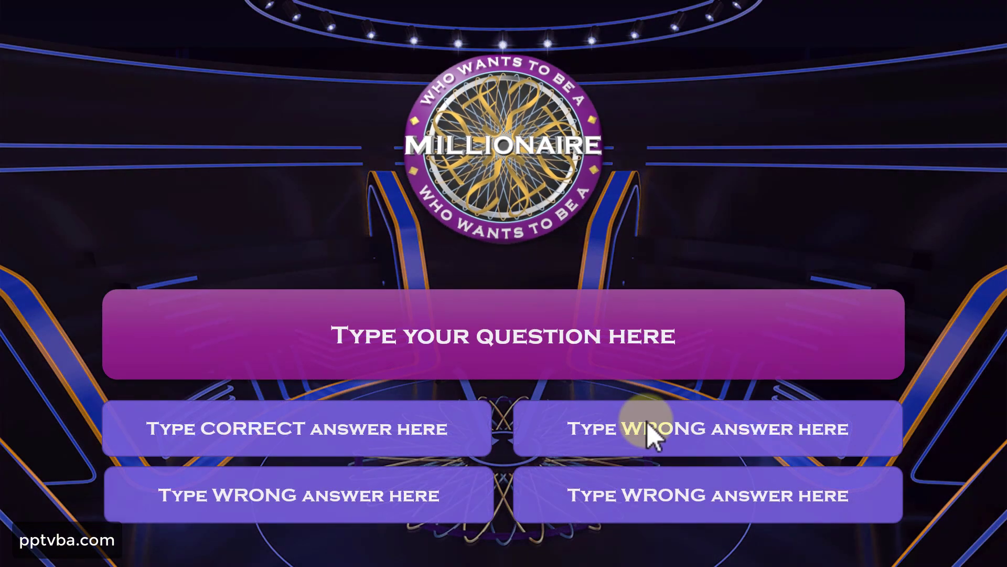
click(726, 445)
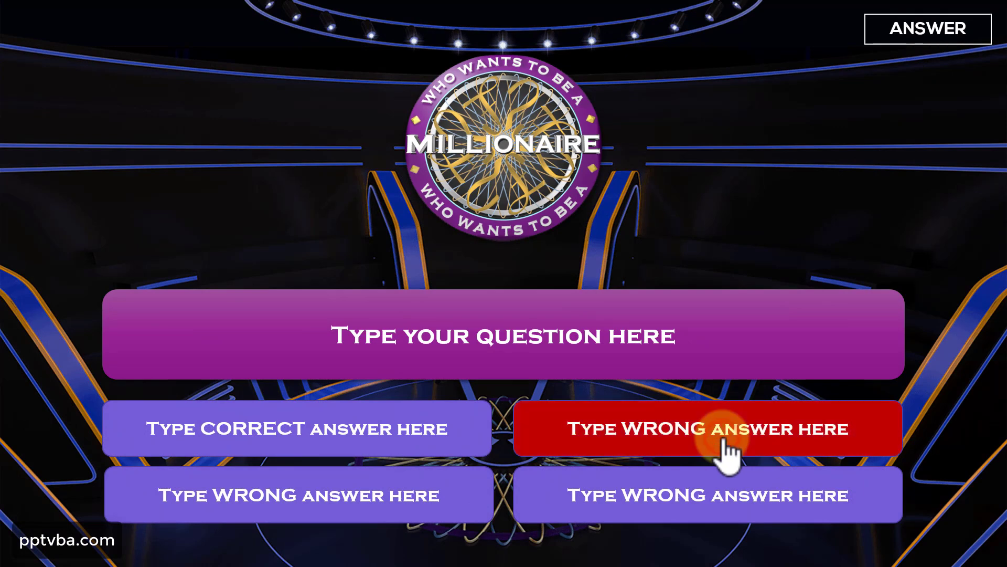
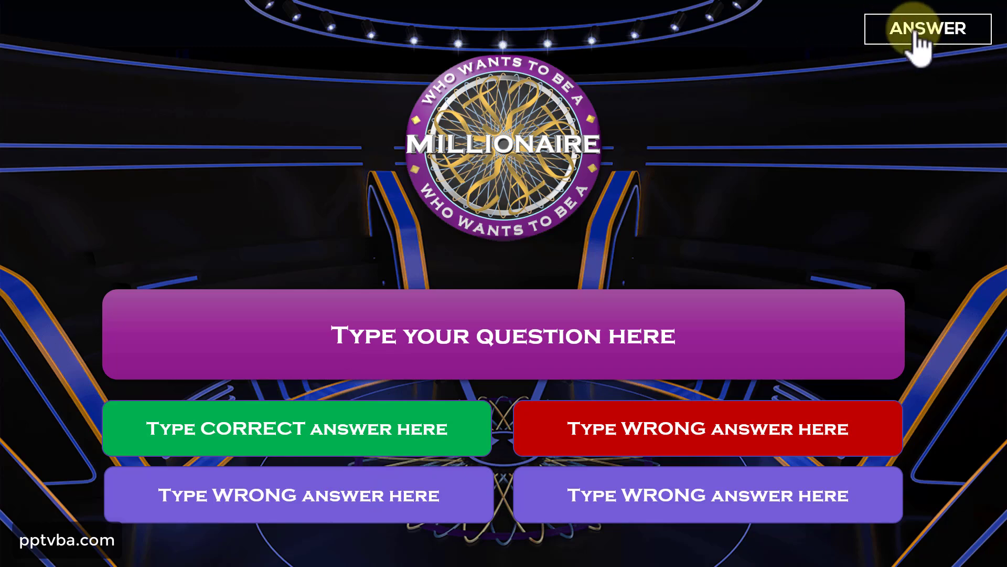
Exit the slide show and return to editing the quiz question slide
key(Escape)
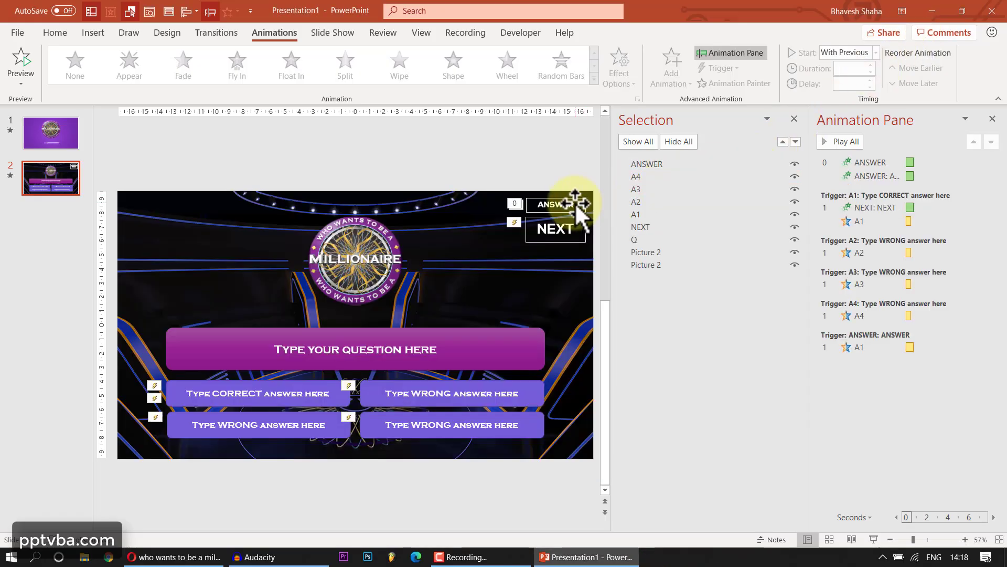
Give NEXT a Fly In entrance under the ANSWER trigger, starting With Previous
click(574, 229)
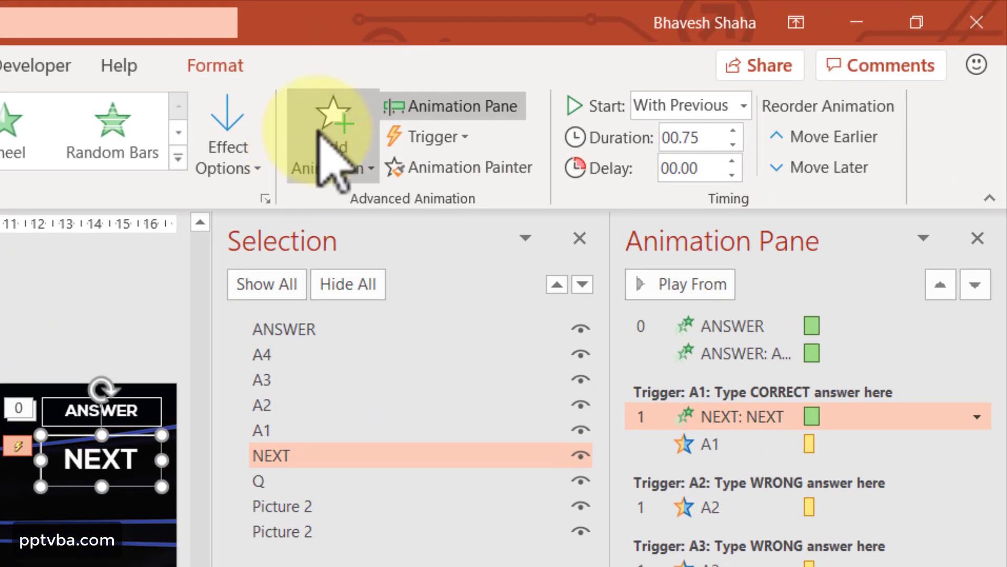
click(328, 155)
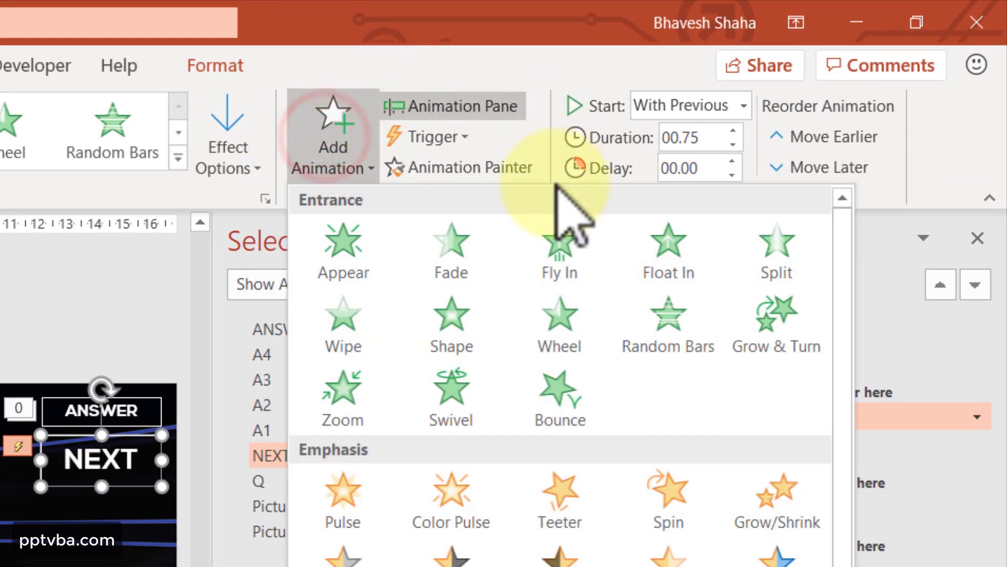
click(566, 235)
click(575, 241)
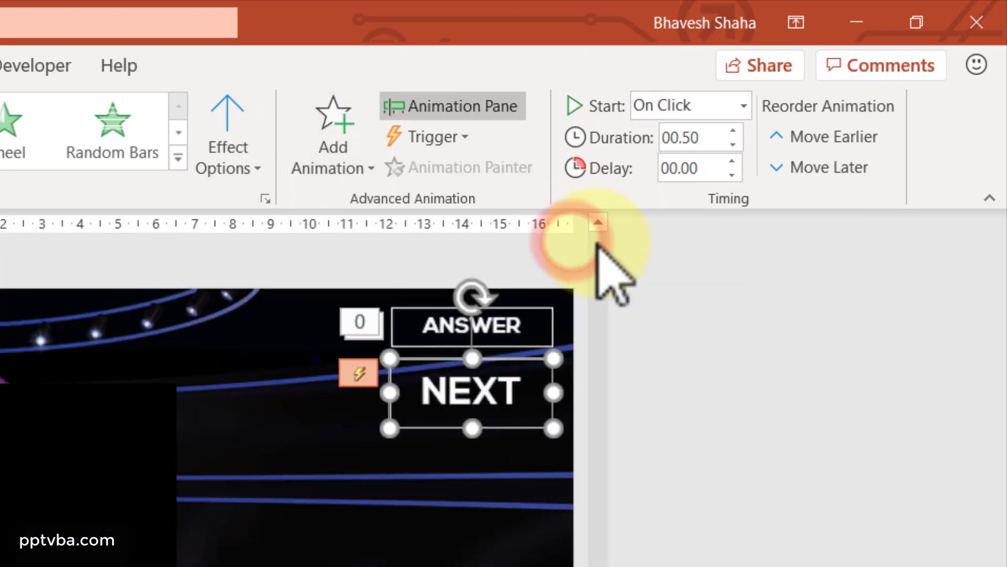
click(495, 399)
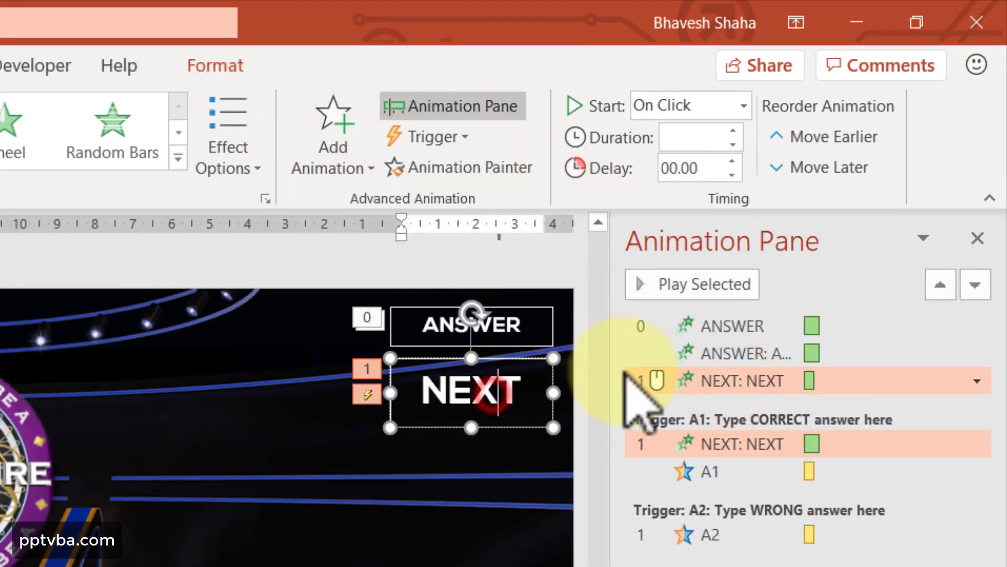
click(654, 380)
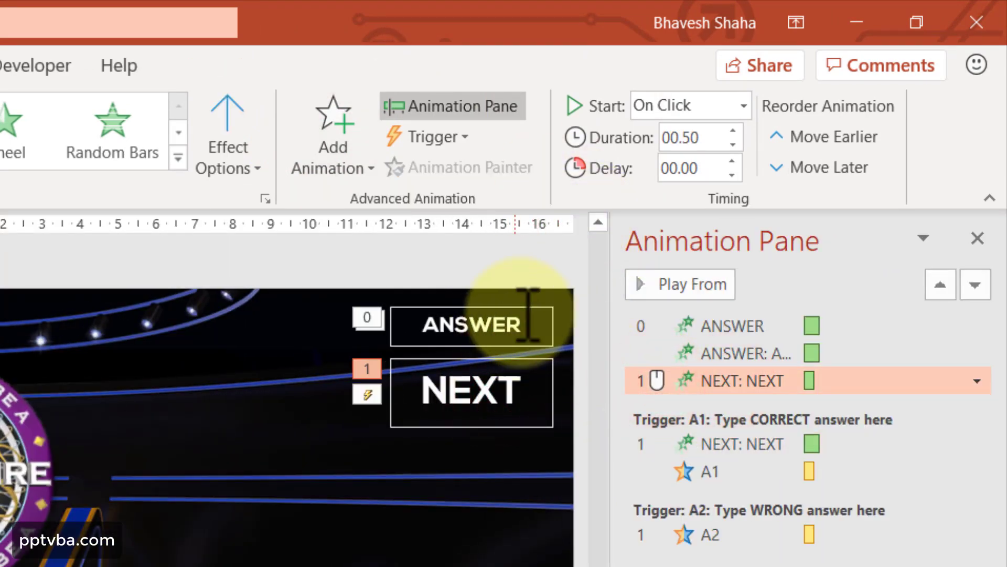
drag(682, 379, 701, 403)
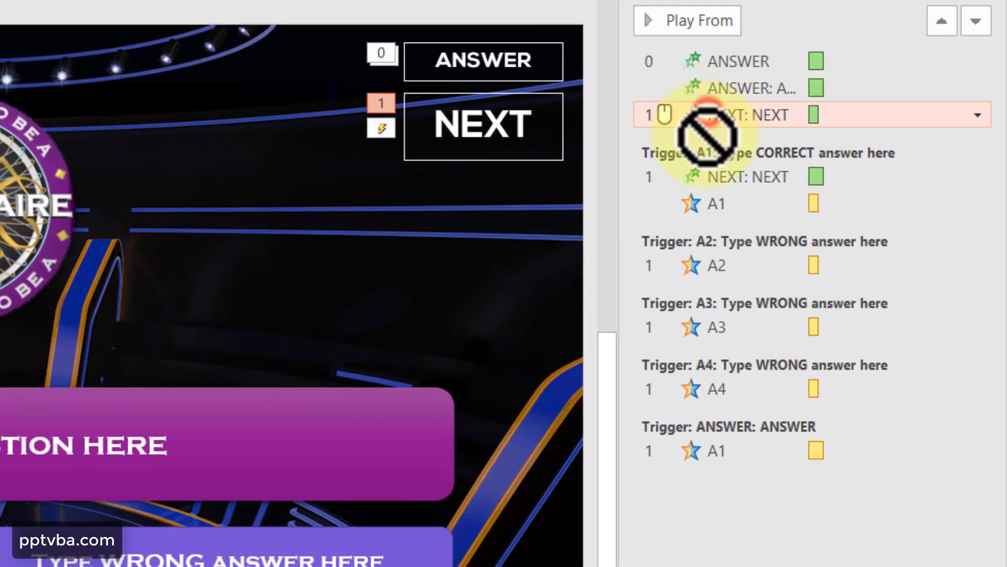
drag(707, 137, 749, 461)
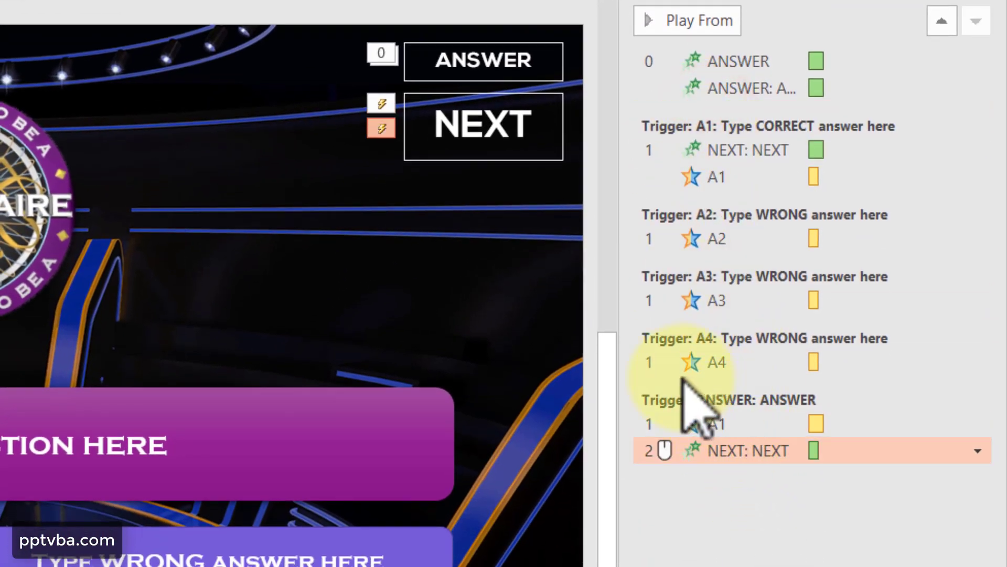
right_click(772, 443)
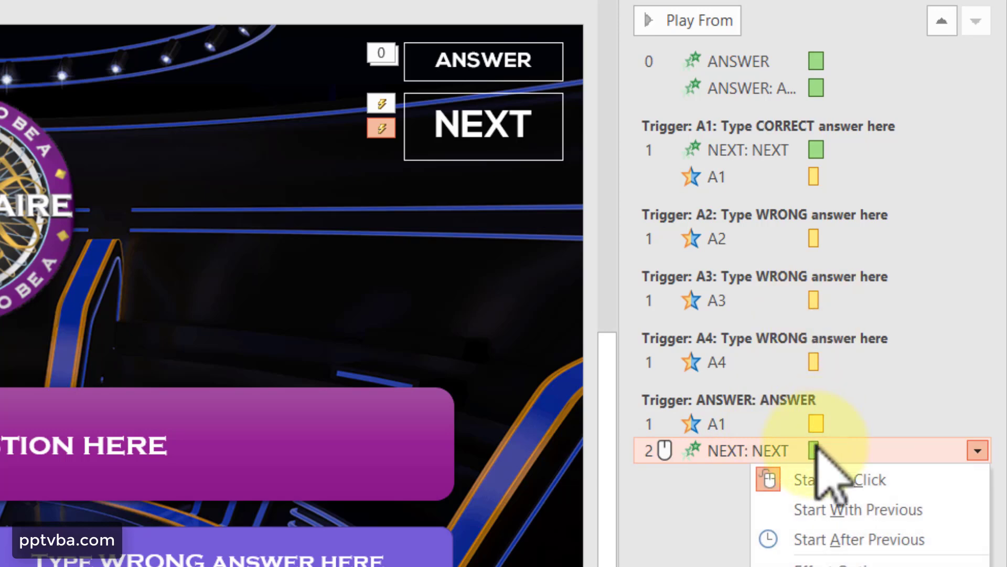
click(816, 508)
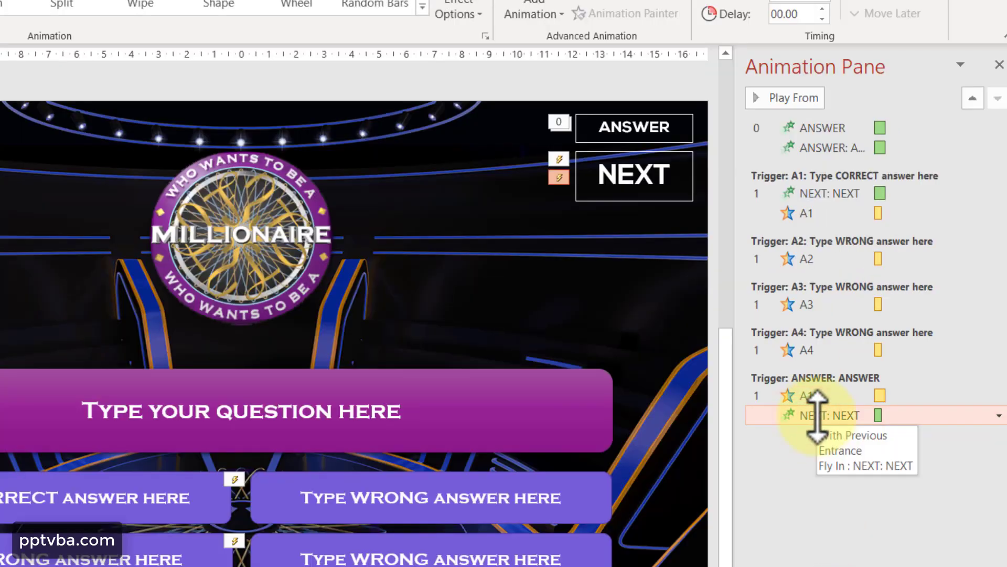
Set NEXT's fly-in to a 0.28 s bounce end, 0.75 s duration, from the right
right_click(817, 416)
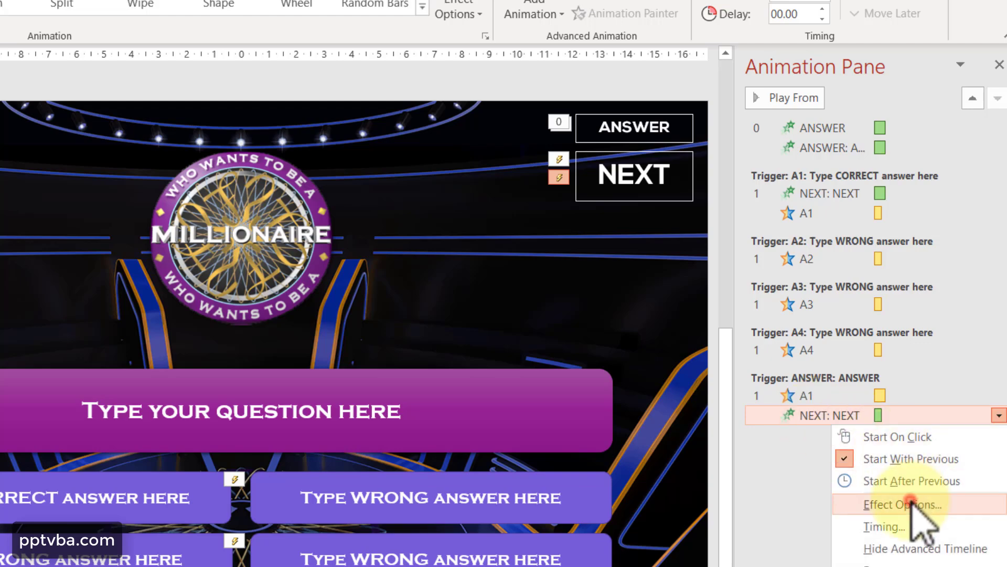
click(860, 503)
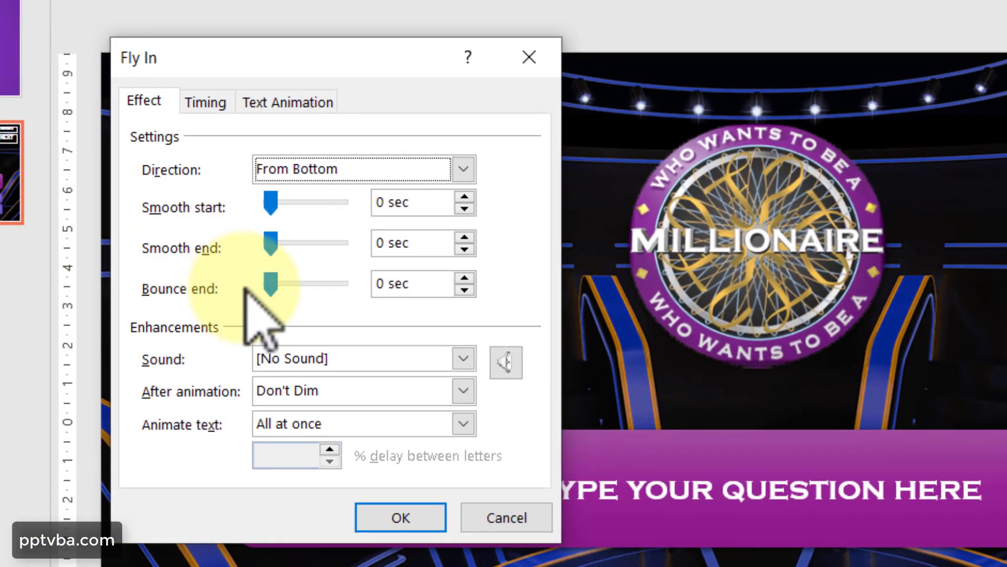
mouse_move(272, 286)
mouse_down()
mouse_move(305, 290)
mouse_move(360, 219)
mouse_up()
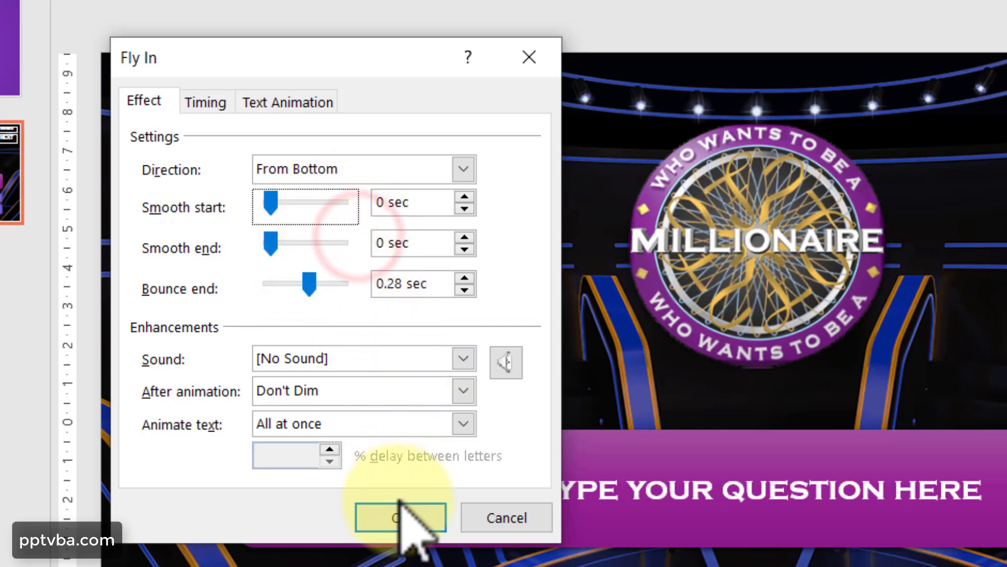
click(400, 517)
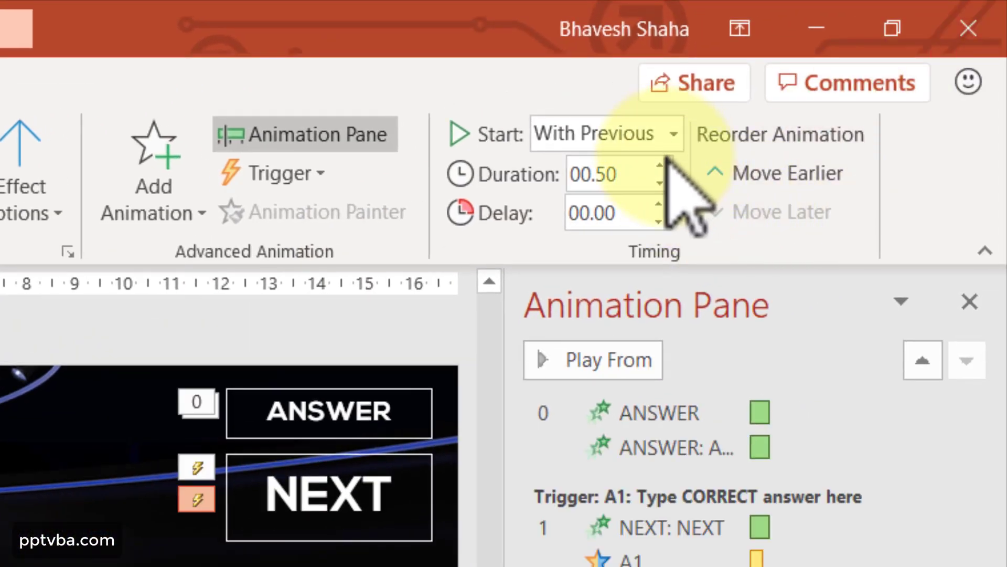
click(661, 167)
click(21, 197)
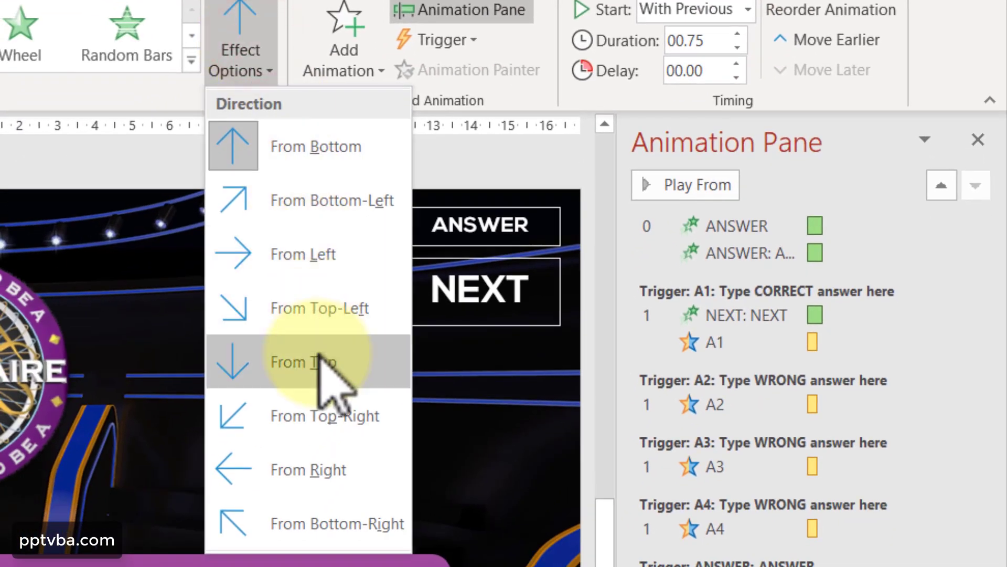
click(320, 468)
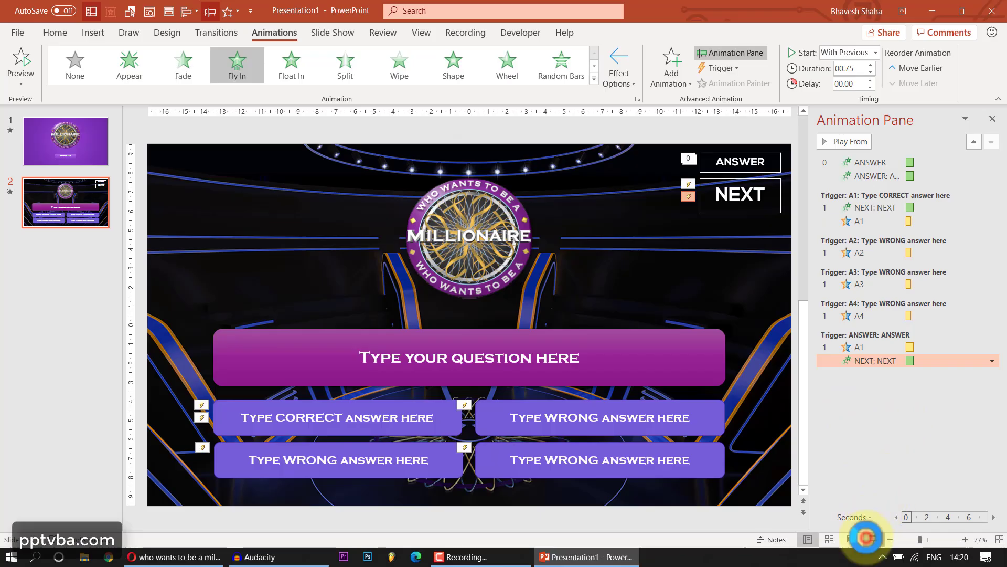
click(866, 538)
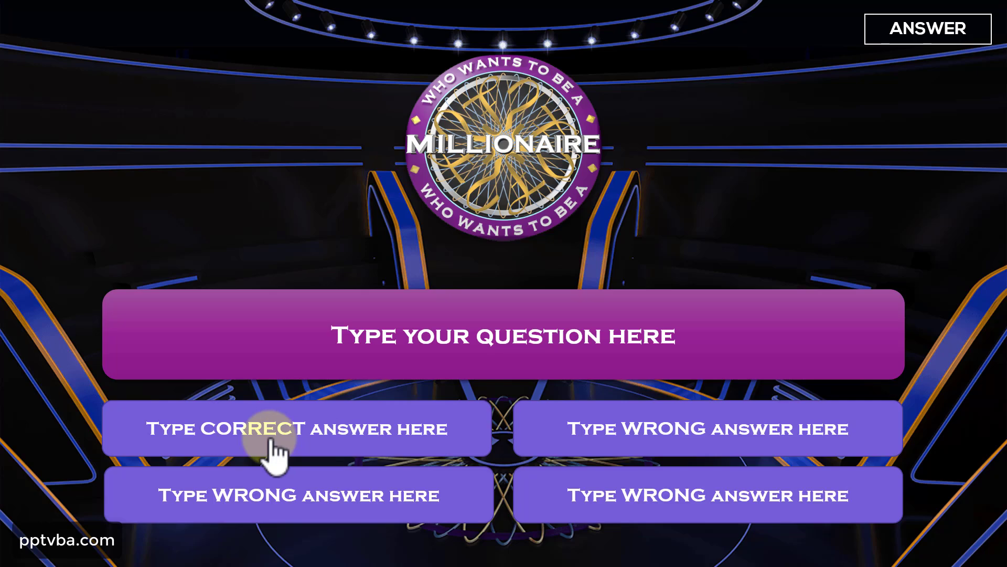
key(Escape)
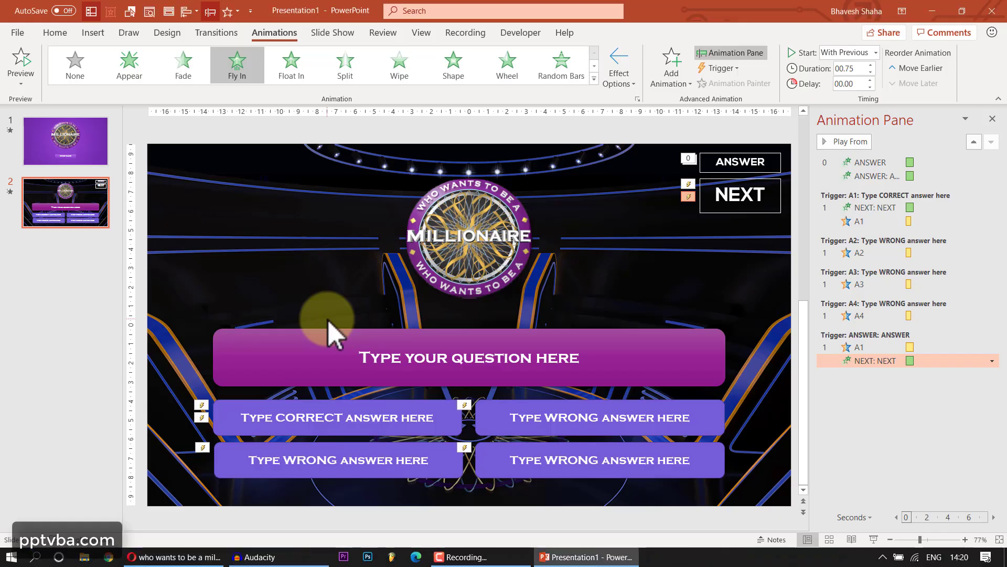
Give the ANSWER box a Fly In entrance from the top
click(740, 158)
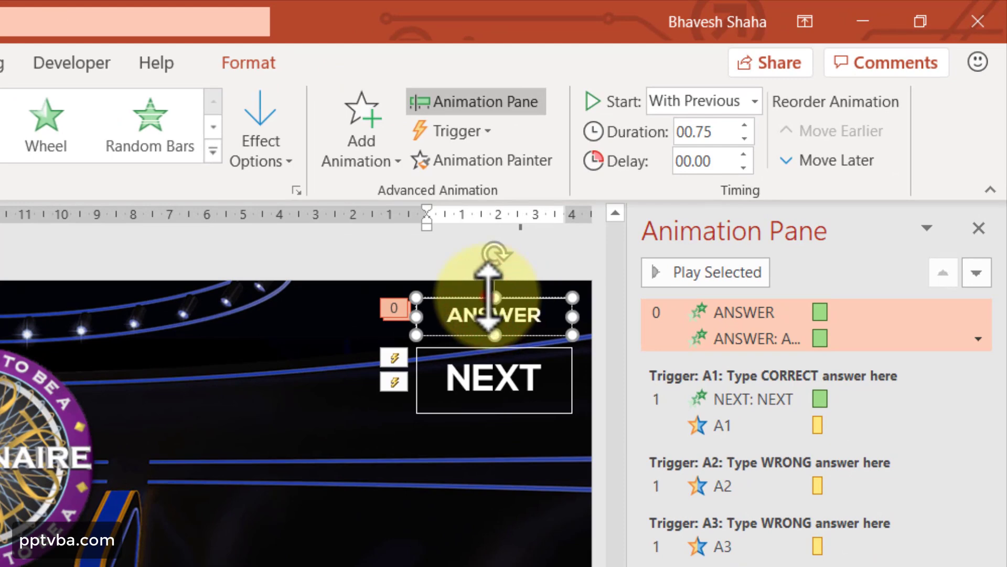
click(737, 313)
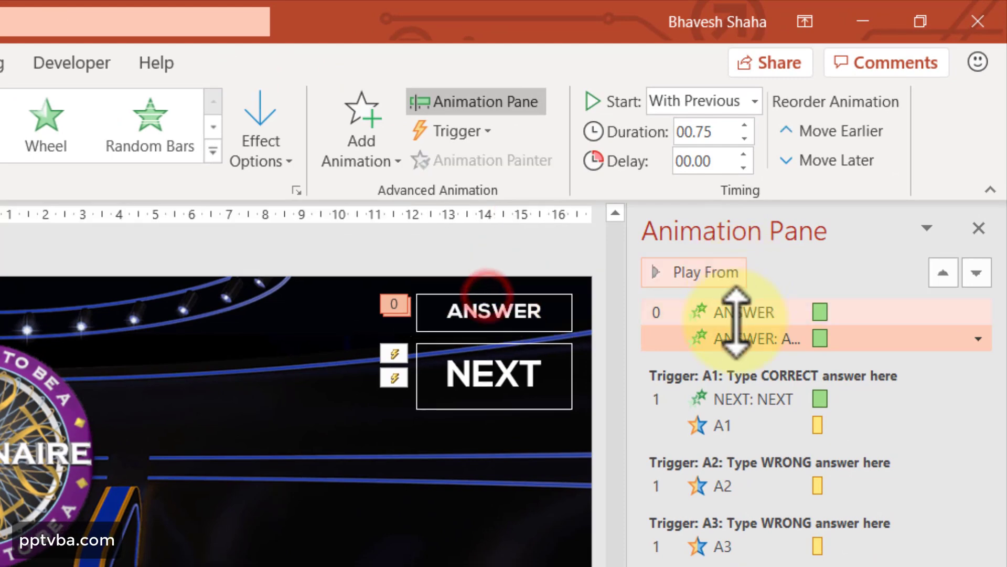
drag(738, 313, 745, 336)
click(531, 317)
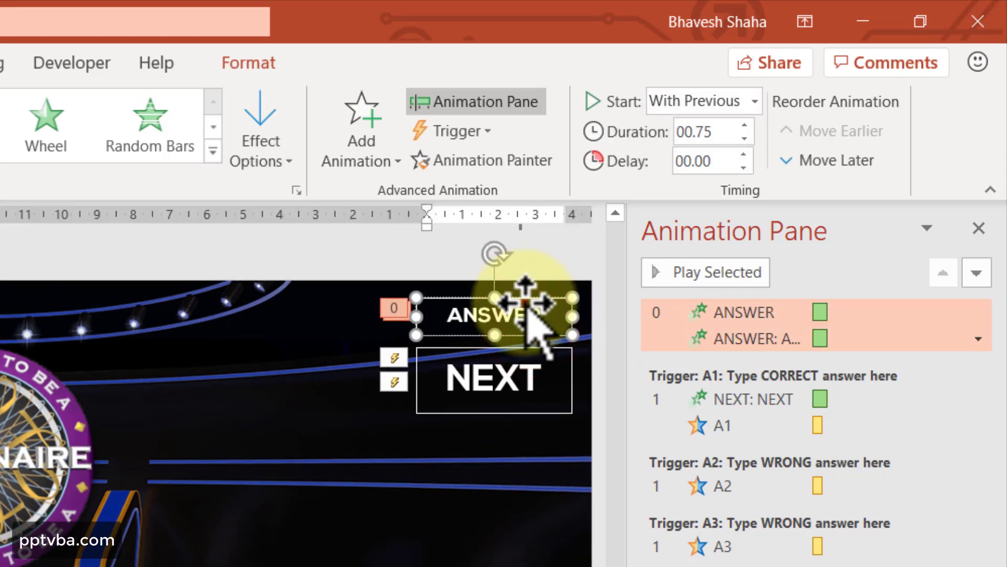
click(524, 312)
click(525, 330)
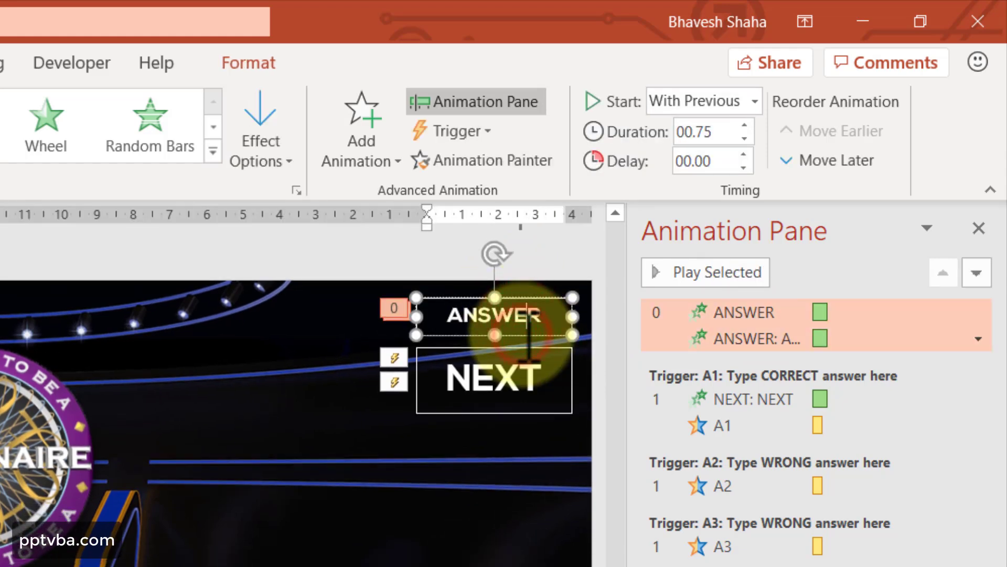
click(365, 144)
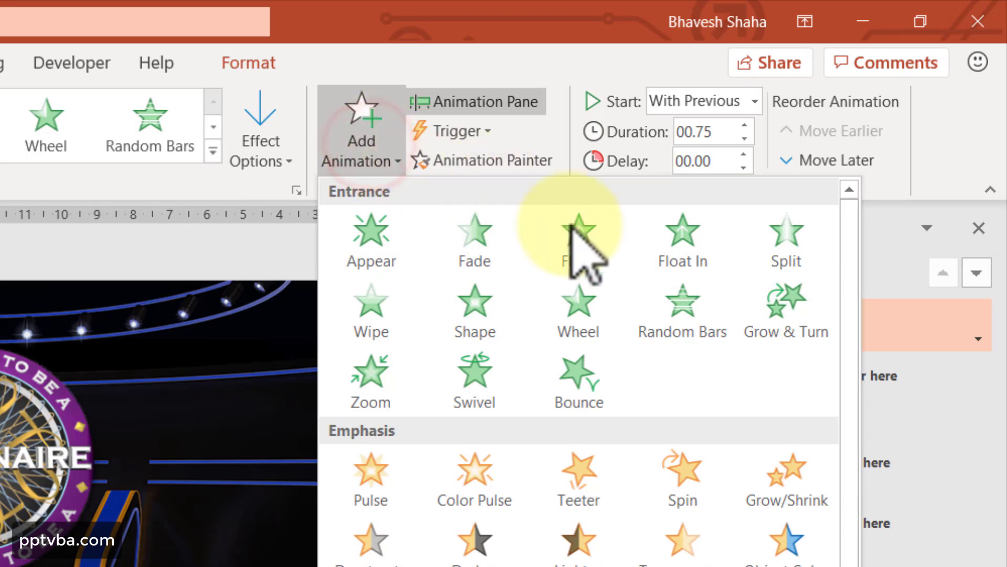
click(603, 249)
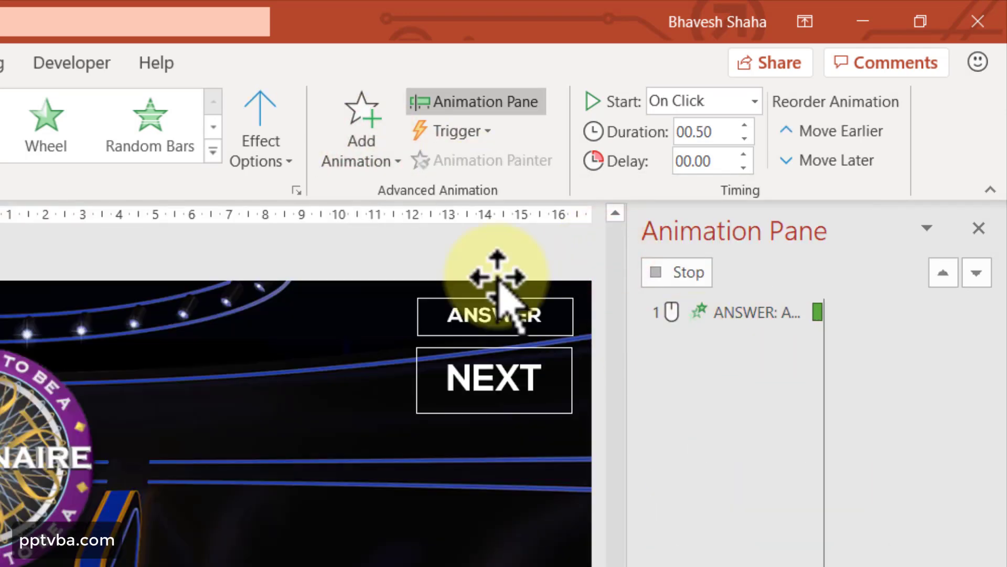
click(270, 157)
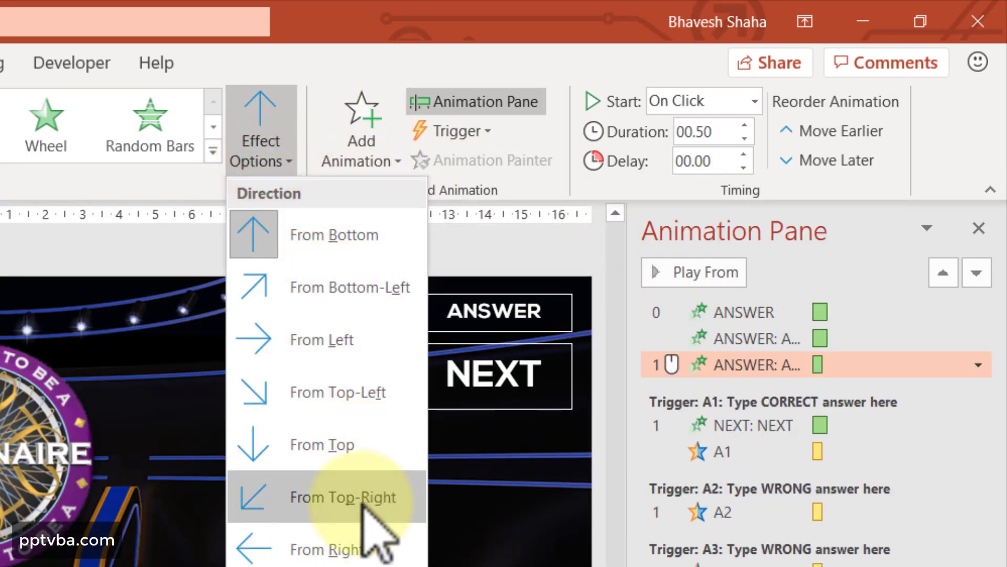
click(360, 446)
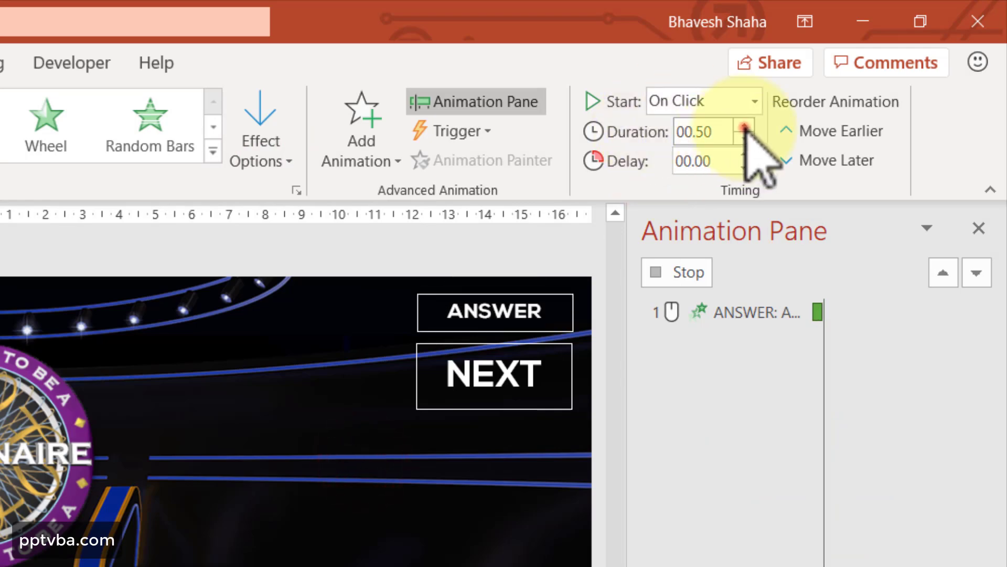
Set the ANSWER fly-in to 0.75 seconds with a 0.31 s bounce end
click(745, 128)
right_click(776, 361)
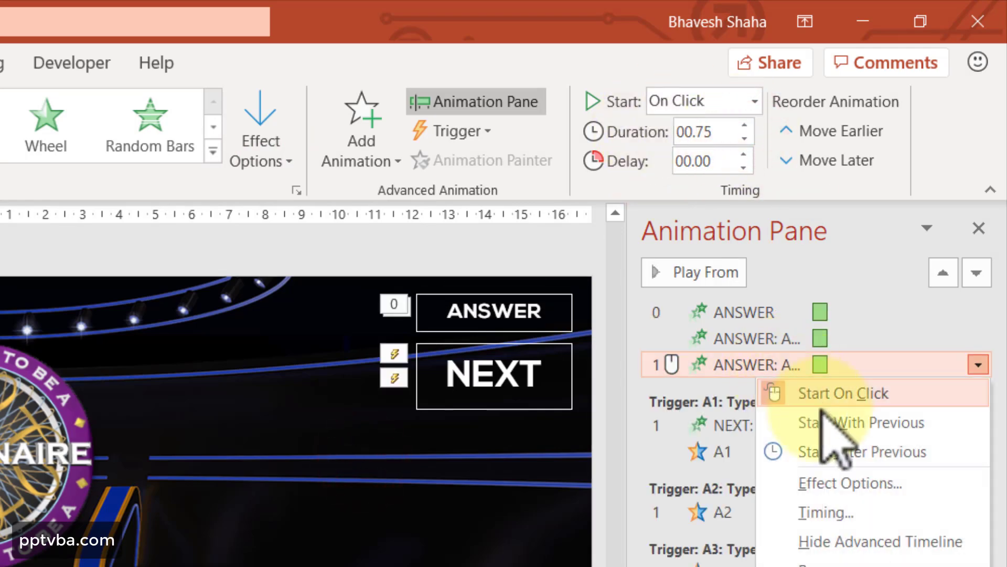
click(887, 482)
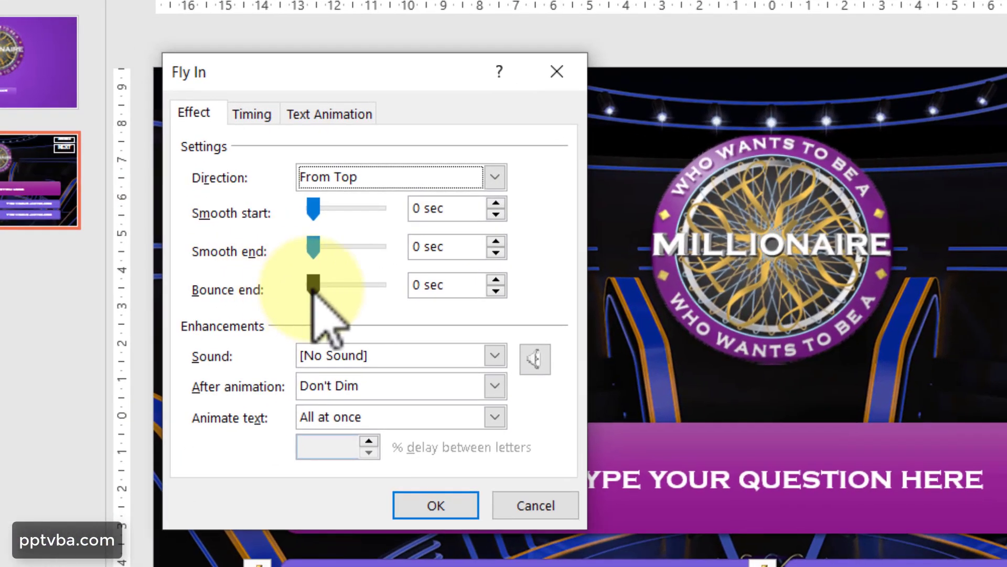
drag(314, 286, 336, 290)
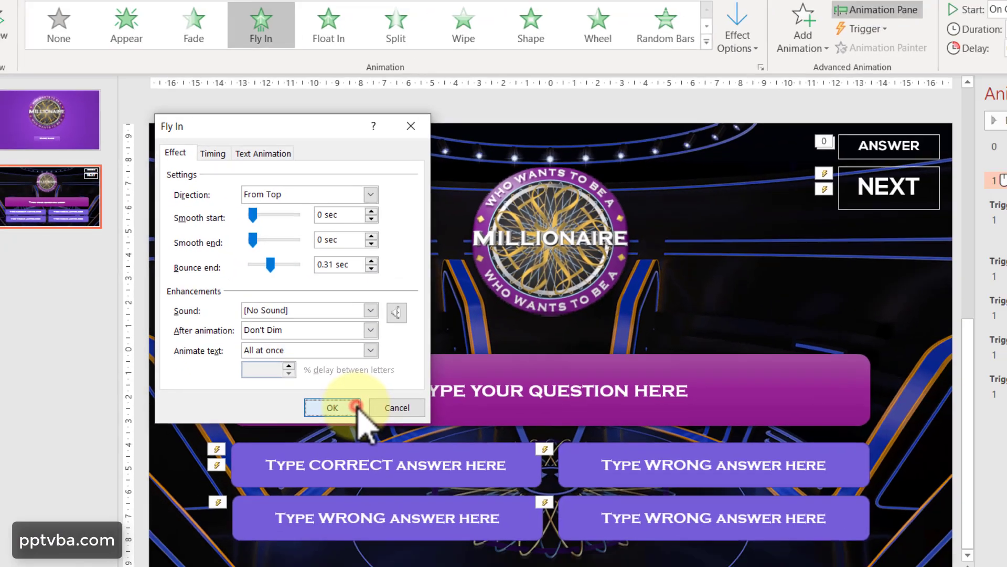
click(446, 506)
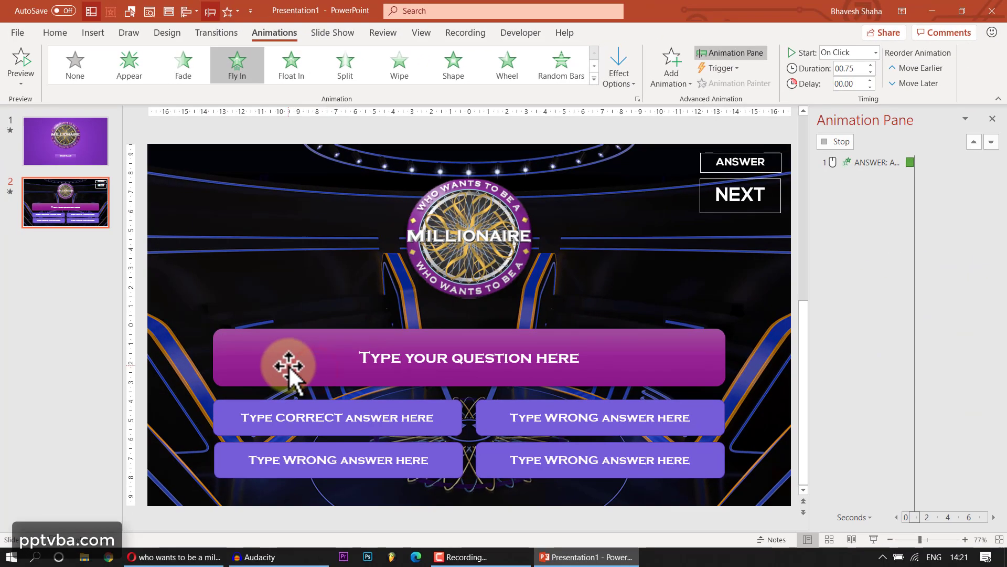
click(782, 167)
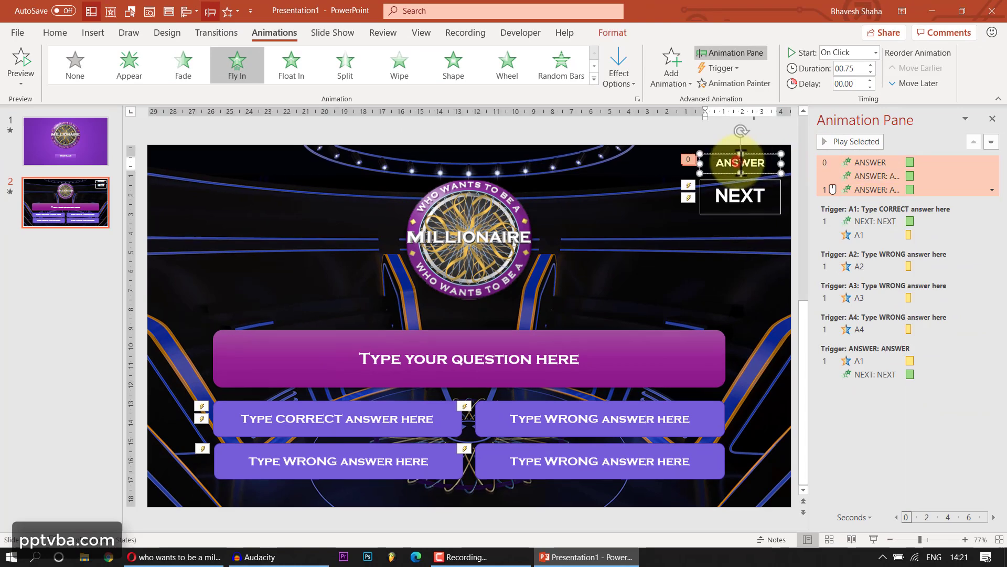
click(854, 188)
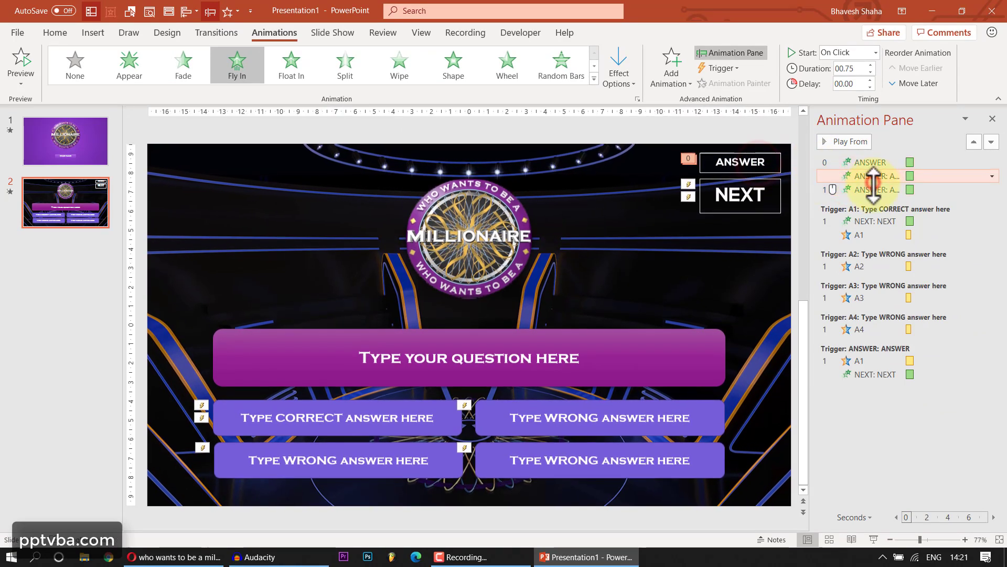
Place the ANSWER entries under the A2, A3 and A4 triggers, the last starting With Previous
drag(868, 178, 873, 162)
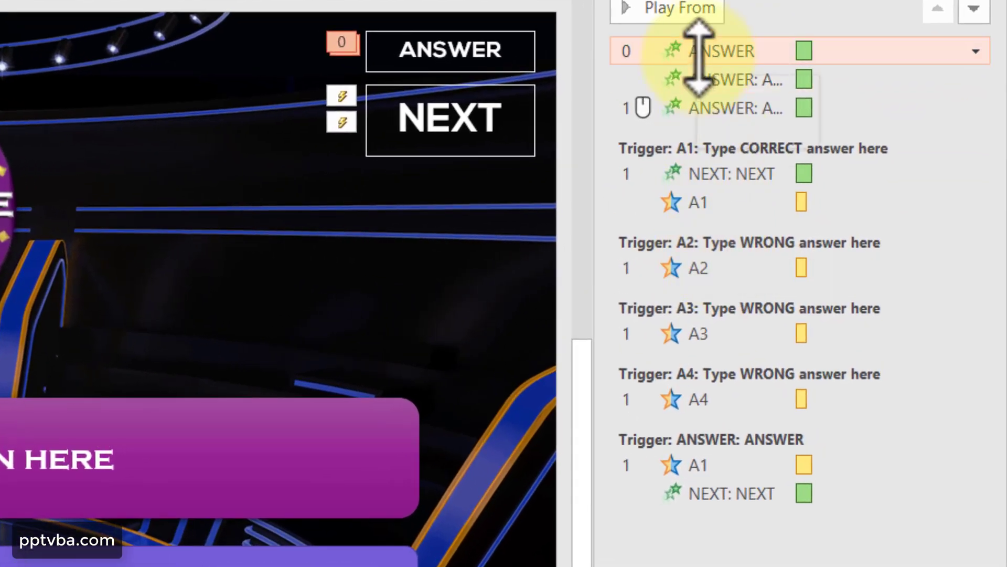
drag(859, 162, 865, 178)
drag(715, 86, 742, 282)
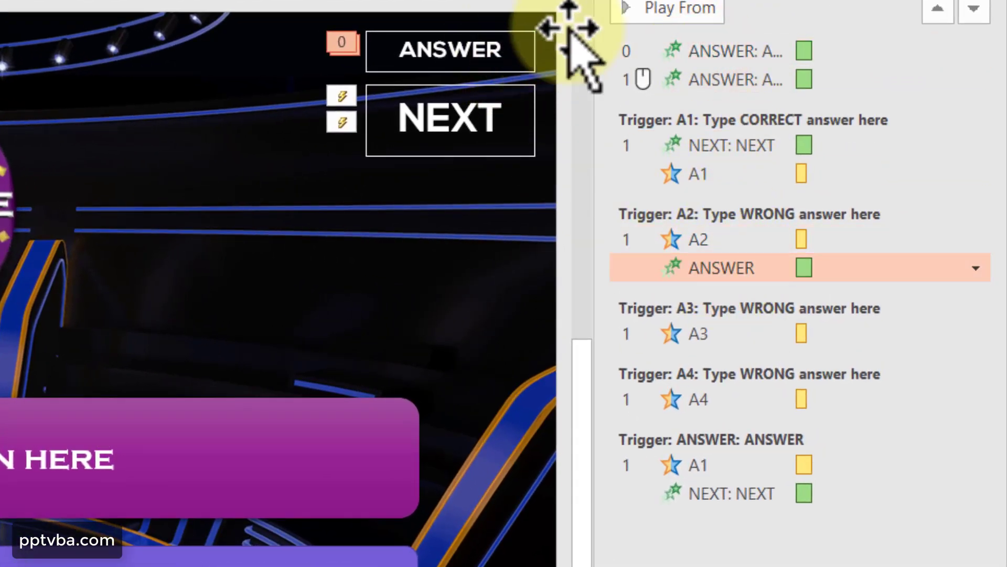
drag(719, 52, 724, 341)
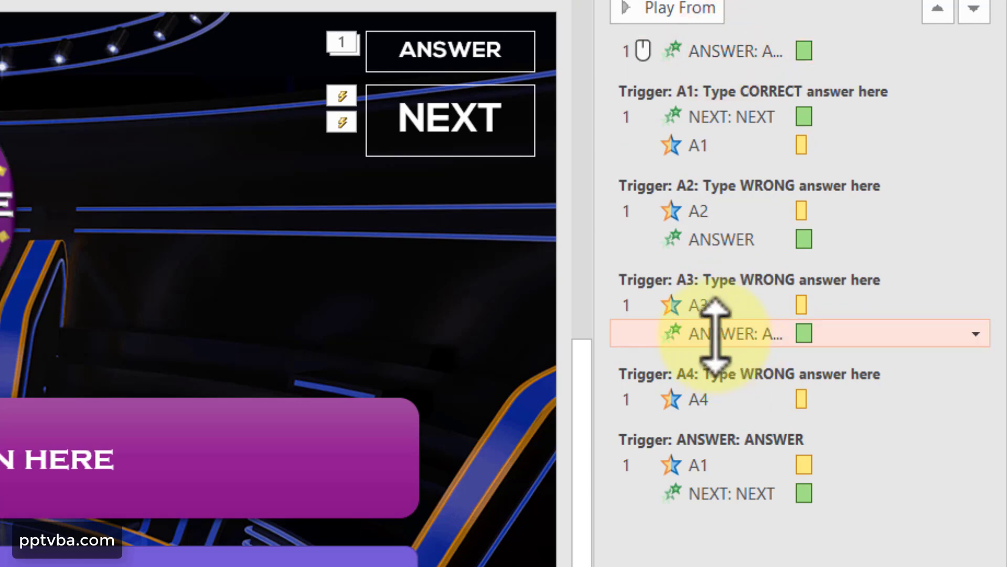
drag(745, 42, 745, 420)
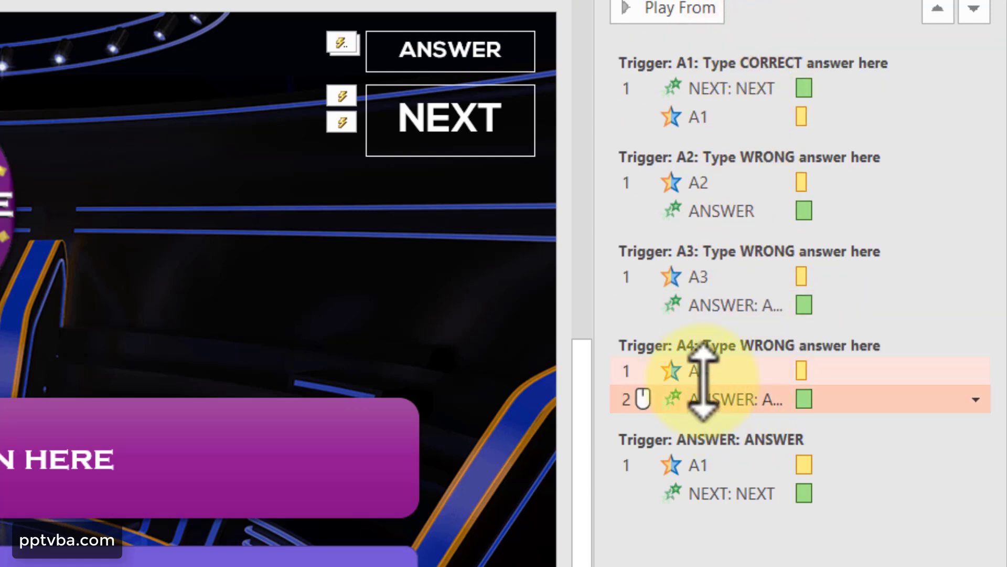
right_click(651, 399)
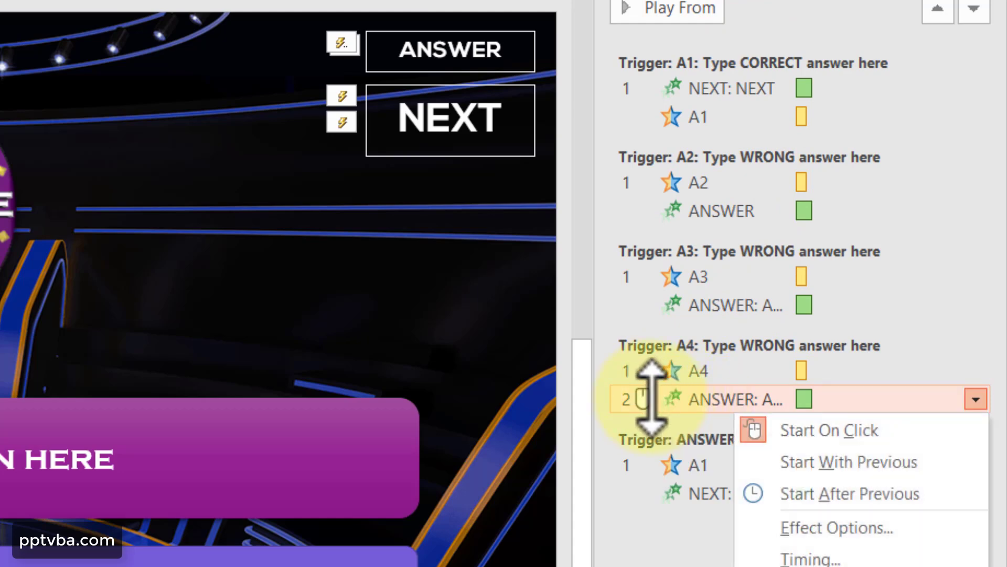
click(816, 458)
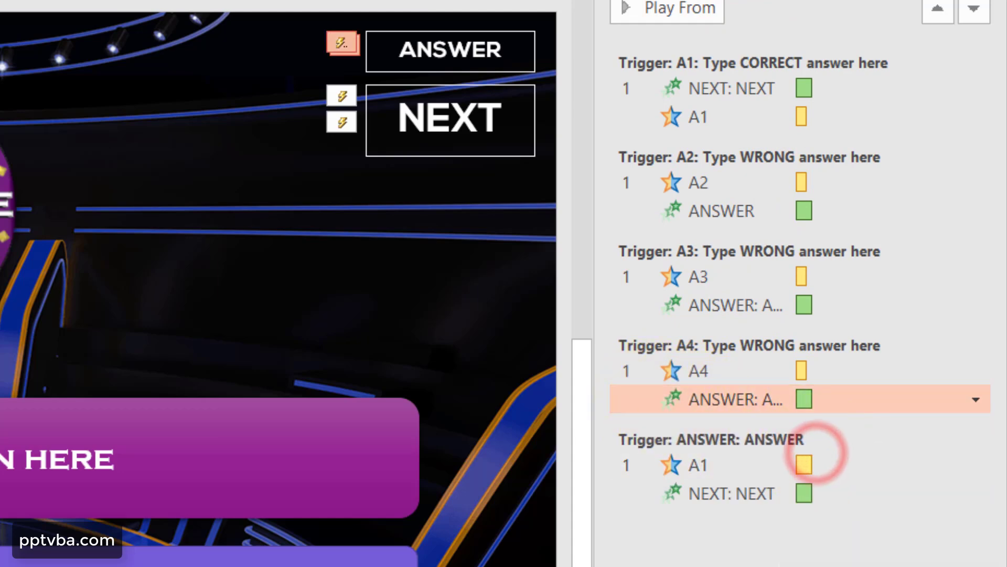
click(444, 115)
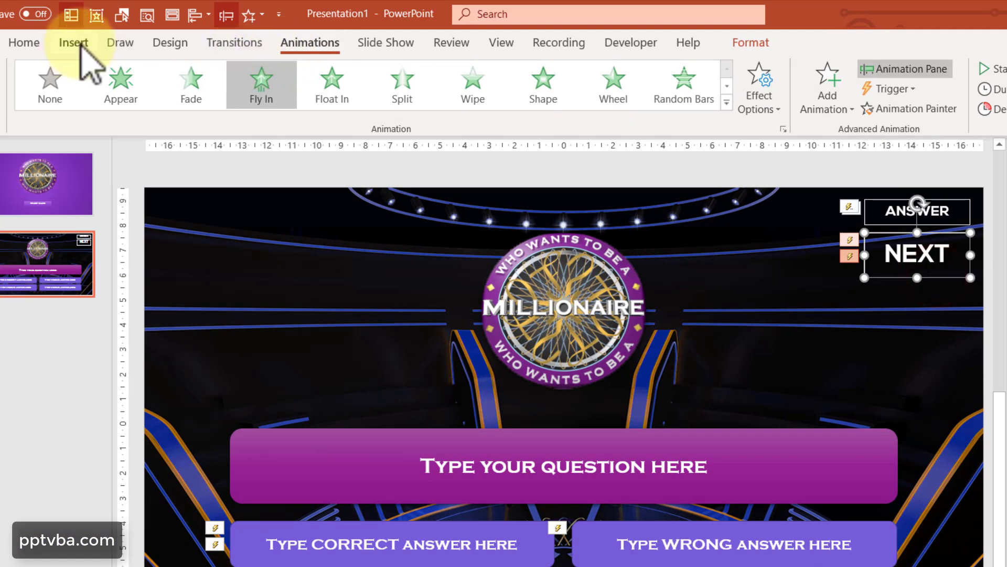
Give the NEXT box an action that hyperlinks to the next slide
click(79, 44)
click(657, 84)
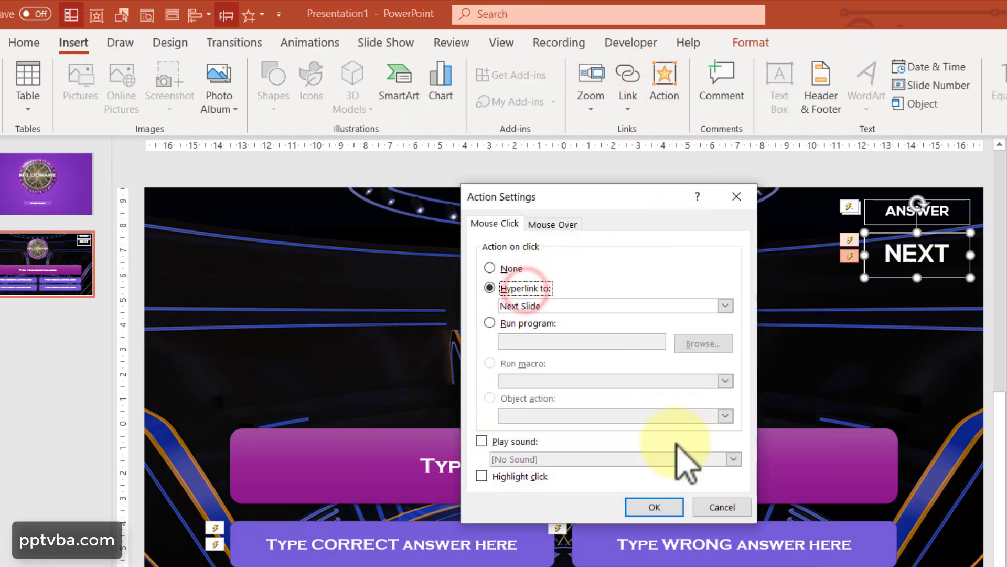
click(664, 507)
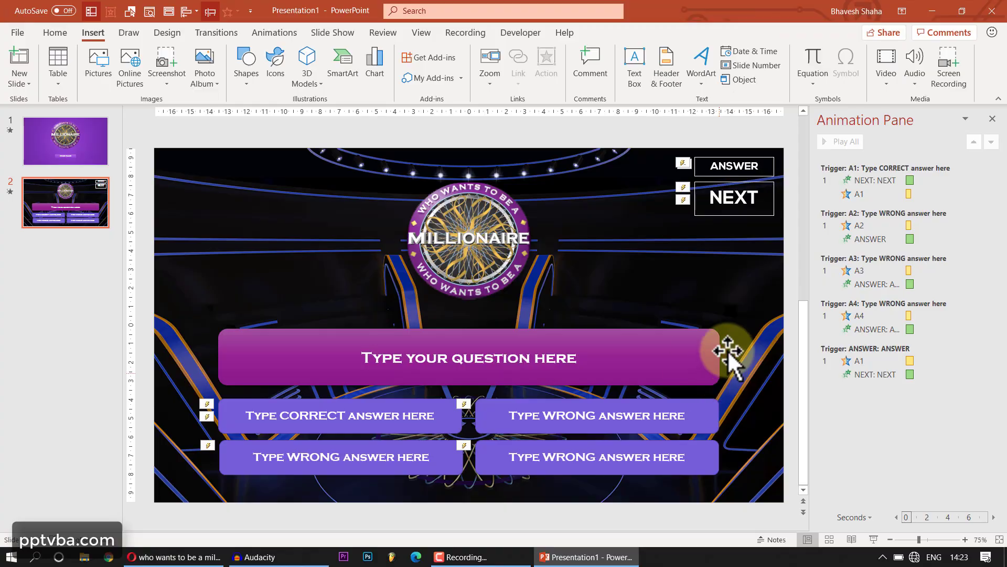
scroll(728, 351, down, 1)
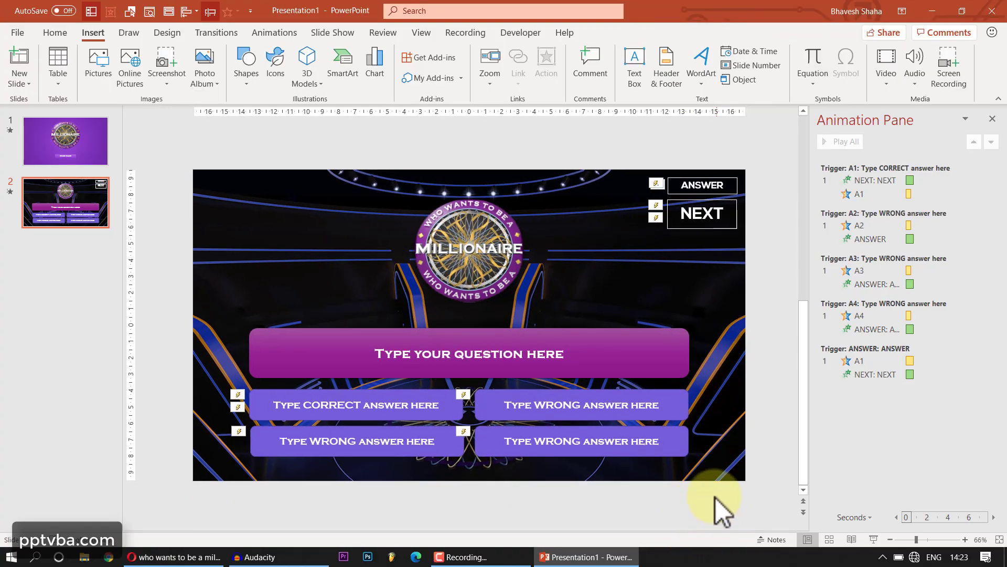
Give the question and all four answer boxes a Fly In entrance
click(528, 430)
click(403, 441)
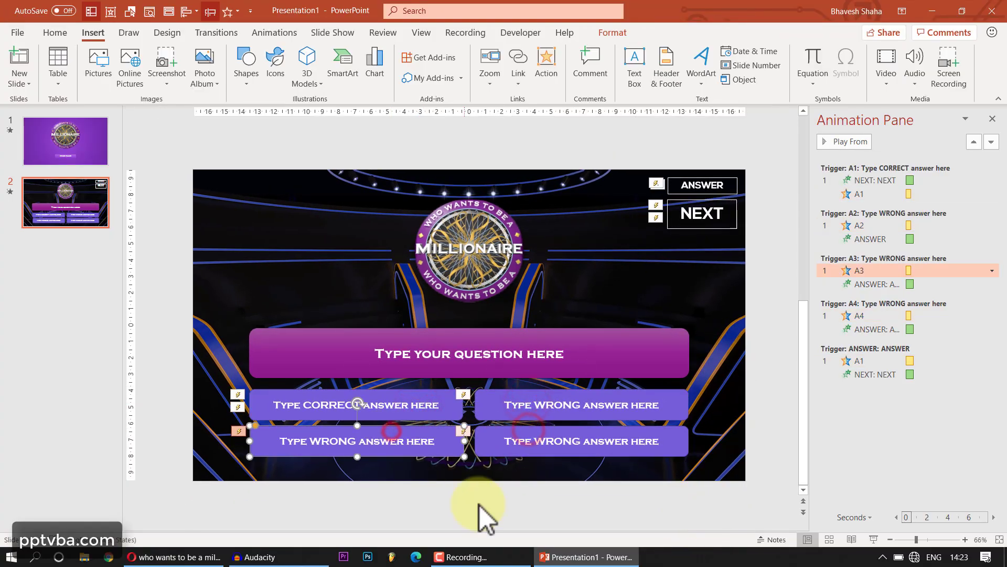
click(619, 354)
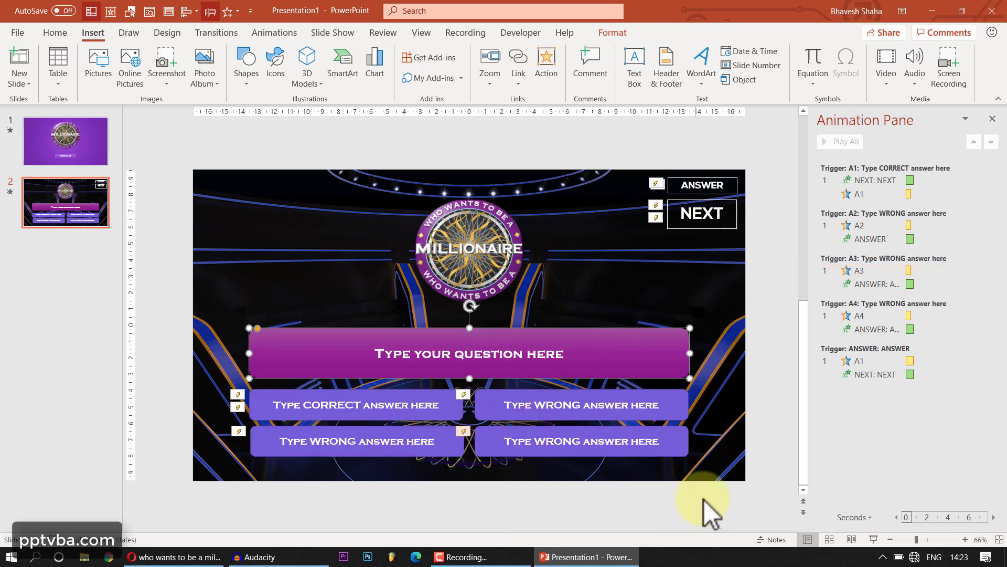
drag(731, 505, 188, 306)
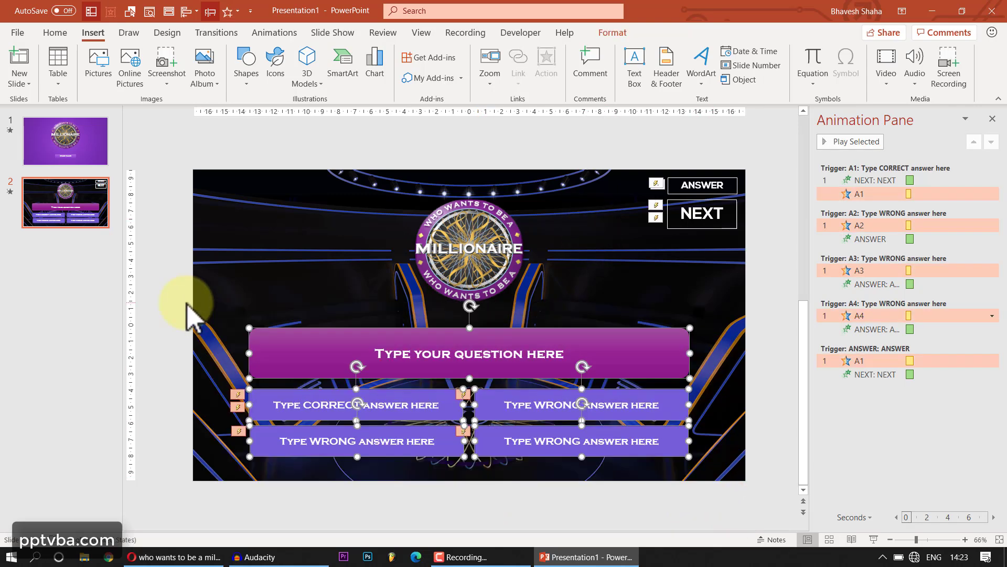
click(274, 33)
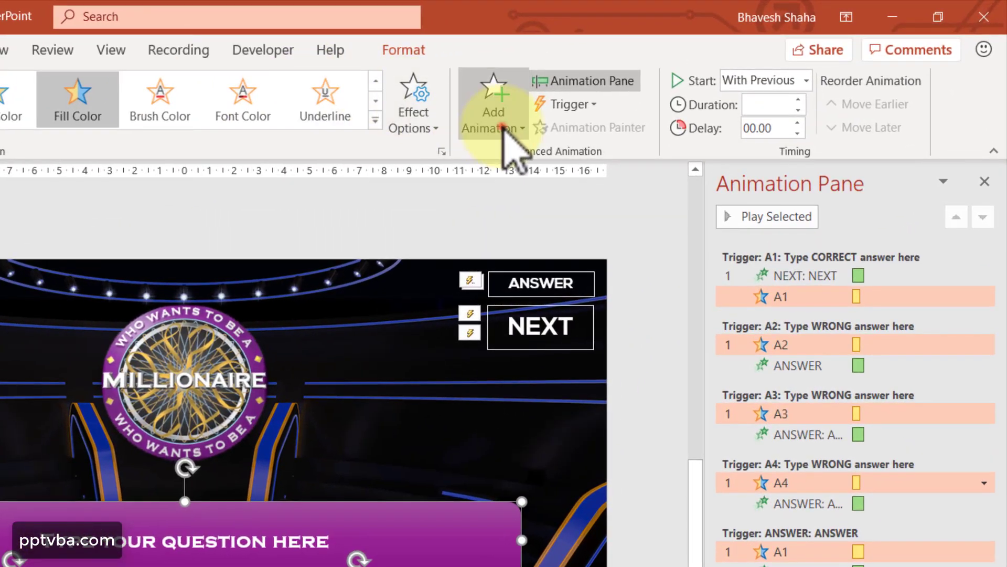
click(677, 82)
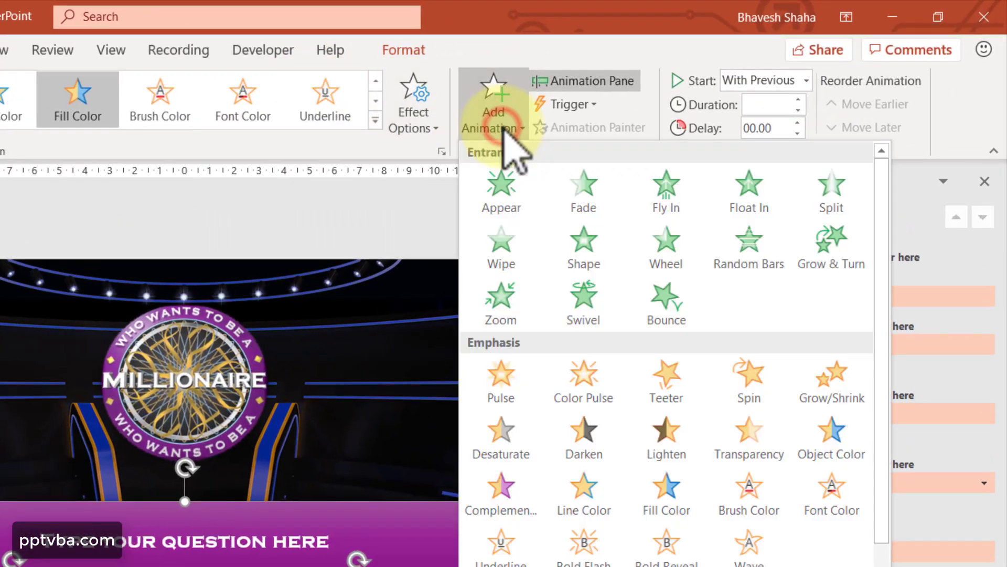
click(662, 187)
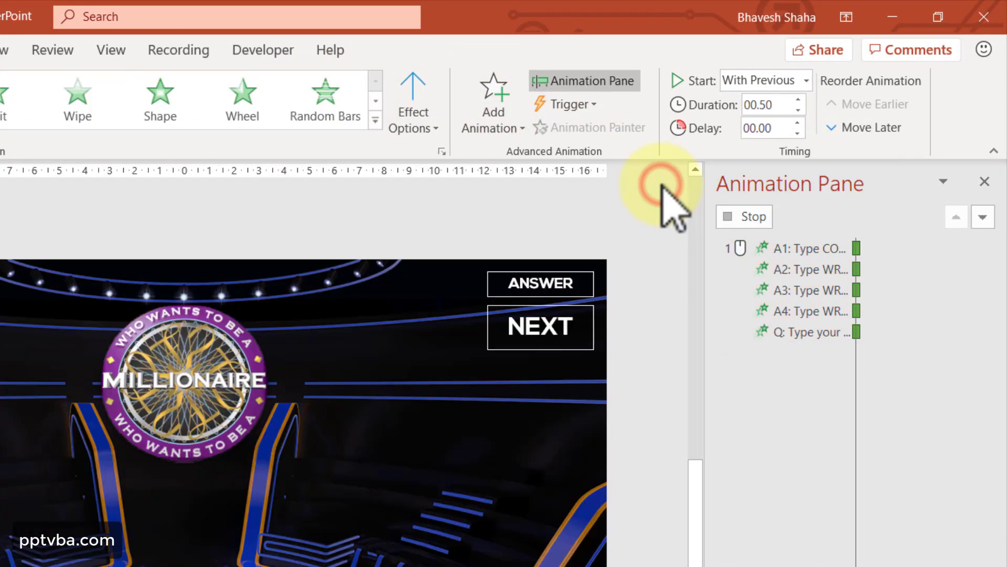
Add a bounce end of about 0.31 seconds to the new fly-ins
right_click(807, 294)
click(893, 387)
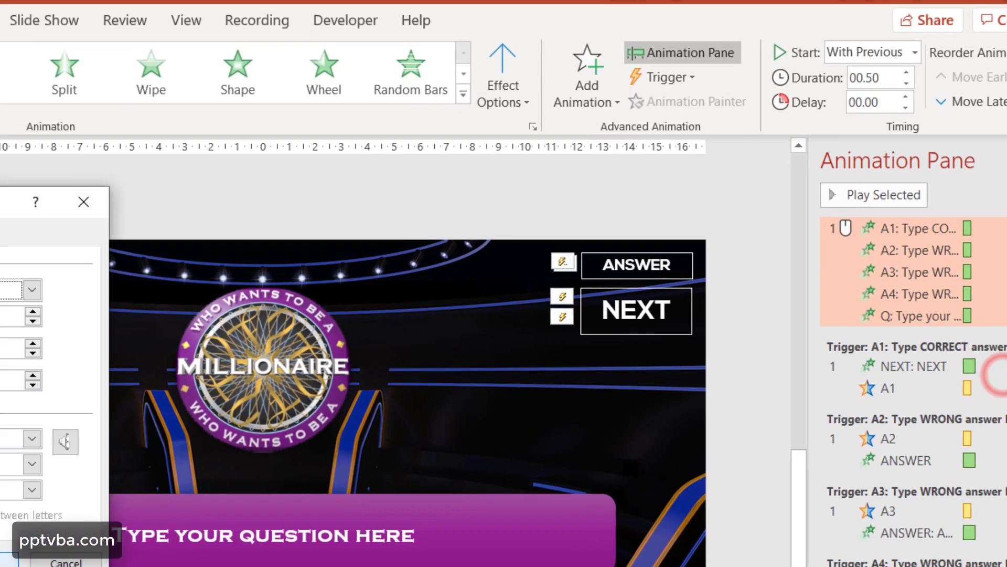
drag(300, 288, 303, 288)
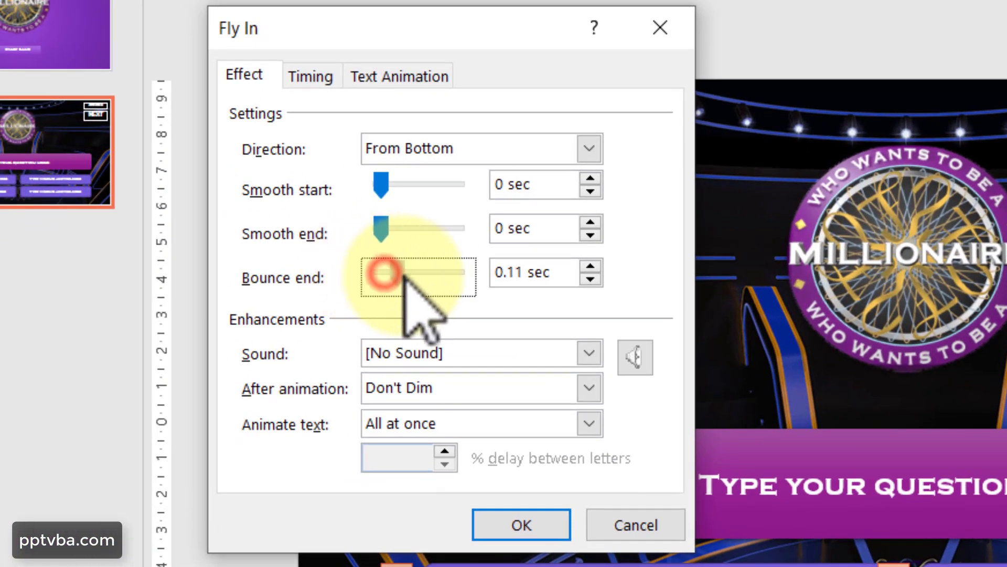
drag(404, 275, 432, 276)
Confirm the bounce and lengthen all five fly-ins to 2.25 seconds, then preview them
click(521, 525)
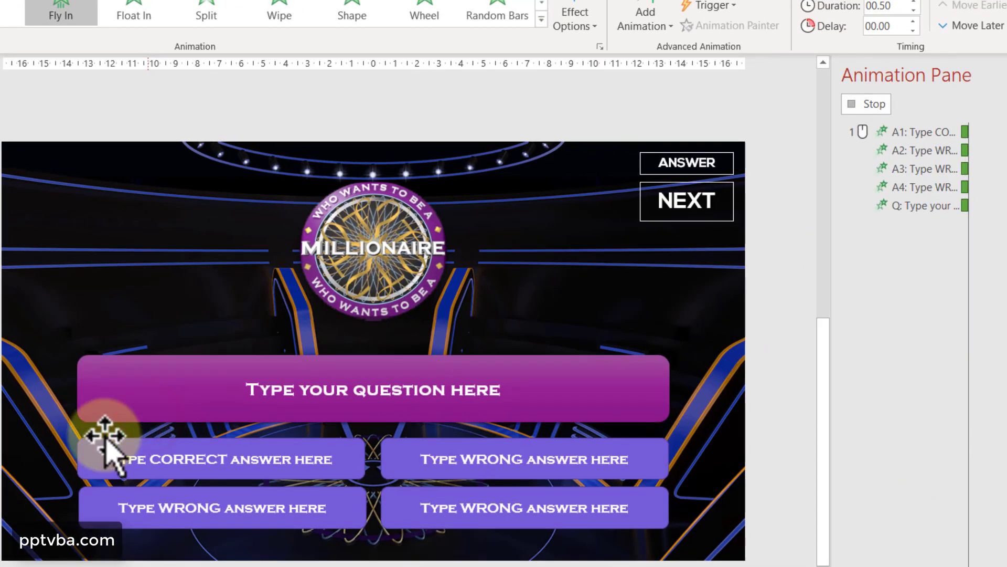
click(924, 131)
shift+click(925, 205)
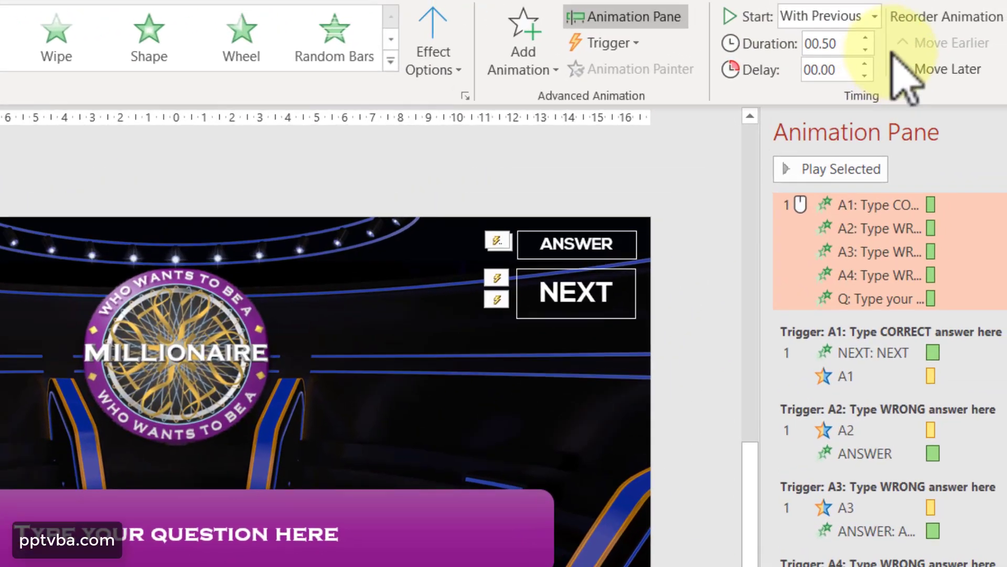
click(913, 3)
click(913, 3)
click(914, 2)
click(785, 99)
click(785, 99)
click(786, 99)
click(786, 99)
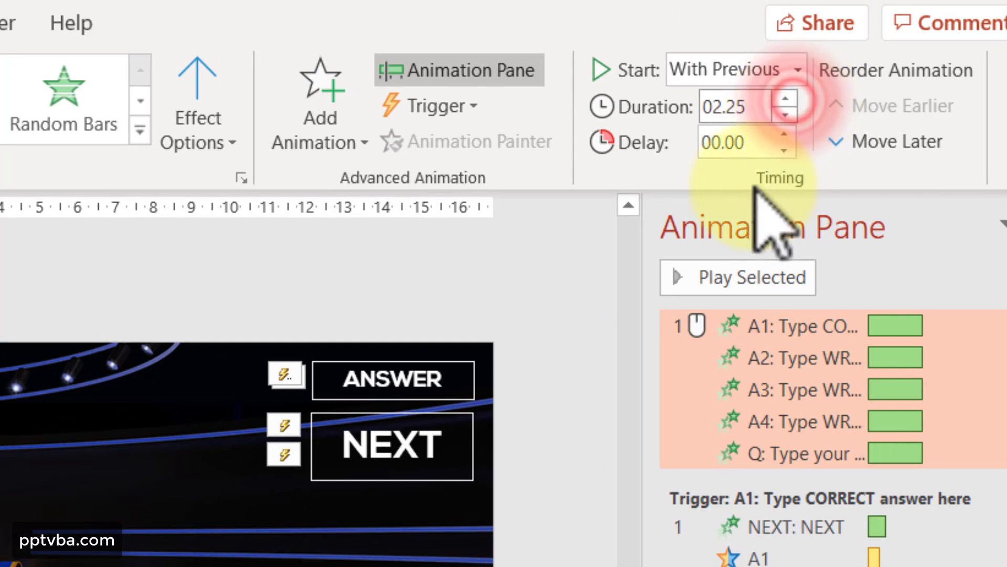
click(738, 277)
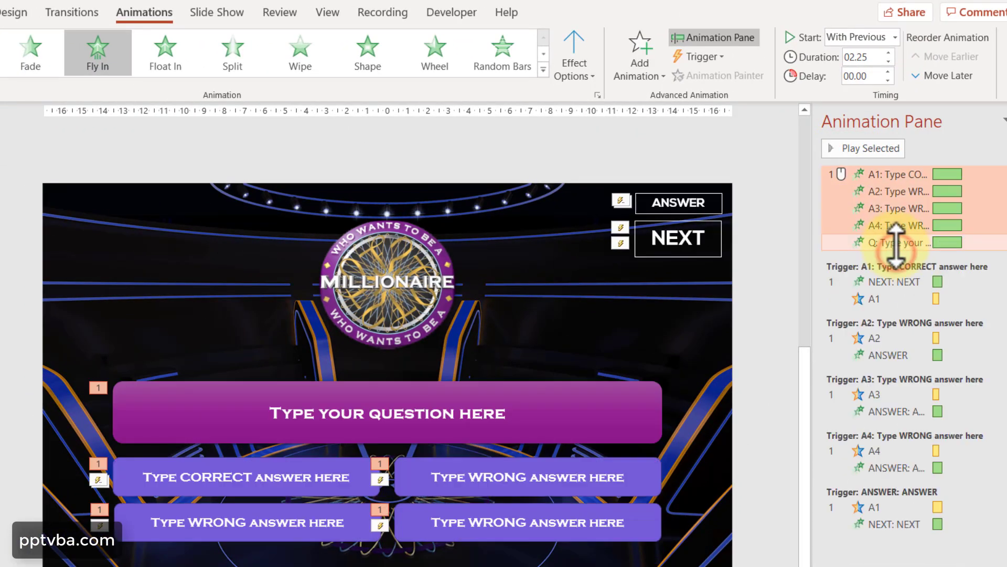
Shorten the question's fly-in to 1.75 seconds and make A1 start With Previous
click(894, 243)
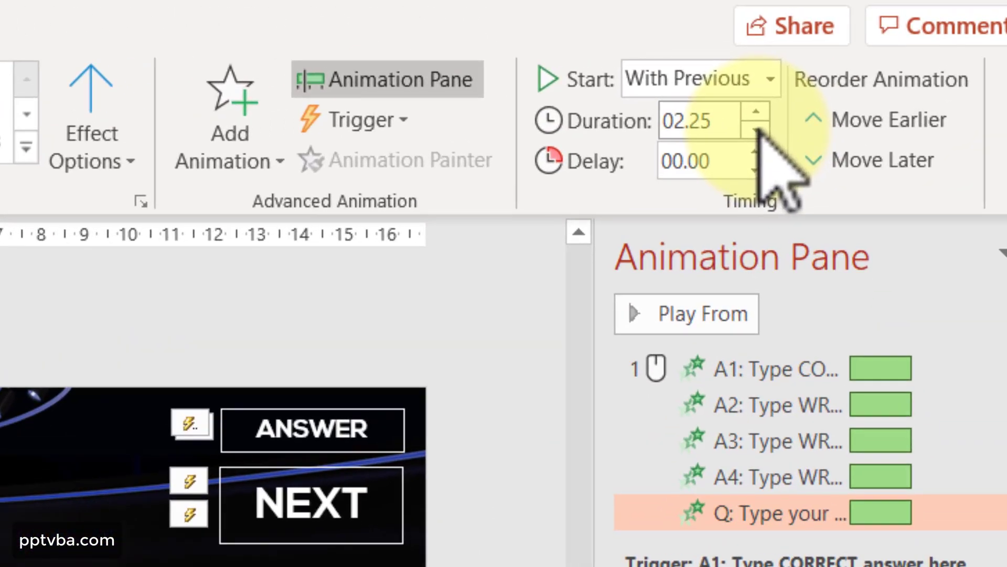
click(723, 509)
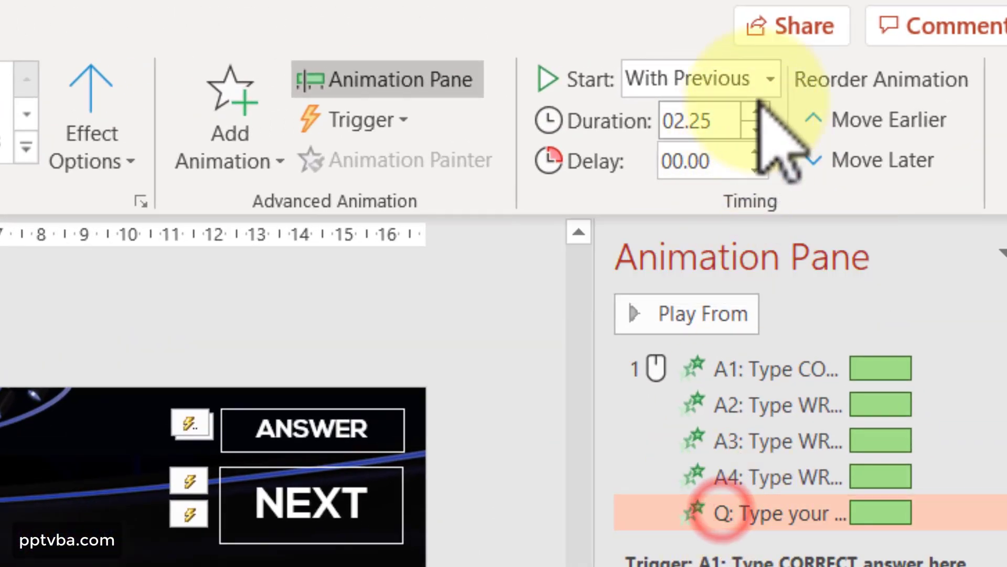
click(756, 130)
click(755, 130)
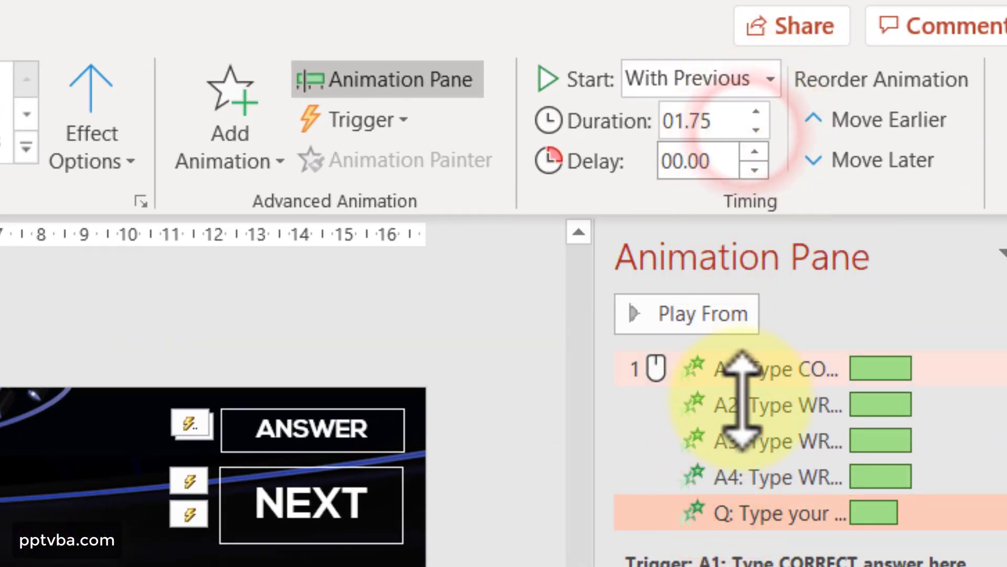
click(707, 369)
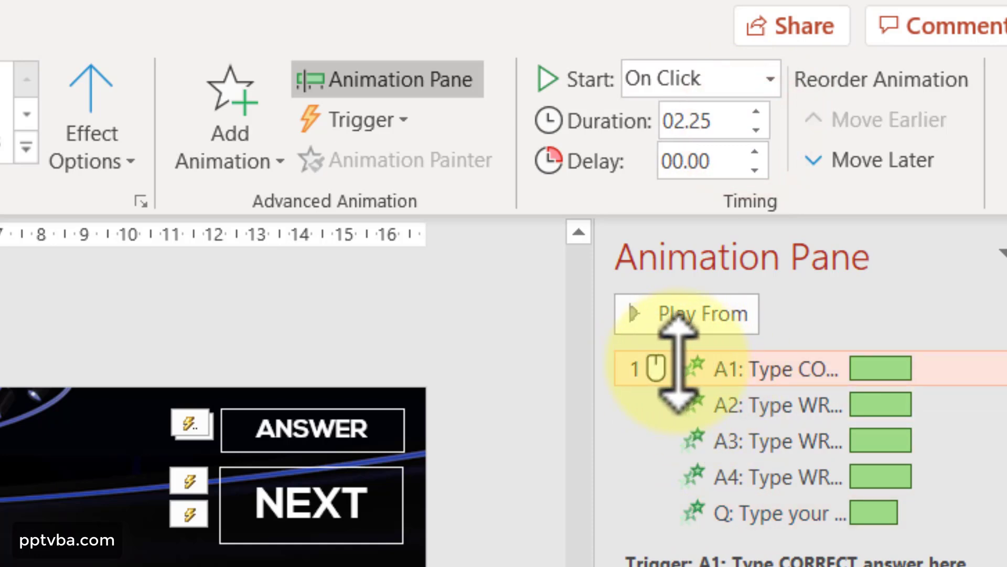
right_click(663, 368)
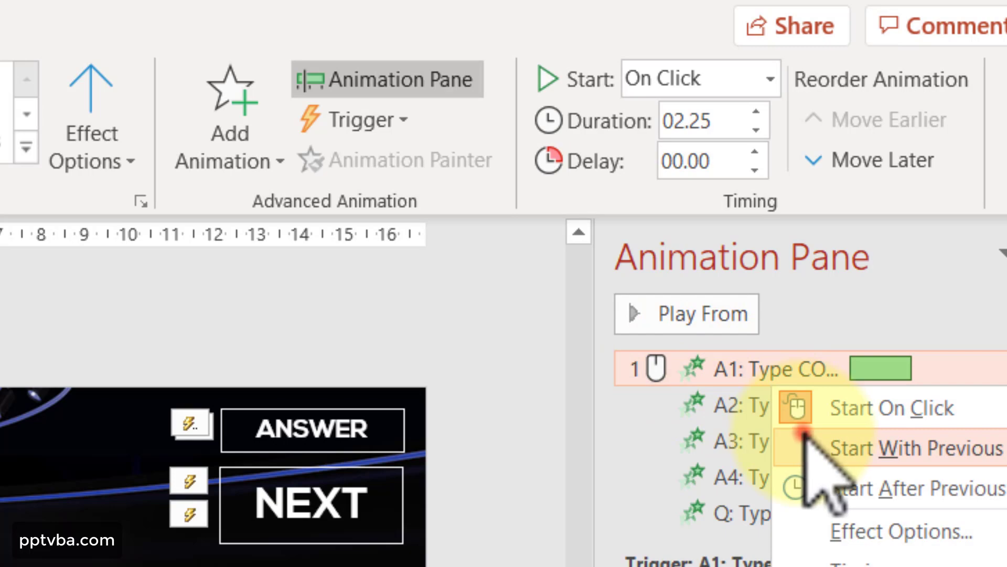
click(792, 446)
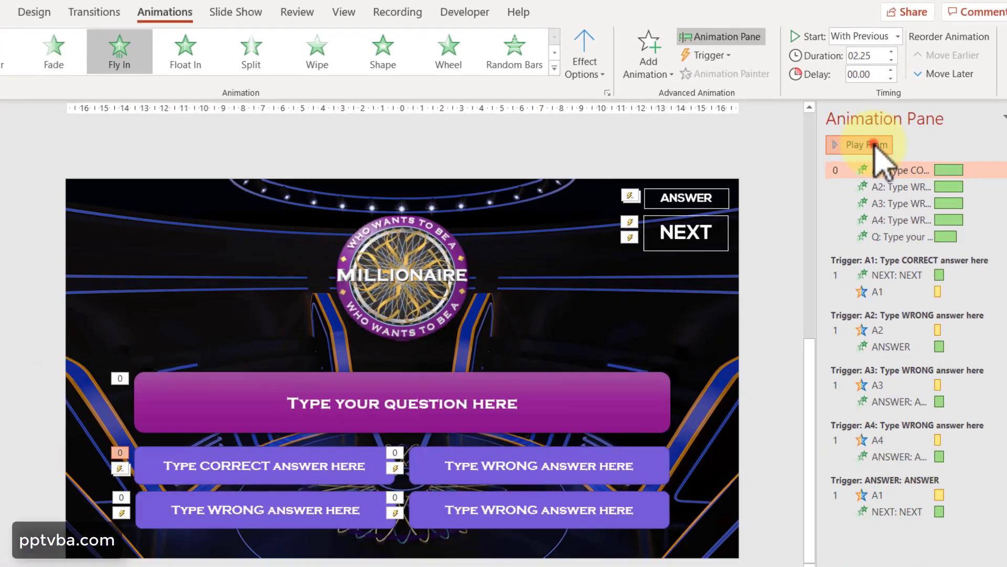
click(721, 330)
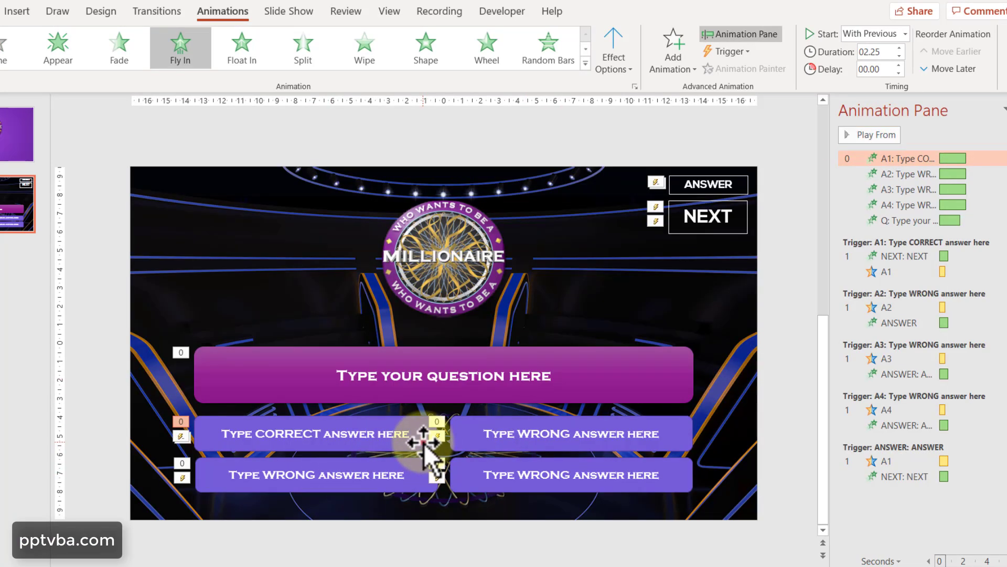
Make the A1 and A3 answers fly in from the left
click(423, 449)
shift+click(415, 469)
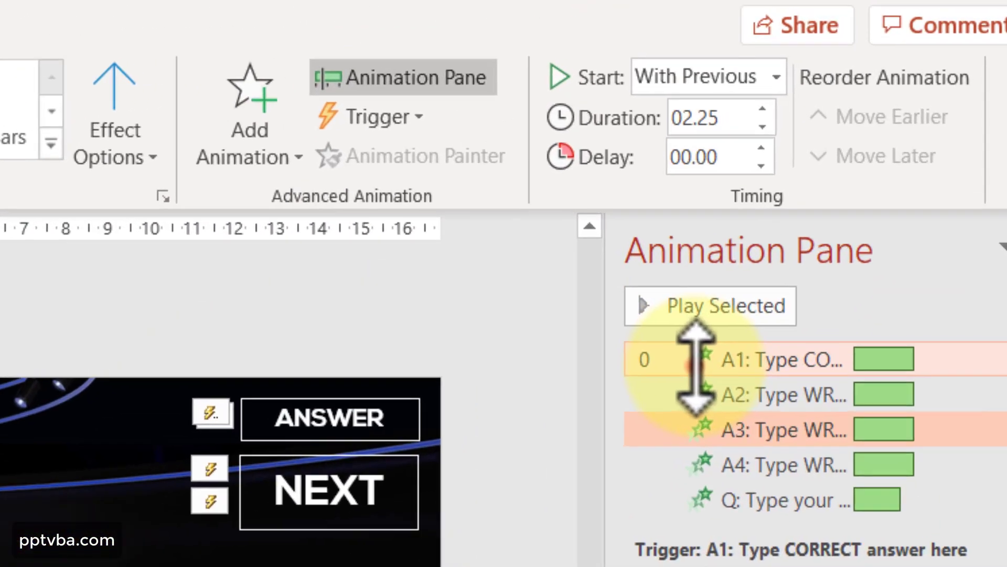
click(887, 158)
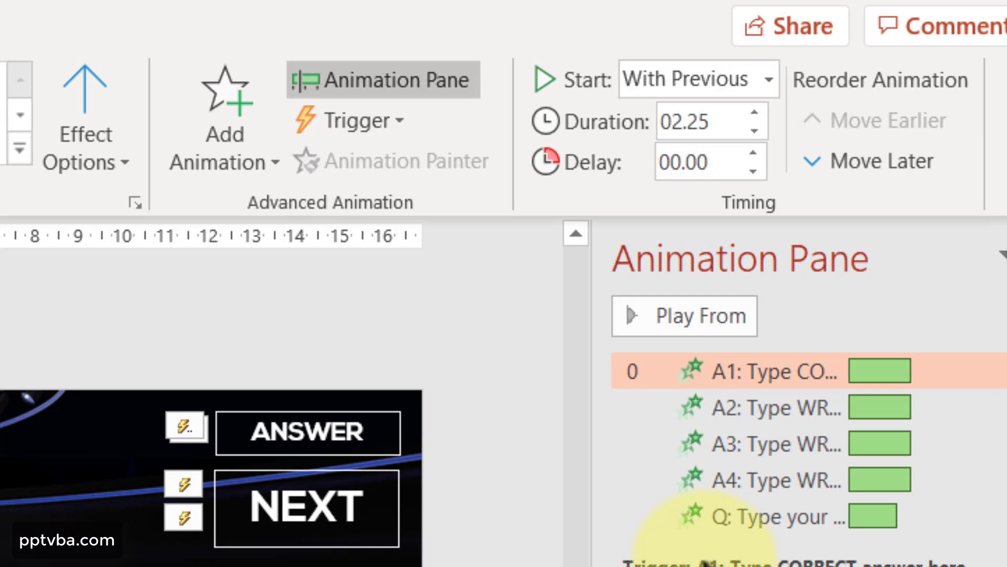
ctrl+click(710, 447)
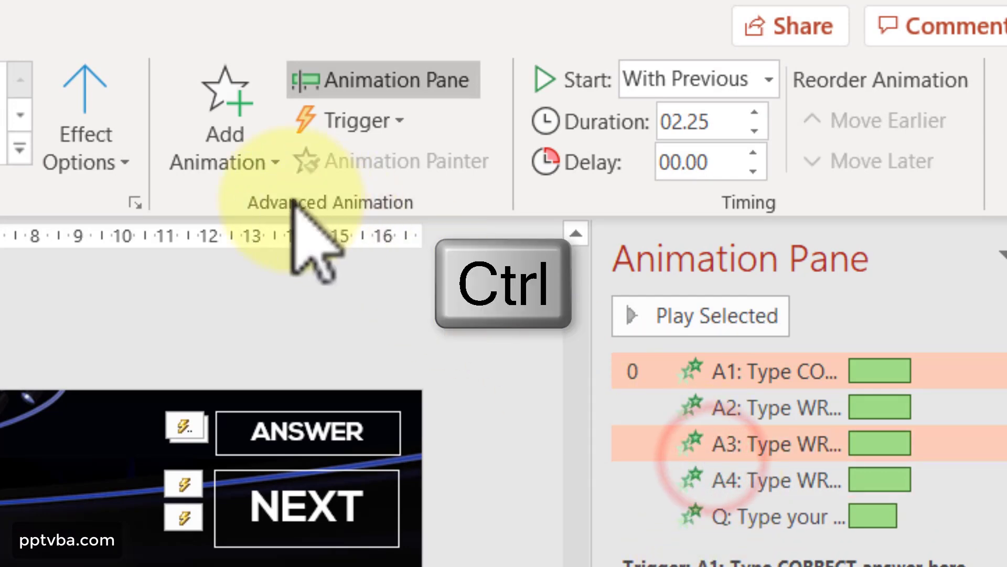
click(124, 164)
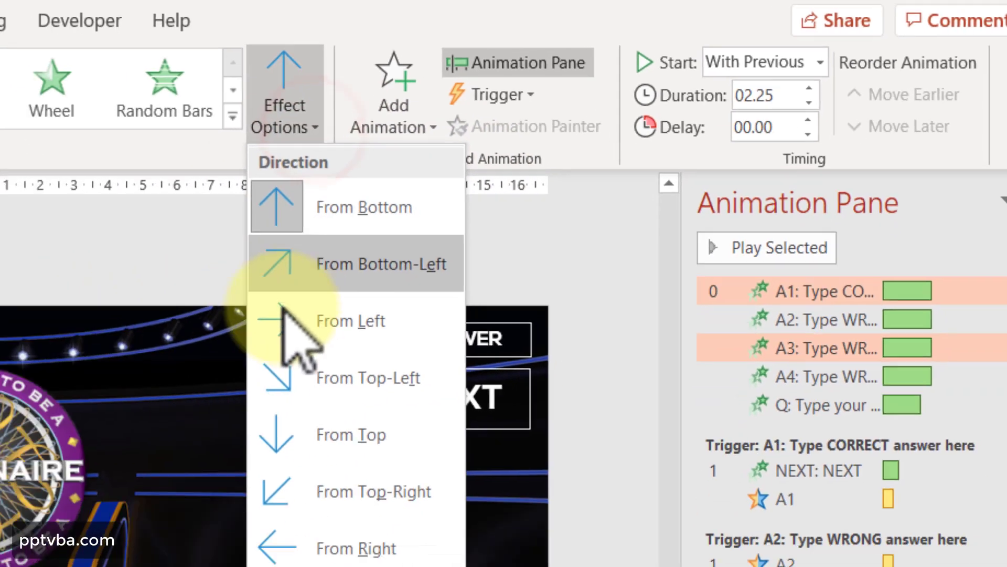
click(105, 409)
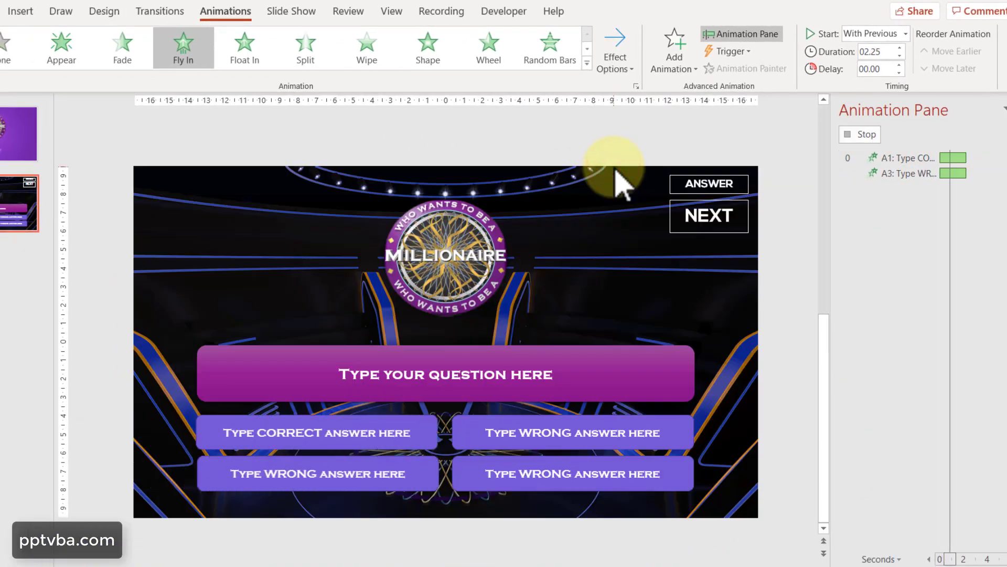
click(547, 434)
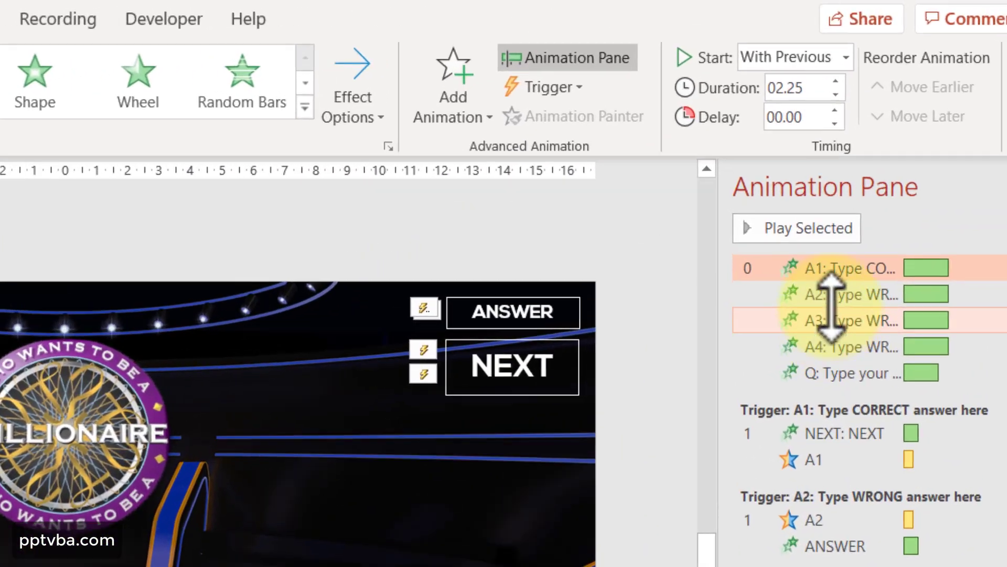
Make A2 and A4 fly in from the right, then check slide 1 and return to slide 2
click(890, 185)
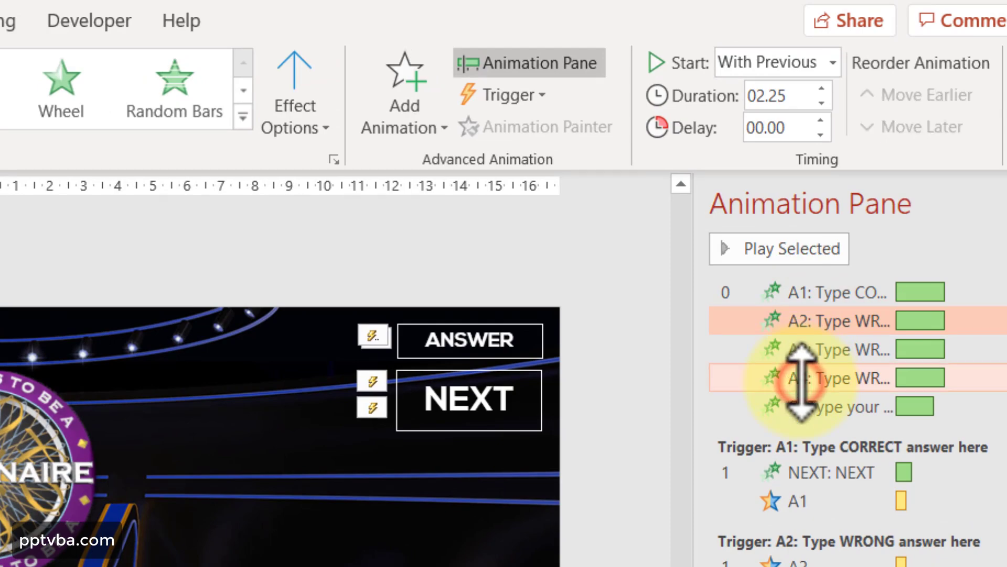
ctrl+click(802, 378)
click(294, 118)
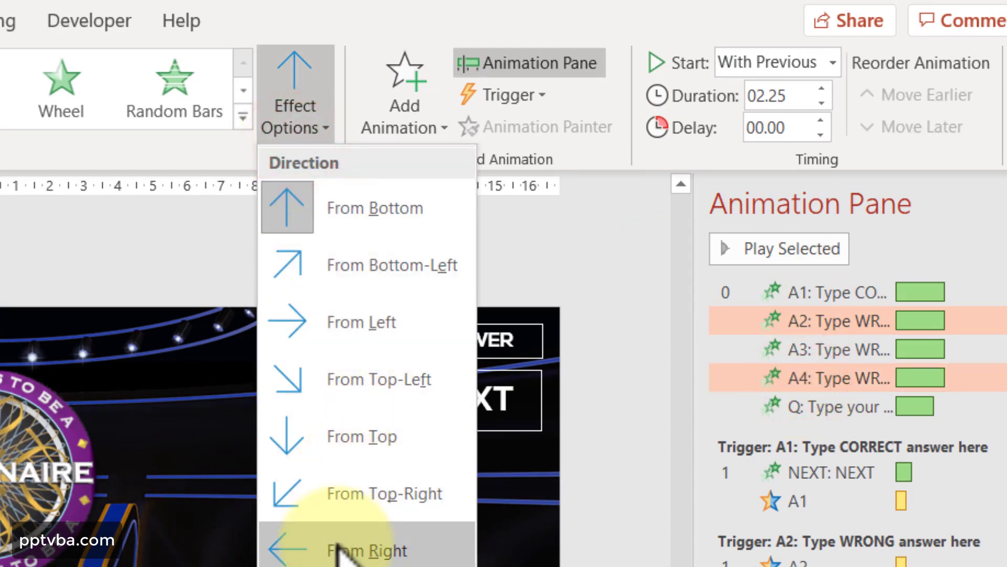
click(339, 548)
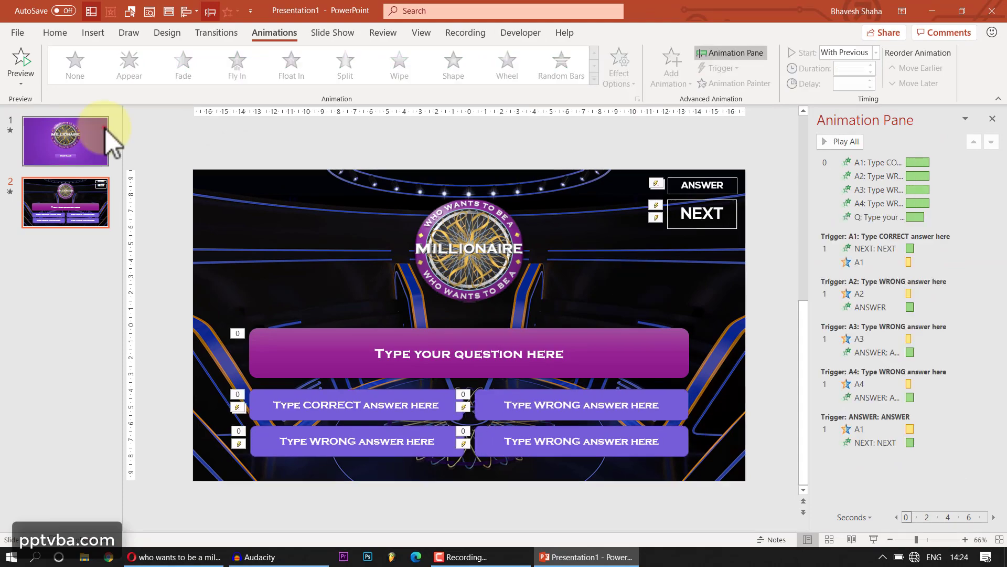
click(105, 129)
click(72, 226)
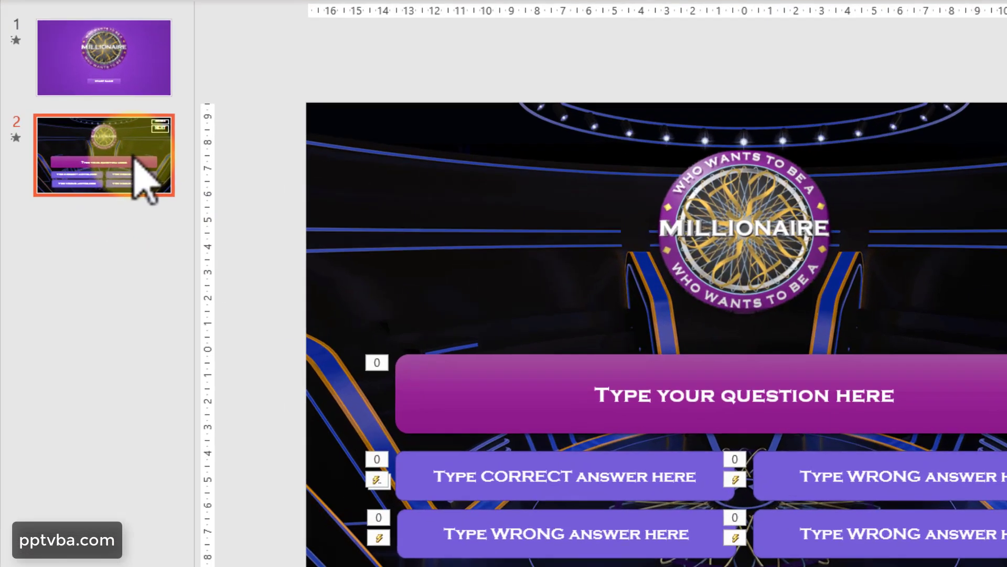
right_click(82, 203)
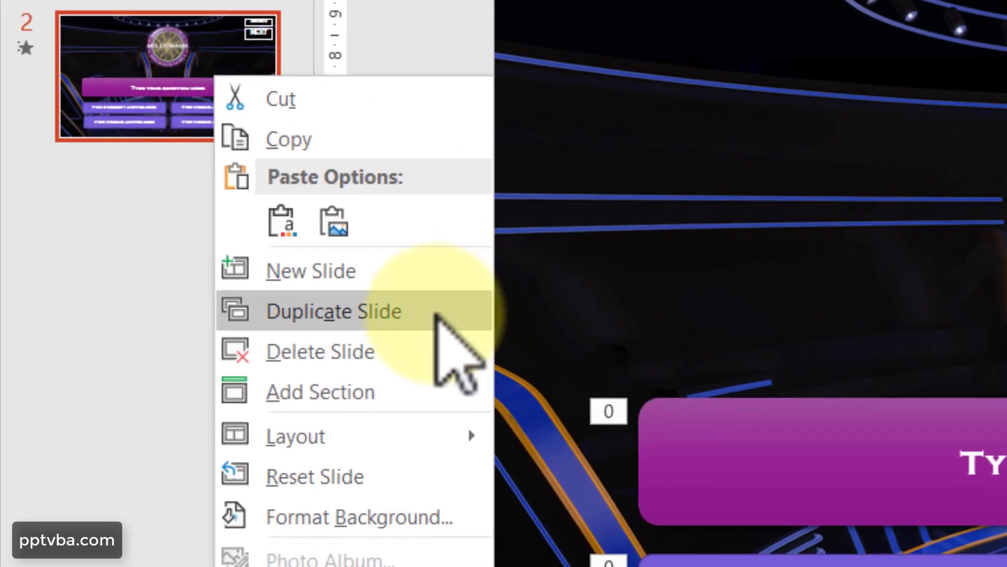
Duplicate the question slide three times, creating slides 3, 4 and 5
click(168, 294)
right_click(190, 242)
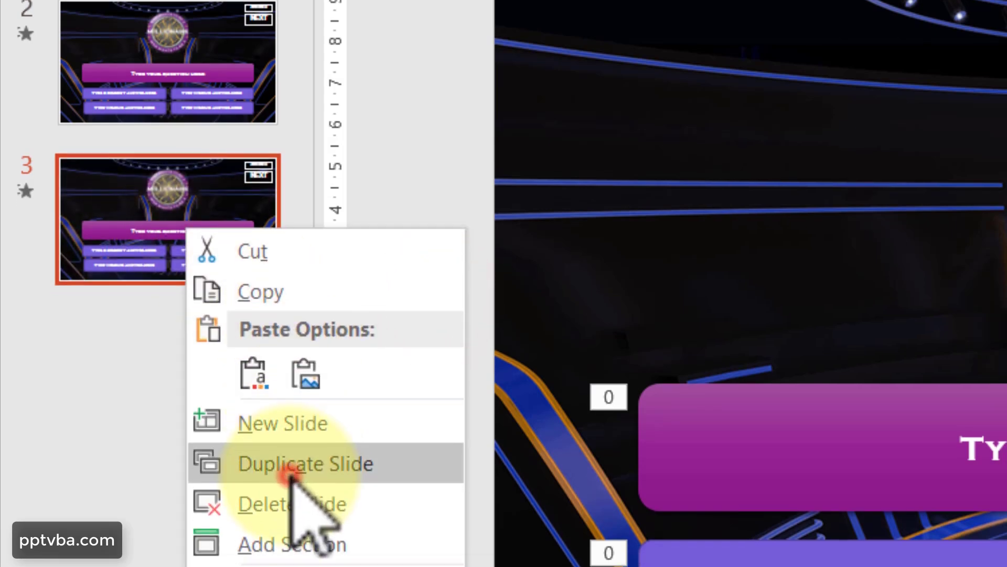
click(299, 468)
right_click(196, 230)
click(291, 460)
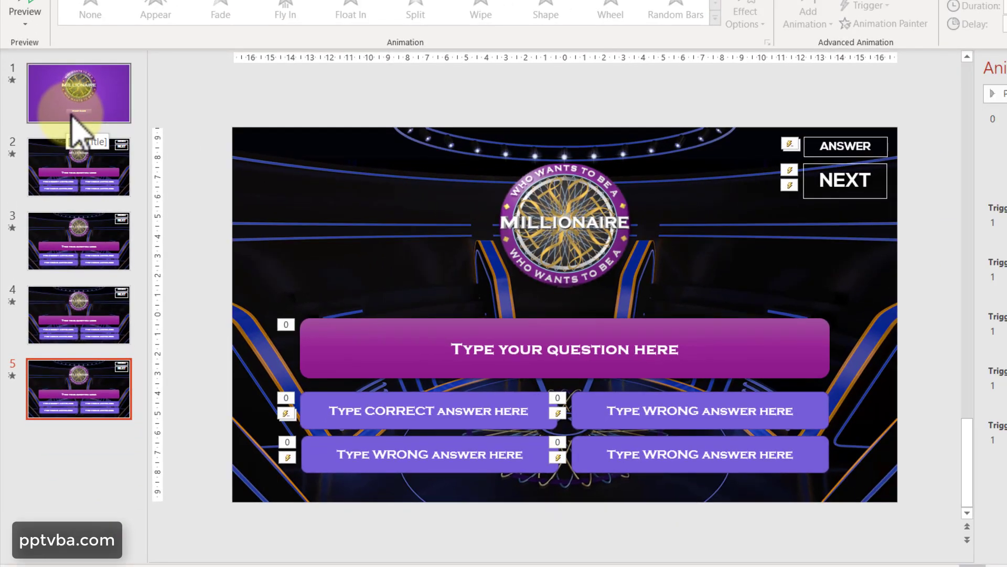
Copy the start slide and paste it at the end, keeping source formatting
right_click(73, 116)
click(102, 143)
right_click(121, 436)
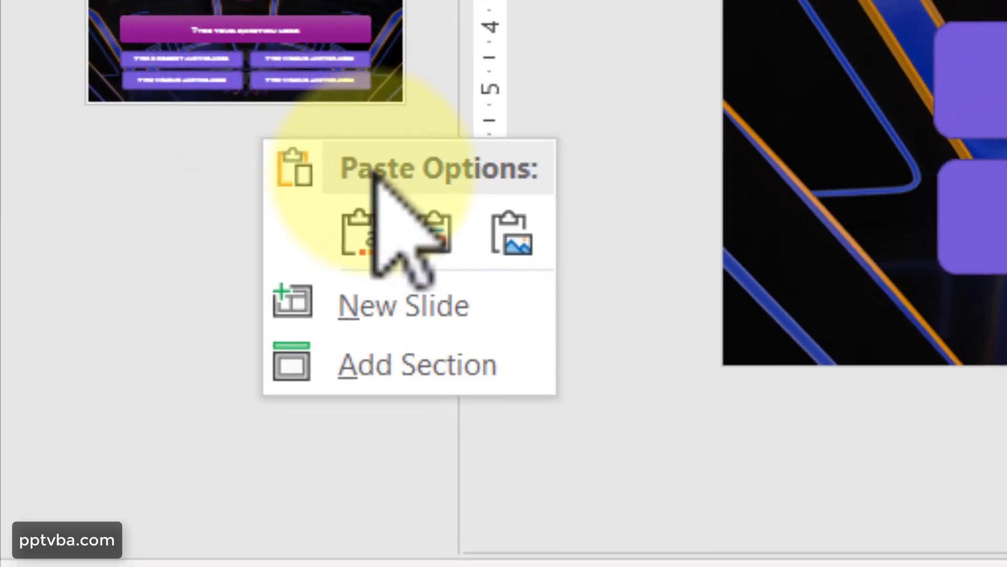
click(439, 219)
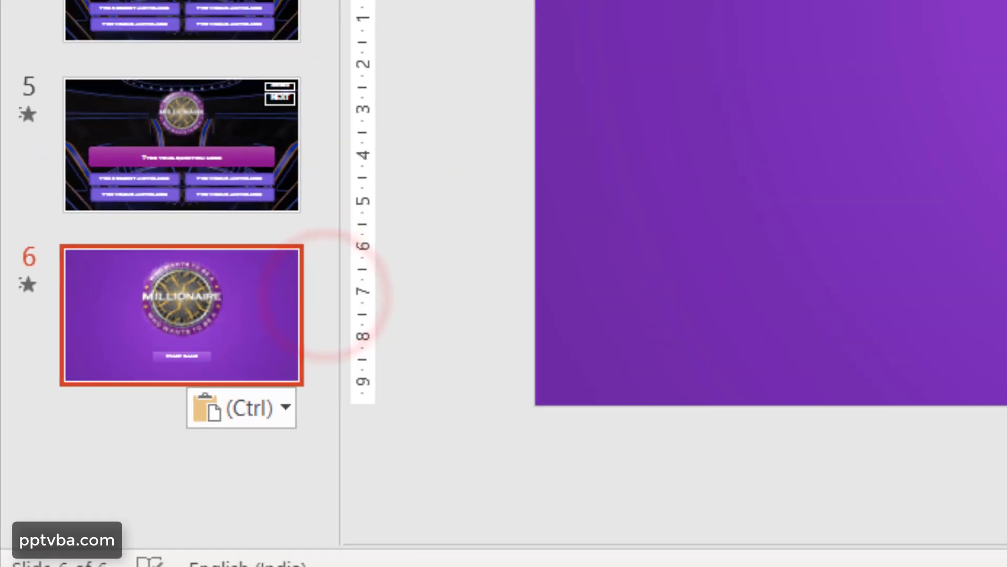
Replace the START GAME button text with THANK YOU!
click(483, 423)
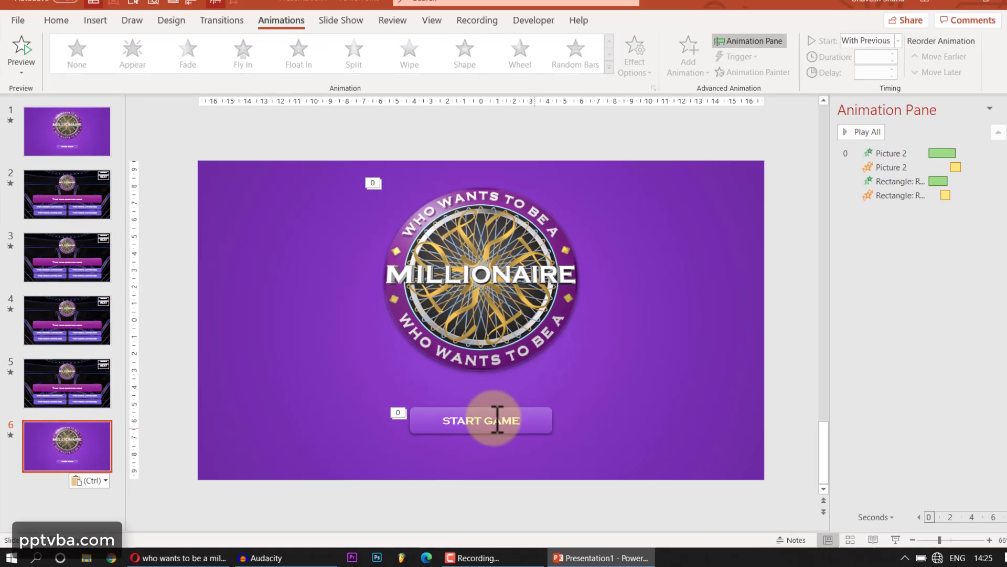
key(ctrl+a)
text(THANK YOU)
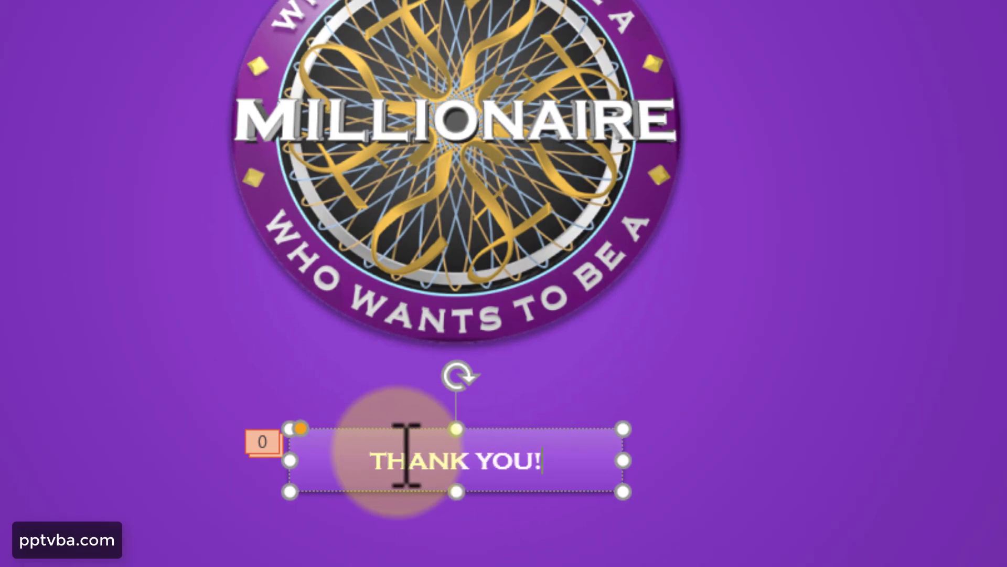
click(358, 431)
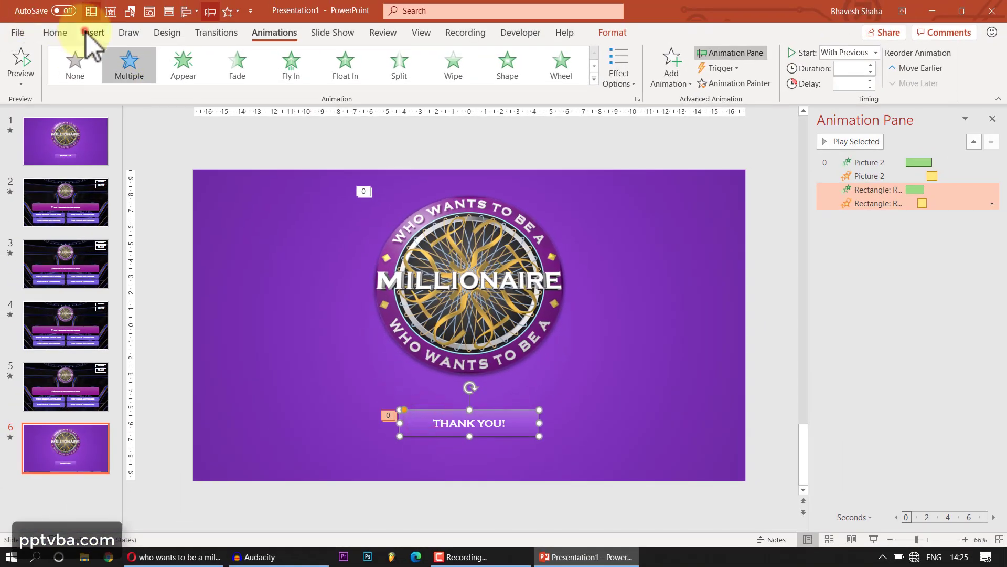
Give the THANK YOU! button an End Show click action, then return to the START GAME slide
click(87, 32)
click(543, 79)
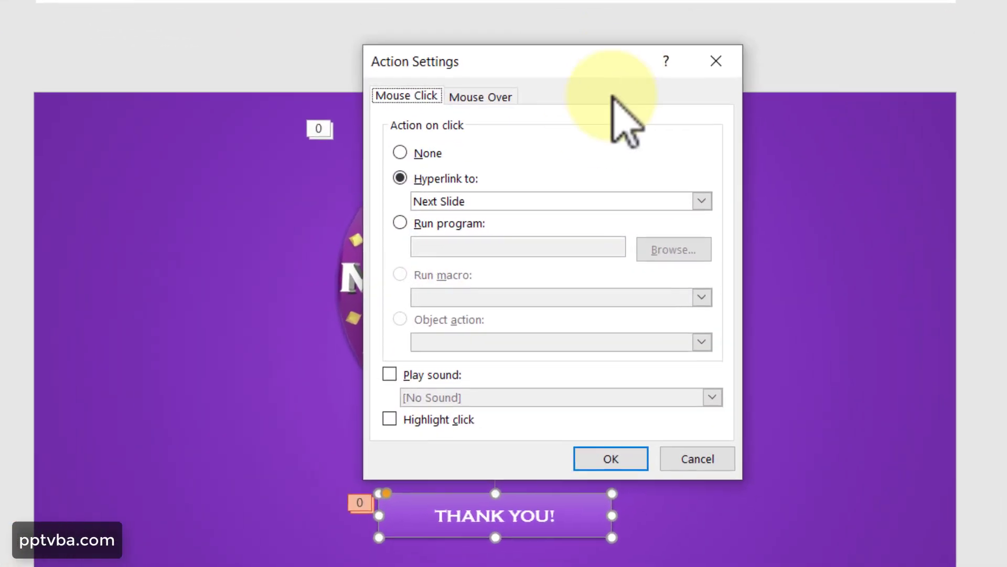
click(530, 194)
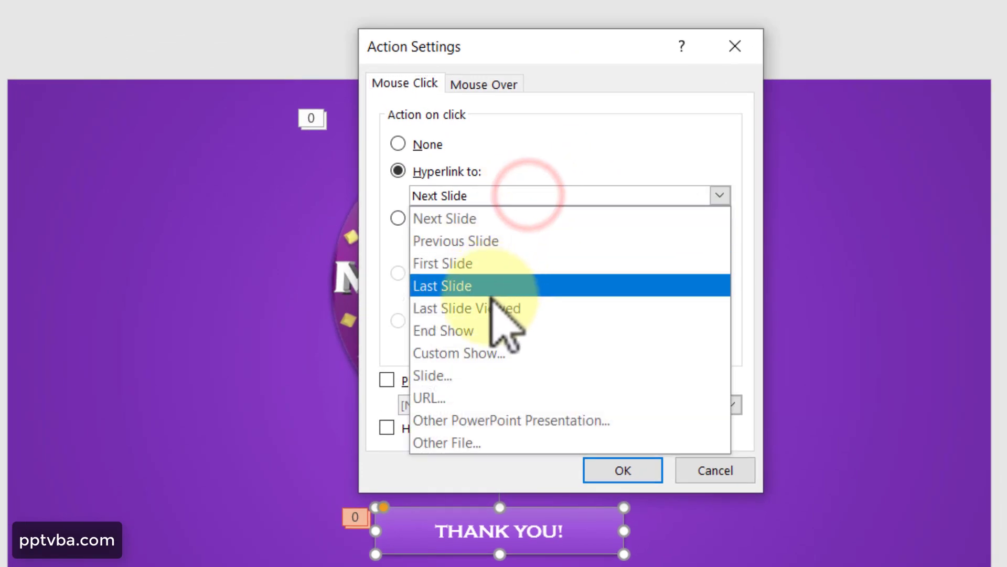
click(469, 330)
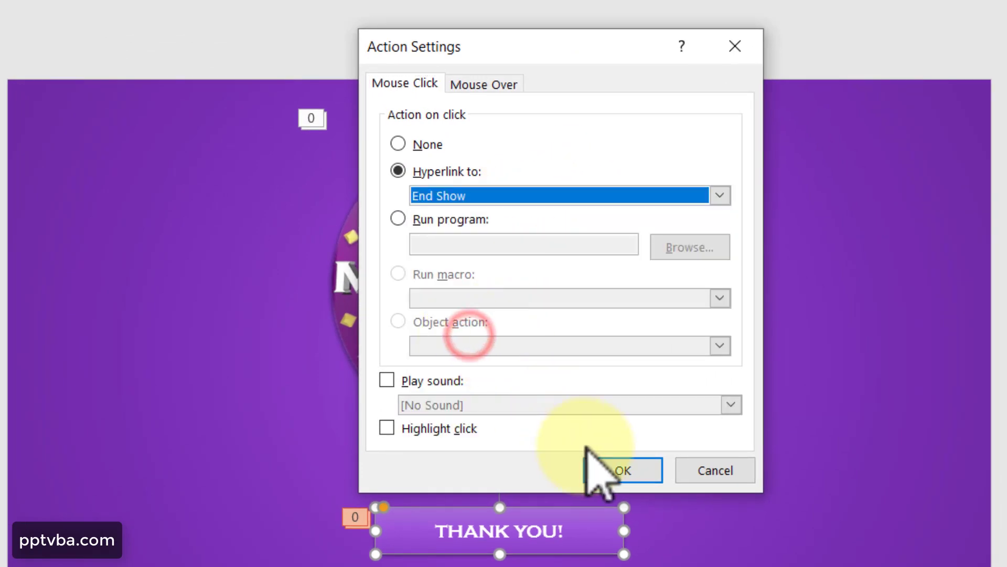
click(598, 468)
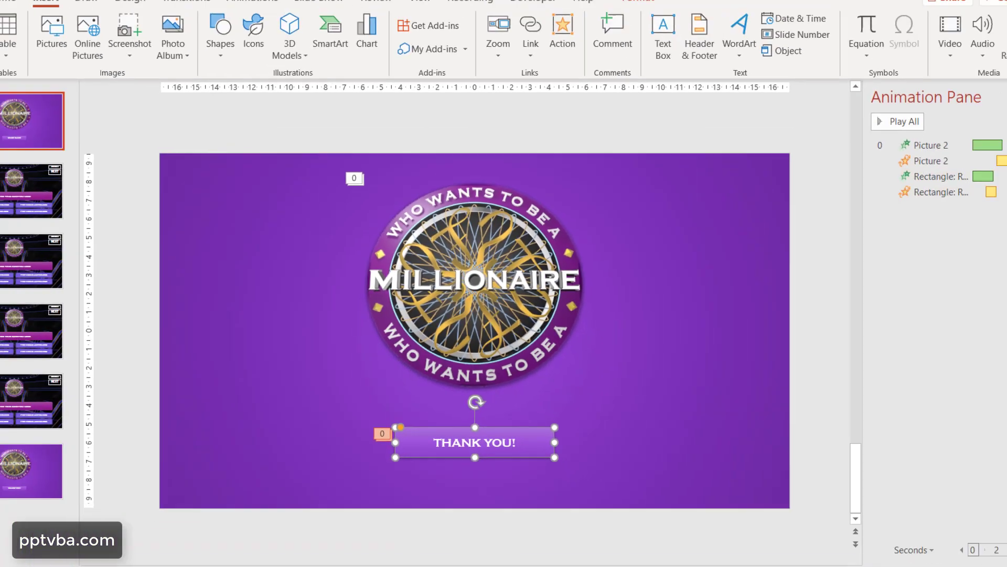
click(32, 143)
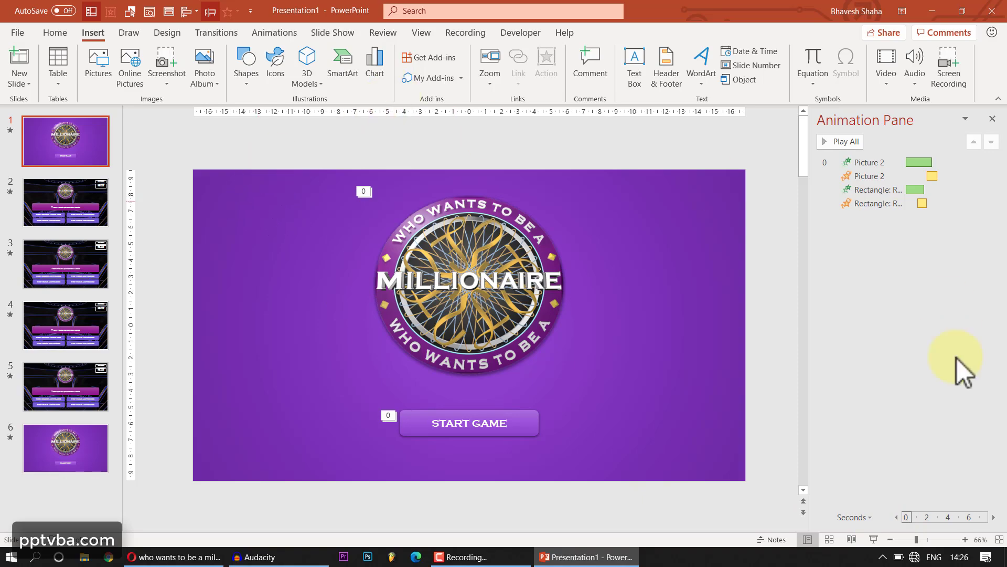
Run the slide show from slide 1, clicking START GAME and then an answer on the first question
click(871, 541)
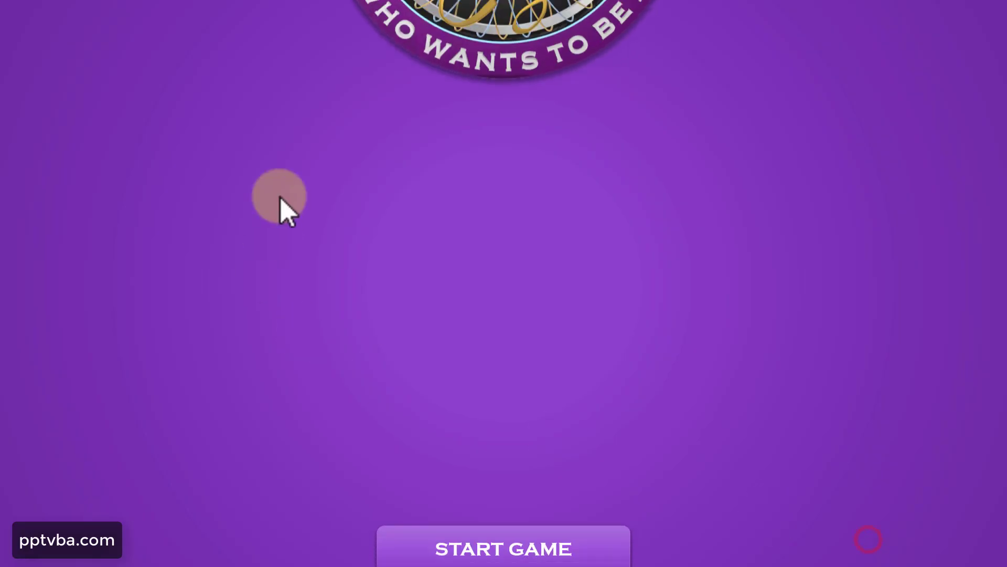
click(540, 462)
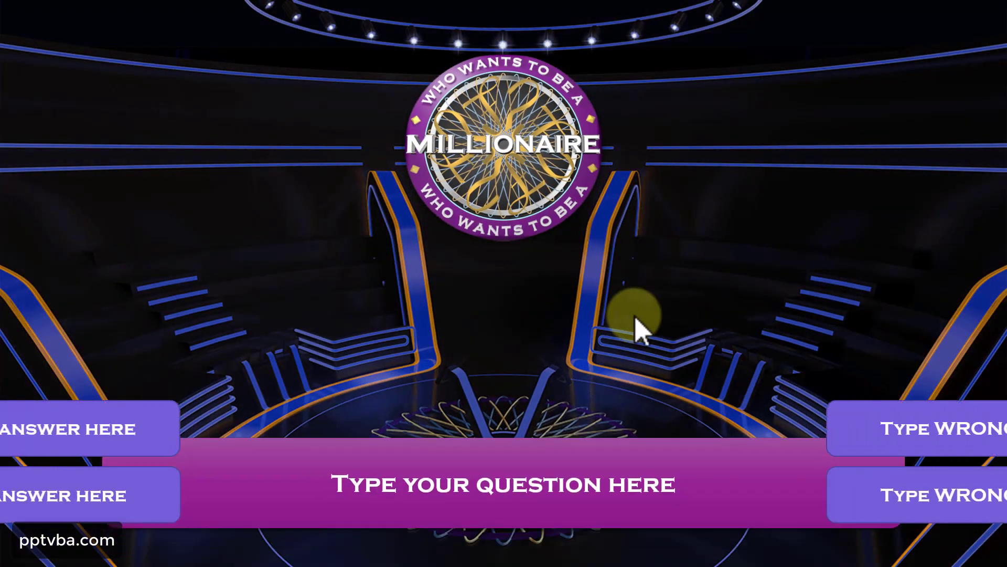
click(382, 429)
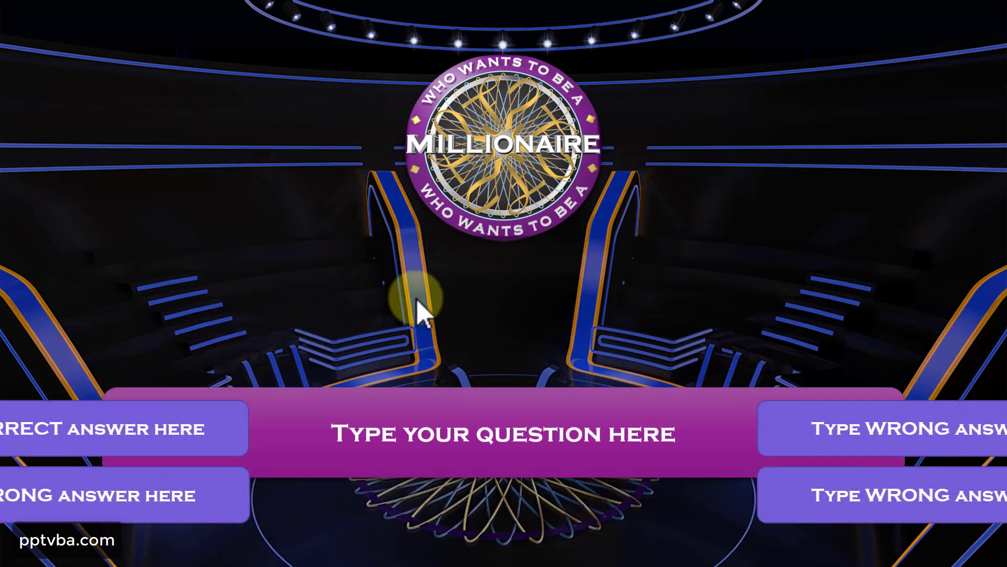
Exit the slide show and apply the Random transition to slides 3 through 5
key(Escape)
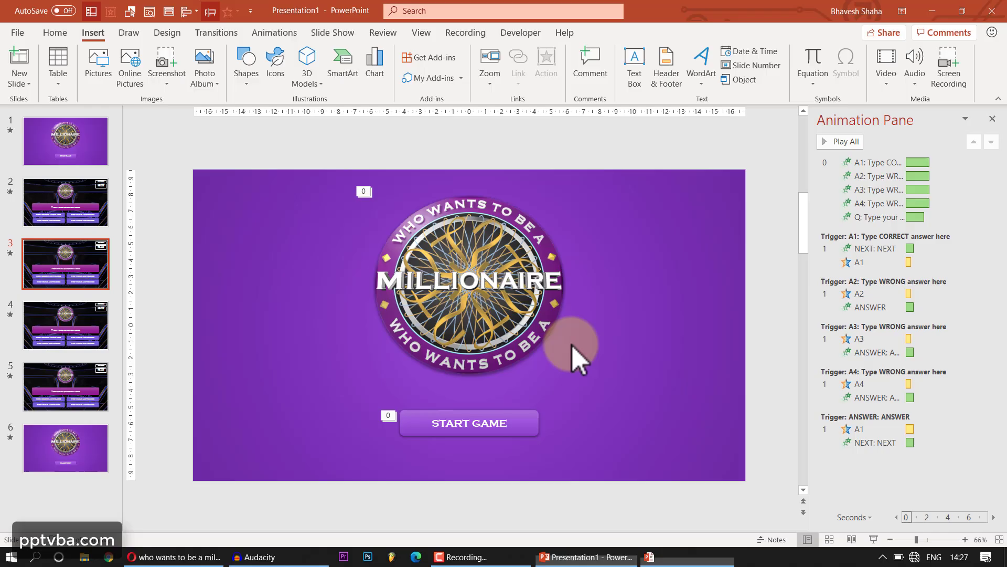
click(206, 38)
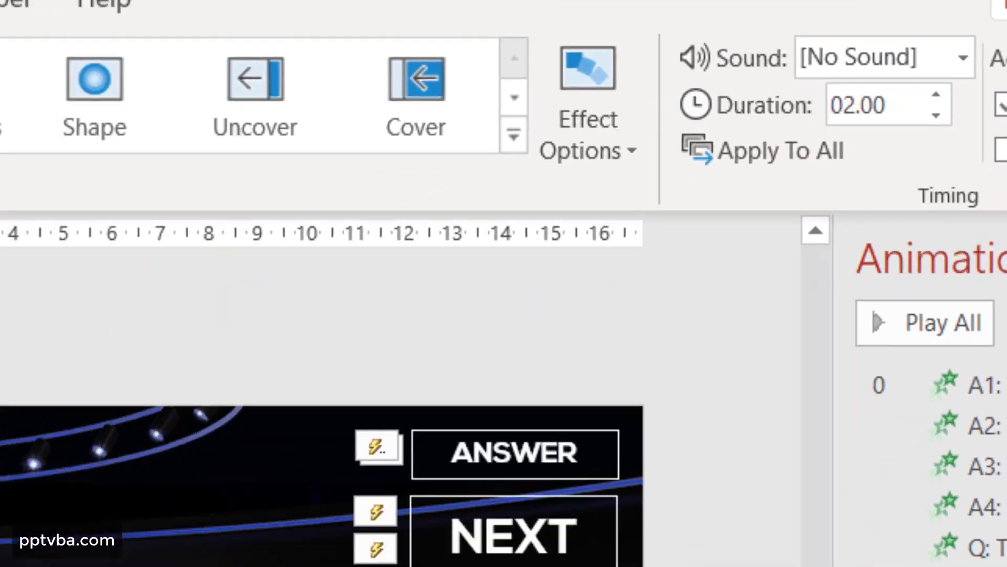
click(97, 268)
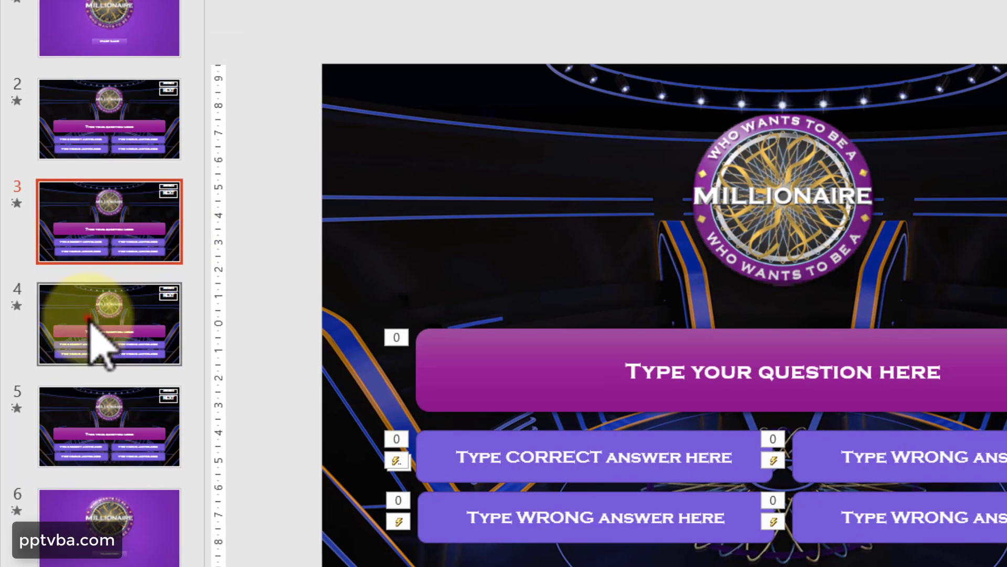
ctrl+click(89, 321)
ctrl+click(108, 464)
click(132, 73)
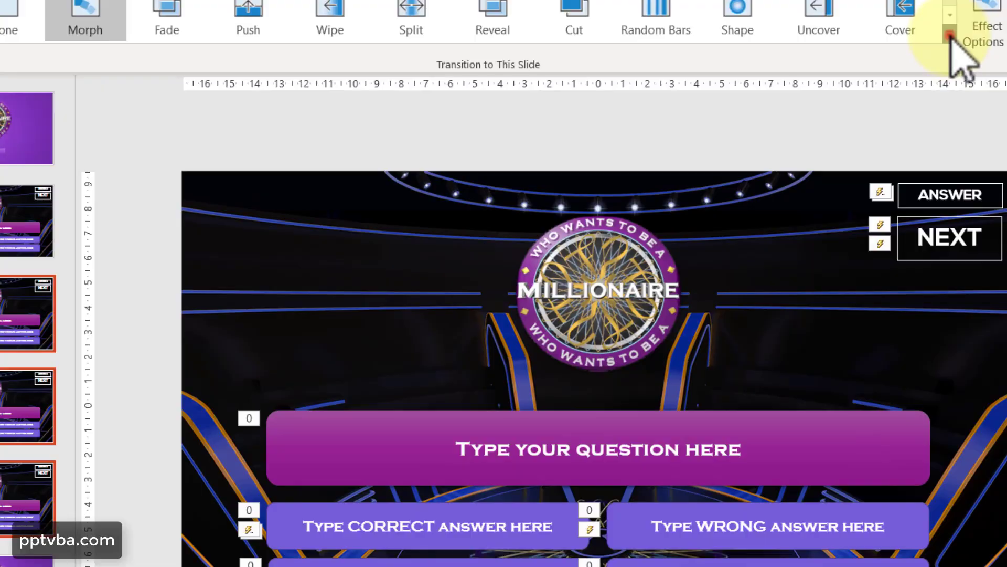
click(703, 78)
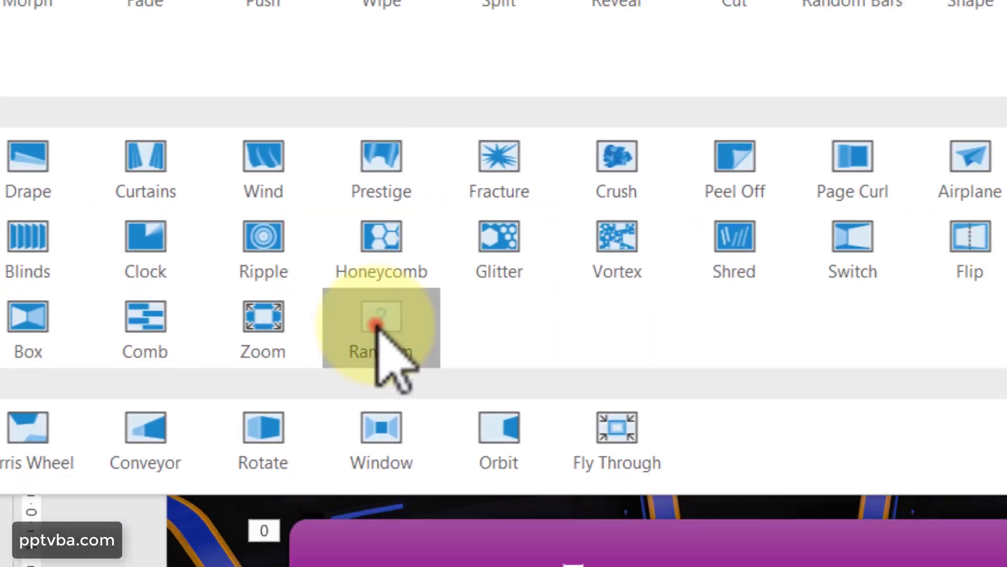
click(376, 325)
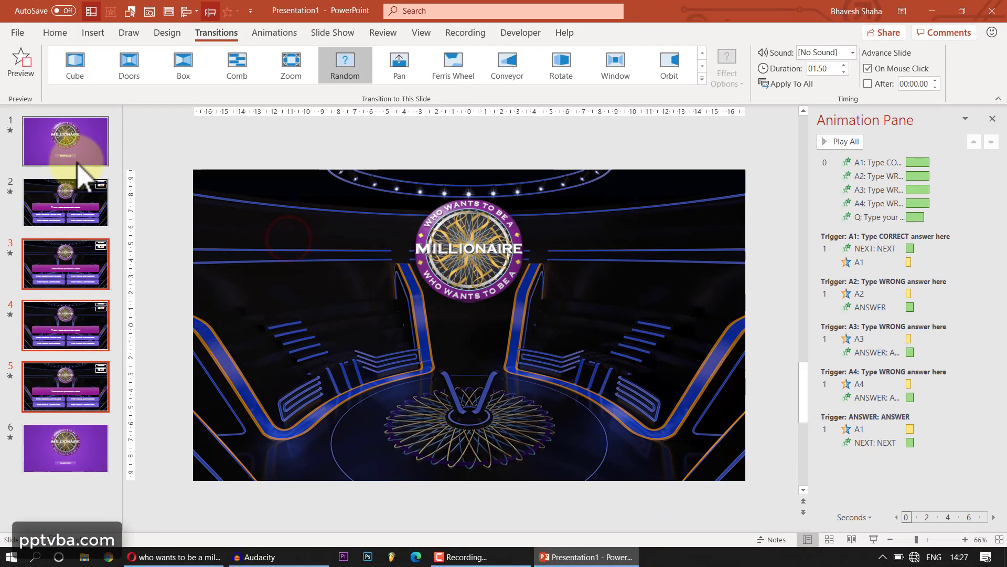
Review slides 1, 4 and 2, selecting the correct answer box on slide 2
click(76, 162)
click(66, 326)
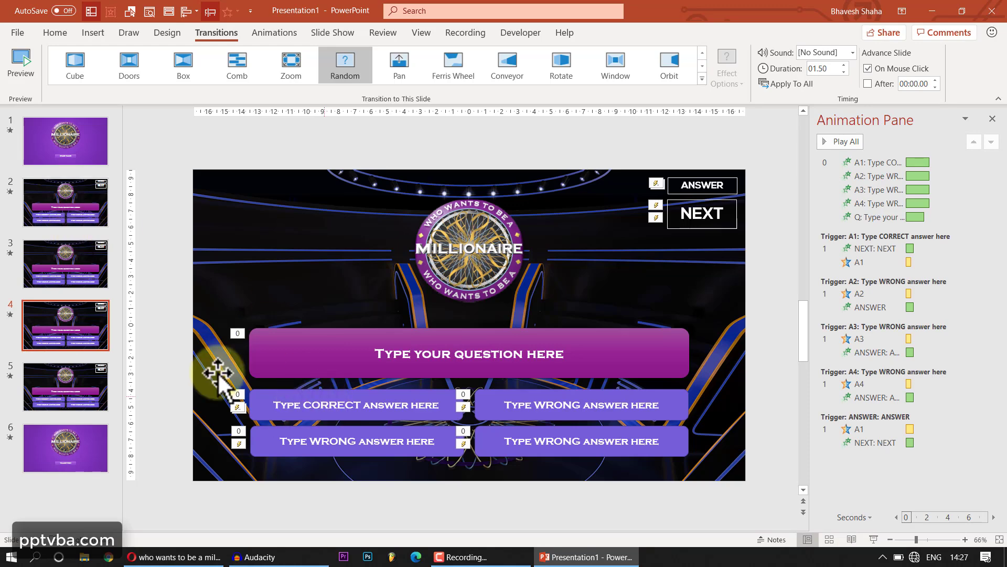
click(102, 201)
click(305, 401)
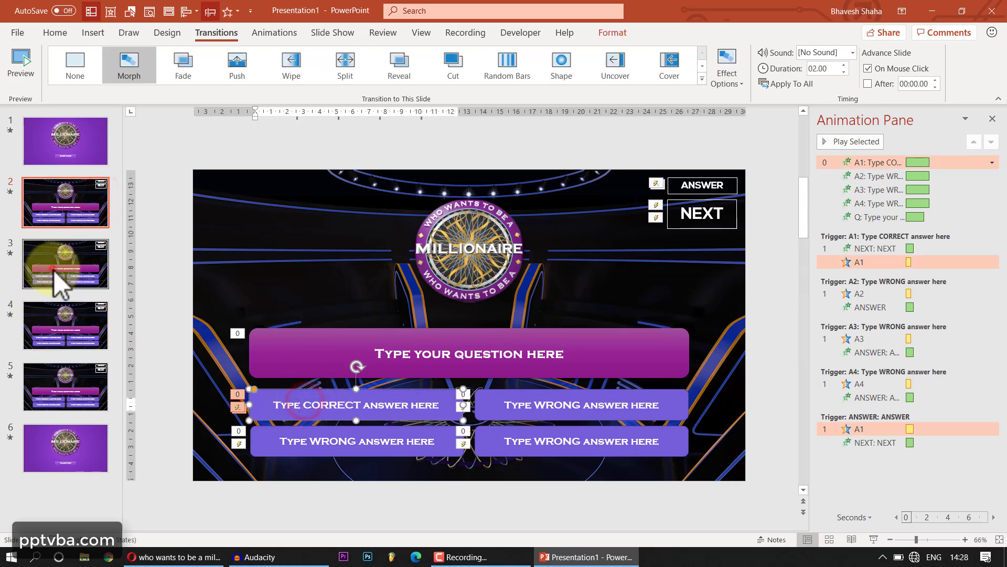
On slide 3, move the correct answer to the top-right slot and a wrong answer to the top-left
click(72, 346)
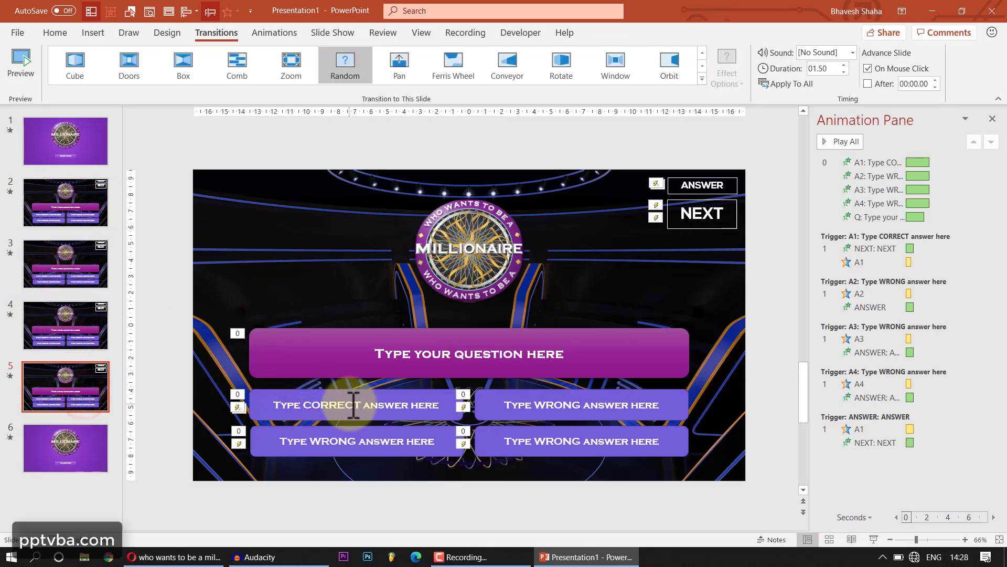
click(62, 283)
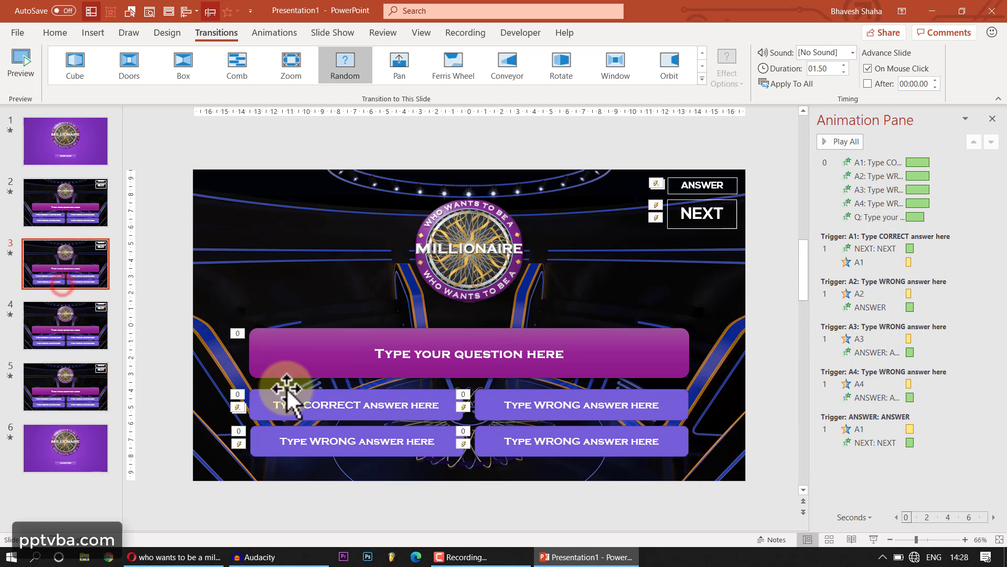
drag(280, 408, 603, 353)
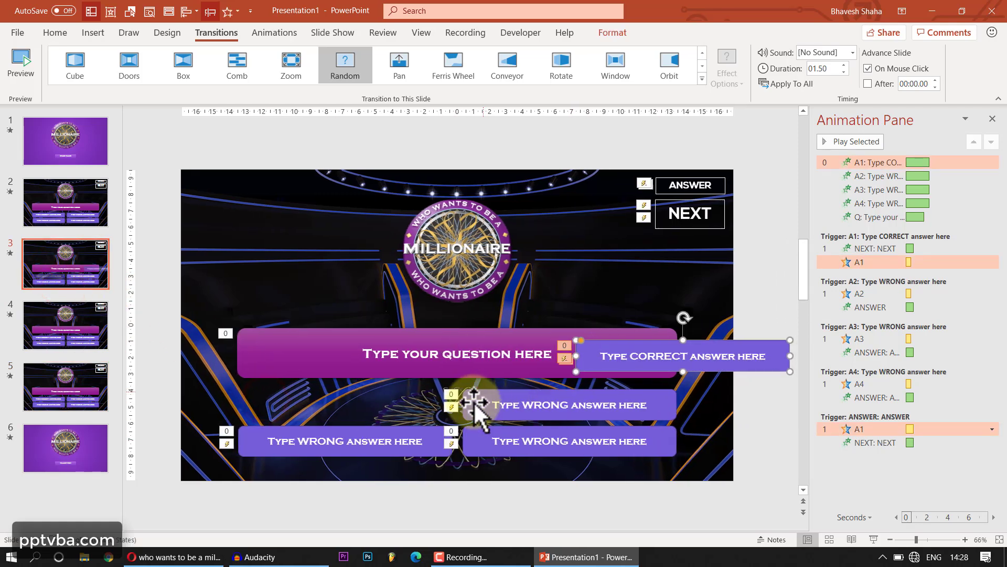
drag(472, 400, 261, 400)
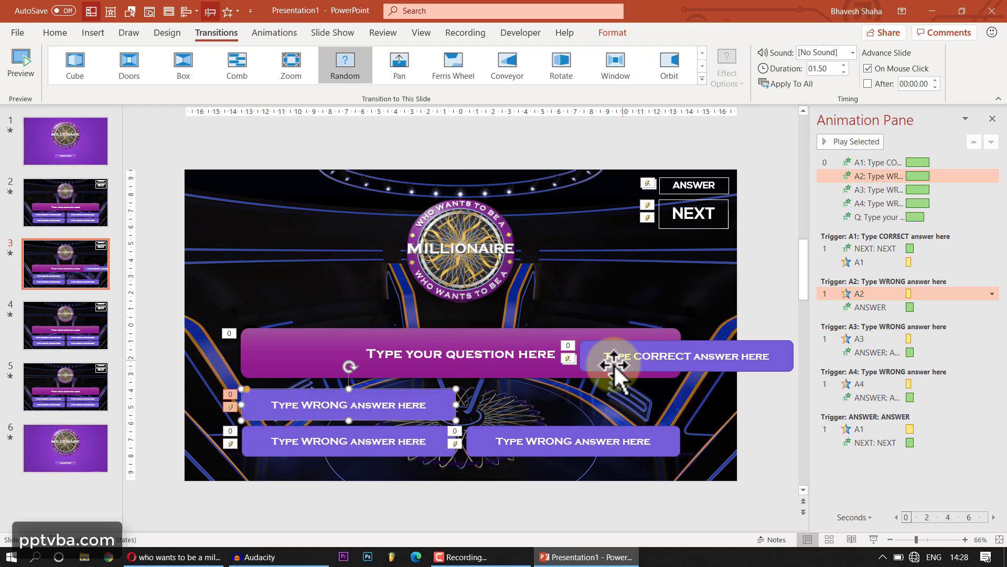
drag(585, 376, 489, 406)
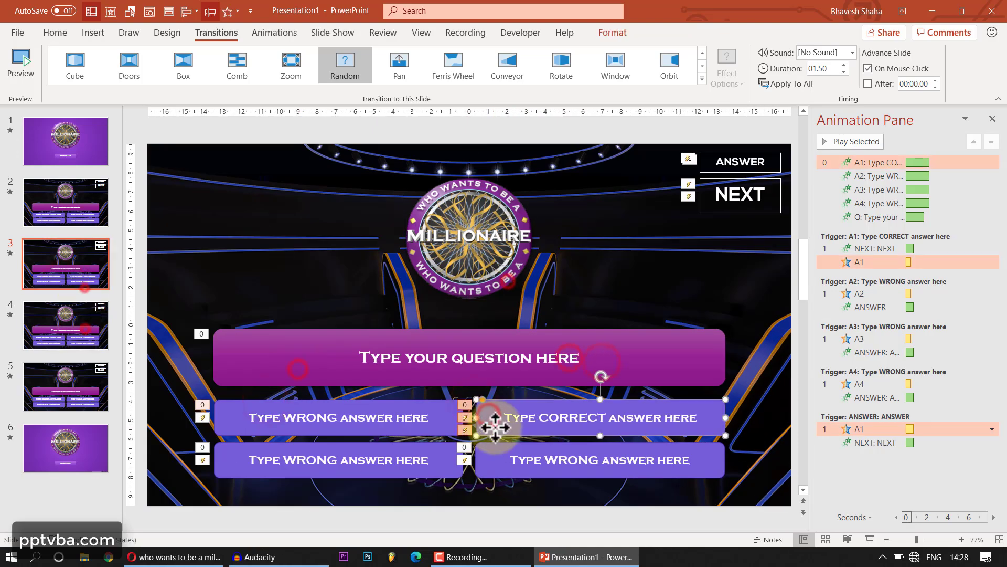
Undo the accidental duplicate slides and go to slide 4
shift+click(89, 335)
drag(89, 336, 60, 478)
key(ctrl+z)
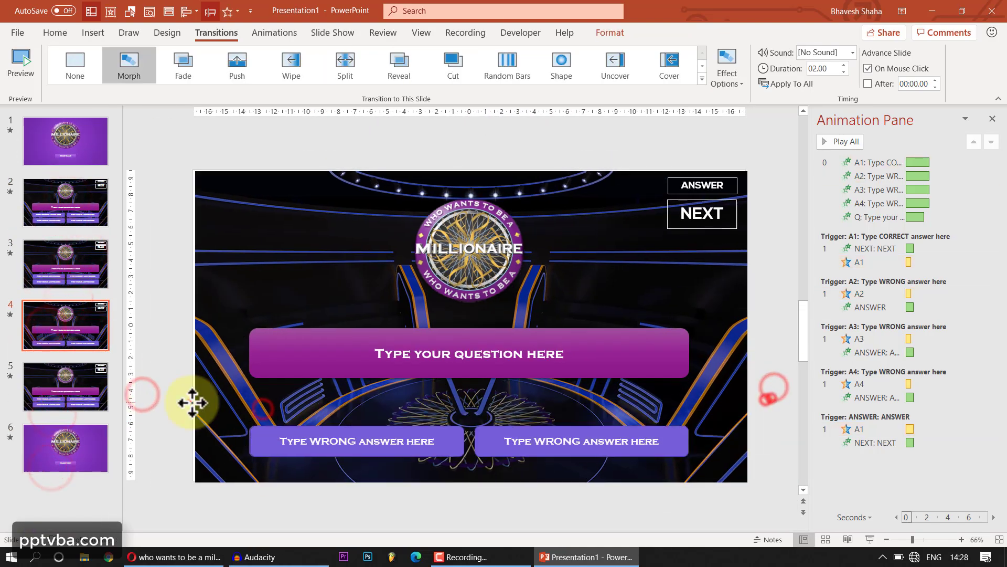
click(90, 337)
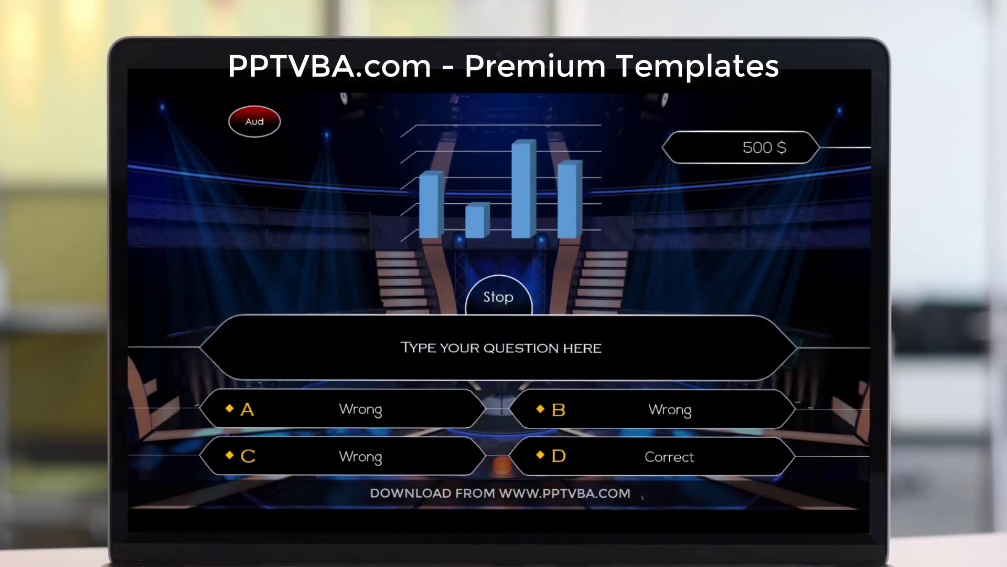
click(413, 461)
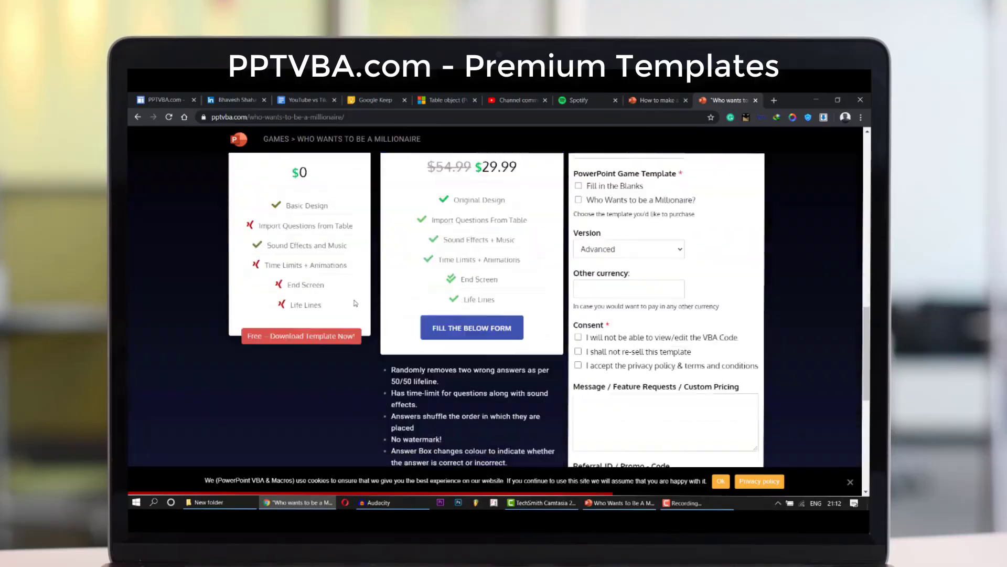
scroll(496, 315, up, 2)
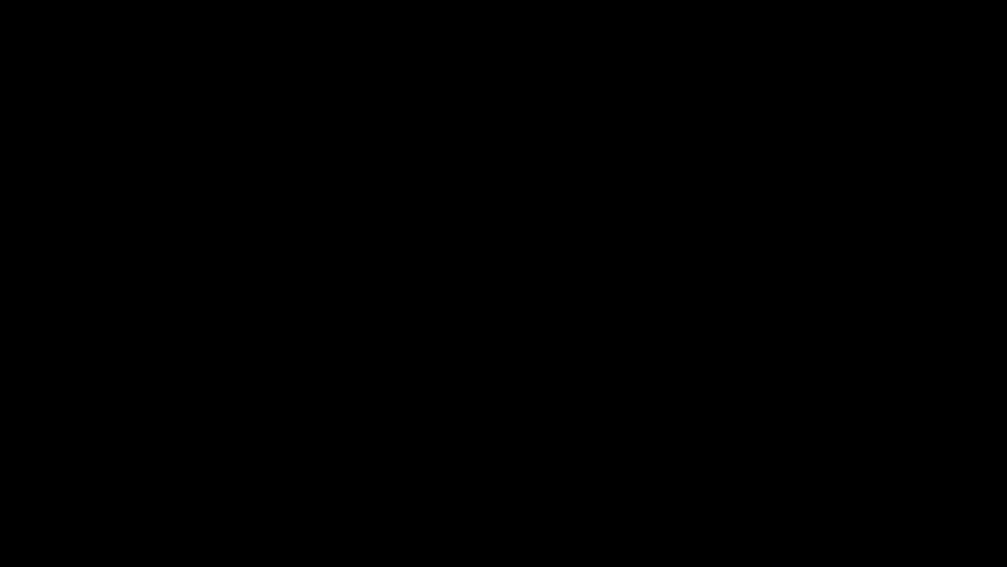